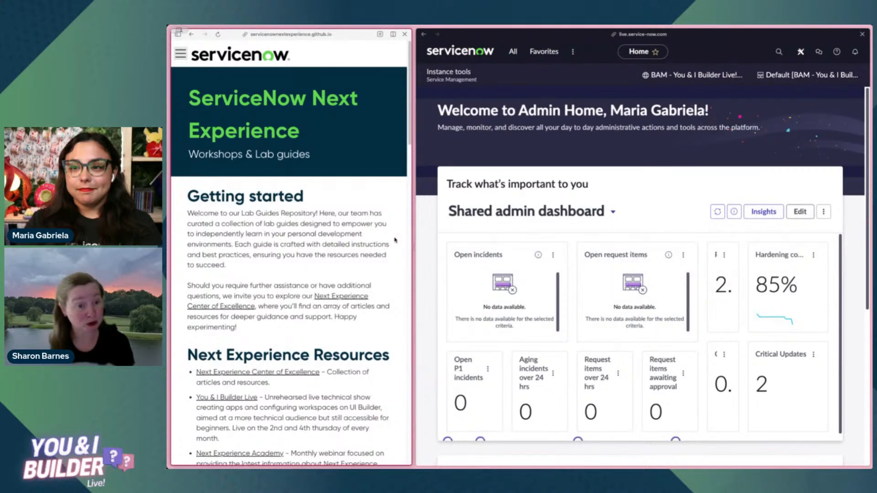
- Browse the lab guides repository and open the "Crafting Workspaces Like a Pro: A Hands-On Learning Adventure!" lab
scroll(397, 232, "down", 2)
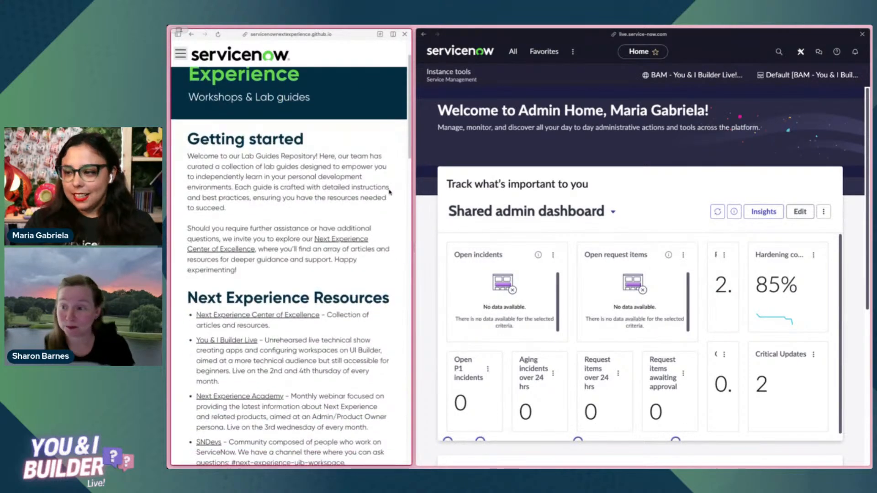
scroll(356, 164, "up", 2)
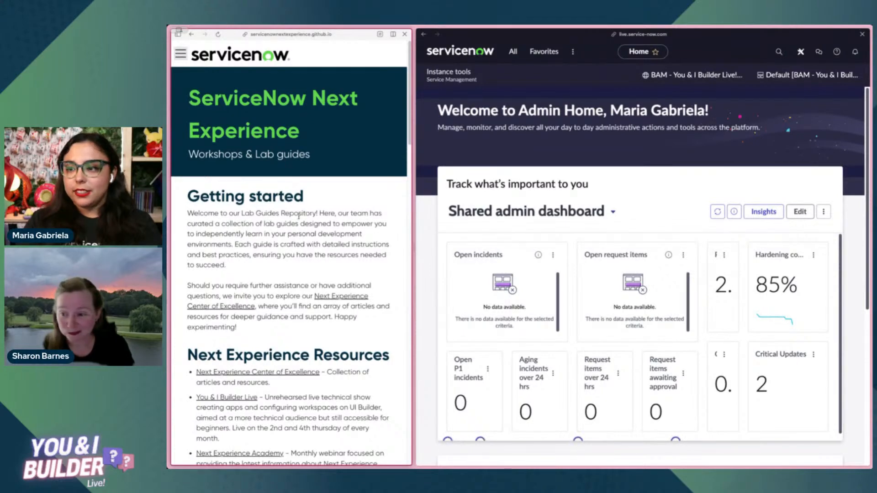
scroll(299, 216, "down", 10)
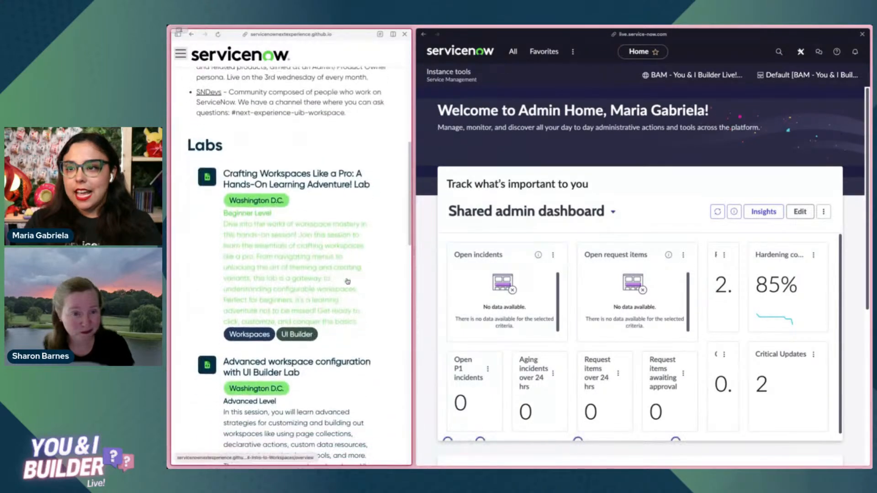
scroll(392, 292, "down", 6)
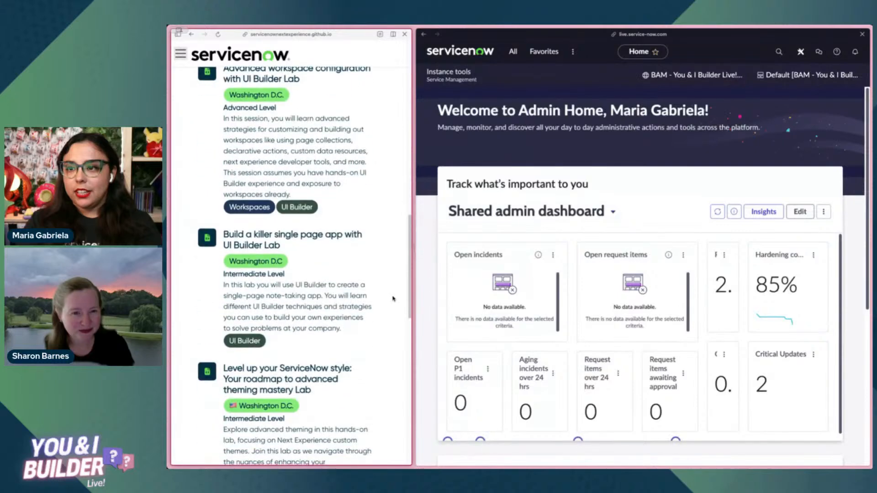
scroll(386, 302, "down", 2)
scroll(385, 304, "up", 2)
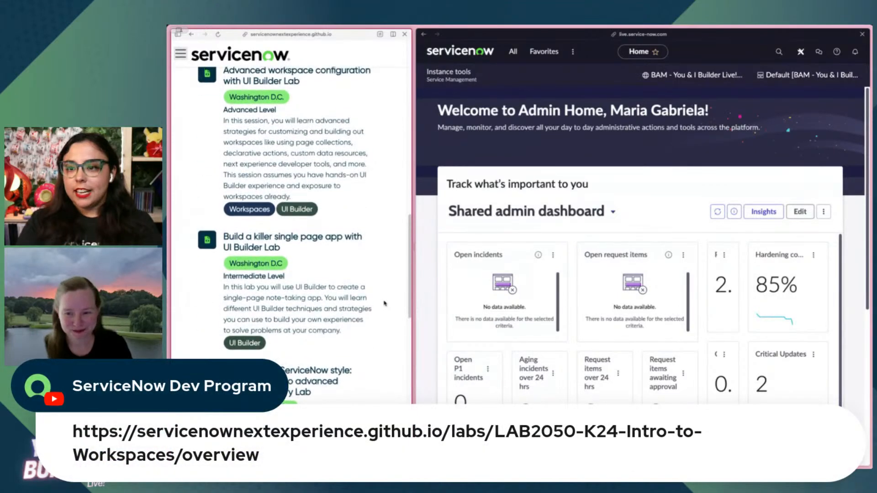
scroll(384, 304, "up", 2)
scroll(347, 292, "down", 1)
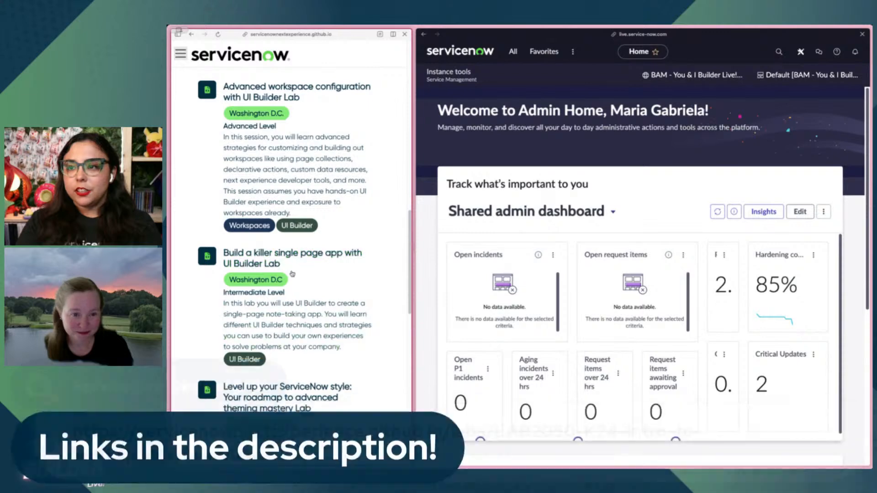
scroll(315, 267, "up", 2)
scroll(318, 269, "up", 2)
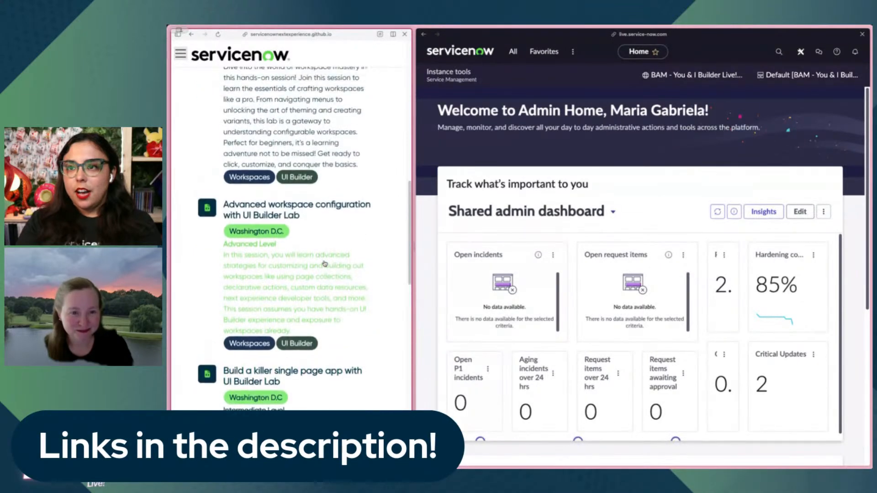
scroll(310, 264, "up", 1)
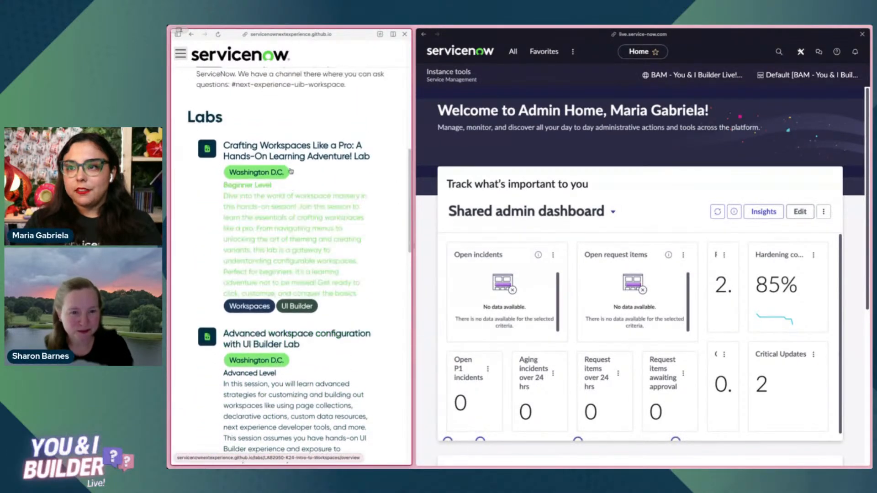
left_click(289, 158)
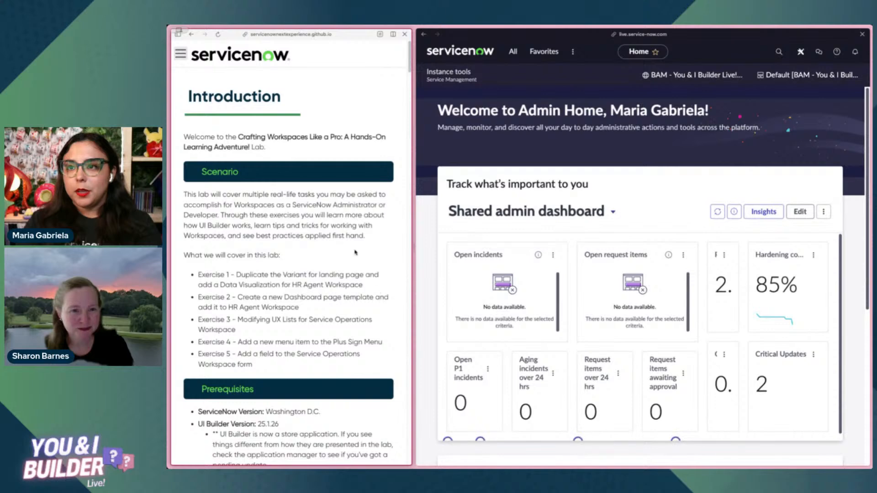
- Review the lab introduction's scenario, exercise list, prerequisites and UI Builder Exploration Walk-through
scroll(384, 278, "down", 2)
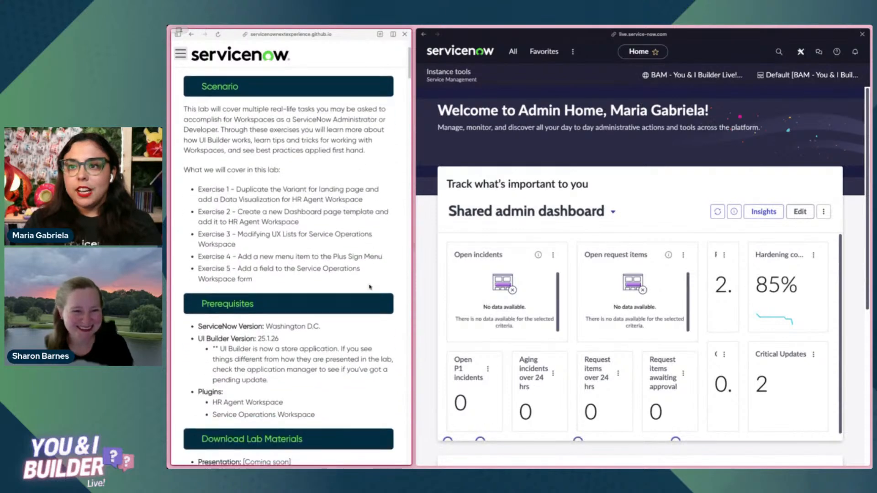
scroll(369, 286, "down", 1)
scroll(366, 285, "up", 1)
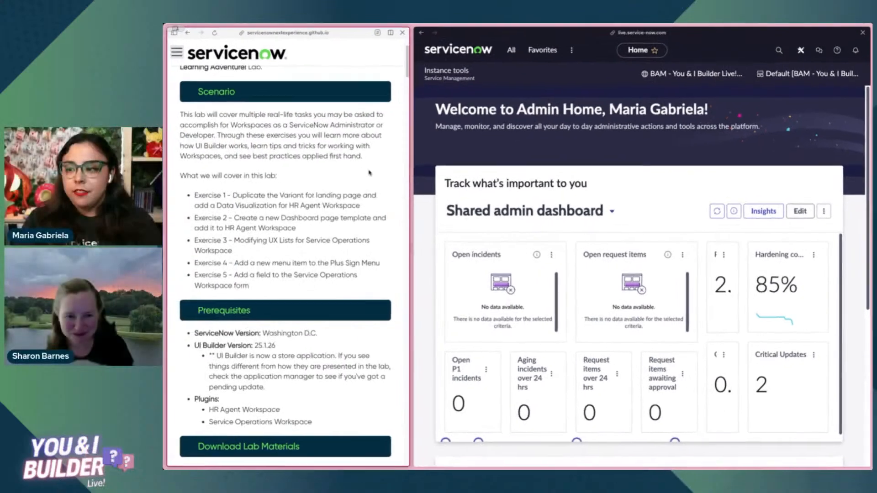
scroll(274, 166, "down", 3)
scroll(347, 188, "down", 1)
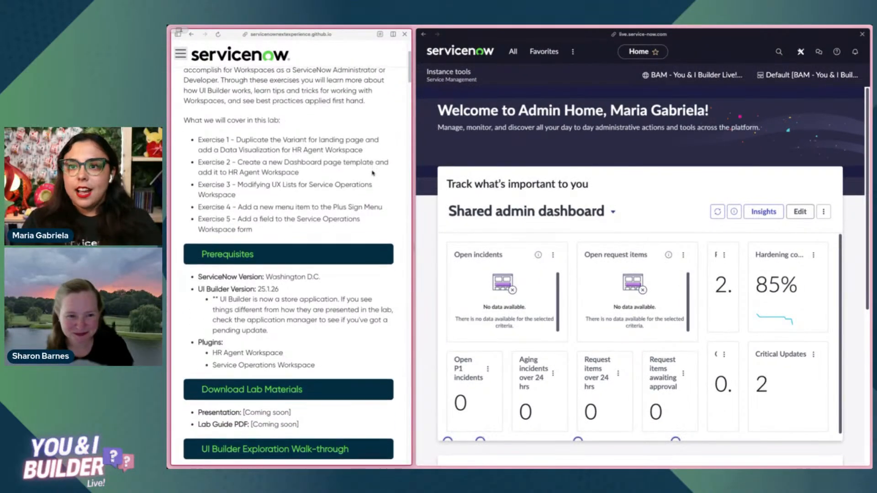
left_click_drag(261, 231, 260, 125)
left_click(322, 125)
scroll(334, 186, "down", 3)
scroll(333, 186, "down", 6)
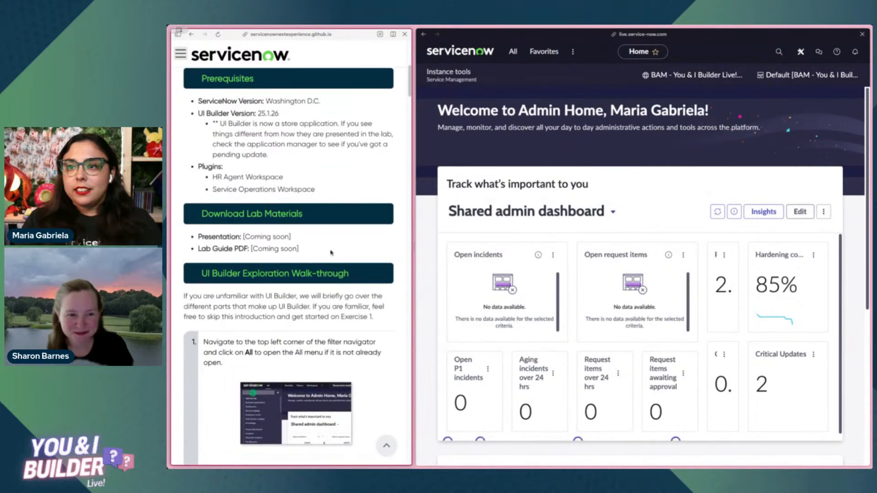
scroll(332, 252, "down", 2)
scroll(334, 258, "up", 7)
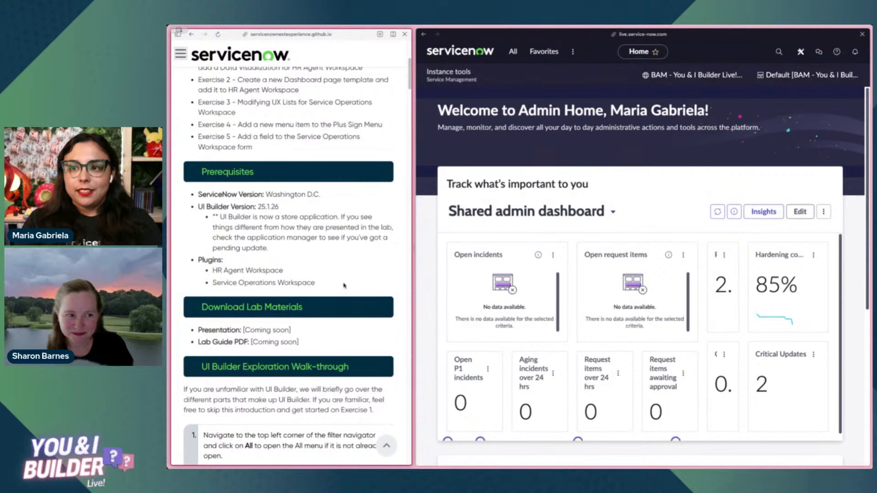
scroll(344, 285, "down", 12)
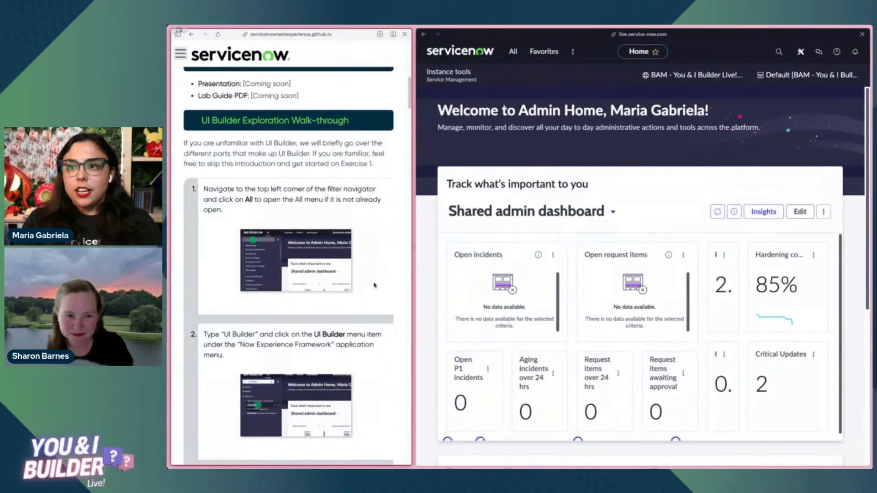
scroll(374, 286, "down", 10)
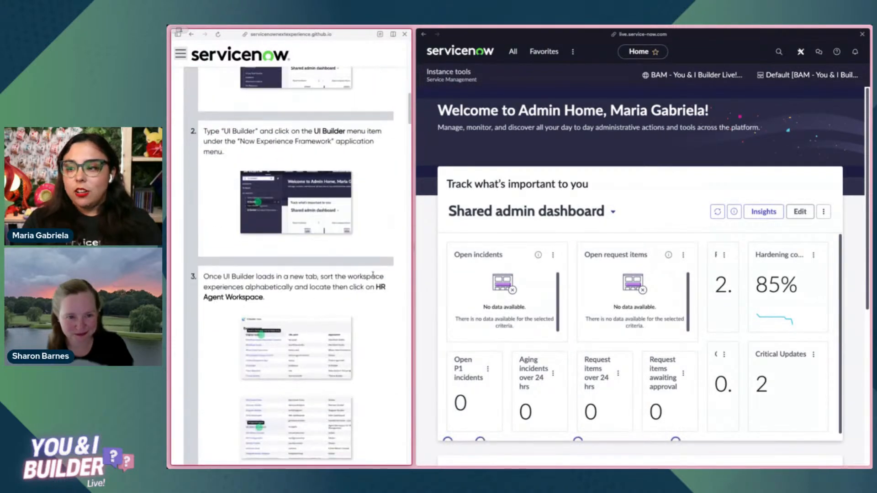
scroll(373, 275, "down", 17)
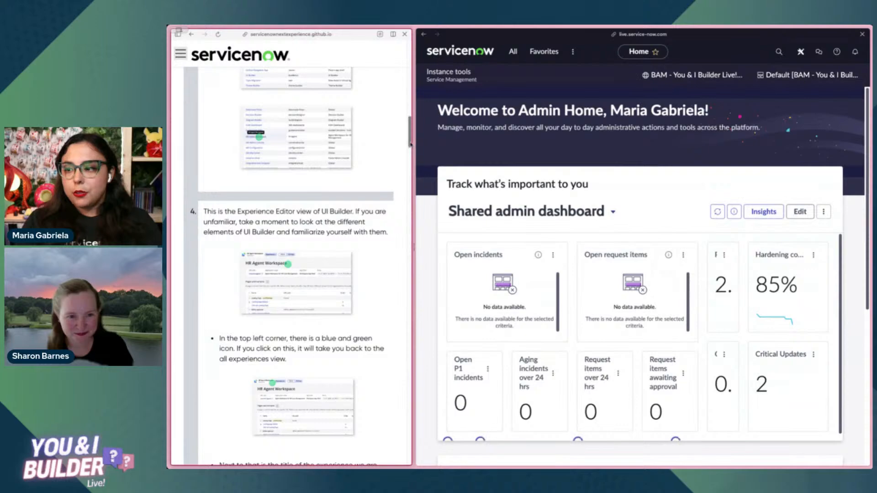
- Continue from the introduction to the Exercise 1 overview, read its scenario and open Activity 1
left_click_drag(410, 144, 416, 457)
left_click(363, 354)
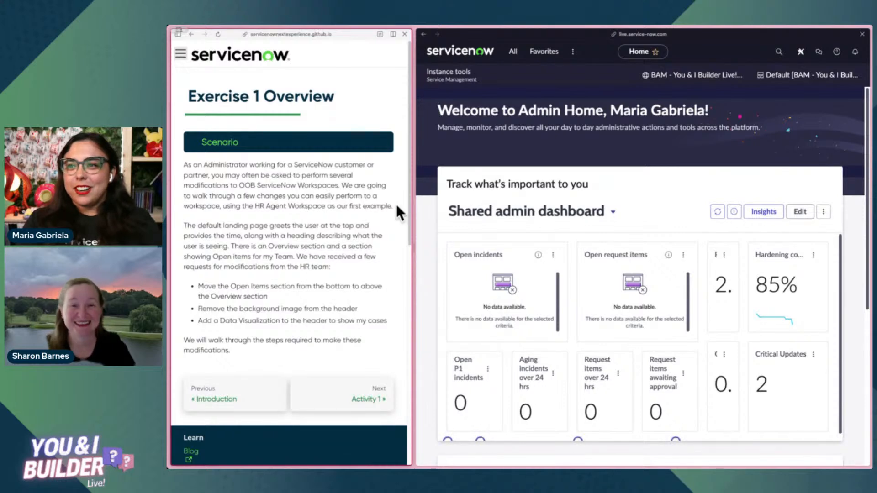
left_click_drag(394, 208, 391, 188)
left_click(391, 186)
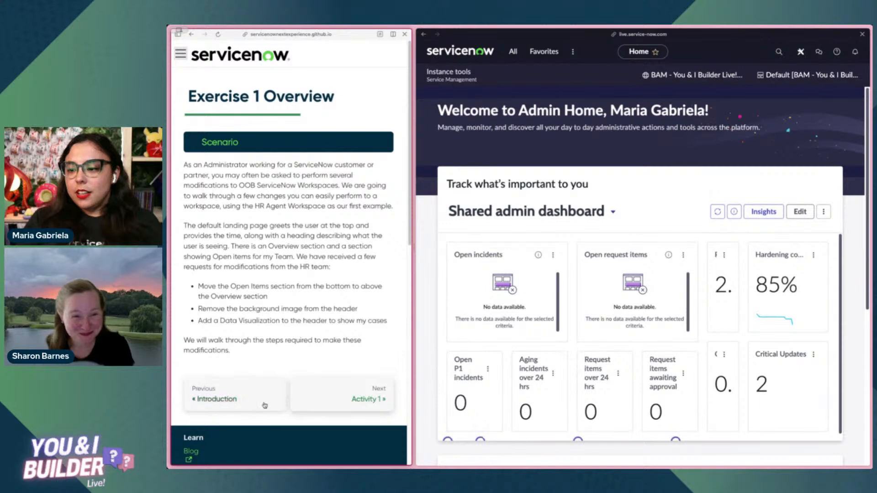
left_click(365, 396)
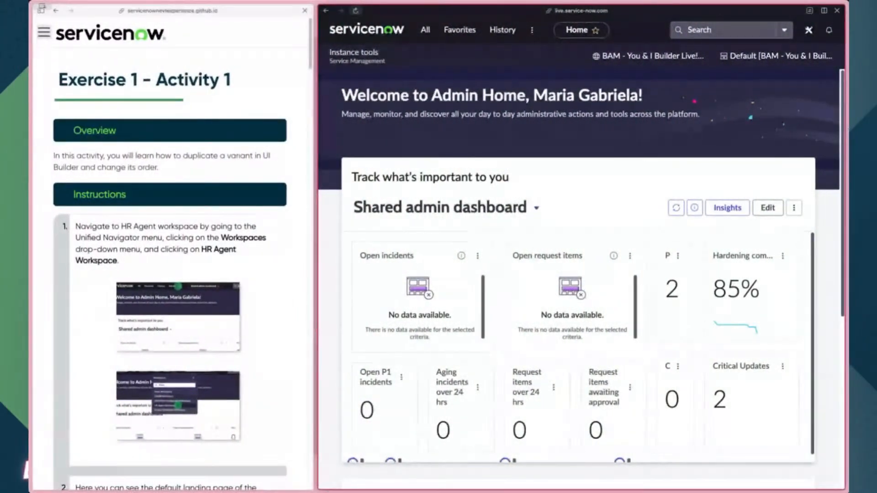
- Switch the instance's application scope to Global
left_click(661, 61)
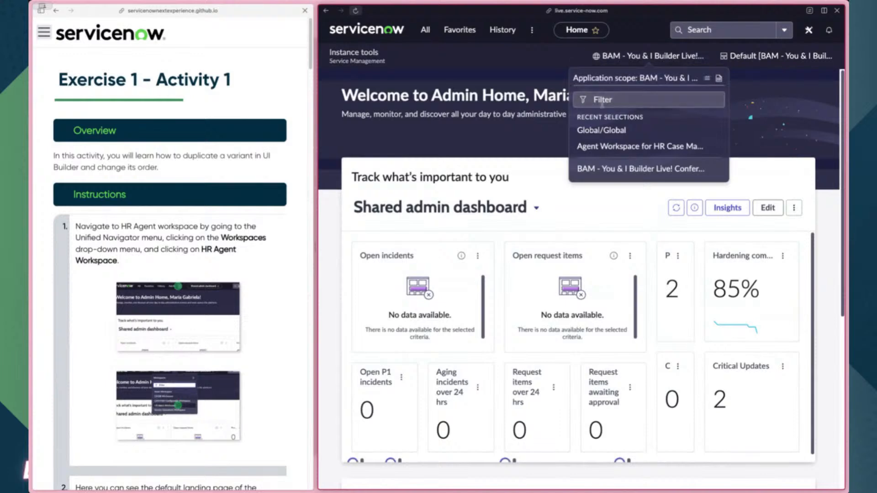
left_click(602, 132)
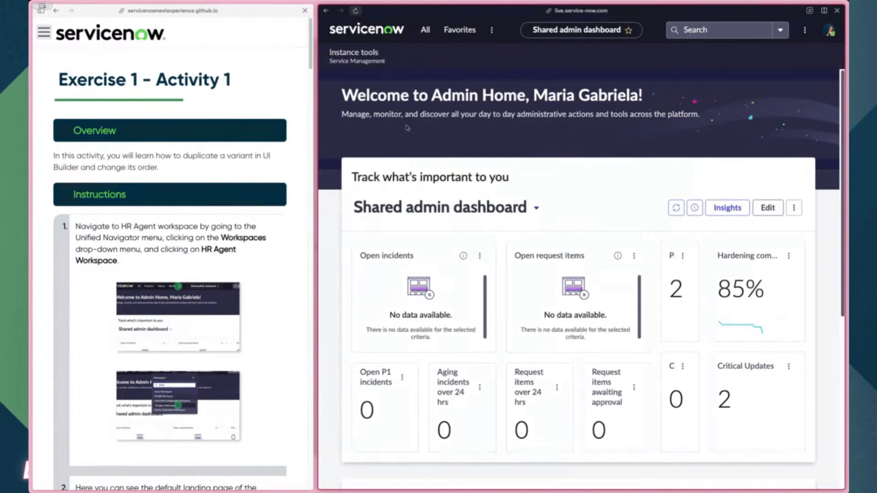
- Open HR Agent Workspace in the instance, following the first instruction of Activity 1
scroll(269, 197, "down", 3)
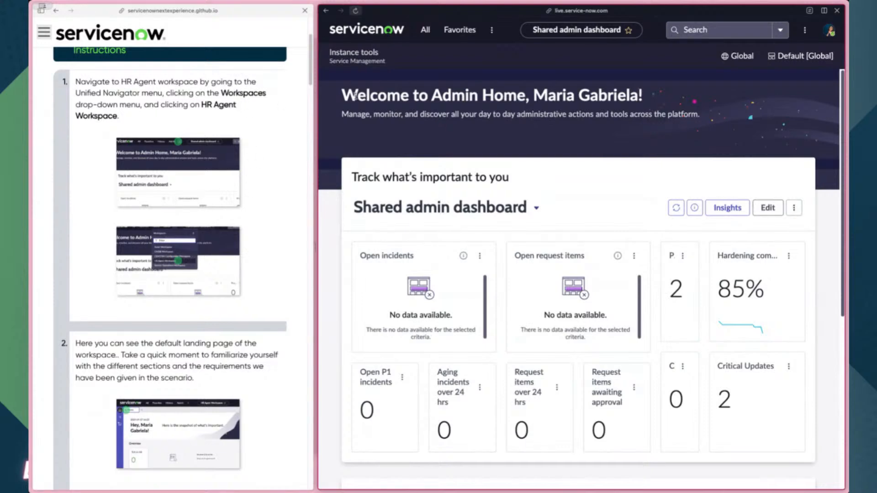
left_click(491, 30)
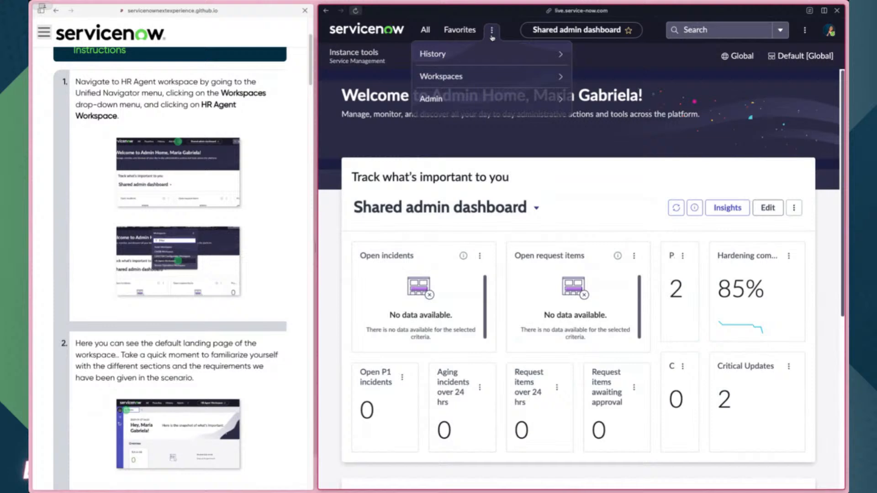
left_click(440, 74)
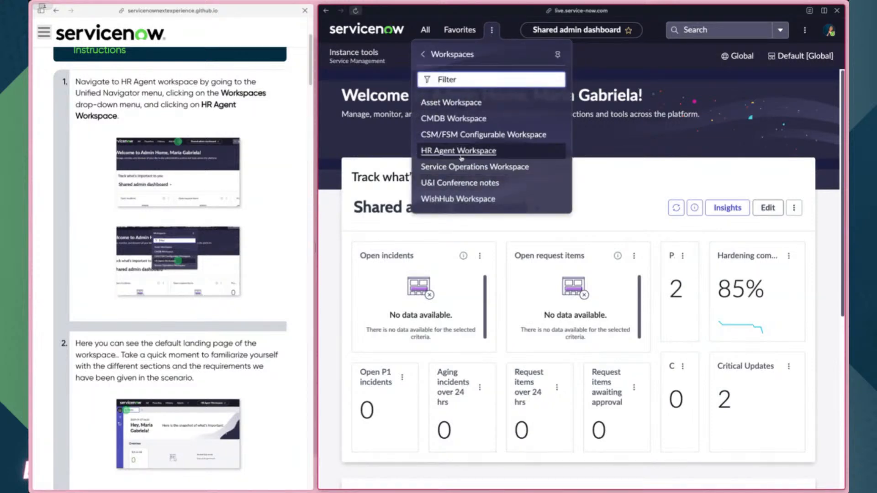
left_click(446, 152)
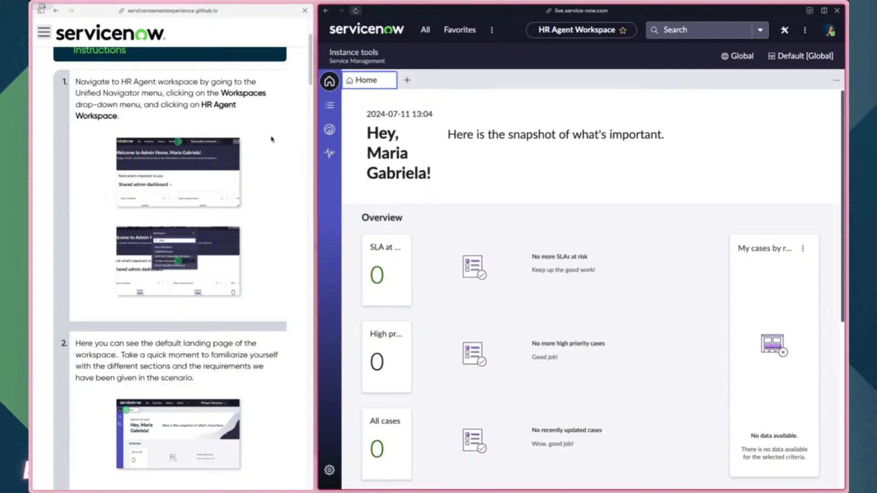
- Examine the upcoming Activity 1 instructions and the sections of HR Agent Workspace's default landing page
scroll(256, 265, "down", 5)
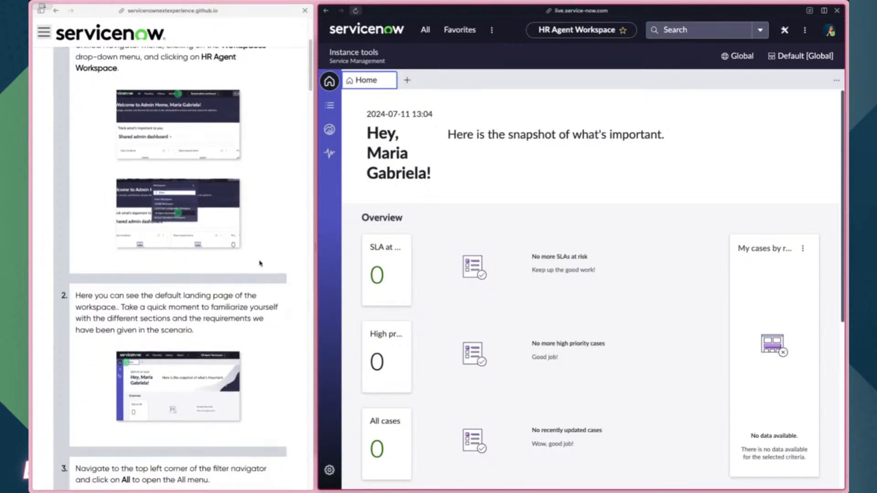
scroll(262, 261, "down", 4)
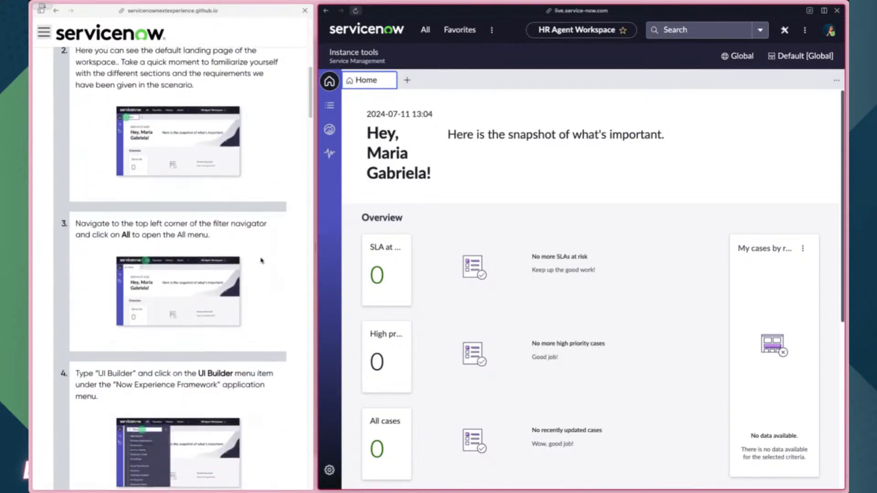
scroll(262, 261, "down", 10)
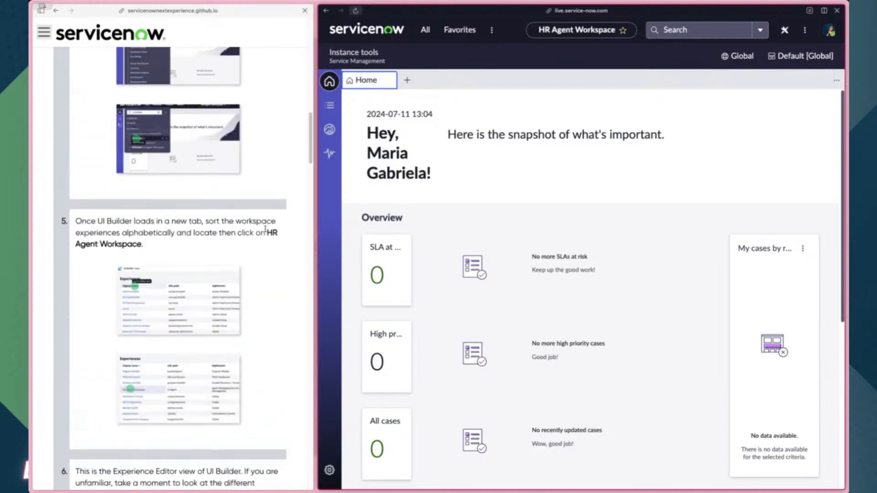
scroll(274, 234, "down", 5)
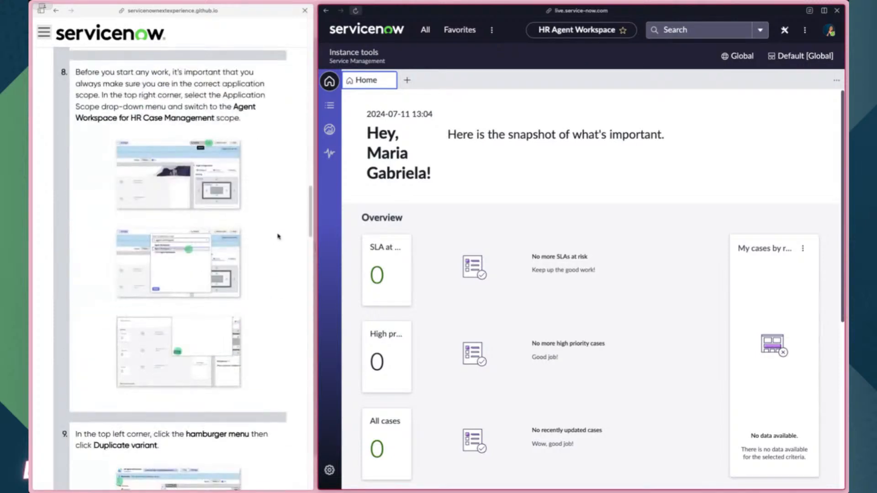
scroll(280, 236, "up", 14)
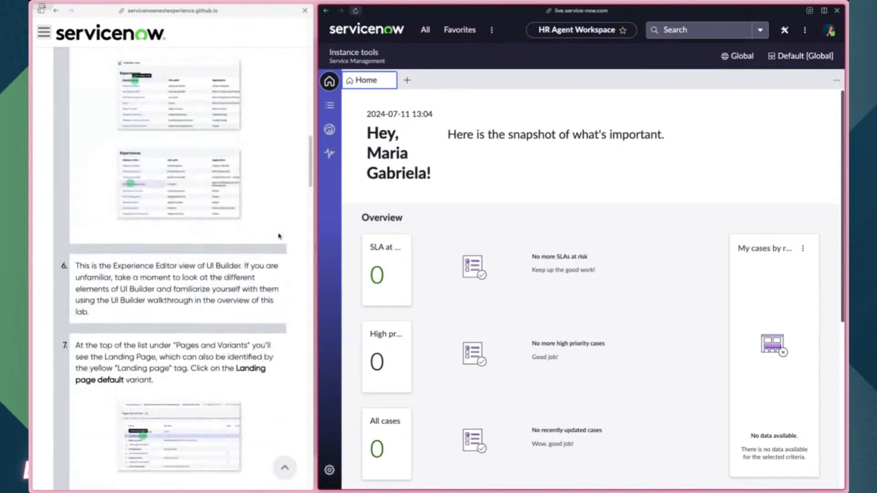
scroll(277, 235, "up", 5)
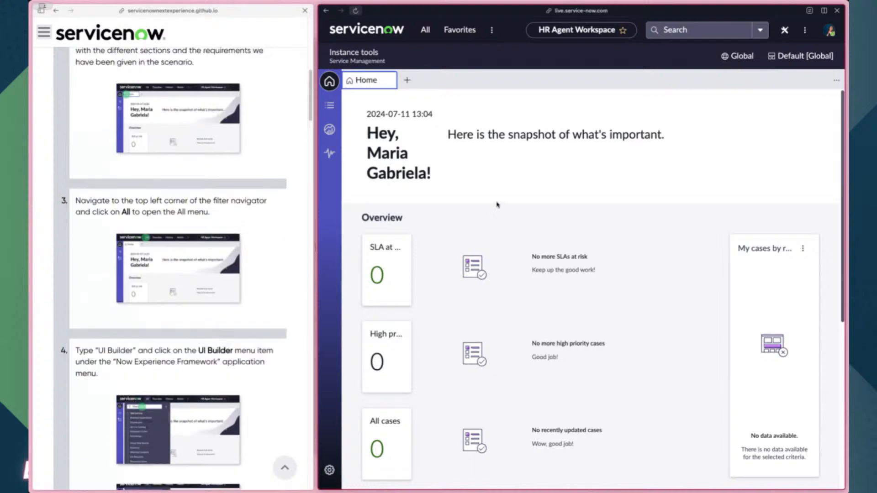
scroll(464, 180, "down", 6)
scroll(552, 193, "down", 1)
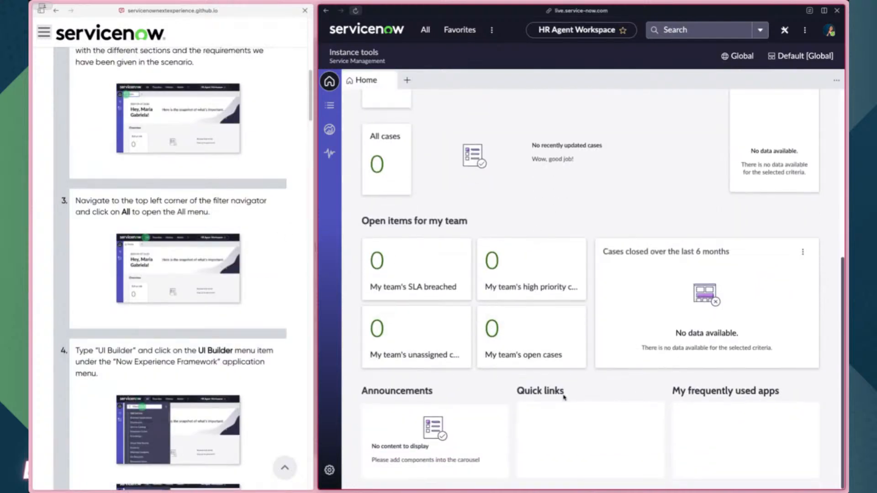
scroll(488, 362, "up", 8)
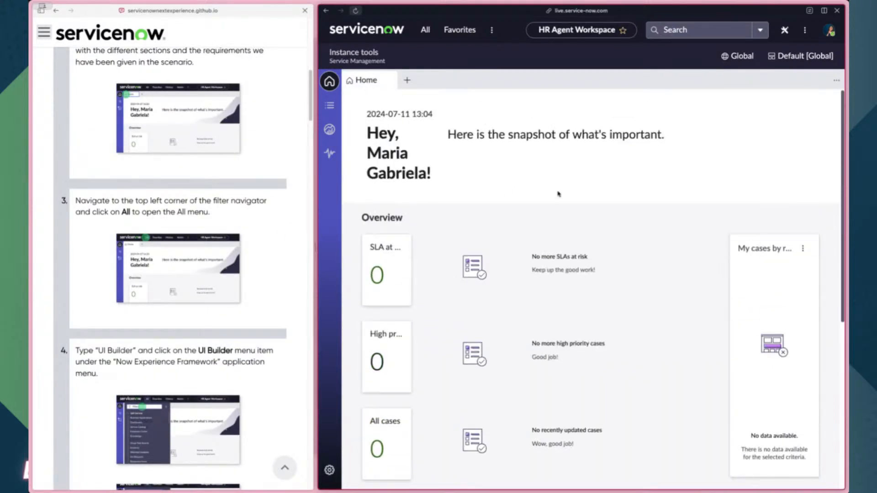
scroll(254, 210, "down", 3)
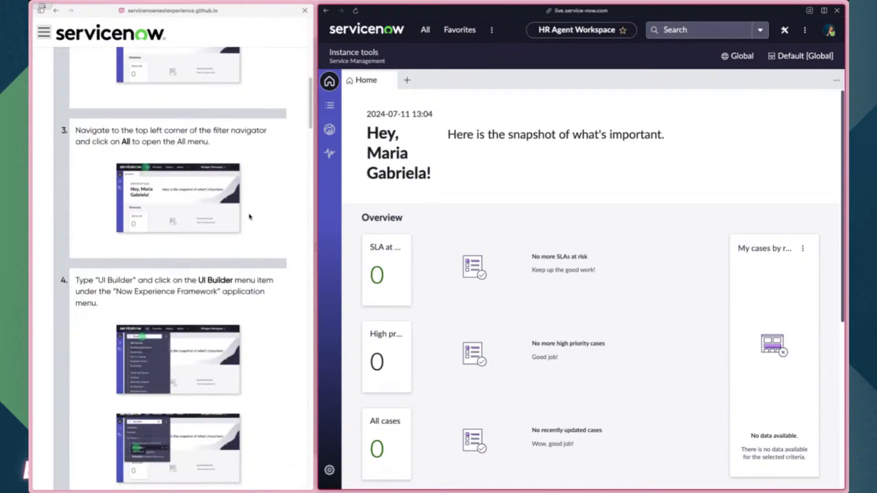
- Find UI Builder in the instance's application navigator and open it from the Now Experience Framework application
left_click(426, 30)
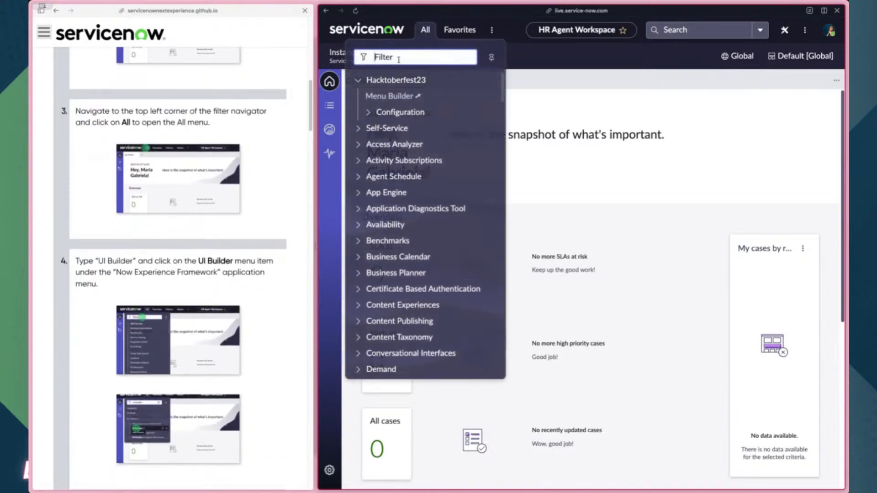
type("ui bubi")
key("BackSpace")
key("BackSpace")
key("BackSpace")
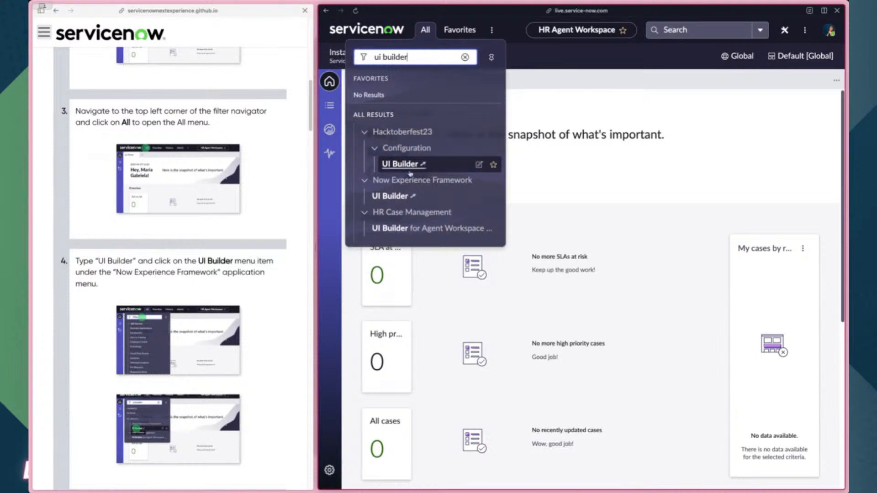
left_click(390, 197)
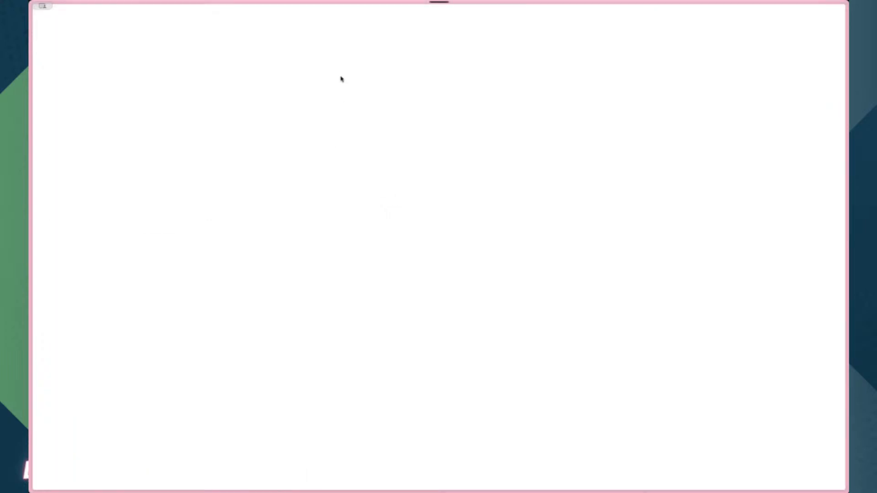
- Put the Exercise 1 lab guide and UI Builder side by side in split view, with the guide narrower
mouse_move(34, 135)
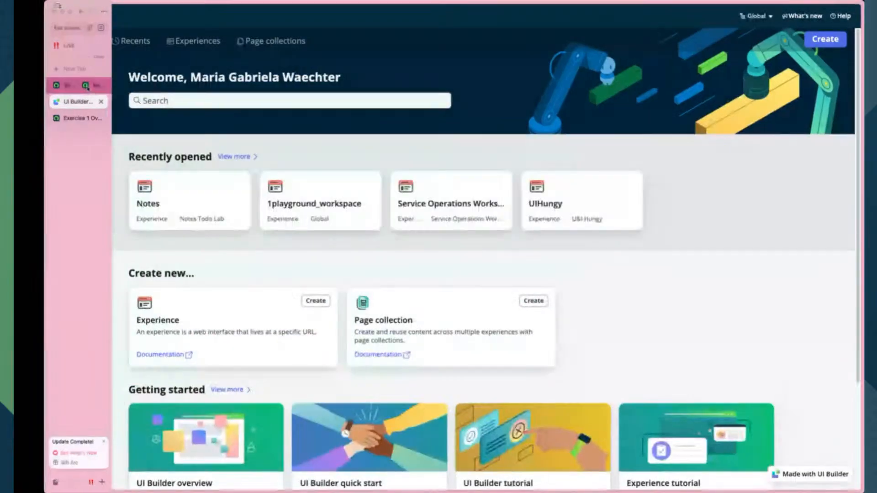
left_click(88, 87)
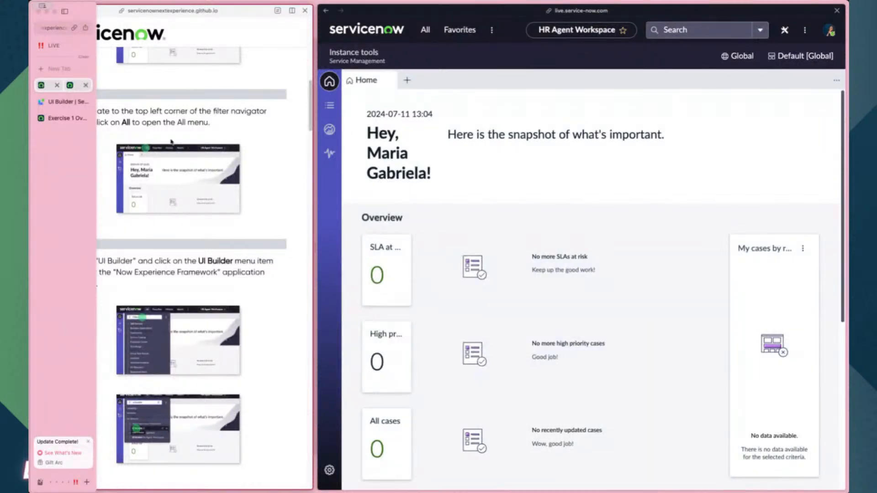
left_click(60, 94)
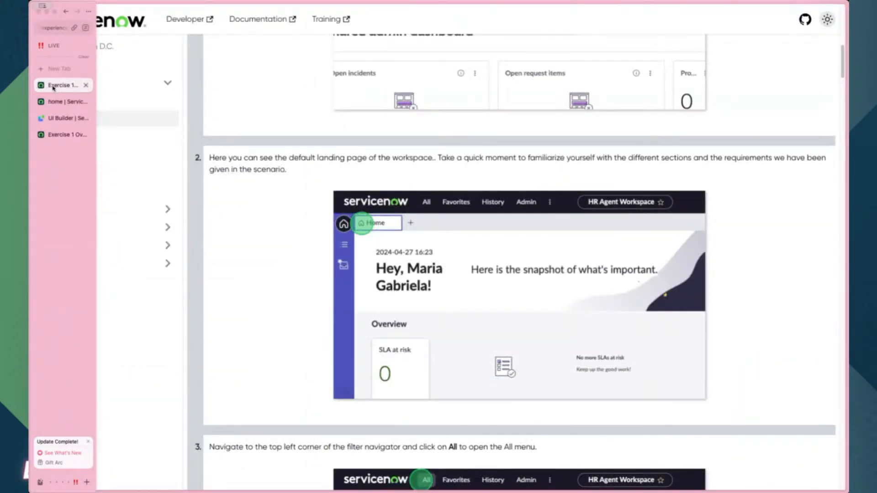
left_click(67, 118, "ctrl")
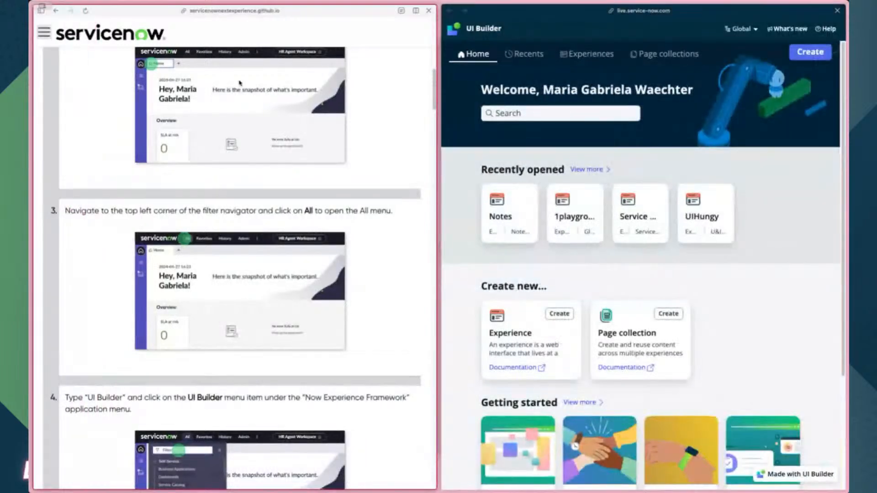
left_click_drag(438, 112, 287, 129)
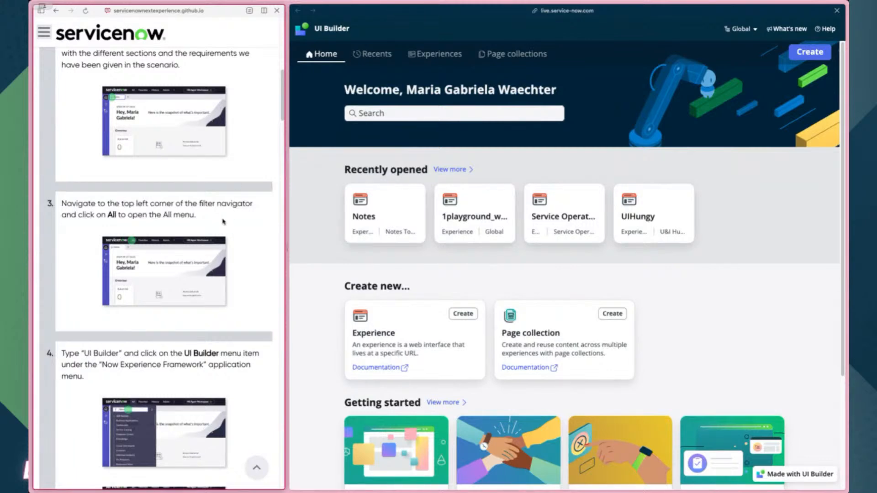
- Search UI Builder for "hr agent" and open the HR Agent Workspace experience, as instruction 5 of the guide requires
left_click(387, 116)
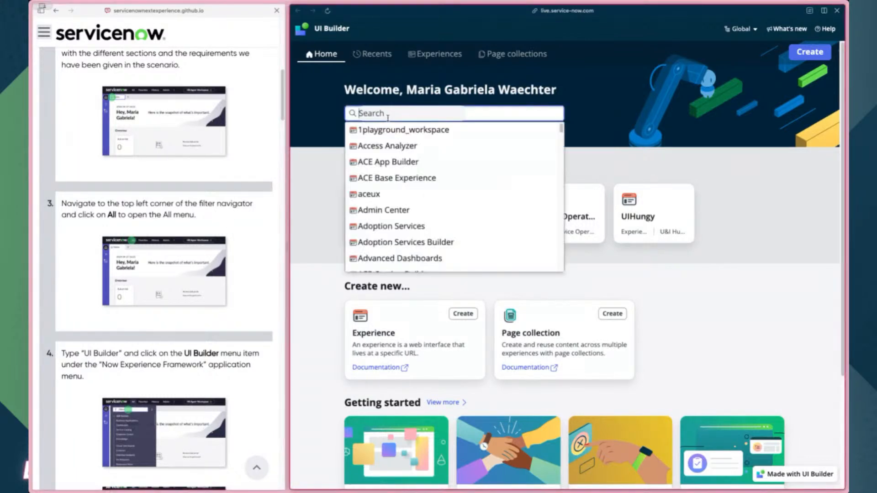
left_click(312, 115)
scroll(208, 163, "down", 3)
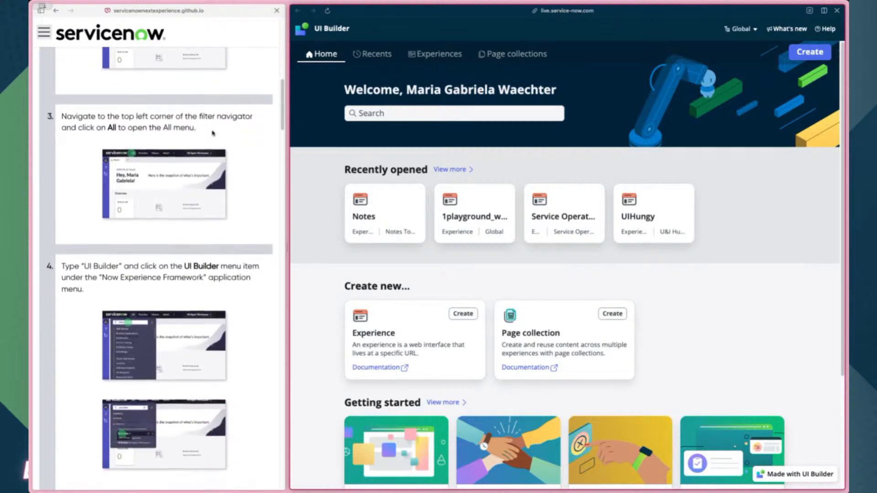
scroll(208, 163, "down", 8)
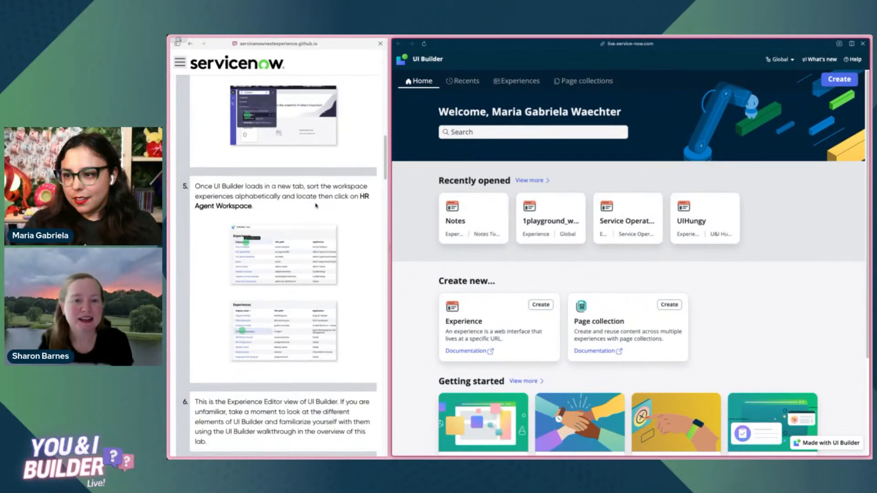
scroll(349, 157, "down", 1)
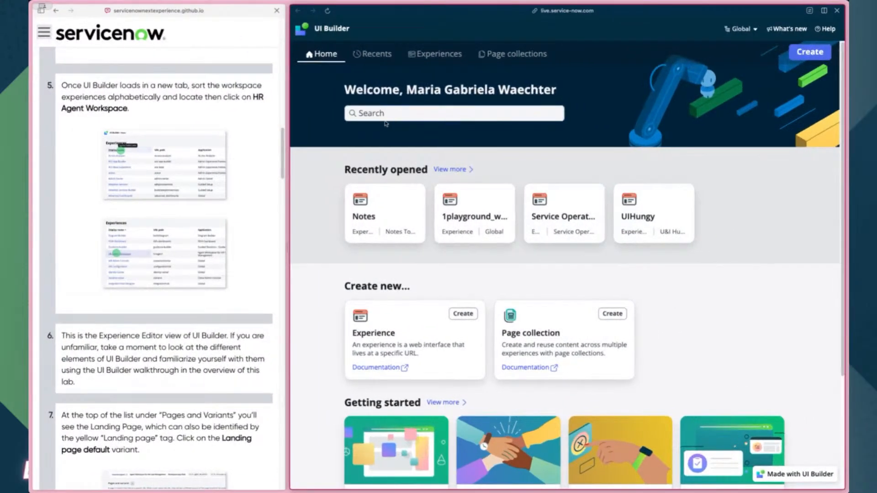
left_click(374, 113)
left_click(376, 113)
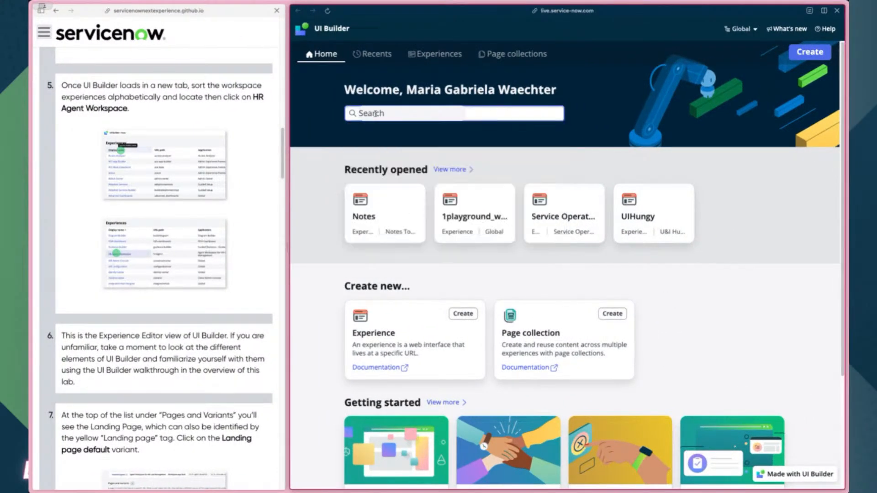
type("hr agent")
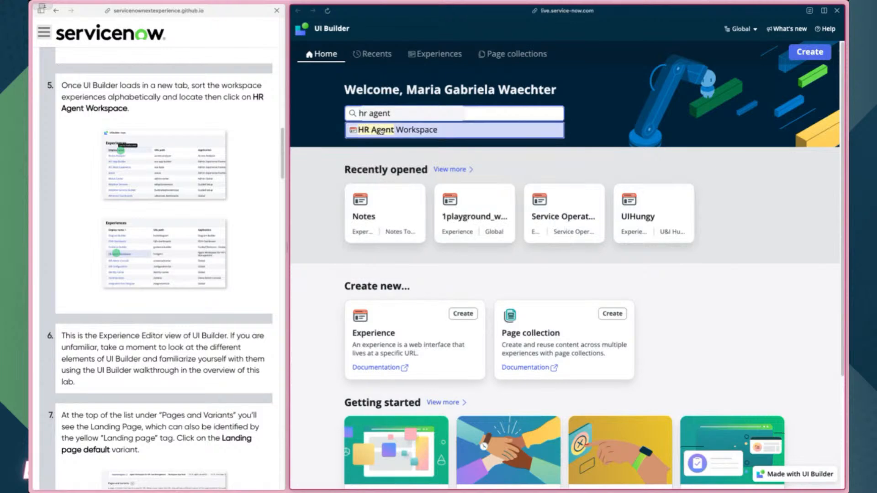
left_click(392, 129)
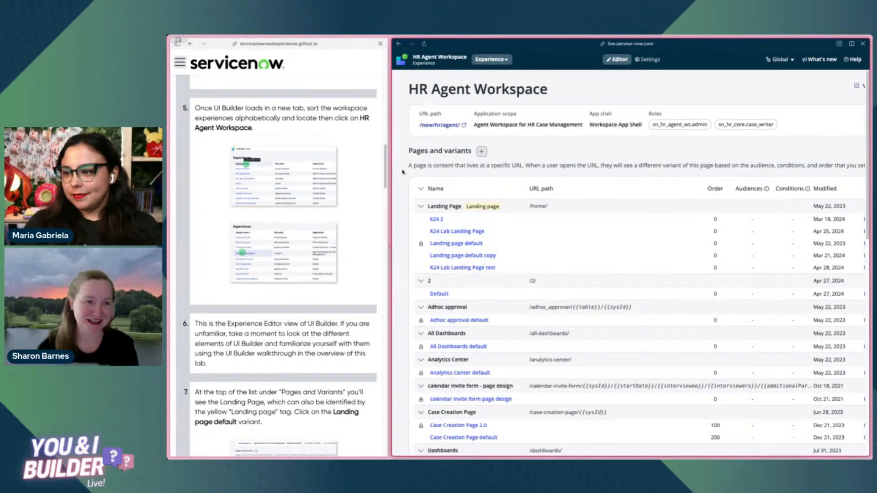
- Follow instruction 7 of the guide and open the "Landing page default" variant of the Landing Page
scroll(351, 185, "down", 6)
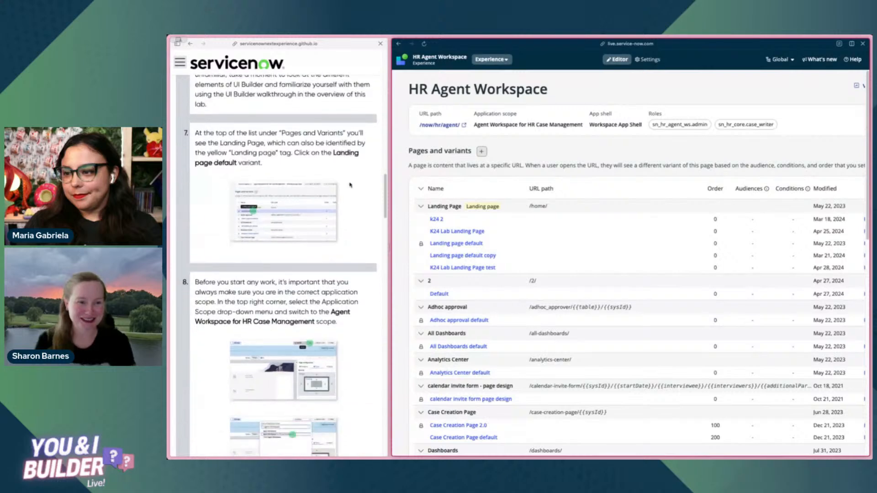
scroll(333, 156, "down", 3)
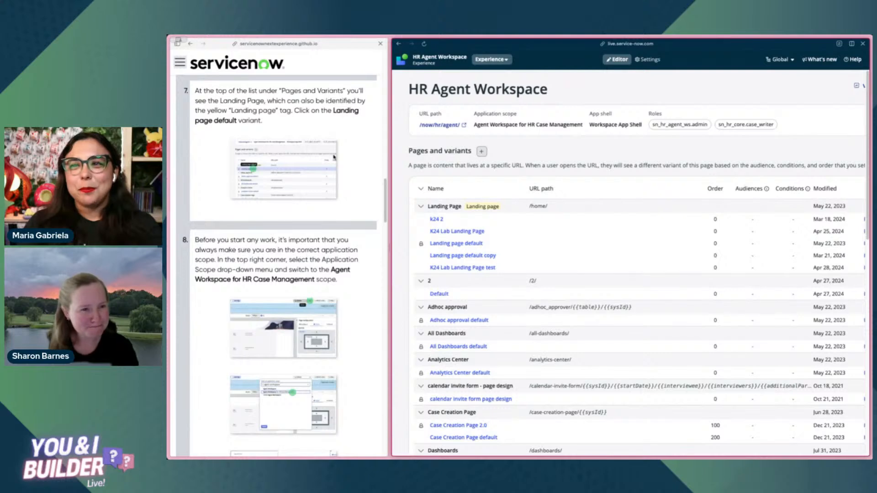
scroll(342, 140, "up", 1)
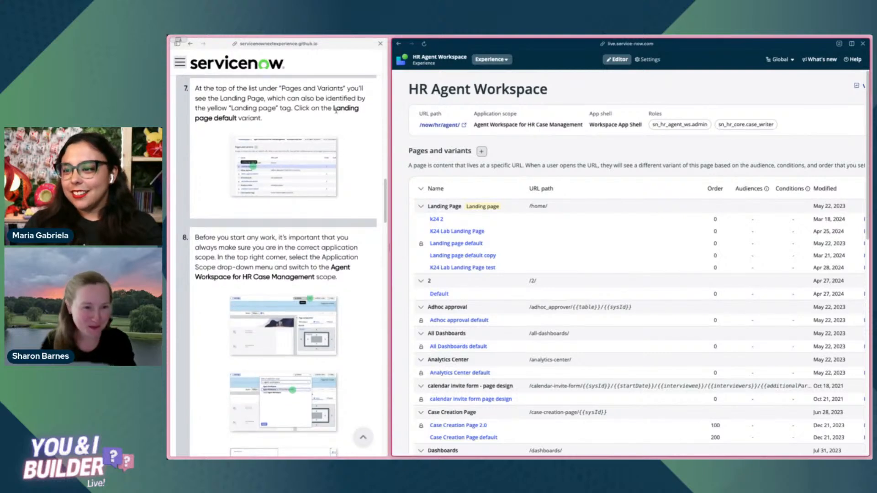
left_click_drag(332, 111, 334, 122)
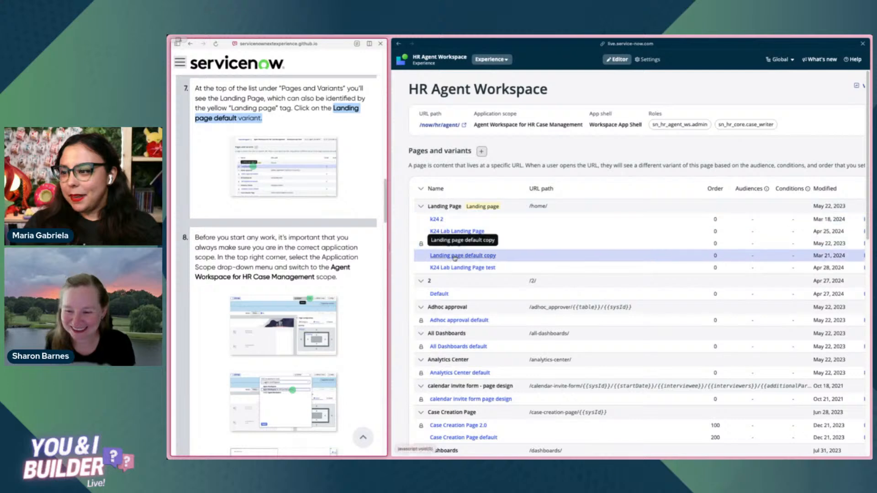
left_click(473, 244)
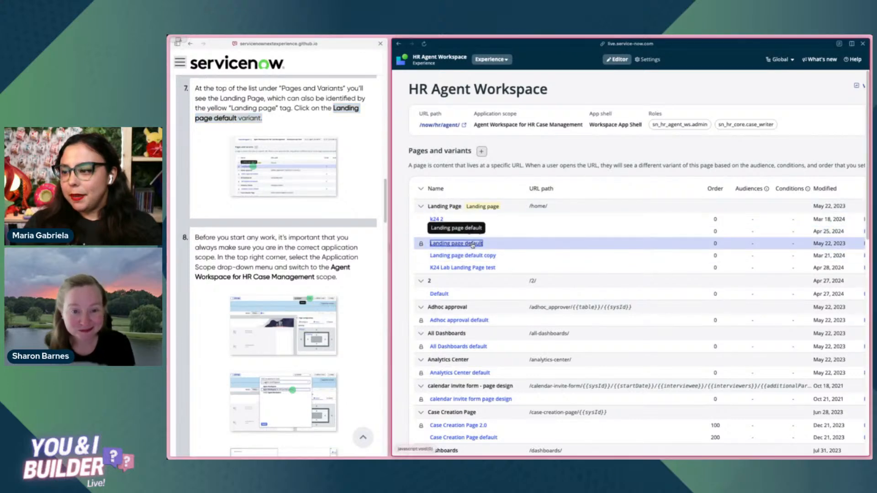
- Follow instruction 8 and switch UI Builder's application scope to Agent Workspace for HR Case Management
scroll(333, 180, "down", 3)
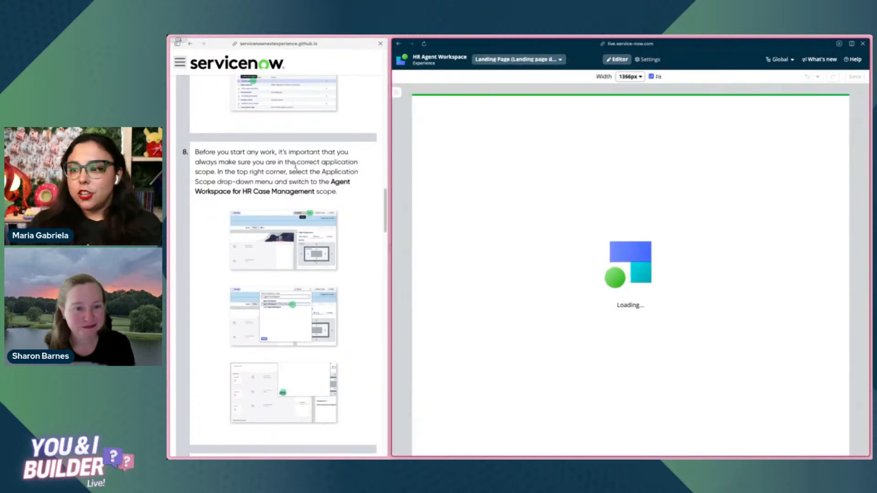
scroll(297, 167, "down", 1)
scroll(298, 168, "down", 2)
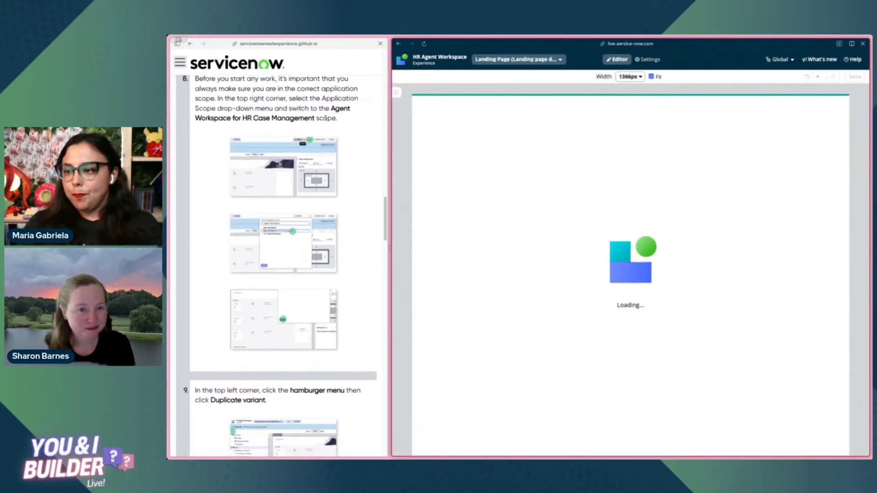
left_click_drag(330, 111, 319, 119)
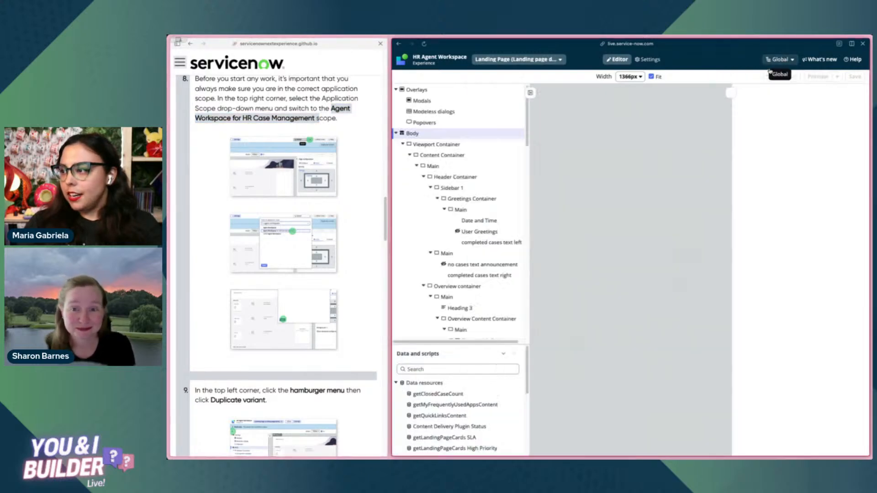
left_click(780, 60)
type("agent")
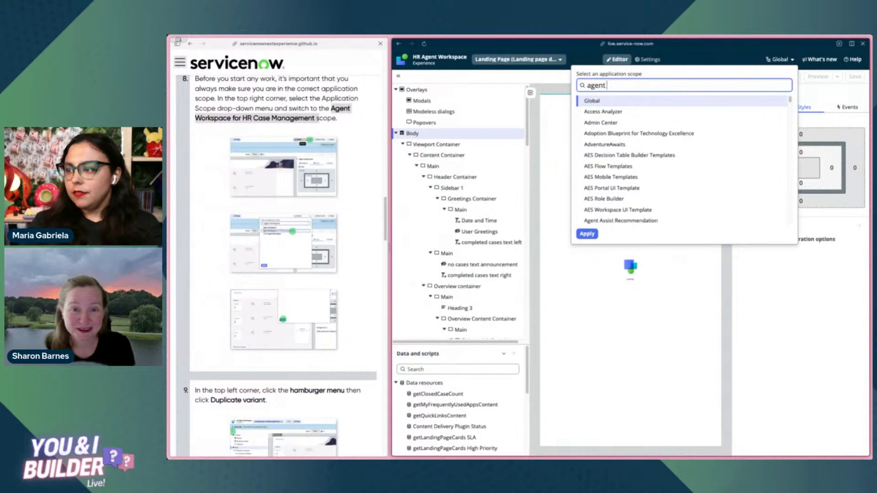
type(" works")
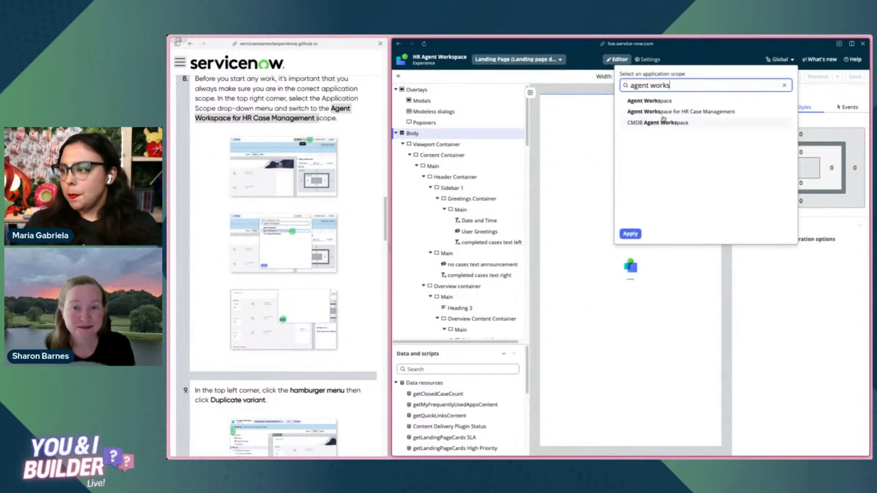
left_click(663, 113)
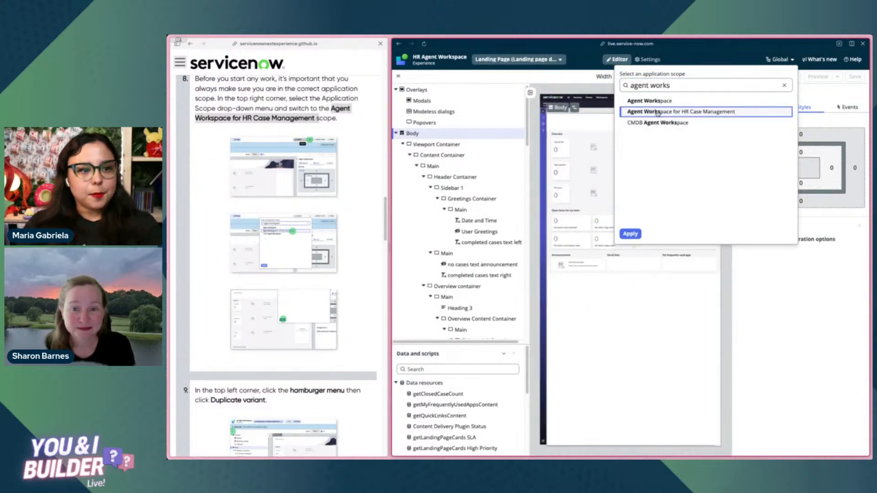
left_click(630, 234)
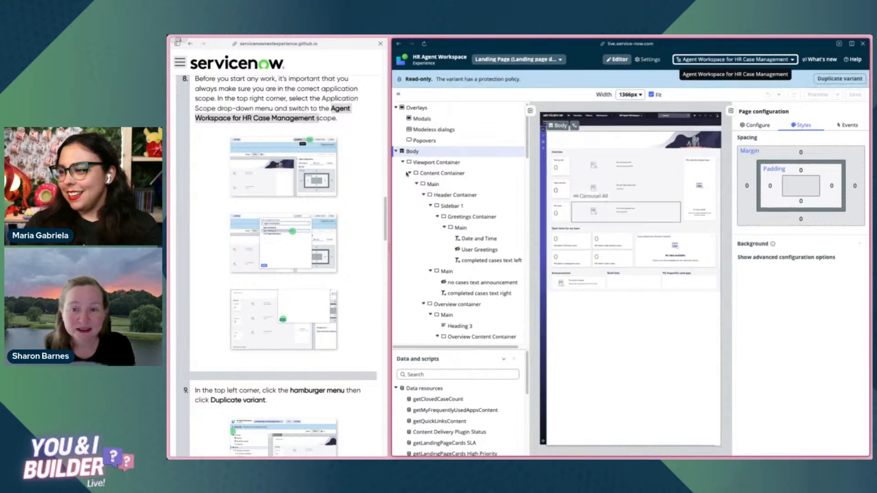
- Duplicate the landing page default variant, naming the new variant "YIBL Landing Page"
scroll(352, 175, "down", 1)
scroll(353, 174, "down", 5)
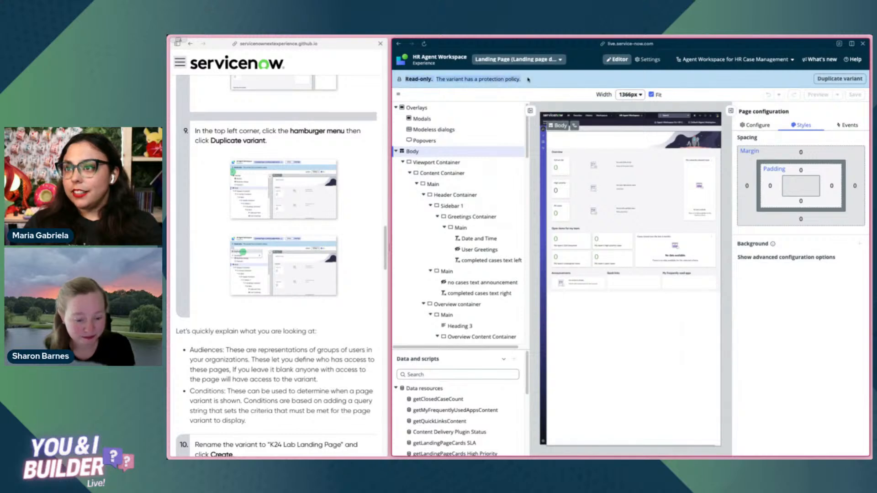
left_click(831, 79)
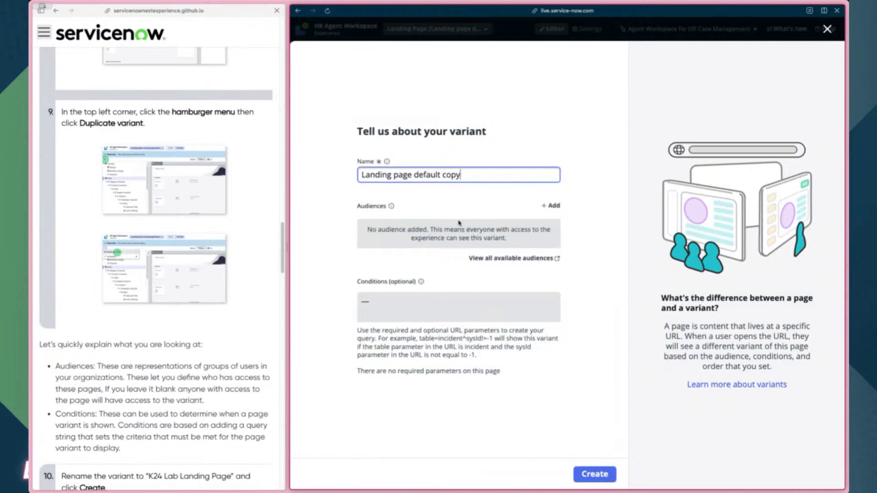
triple_click(421, 176)
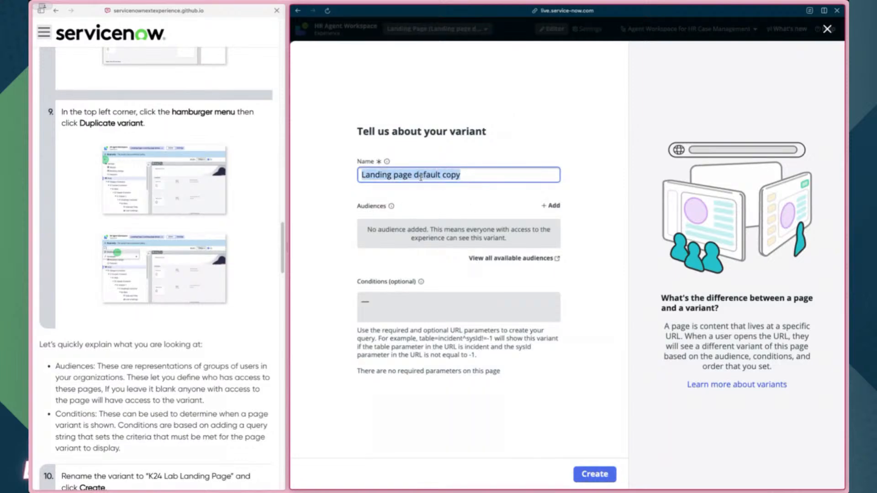
type("YIBL Landing Page")
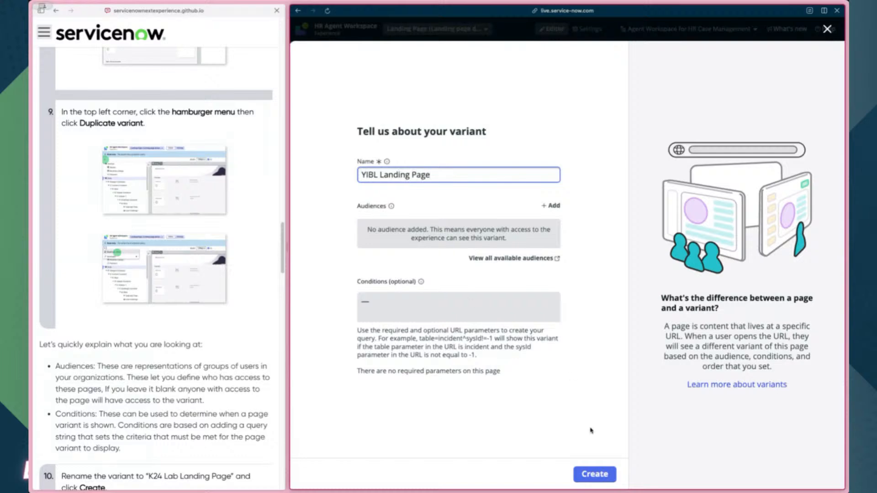
left_click(602, 481)
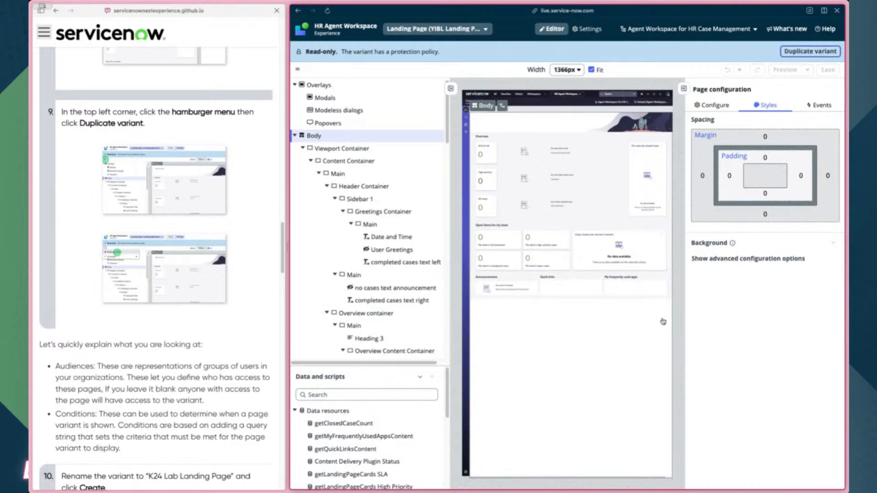
- Skim the remaining Activity 1 instructions, open Activity 2 of the lab guide and read its first instructions on moving containers
scroll(252, 318, "down", 7)
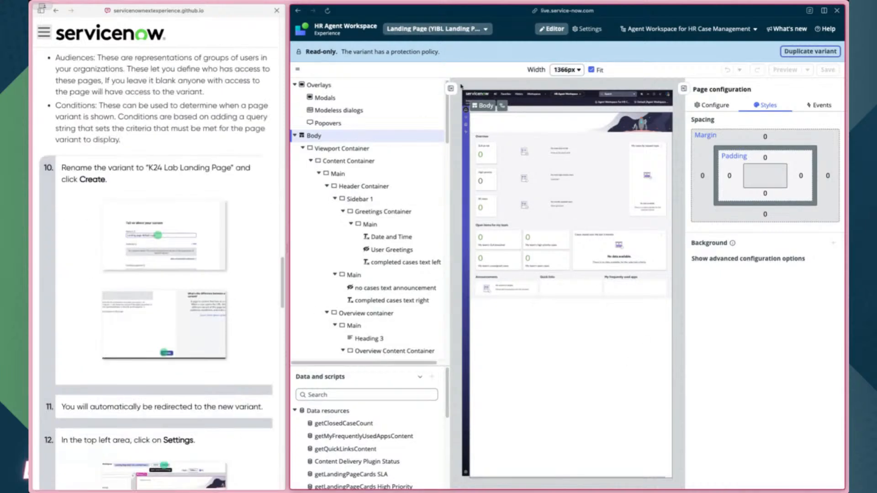
scroll(242, 182, "down", 3)
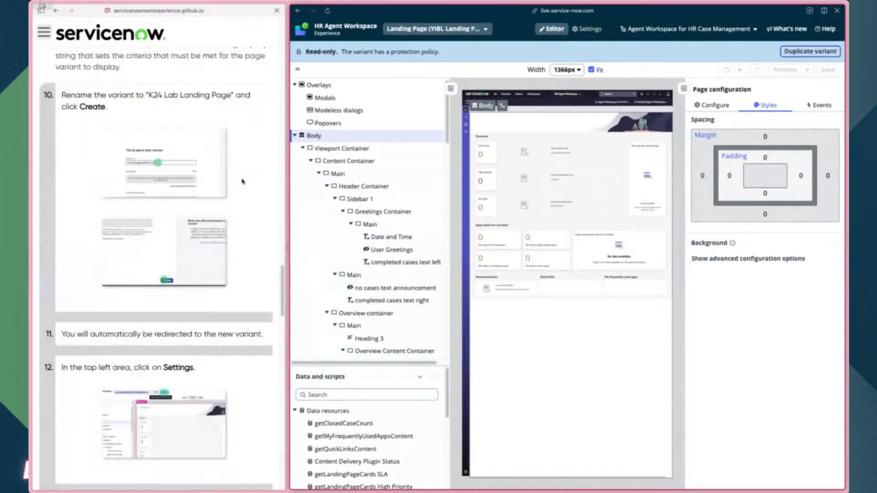
scroll(242, 181, "down", 15)
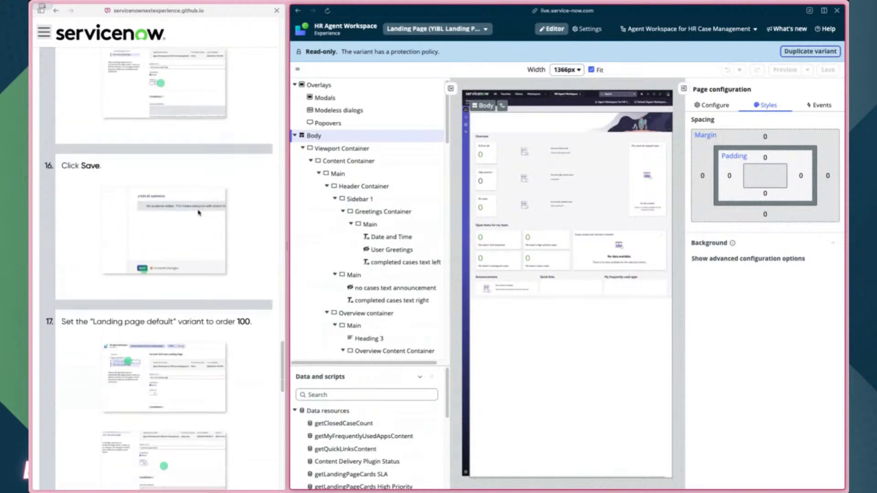
scroll(198, 212, "down", 4)
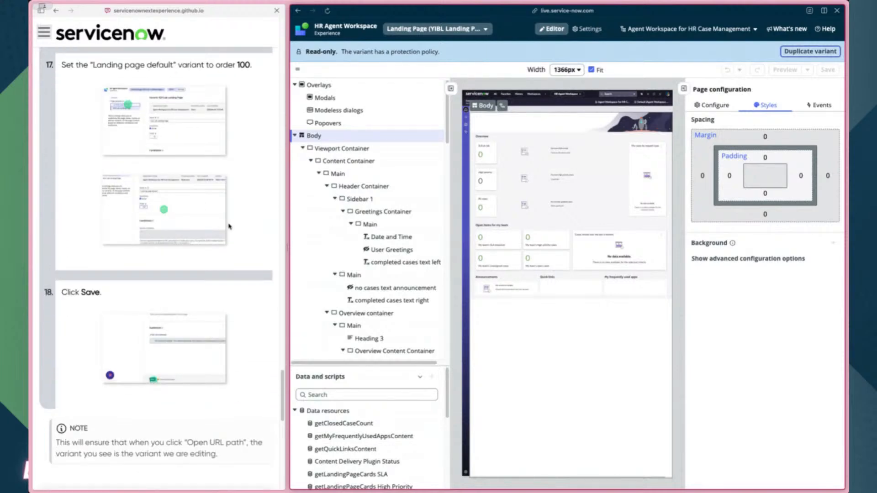
scroll(241, 167, "down", 6)
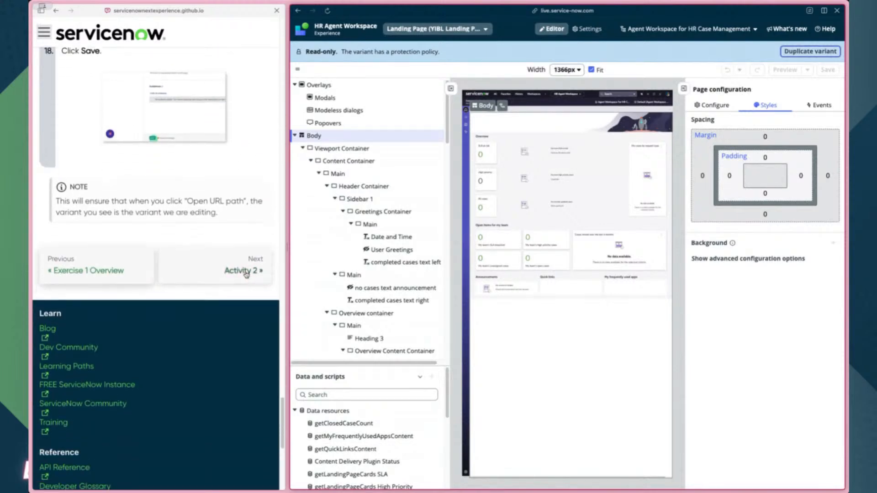
left_click(253, 273)
scroll(238, 231, "down", 5)
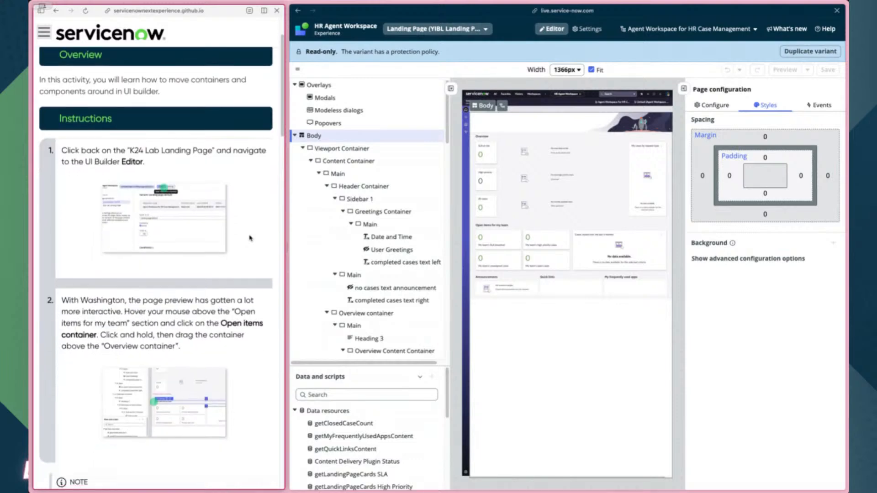
scroll(249, 237, "down", 4)
scroll(242, 233, "up", 3)
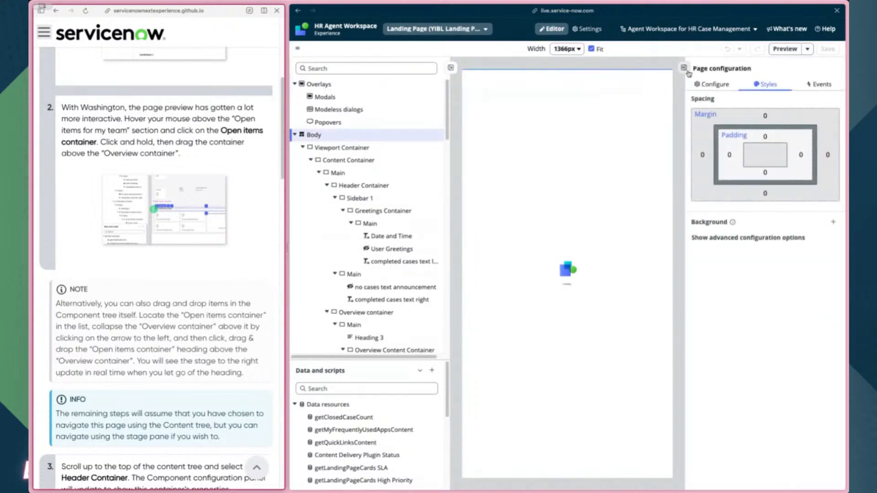
- Hide the configuration panel to enlarge the stage and inspect the "Open items for my team" heading and the Overview carousels
left_click(684, 69)
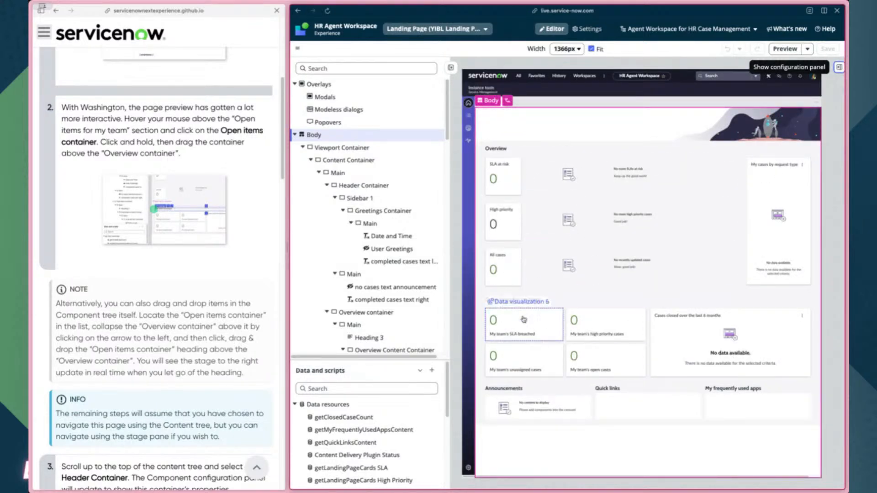
left_click(574, 306)
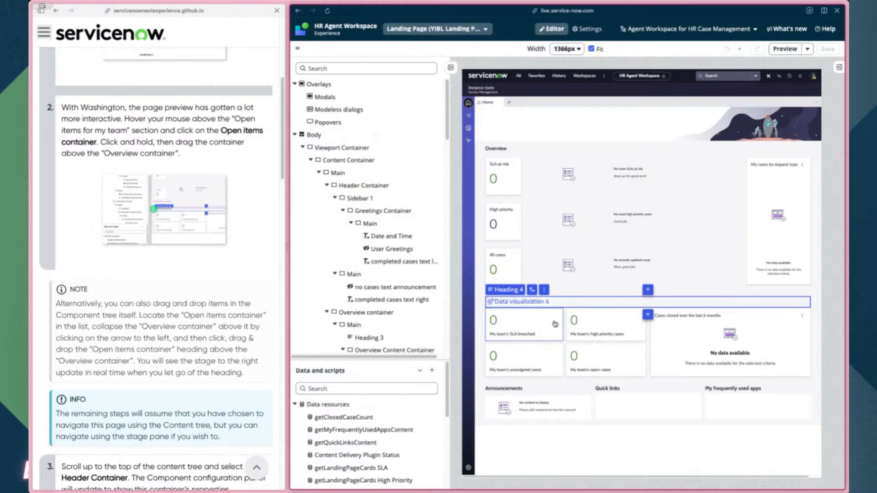
left_click_drag(555, 324, 566, 281)
left_click(546, 278)
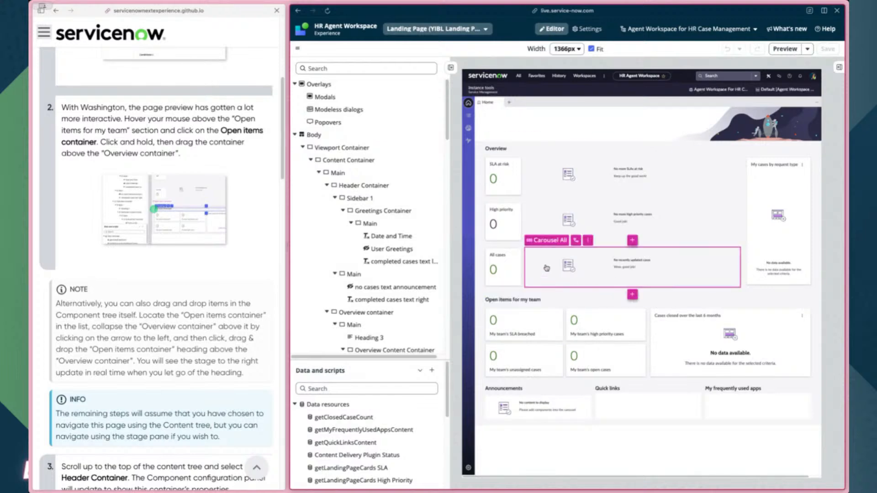
left_click(541, 225)
- Examine the content tree's hierarchy by picking out Overview container, Carousel SLA and its nested default container
scroll(380, 203, "down", 1)
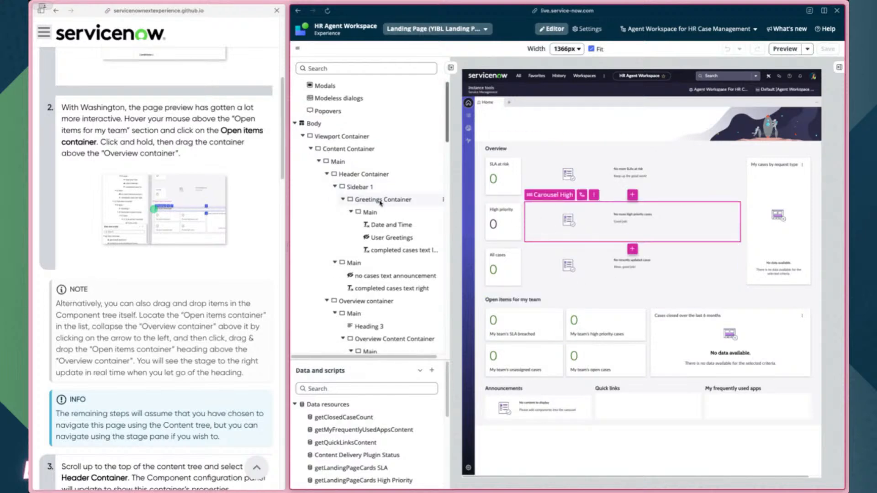
left_click(368, 265)
scroll(369, 238, "down", 1)
left_click(360, 215)
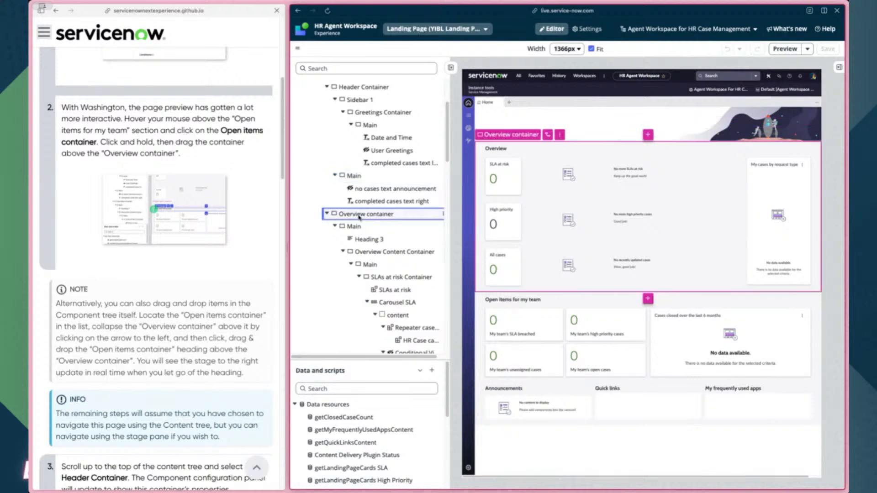
scroll(361, 219, "up", 3)
scroll(378, 250, "down", 4)
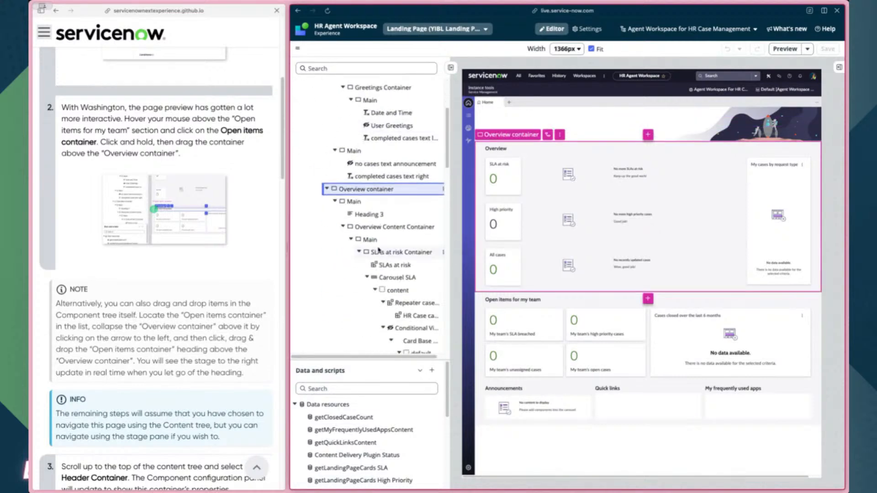
scroll(378, 250, "down", 1)
left_click(386, 253)
scroll(393, 228, "down", 4)
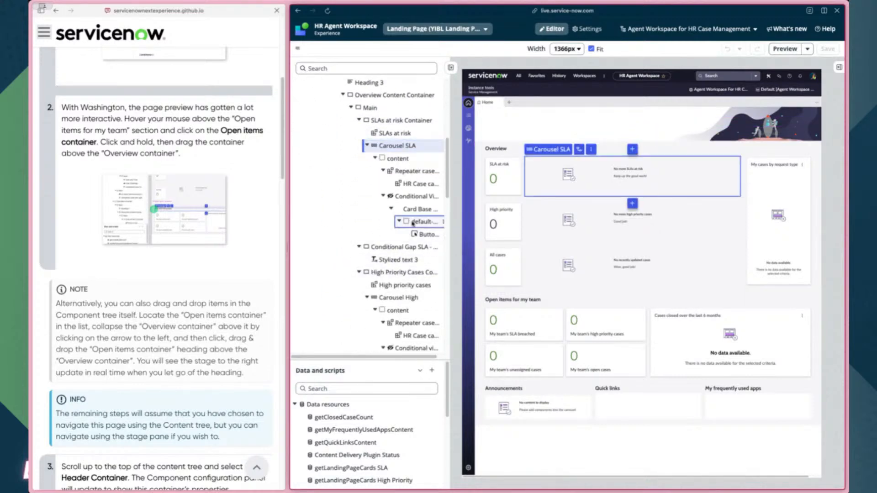
left_click(413, 223)
scroll(379, 256, "down", 1)
- Follow instruction 3 of Activity 2 and select the Header Container near the start of the content tree
scroll(183, 313, "down", 3)
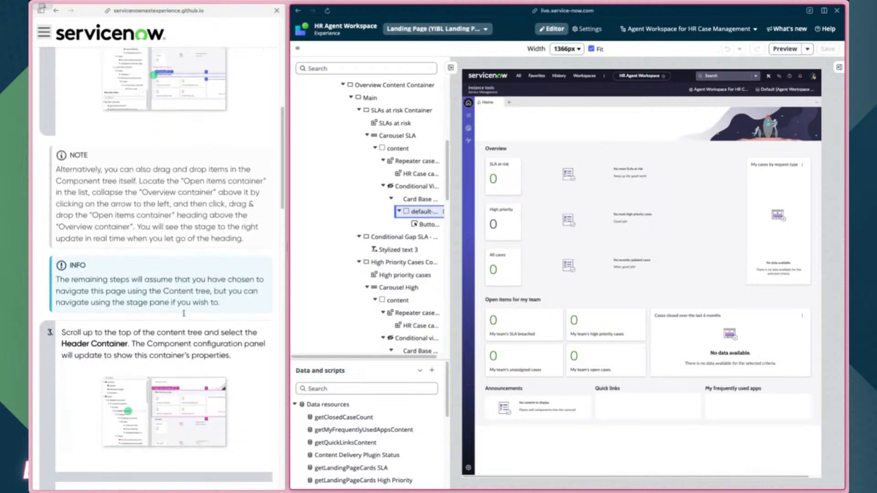
scroll(183, 313, "down", 5)
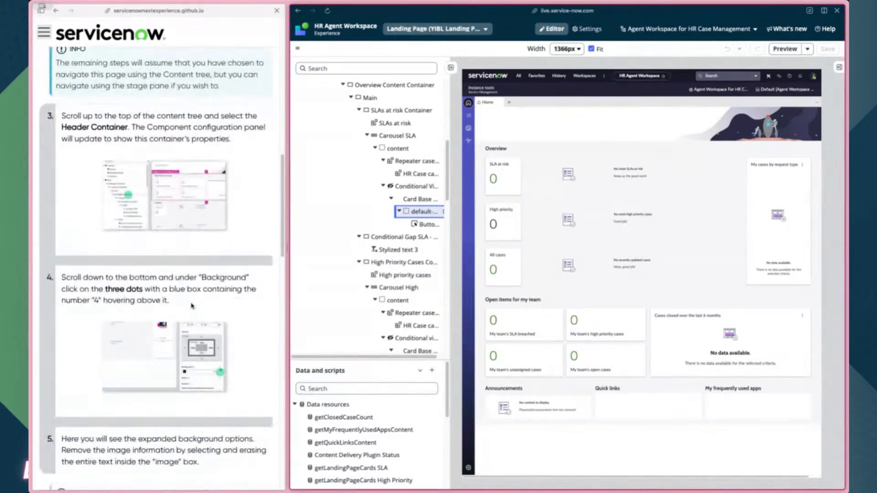
scroll(192, 306, "down", 1)
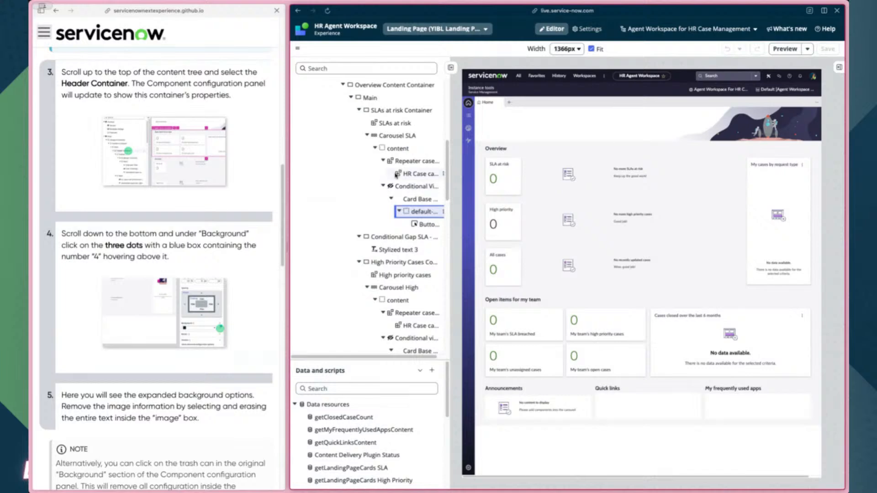
scroll(396, 175, "up", 6)
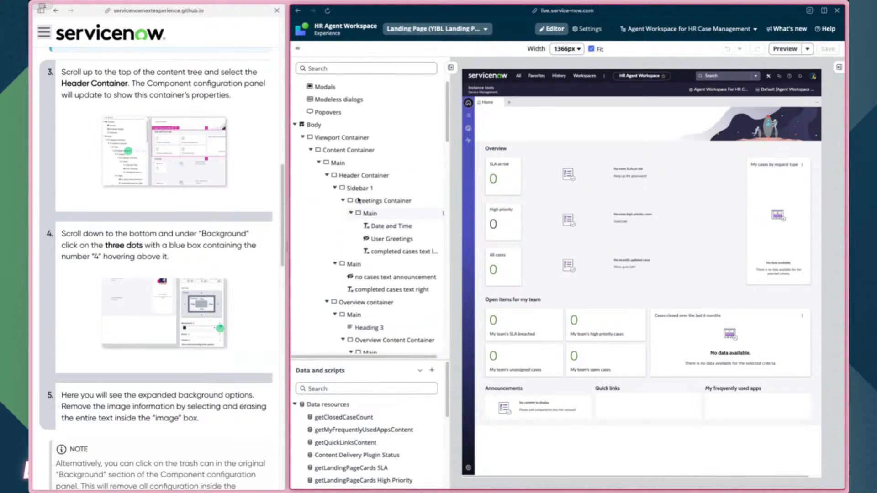
scroll(359, 200, "up", 1)
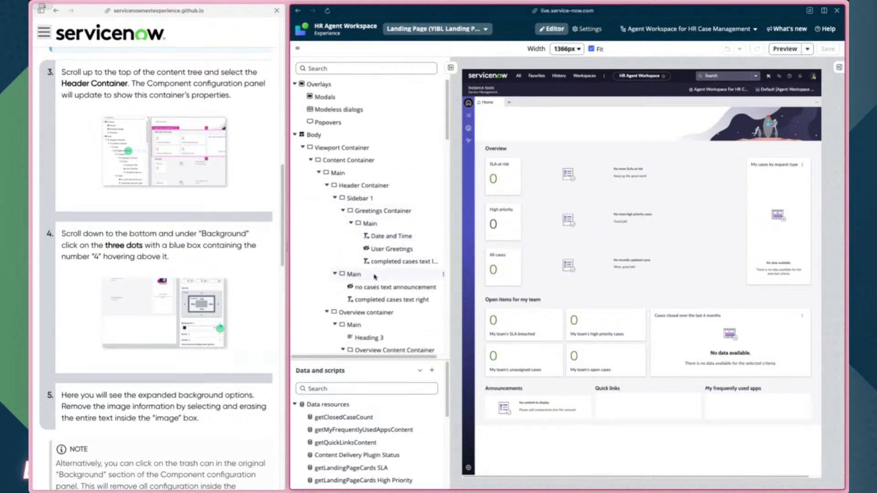
scroll(375, 277, "down", 2)
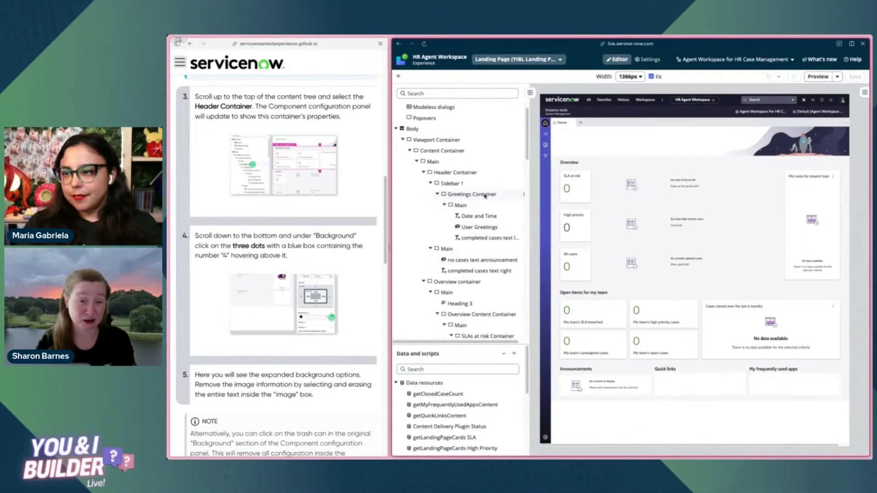
scroll(314, 251, "down", 1)
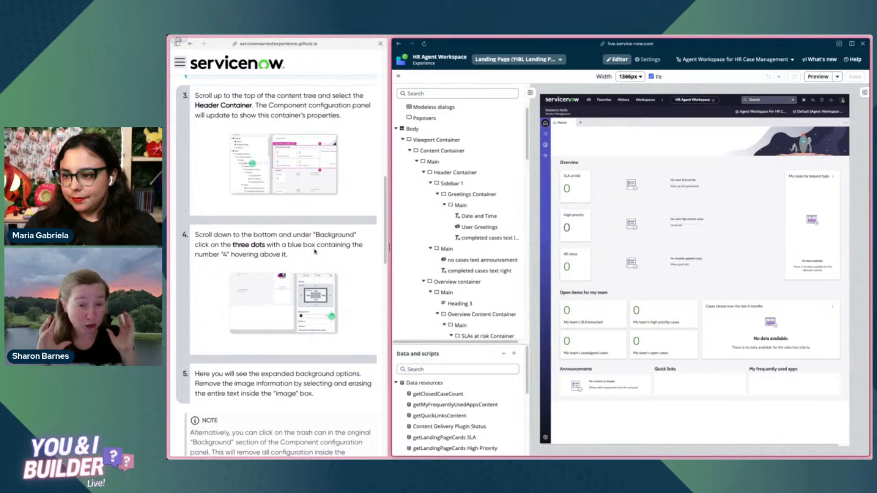
scroll(314, 251, "down", 1)
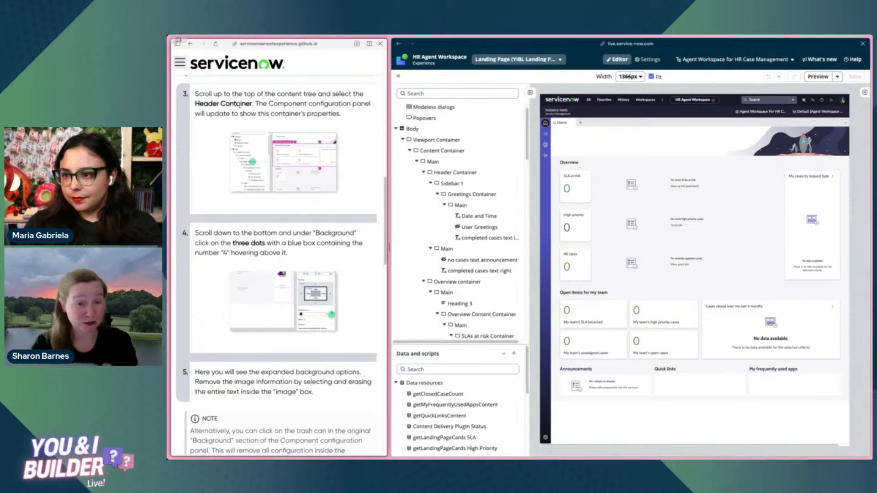
left_click_drag(253, 105, 200, 108)
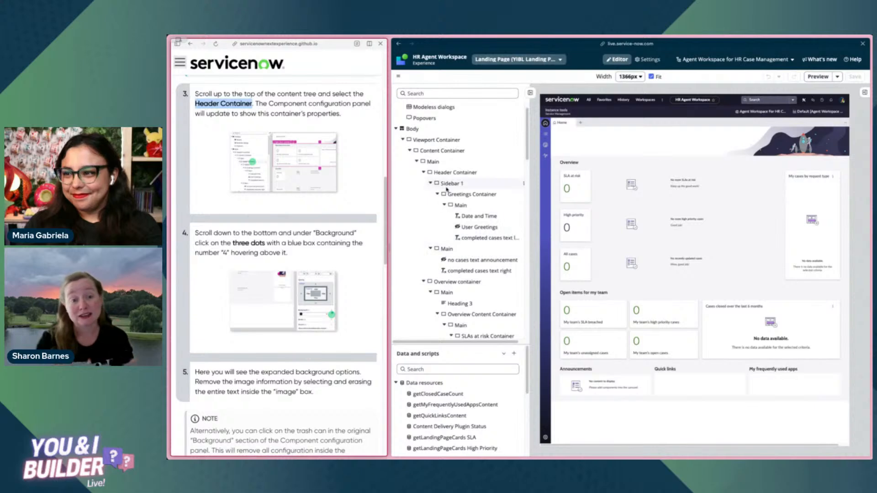
scroll(478, 229, "down", 2)
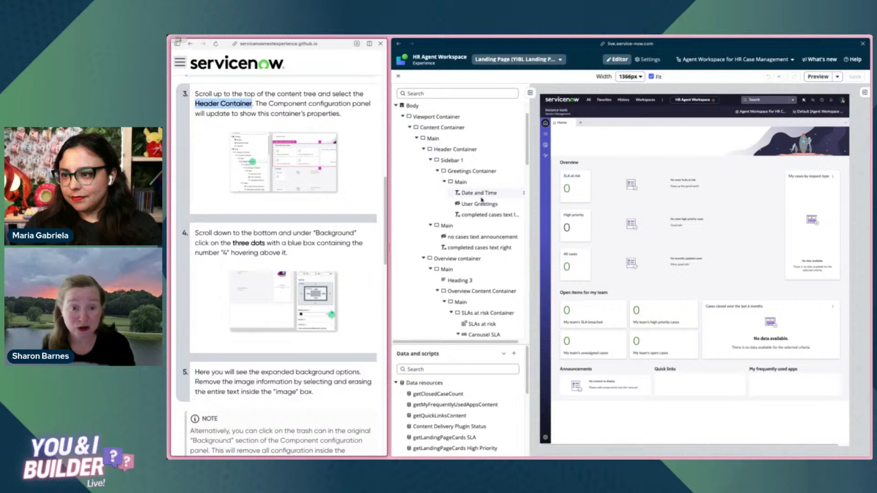
scroll(481, 200, "up", 1)
left_click(460, 197)
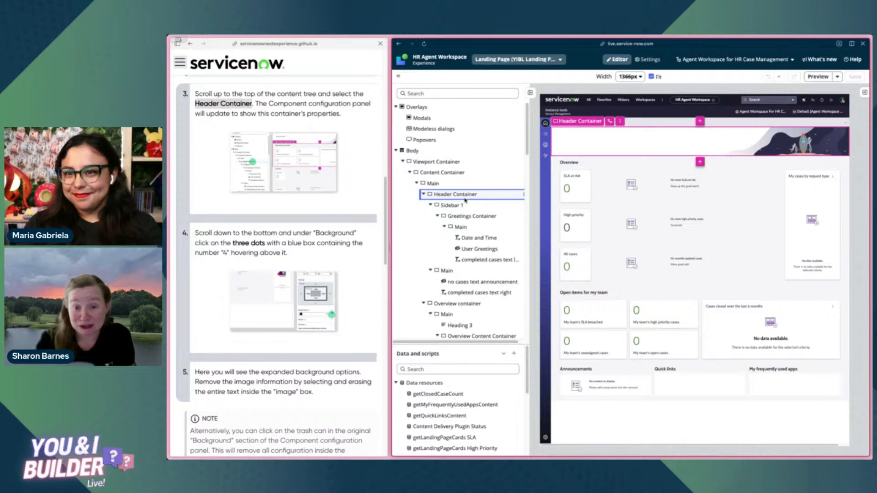
- Show the configuration panel again with the Header Container's style settings
scroll(465, 200, "down", 1)
scroll(347, 211, "down", 1)
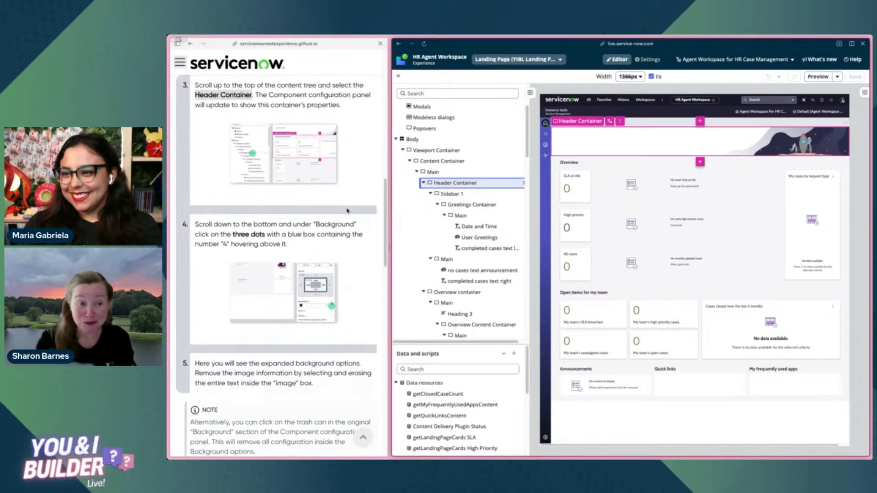
scroll(347, 210, "up", 1)
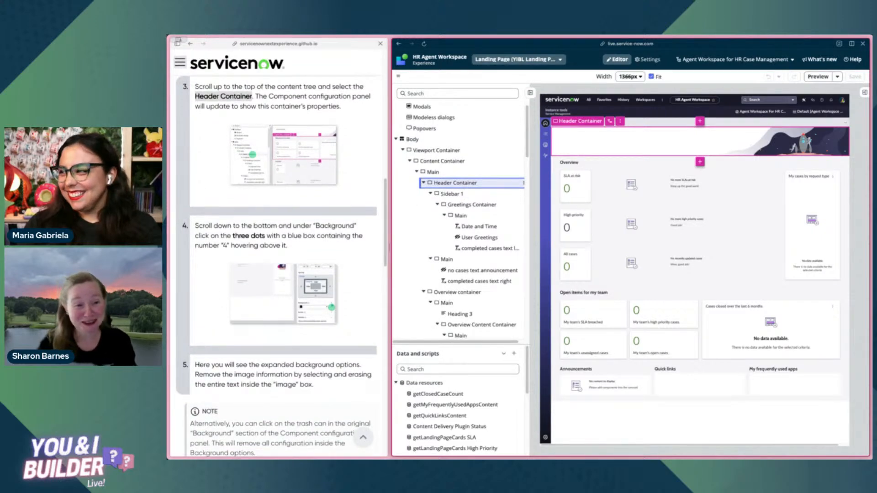
left_click(865, 95)
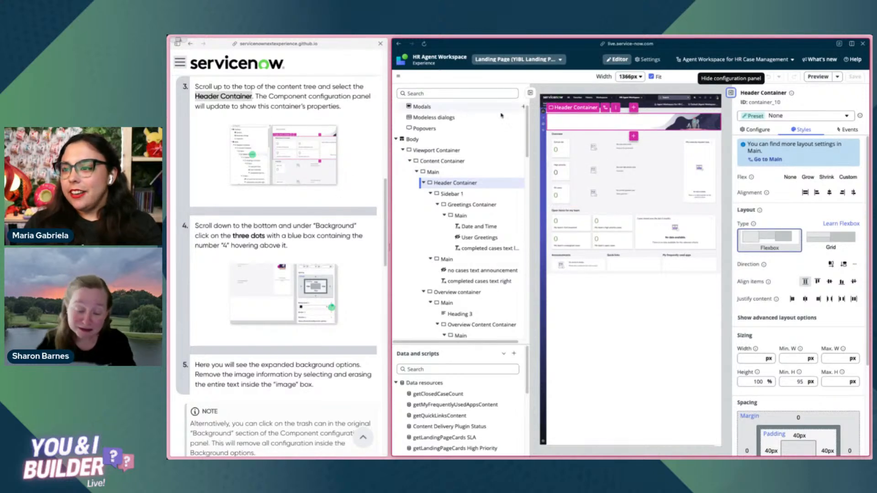
- Remove the Header Container's entire Background property, using the guide's alternative to instruction 5, and save the page variant
scroll(185, 121, "down", 1)
scroll(206, 131, "up", 2)
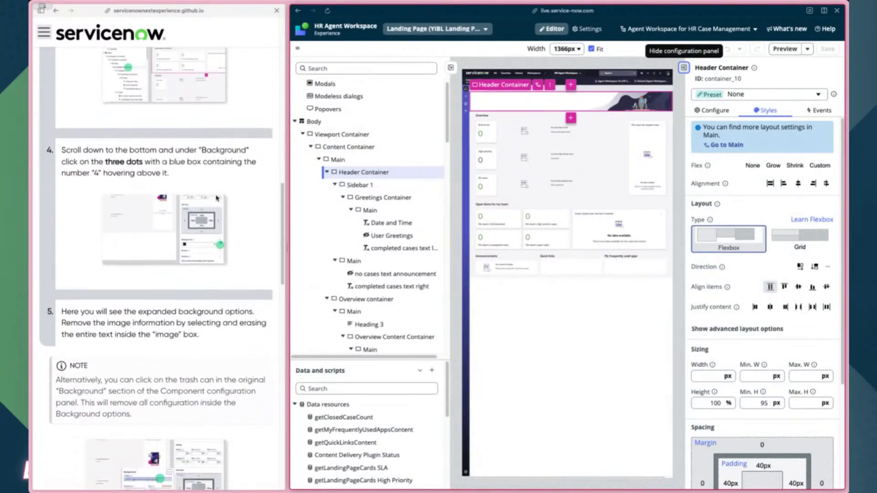
scroll(804, 365, "down", 3)
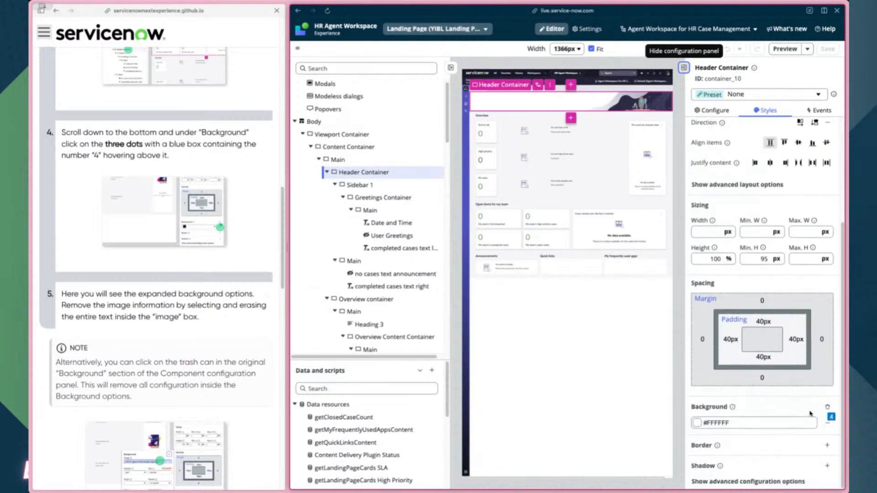
scroll(250, 338, "down", 10)
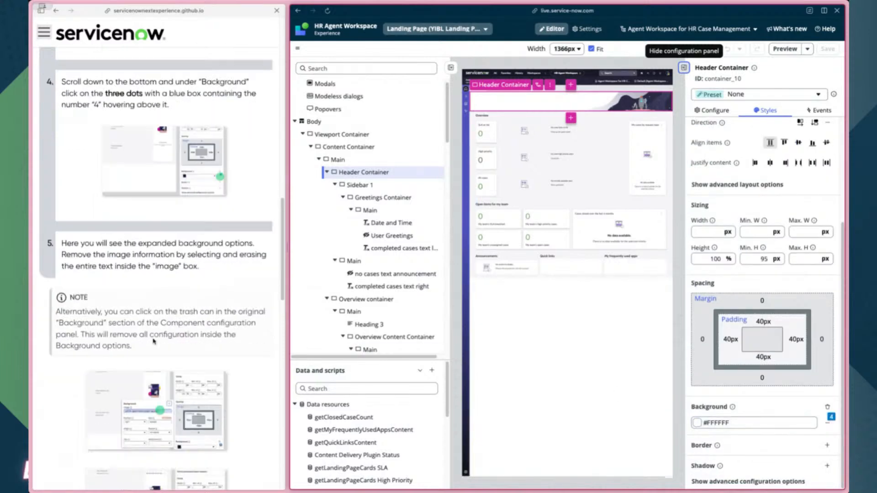
scroll(152, 339, "up", 1)
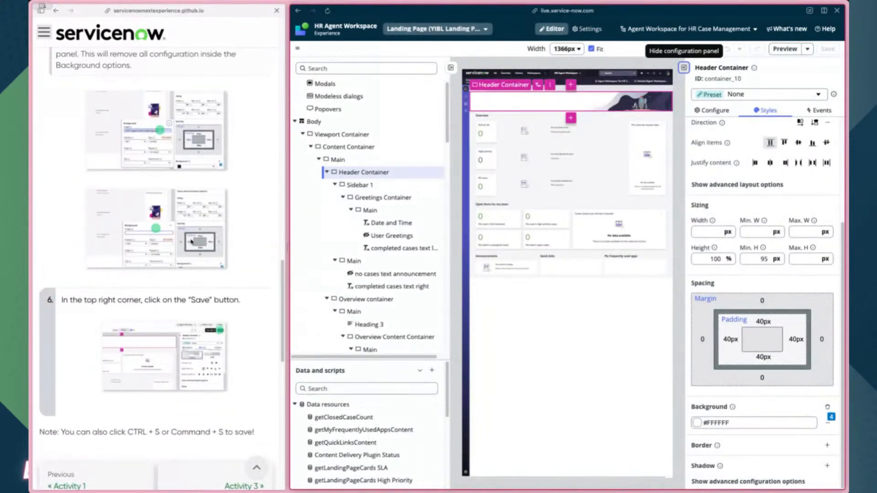
scroll(191, 280, "up", 1)
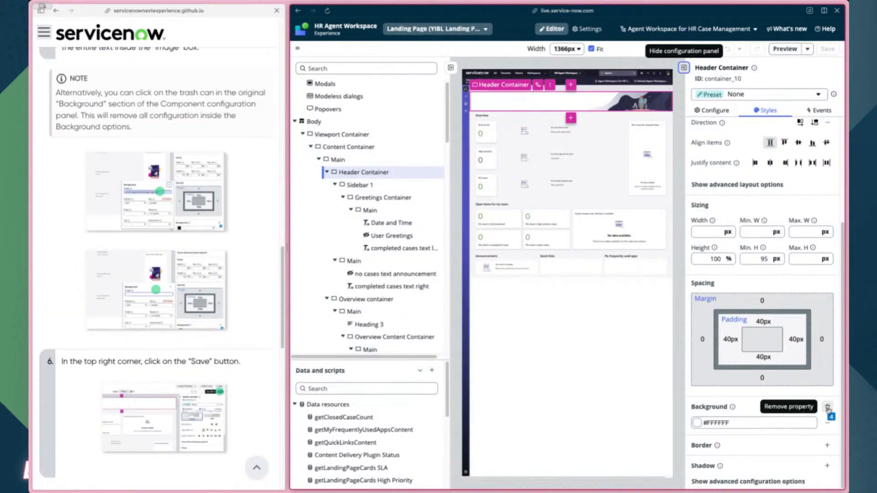
left_click(828, 407)
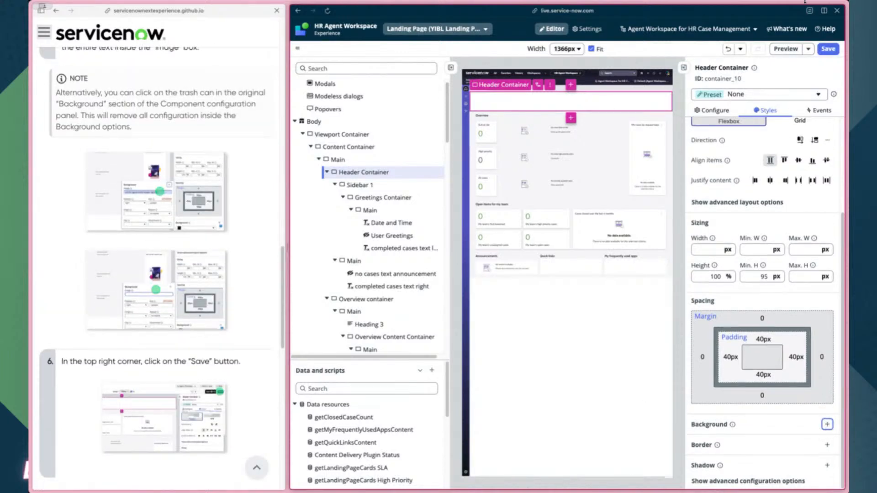
left_click(829, 49)
scroll(159, 274, "down", 6)
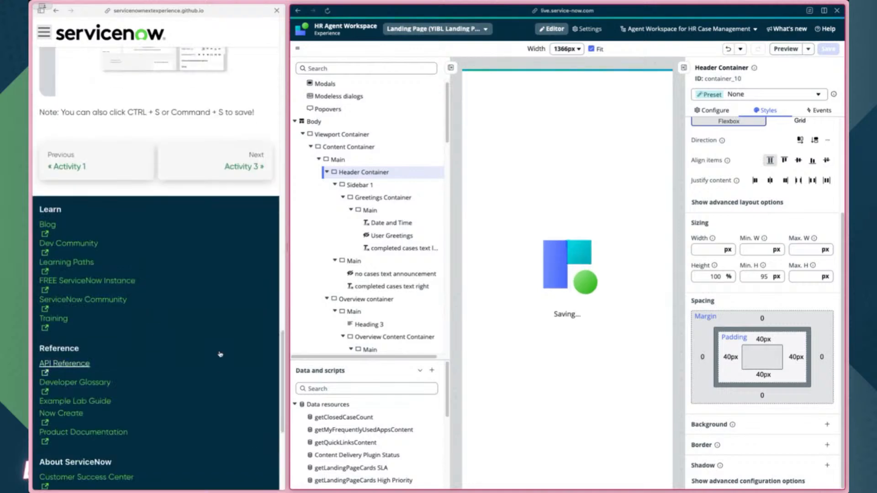
- Open Activity 3 of the lab guide and read its overview and first instructions
left_click(235, 166)
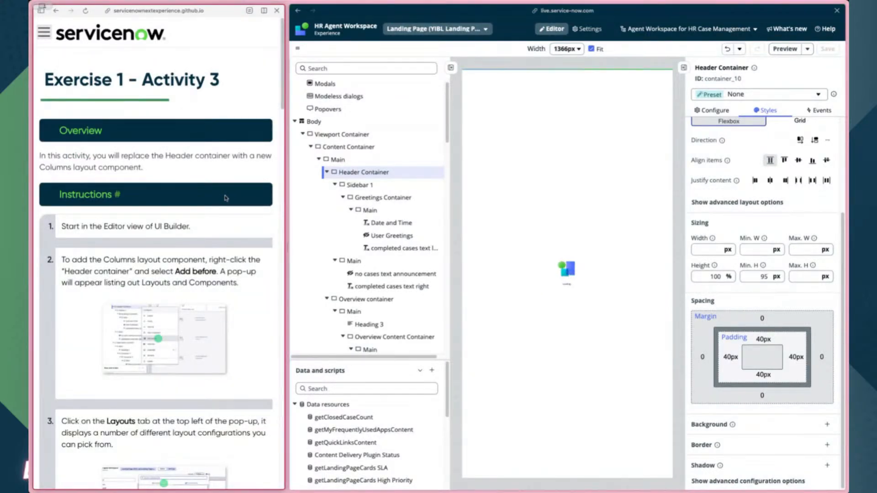
scroll(243, 220, "down", 1)
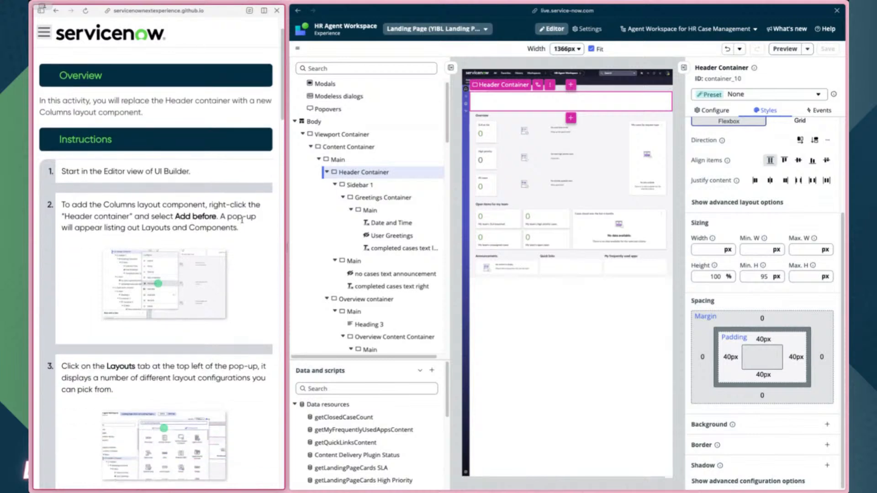
scroll(243, 221, "down", 2)
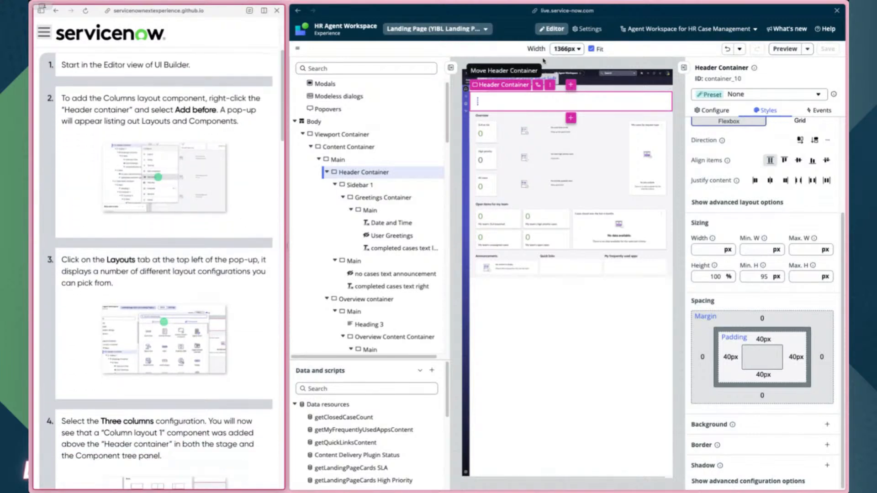
scroll(95, 144, "up", 3)
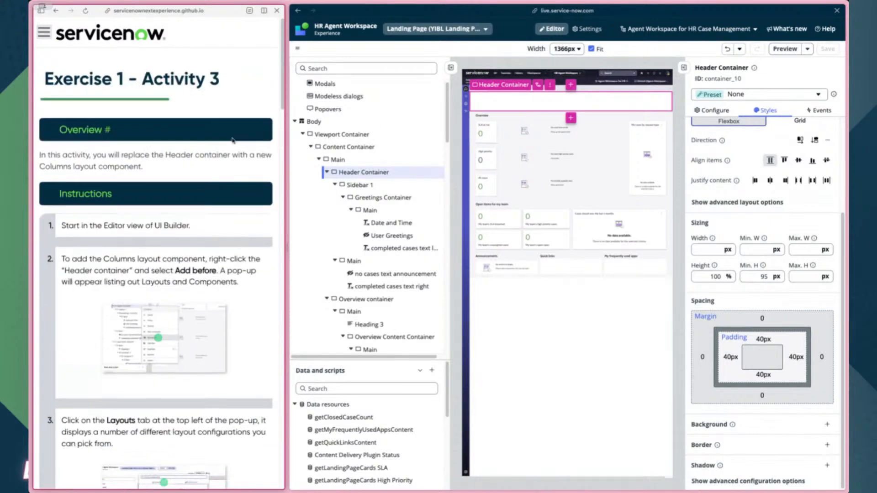
- Go back to the guide's Exercise 1 Overview and review the HR team's requested modifications, especially moving the Open Items section
left_click(45, 36)
left_click(71, 136)
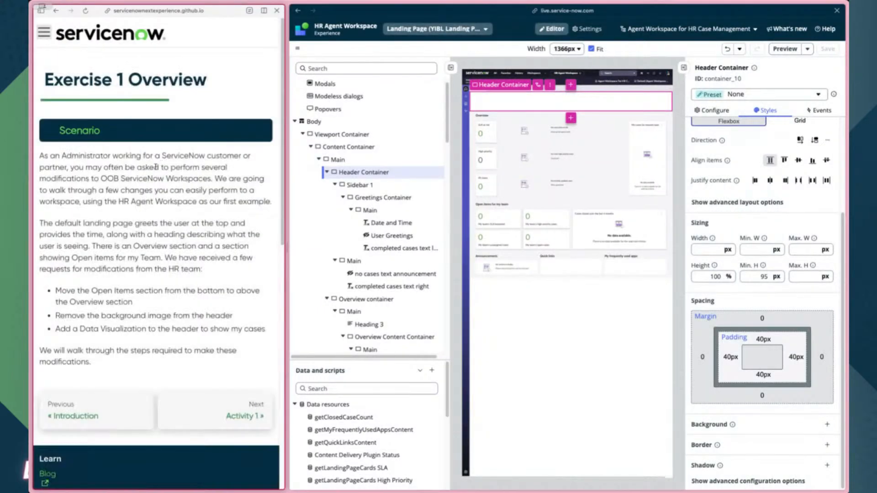
scroll(137, 205, "down", 2)
left_click_drag(55, 240, 147, 274)
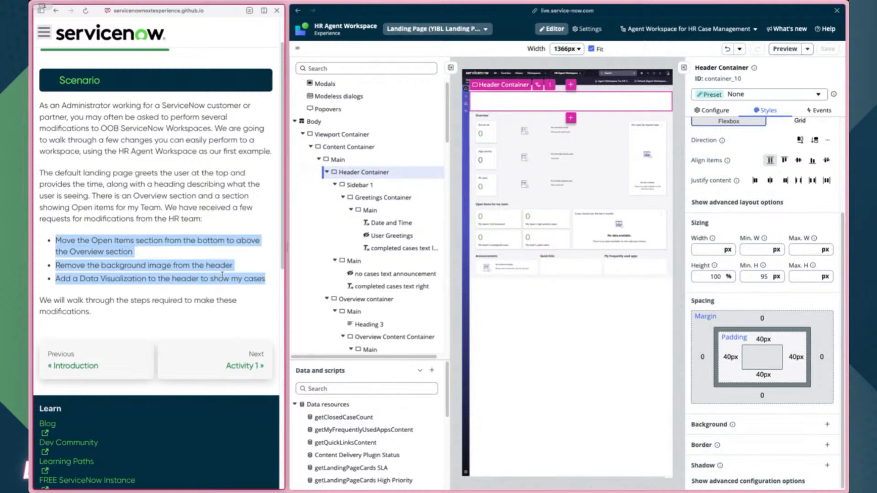
left_click(220, 277)
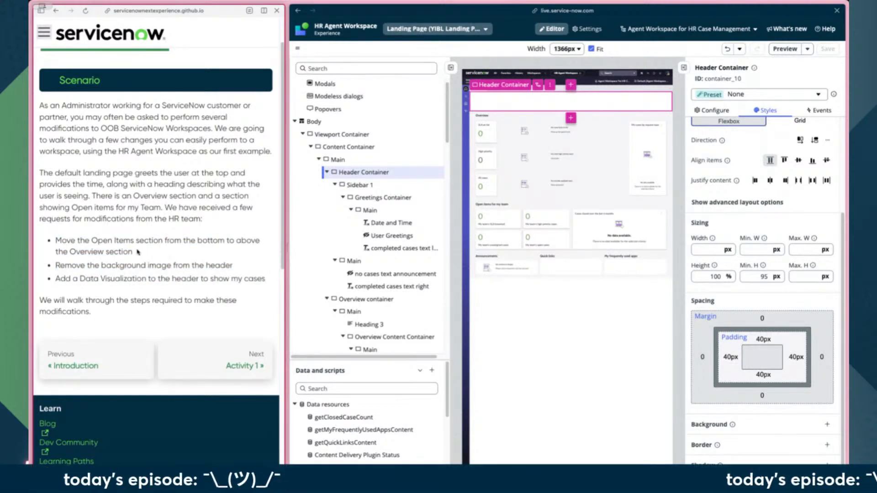
left_click_drag(136, 254, 135, 240)
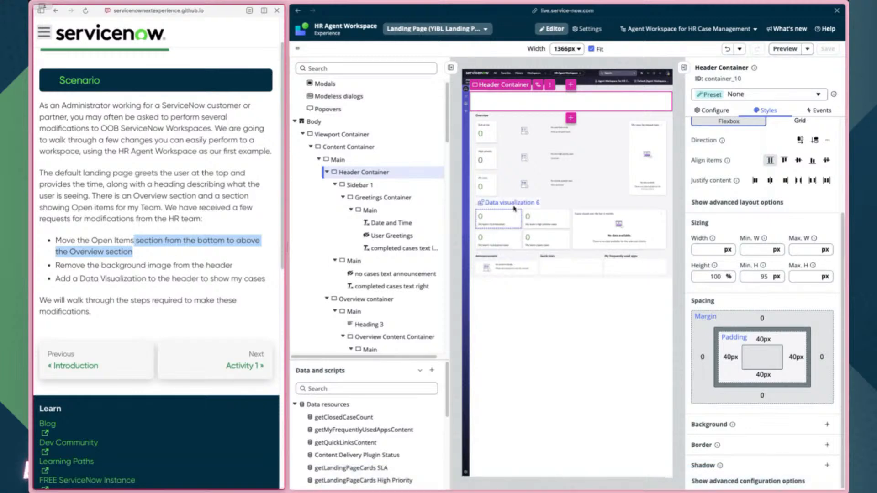
- Hide the content tree to enlarge the stage, and pick out the "Open items for my team" heading and the Header Container
left_click(443, 96)
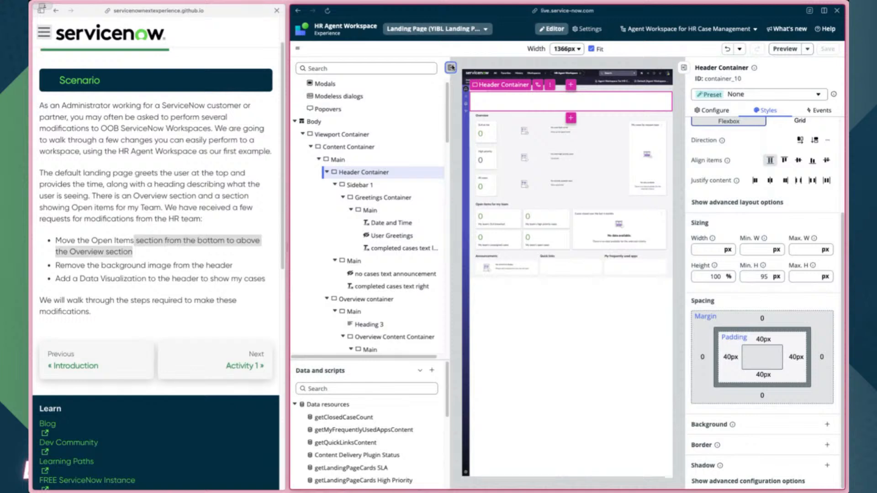
left_click(451, 67)
left_click(401, 300)
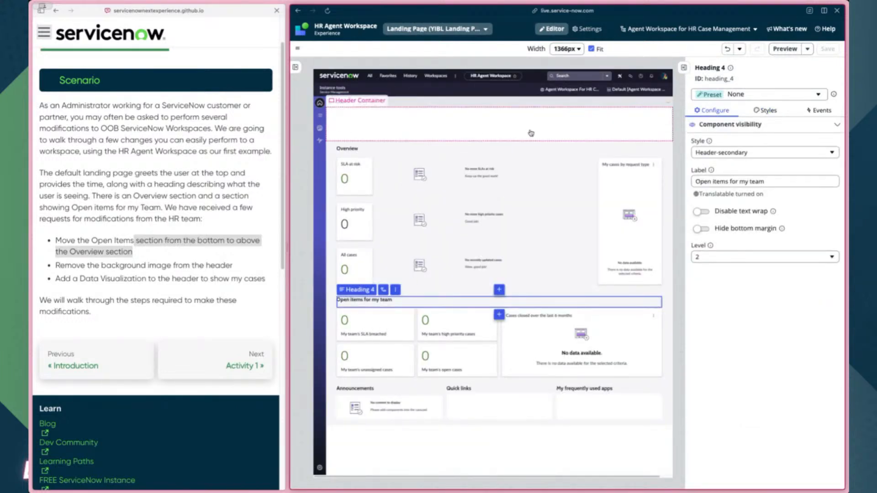
left_click(508, 116)
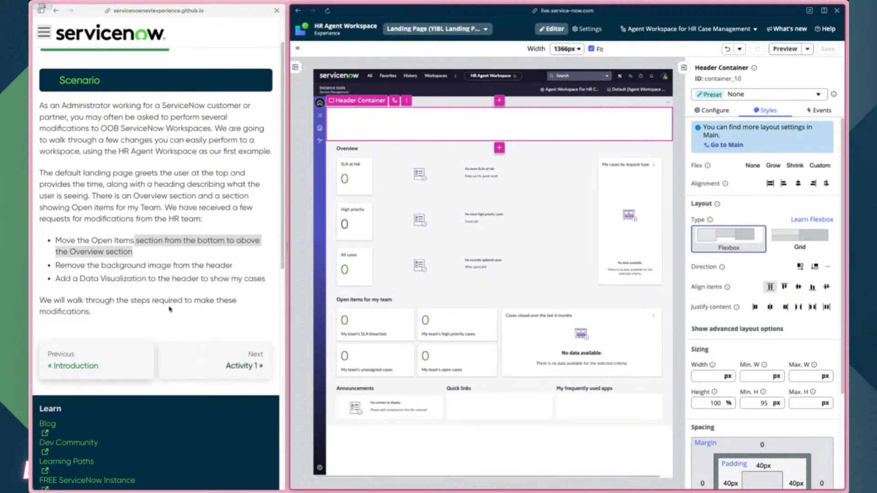
- Return to Exercise 1 Activity 3 in the lab guide and read the instructions for adding the Columns layout
left_click(43, 36)
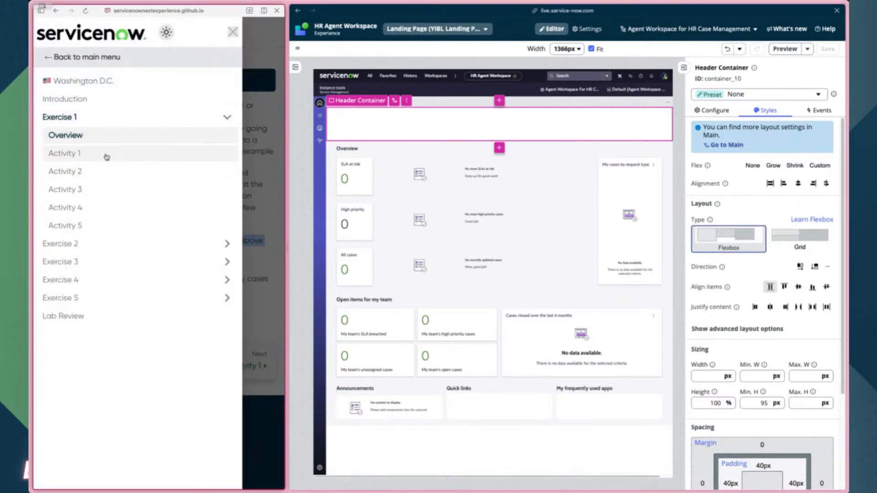
left_click(85, 193)
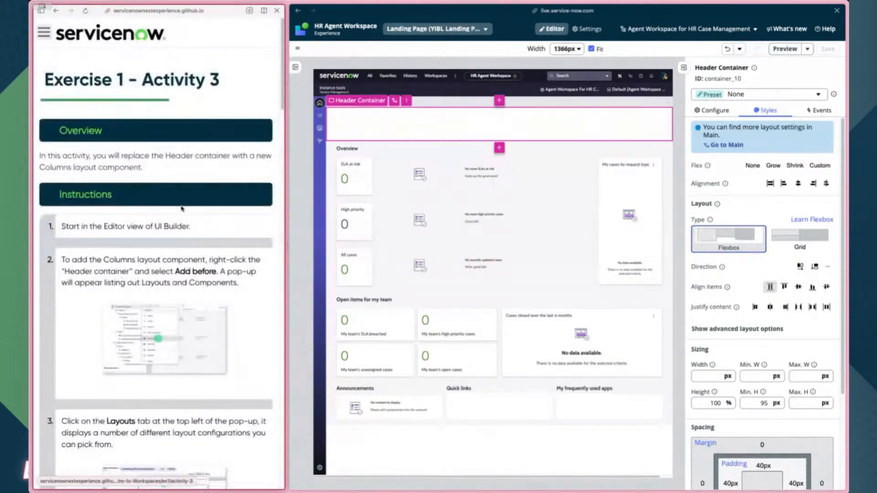
scroll(184, 206, "down", 3)
scroll(183, 207, "down", 2)
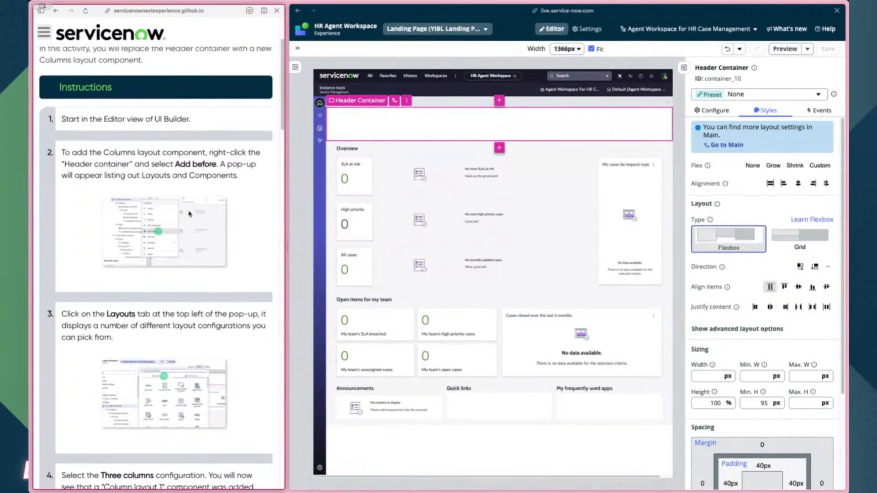
- Show the content tree again and add a Three columns layout before the Header Container, as instructions 2 to 4 describe
left_click(297, 68)
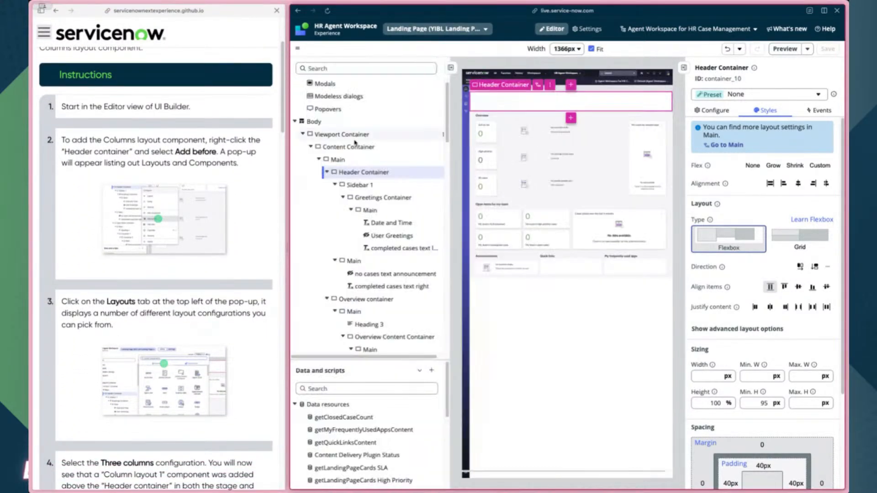
right_click(364, 175)
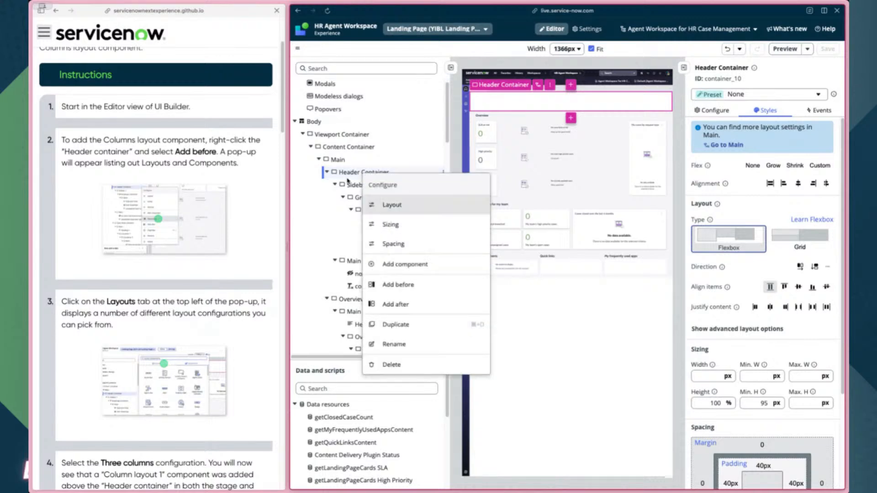
left_click(406, 285)
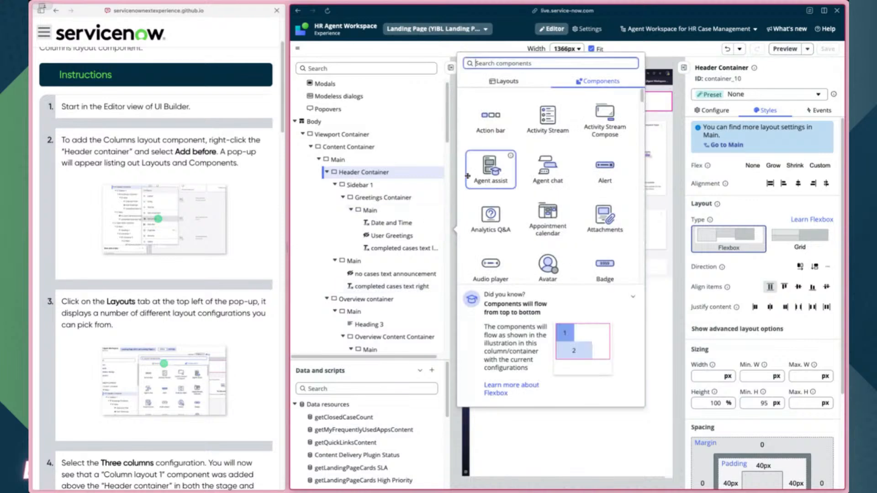
left_click(504, 81)
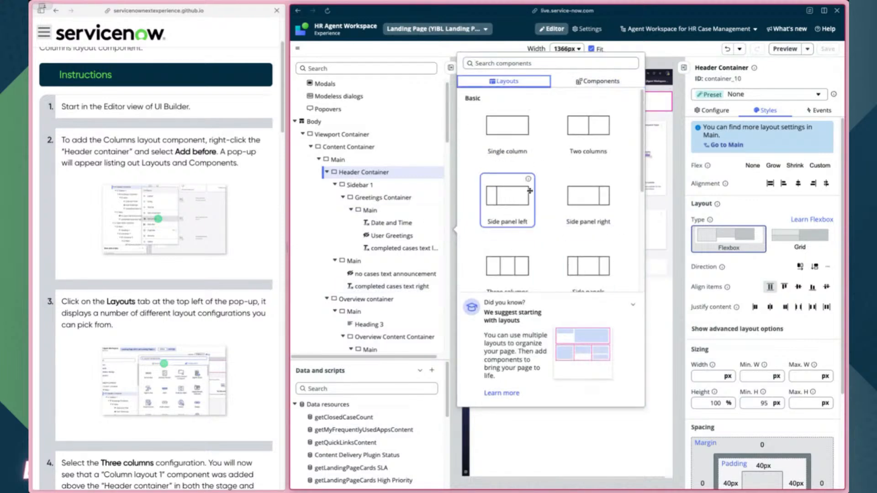
scroll(550, 251, "down", 3)
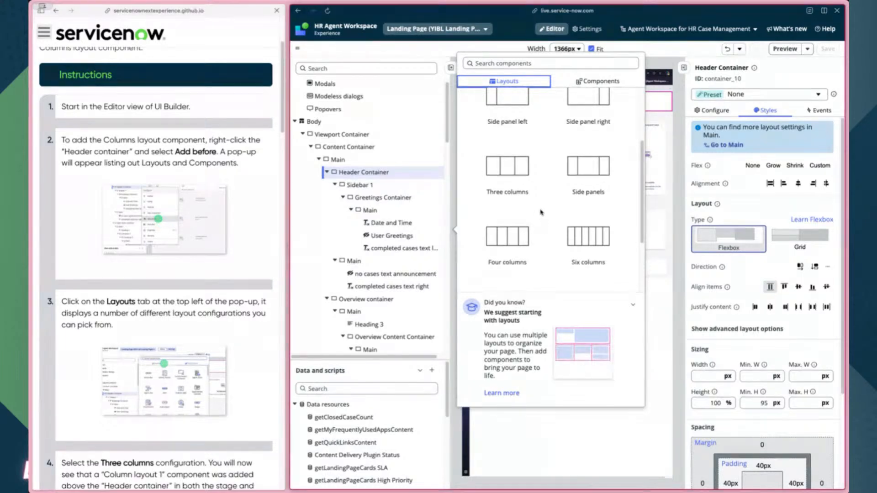
scroll(550, 155, "up", 2)
left_click(595, 83)
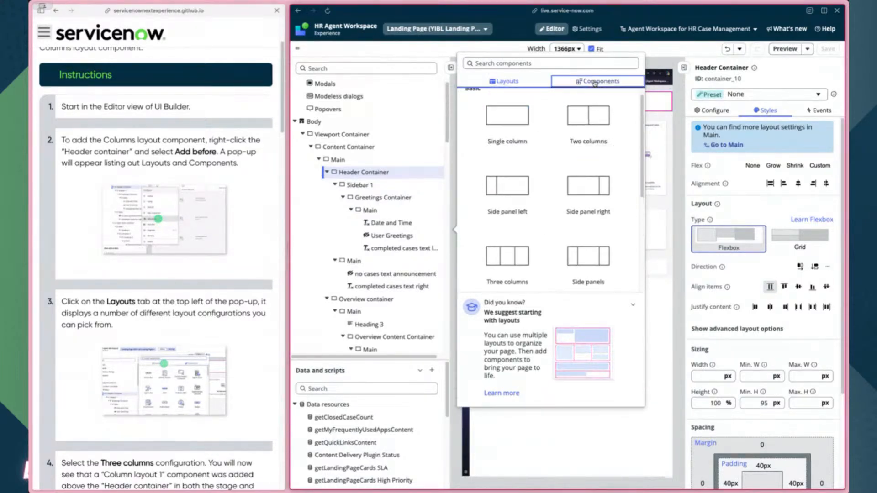
left_click(515, 83)
scroll(571, 220, "down", 3)
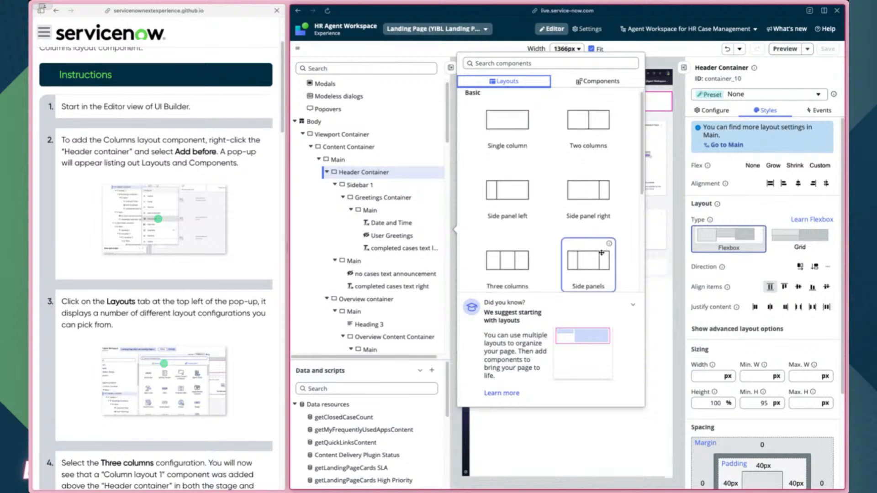
scroll(148, 247, "down", 5)
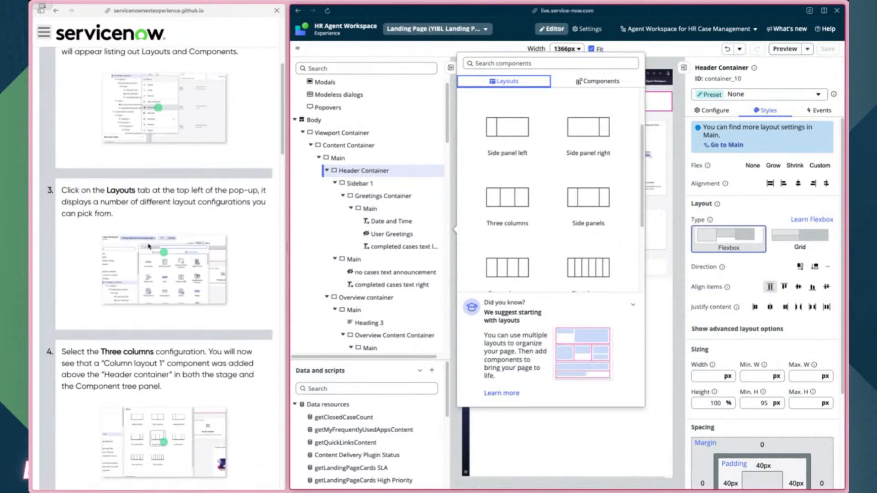
scroll(149, 246, "down", 3)
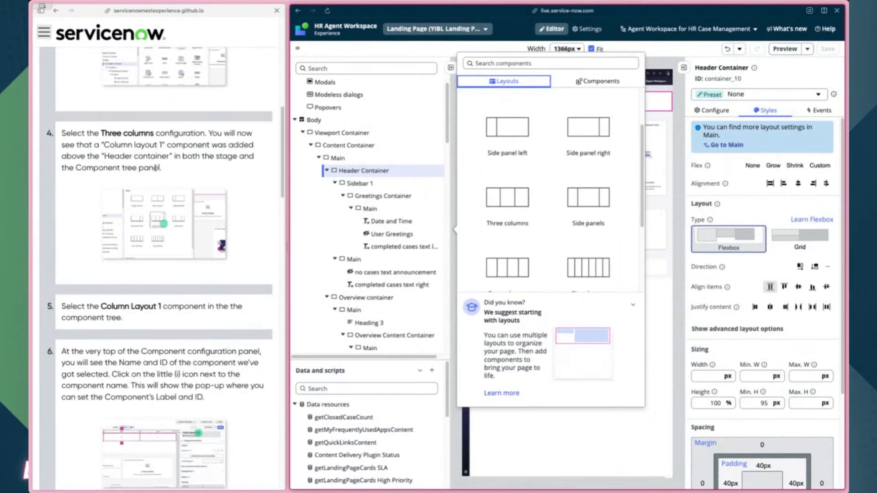
left_click(503, 197)
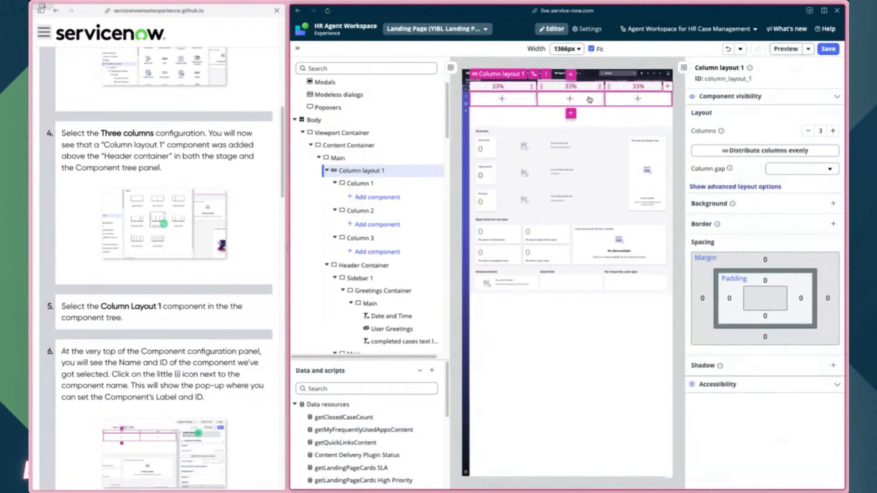
- Rename the new column layout with the label "Header column layout" and the component ID "header_column_layout_1"
scroll(201, 192, "down", 3)
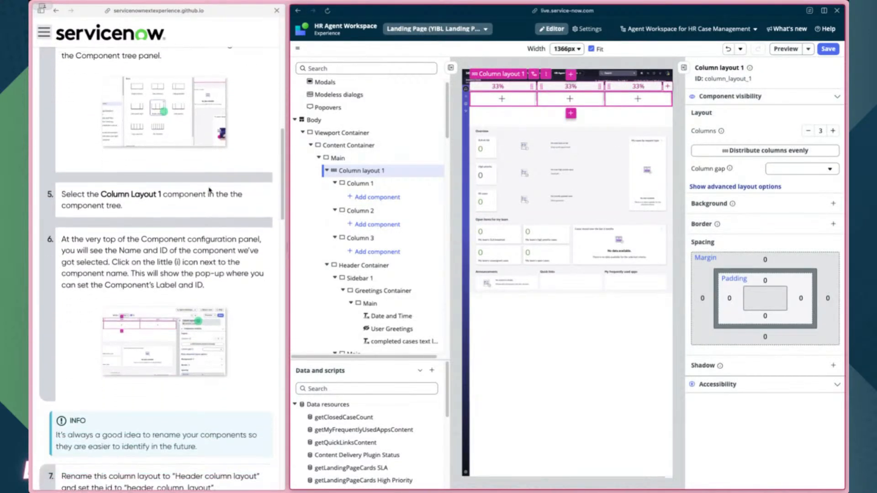
scroll(201, 191, "down", 1)
left_click(354, 171)
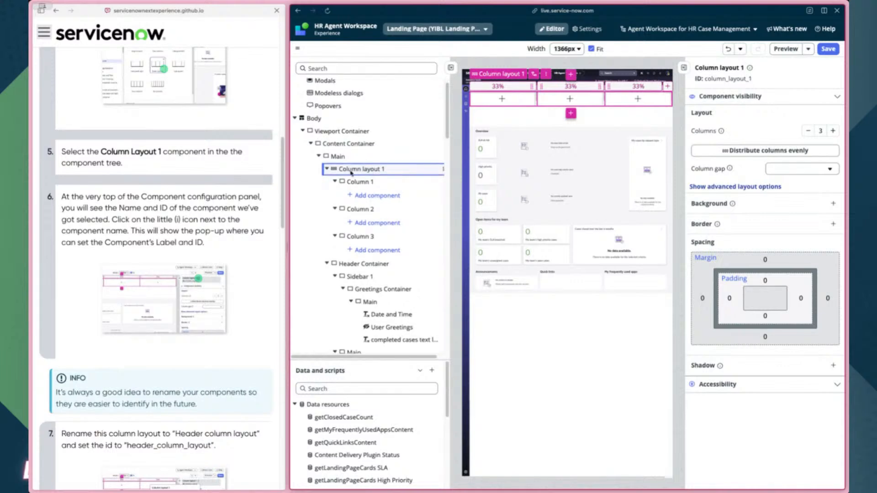
left_click(749, 69)
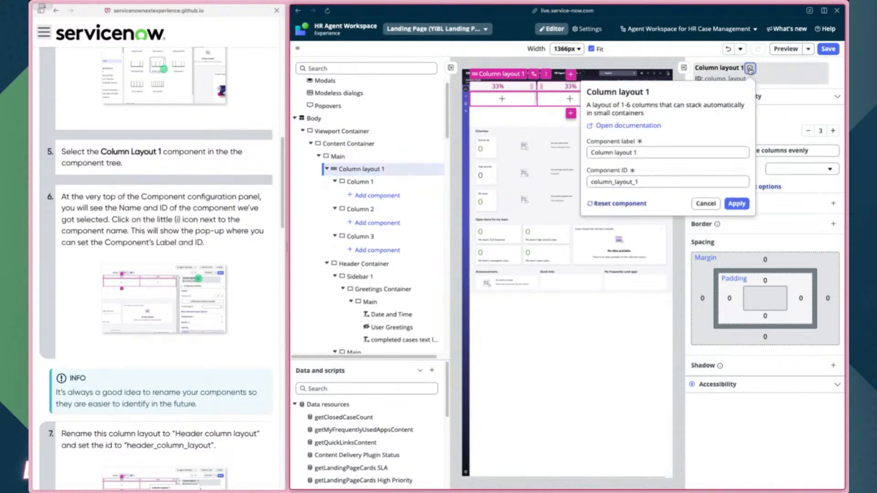
left_click(623, 152)
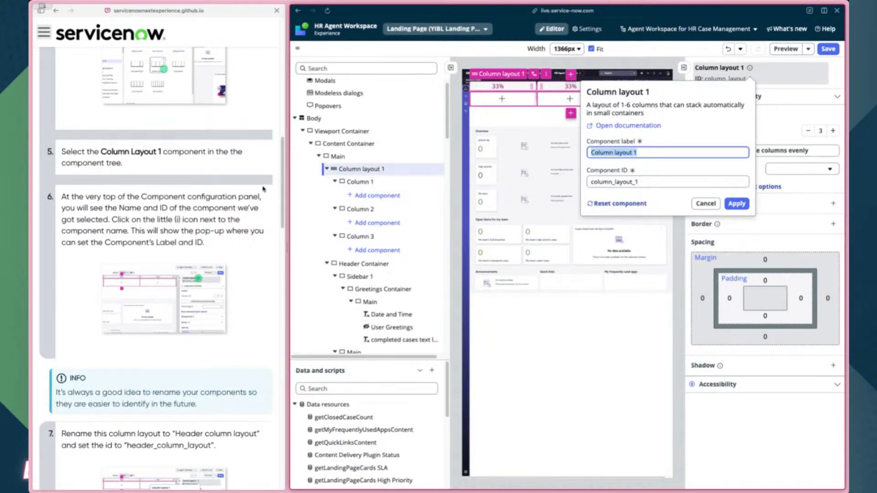
scroll(217, 189, "down", 3)
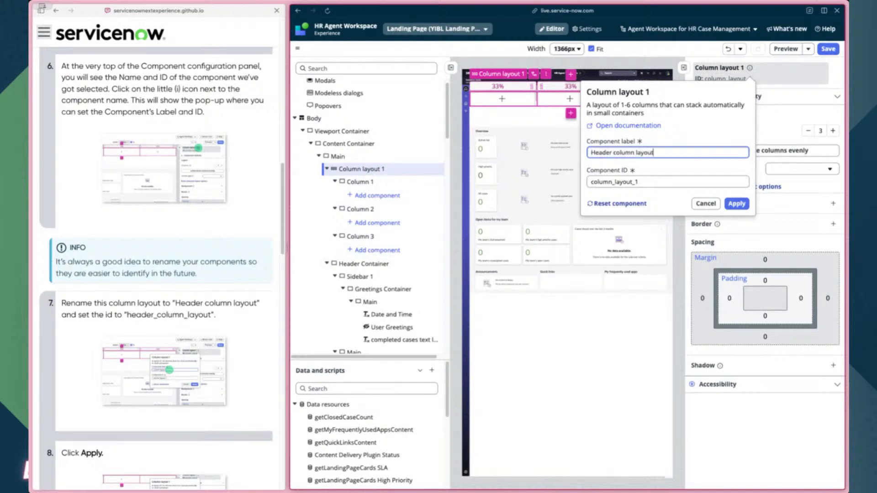
key("Tab")
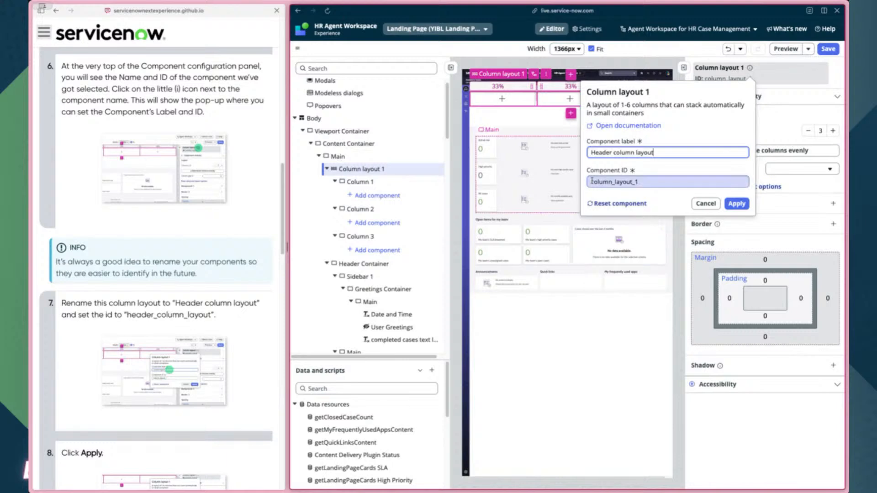
key("Home")
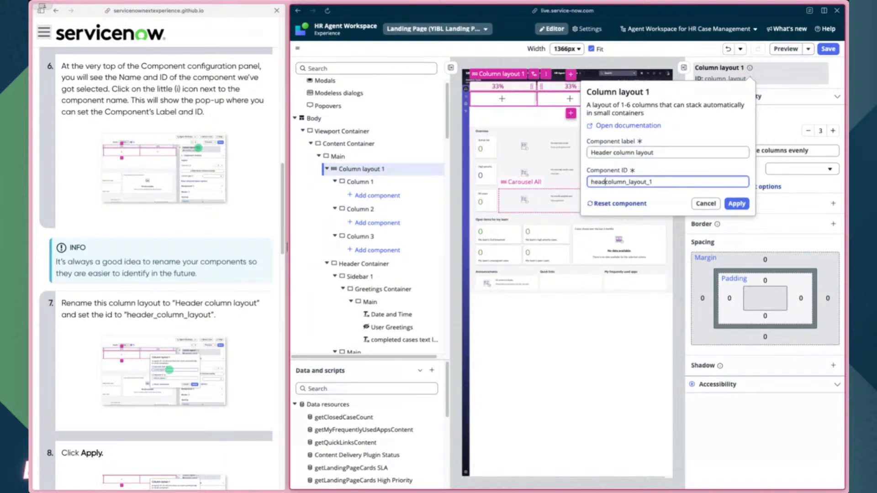
left_click(735, 204)
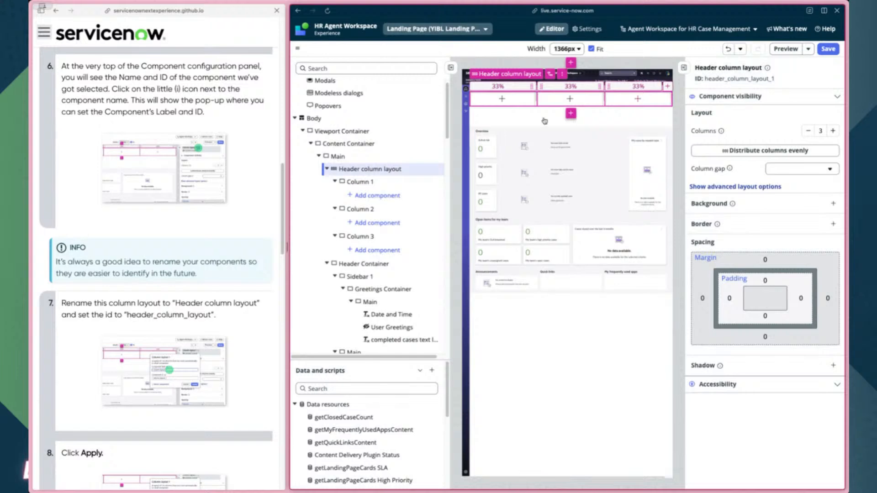
- Move the Sidebar 1 container from the Header Container into Column 1 of the Header column layout, following instruction 9
scroll(230, 199, "down", 3)
scroll(230, 199, "down", 3)
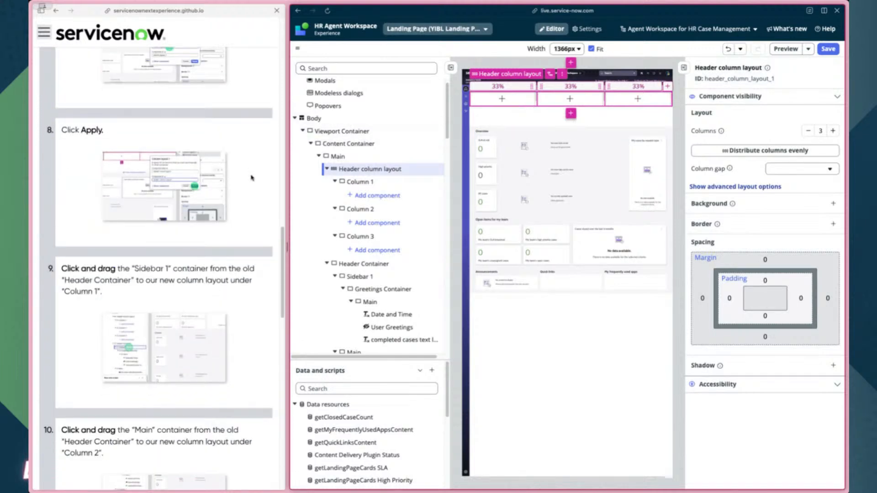
scroll(251, 178, "down", 3)
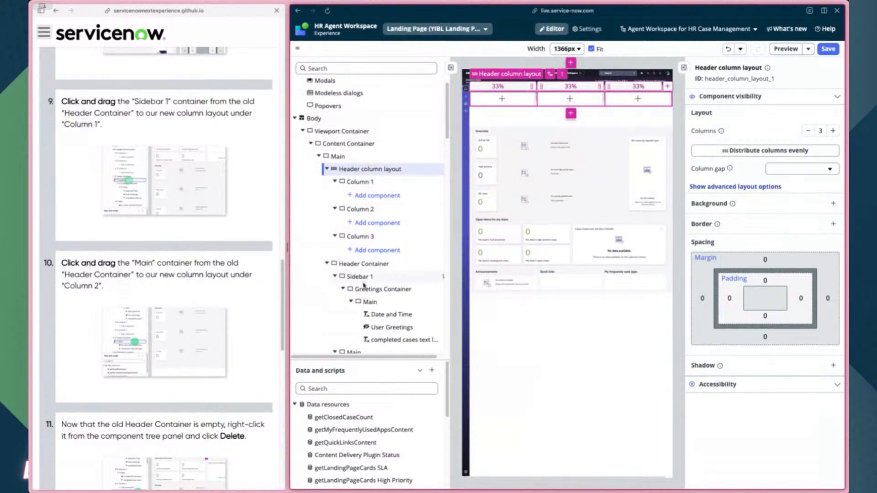
left_click(353, 278)
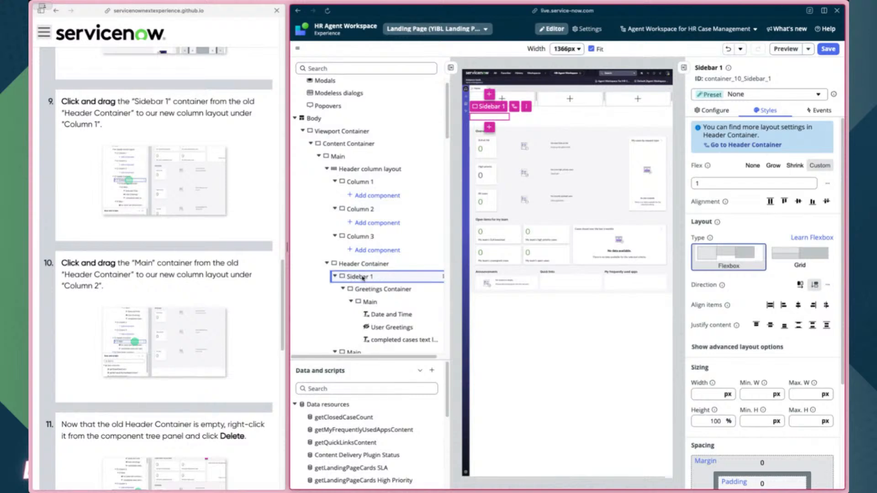
left_click_drag(363, 278, 371, 194)
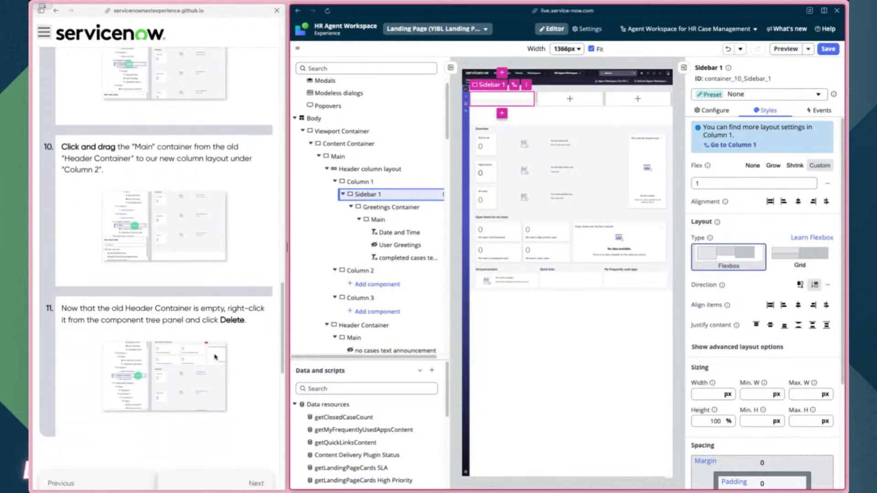
- Move the Main container from the Header Container into Column 2 of the Header column layout
scroll(355, 283, "down", 3)
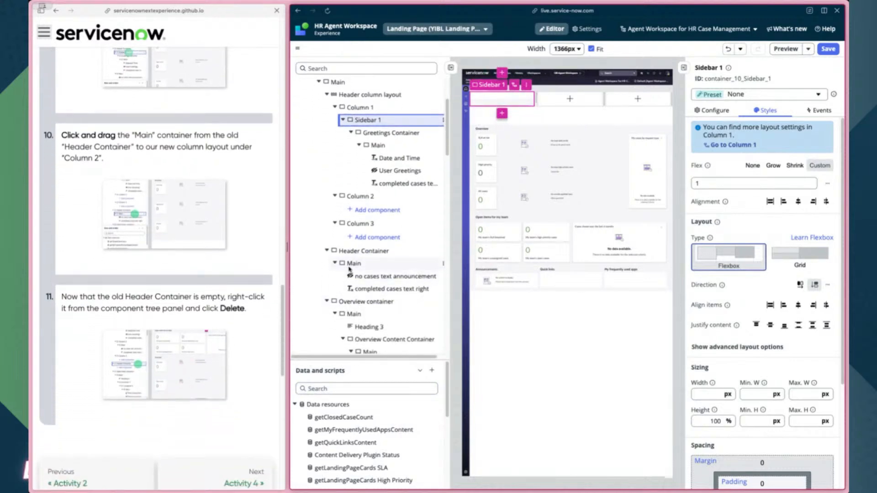
left_click(350, 266)
left_click_drag(351, 267, 379, 209)
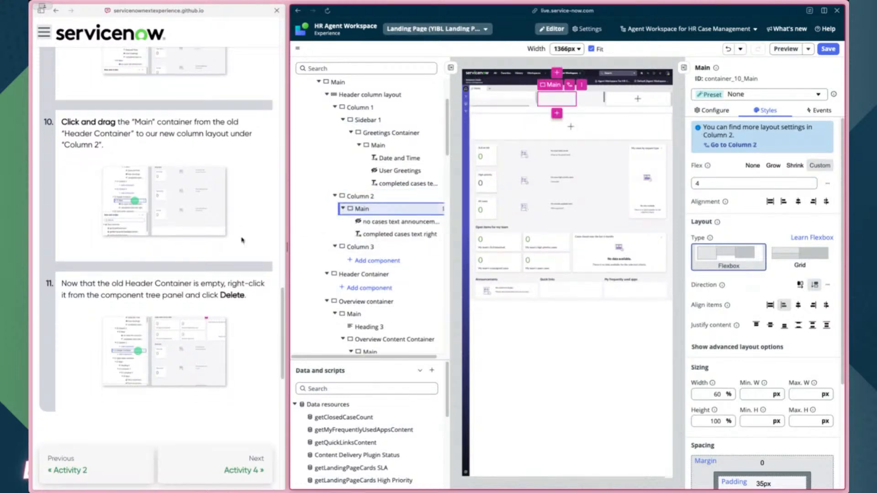
- Delete the emptied Header Container from the component tree
left_click(356, 275)
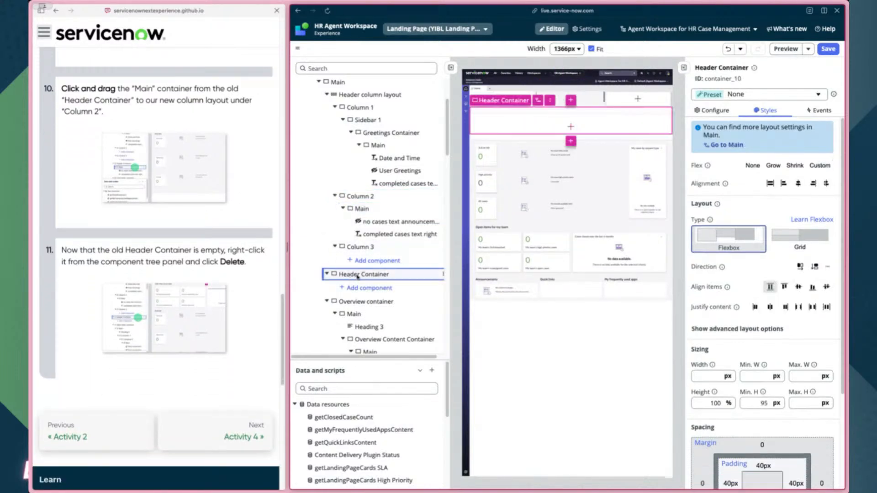
right_click(356, 275)
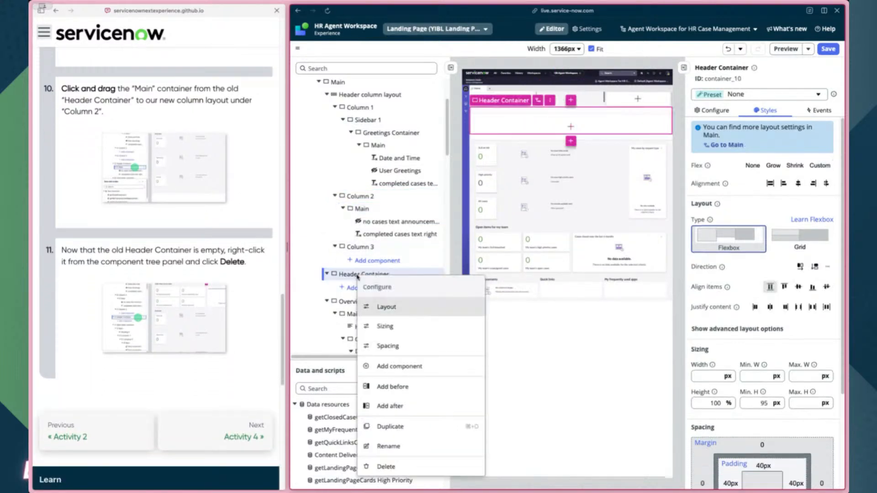
left_click(391, 466)
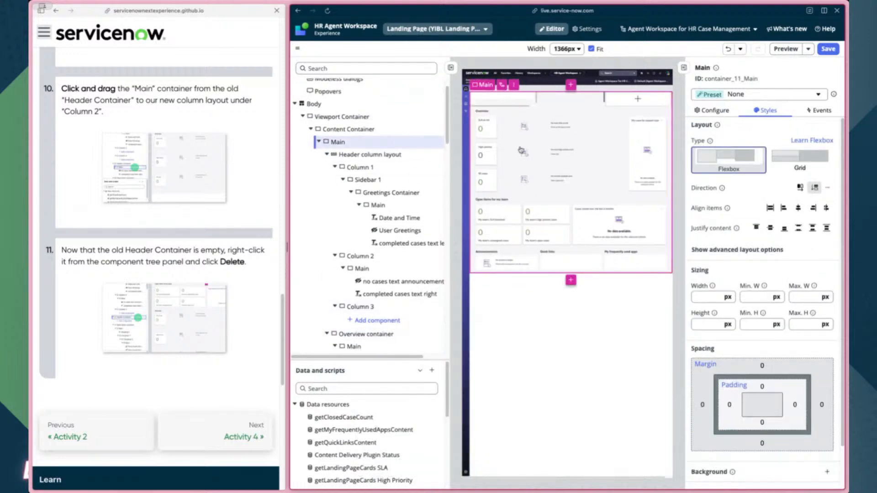
- Select the Header column layout and hide the configuration panel to view it on an enlarged stage
left_click(379, 155)
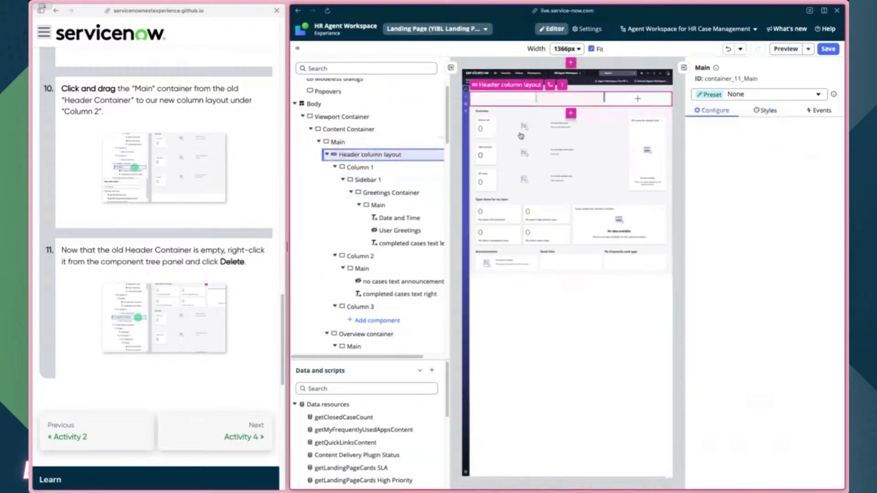
left_click(684, 67)
- Go to Exercise 1 Activity 4 in the lab guide, widen the stage area slightly, and read the first instructions about the Header column layout
left_click(227, 435)
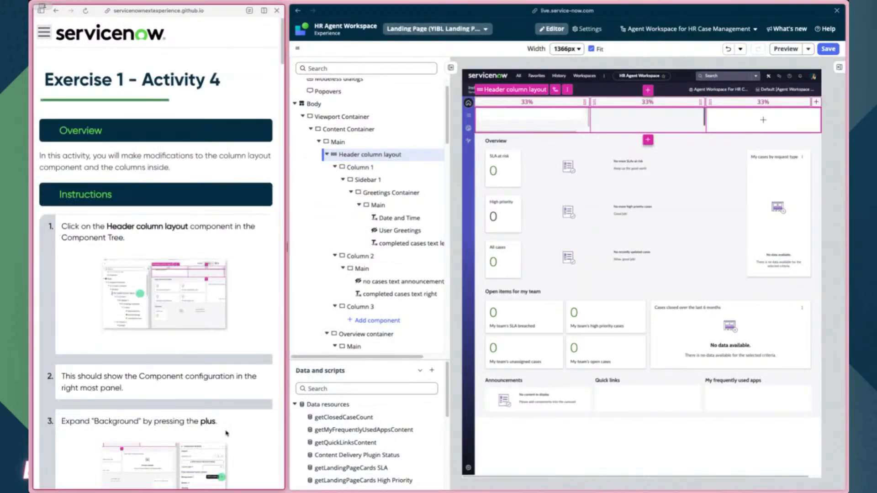
scroll(238, 187, "down", 1)
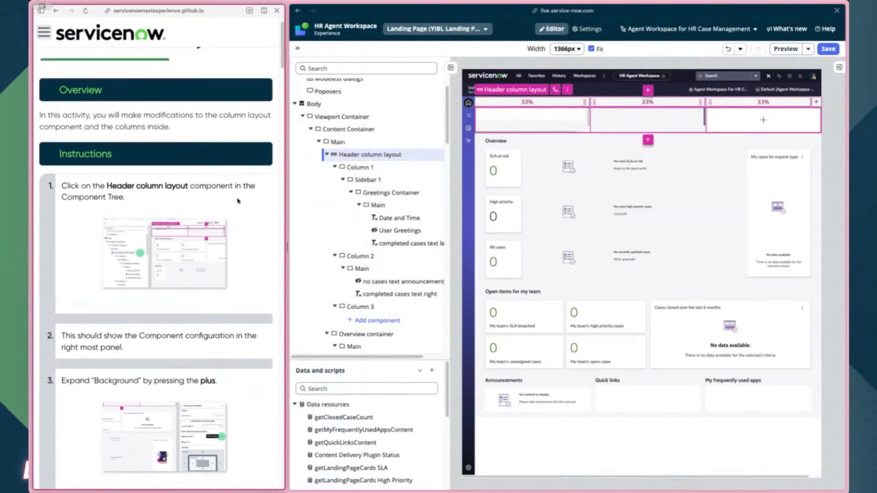
left_click_drag(288, 250, 283, 311)
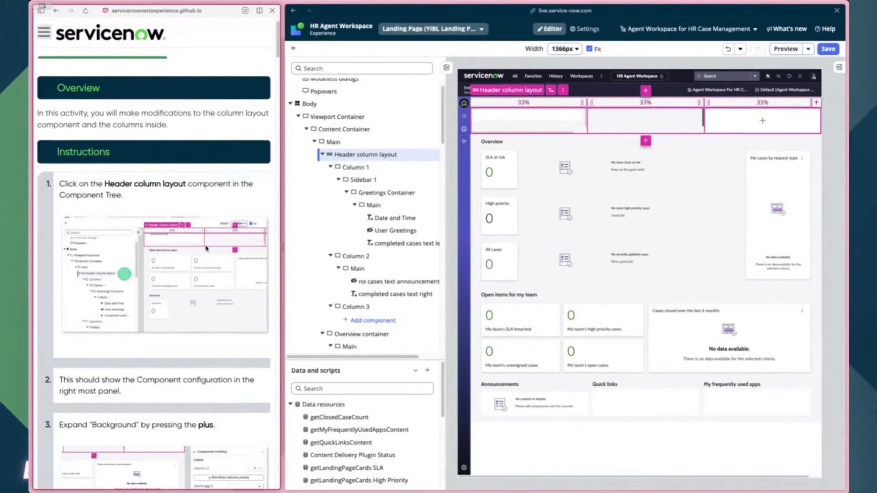
scroll(180, 201, "down", 2)
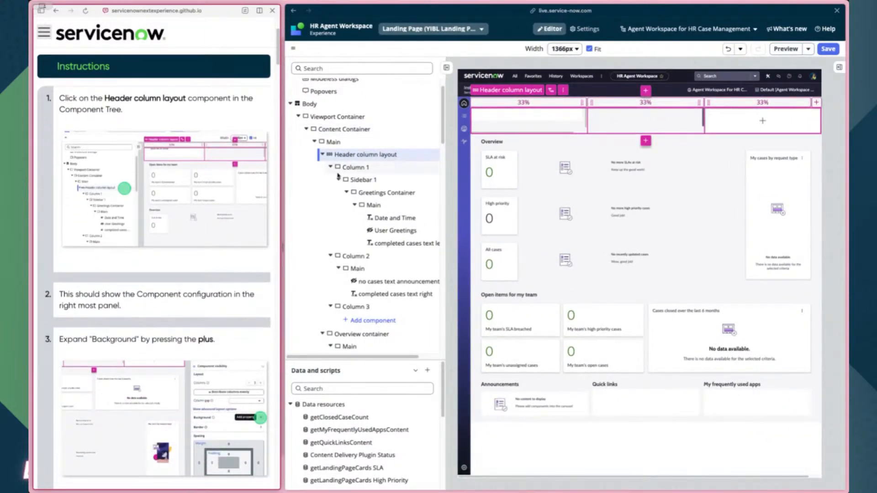
left_click(353, 158)
scroll(193, 216, "down", 1)
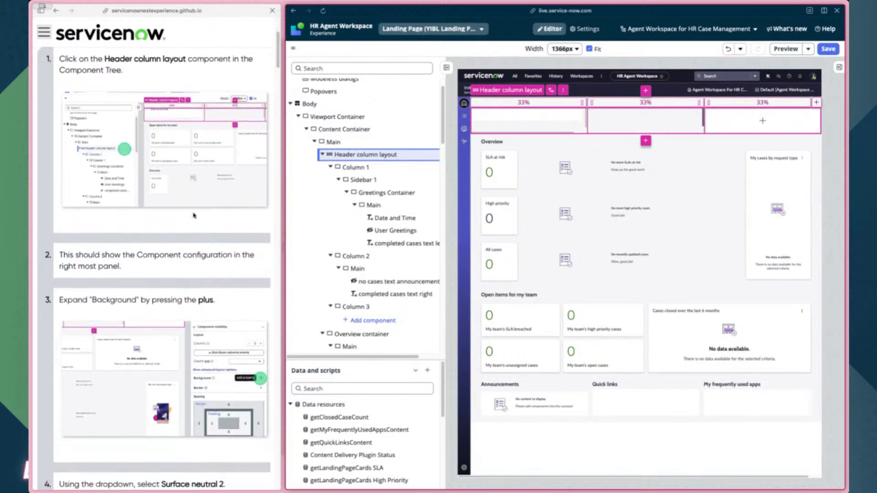
scroll(194, 216, "down", 2)
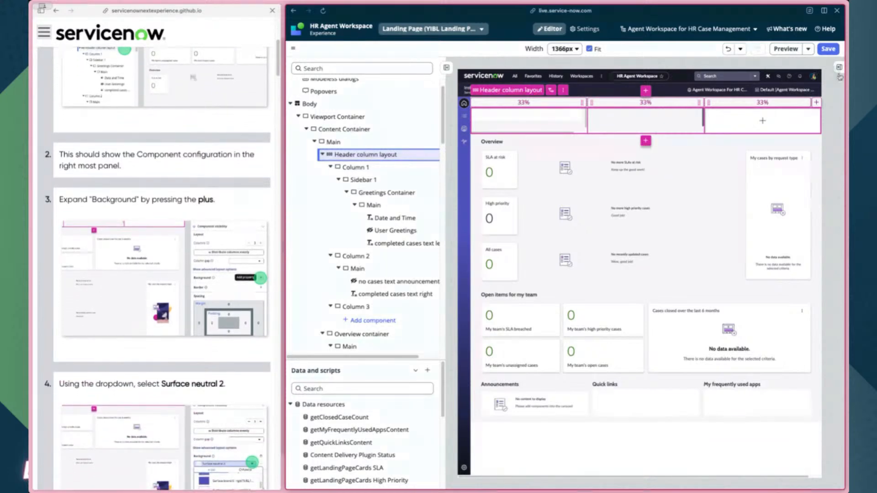
- Show the configuration panel again and add a background to the Header column layout, as instruction 3 describes
left_click(839, 67)
scroll(197, 216, "down", 2)
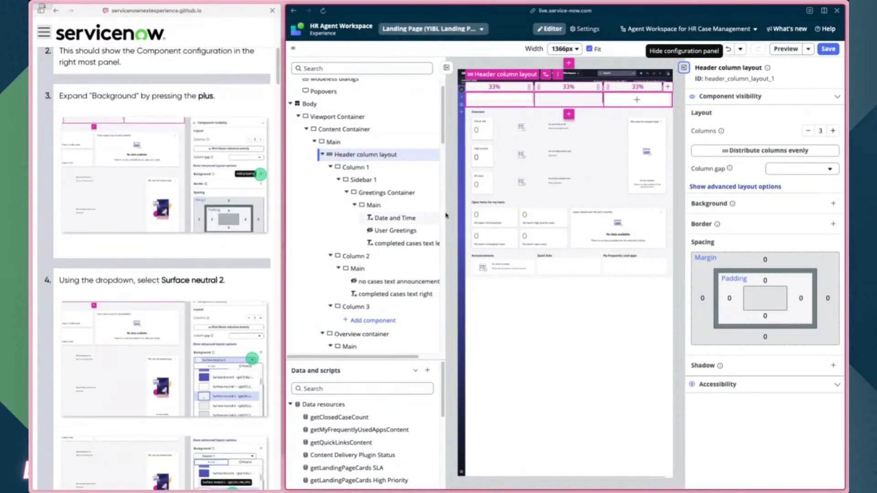
scroll(216, 323, "down", 1)
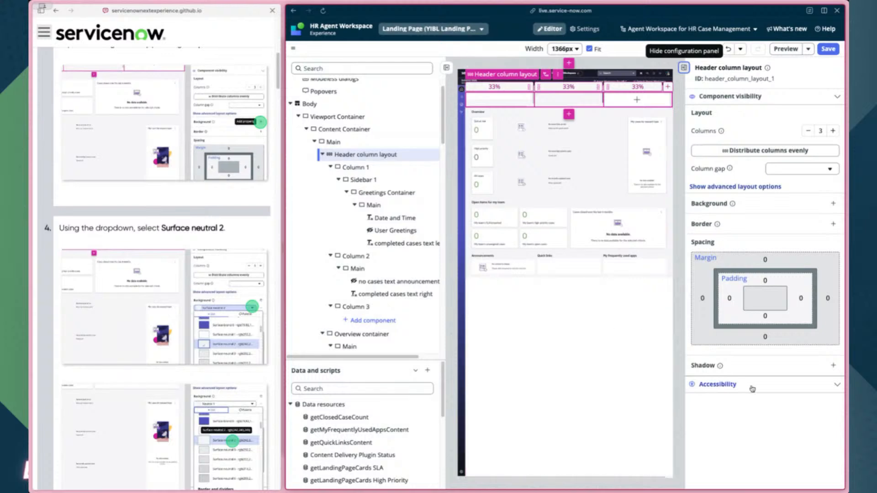
left_click(833, 204)
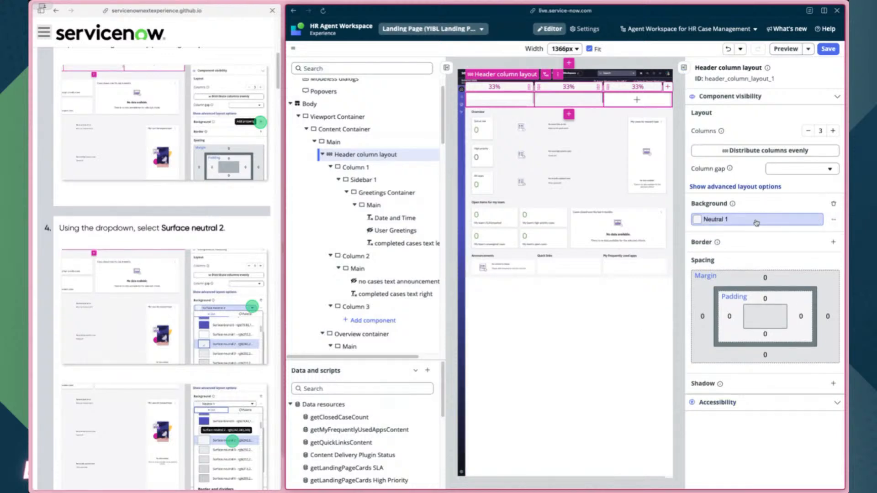
- Apply the Link 2 interface color as the Header column layout's background and check it on the stage
left_click(756, 221)
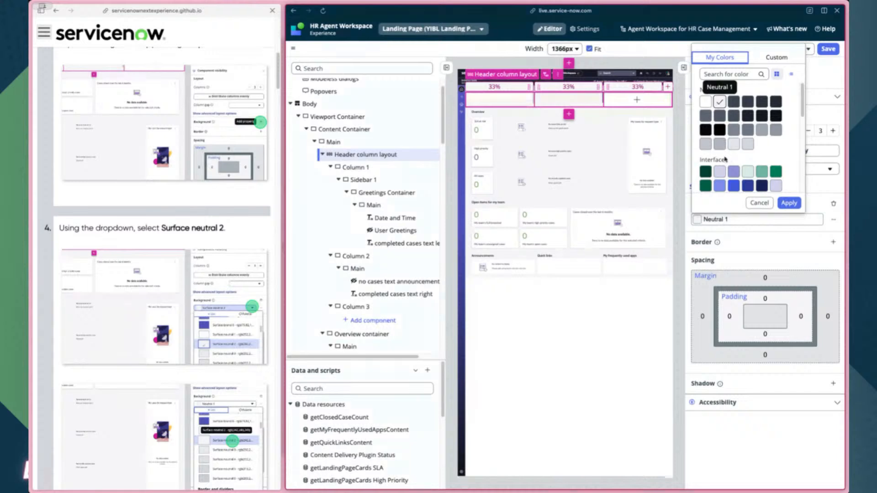
scroll(726, 159, "down", 5)
scroll(722, 144, "up", 2)
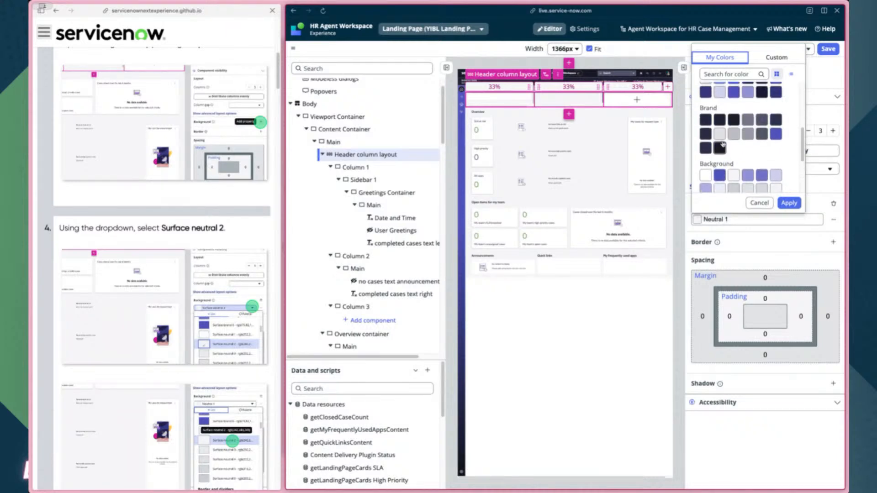
scroll(723, 144, "down", 1)
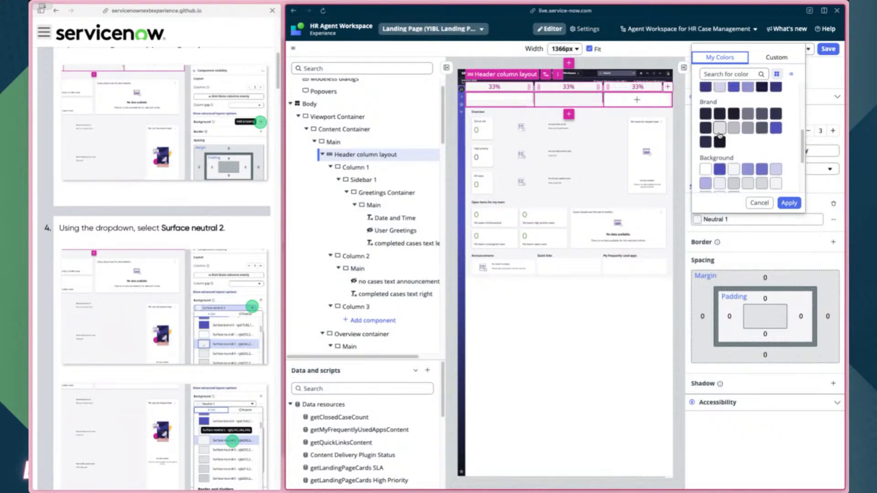
scroll(727, 137, "up", 3)
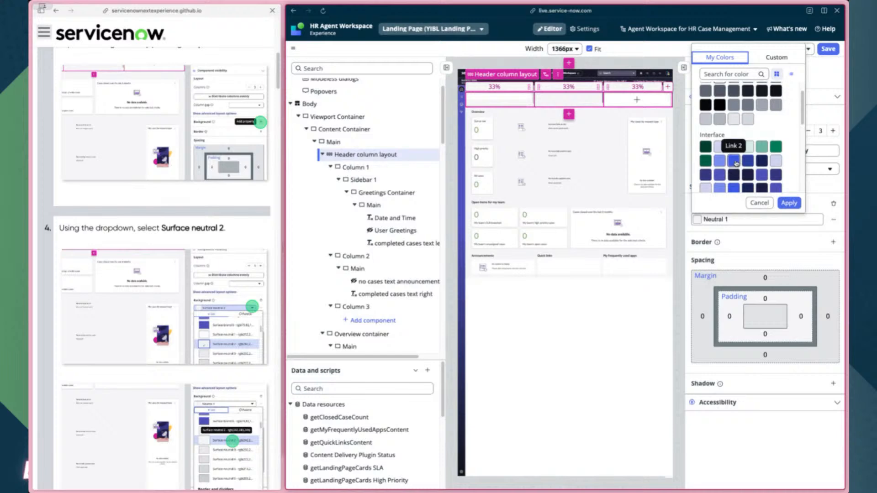
scroll(731, 163, "down", 2)
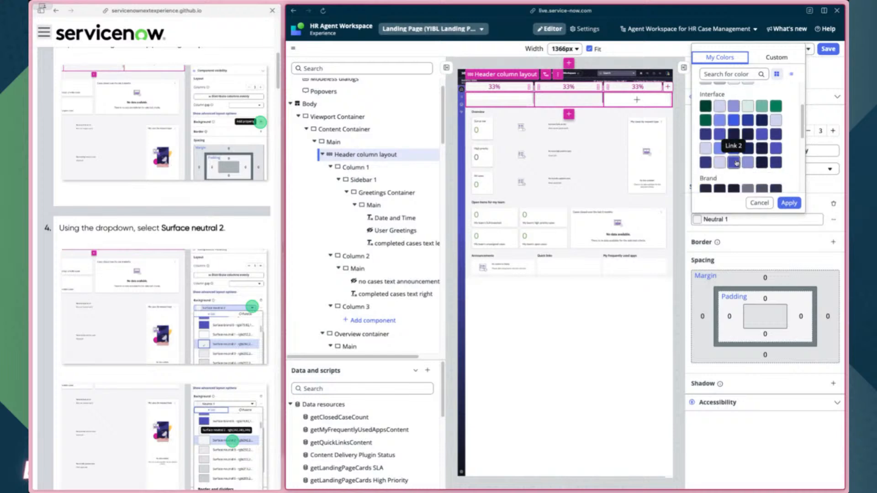
left_click(736, 123)
scroll(736, 124, "up", 1)
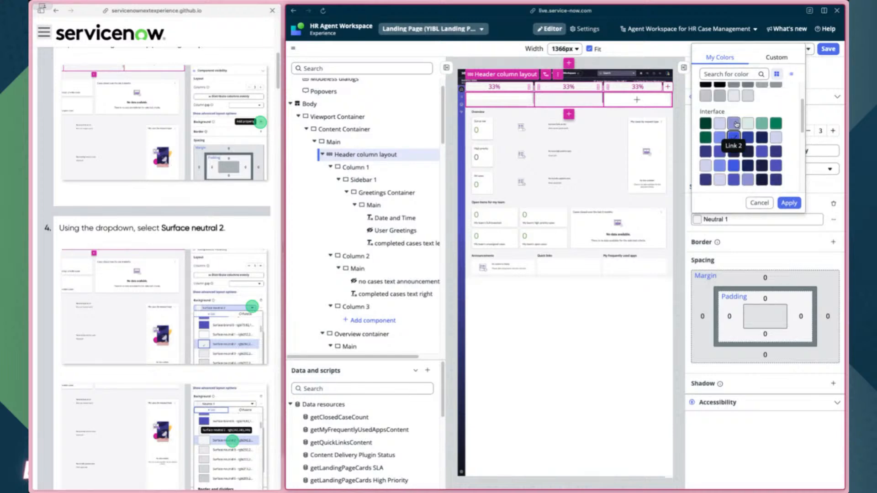
left_click(789, 203)
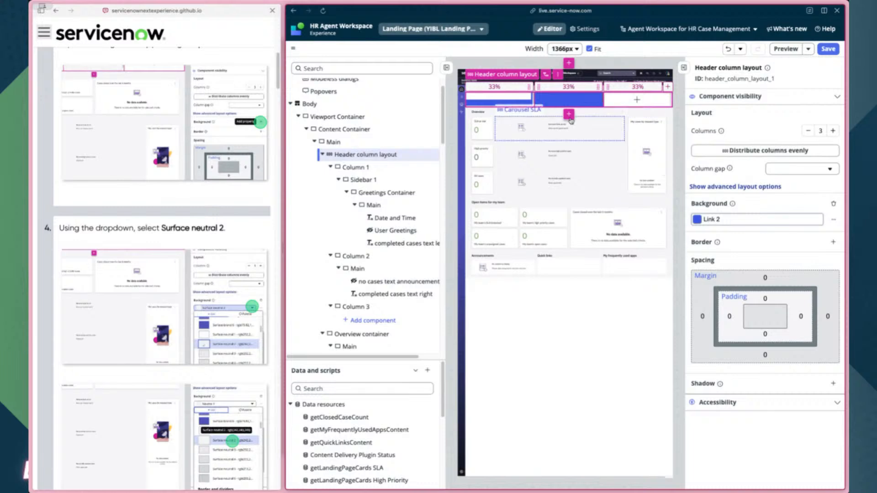
left_click(577, 310)
left_click(567, 101)
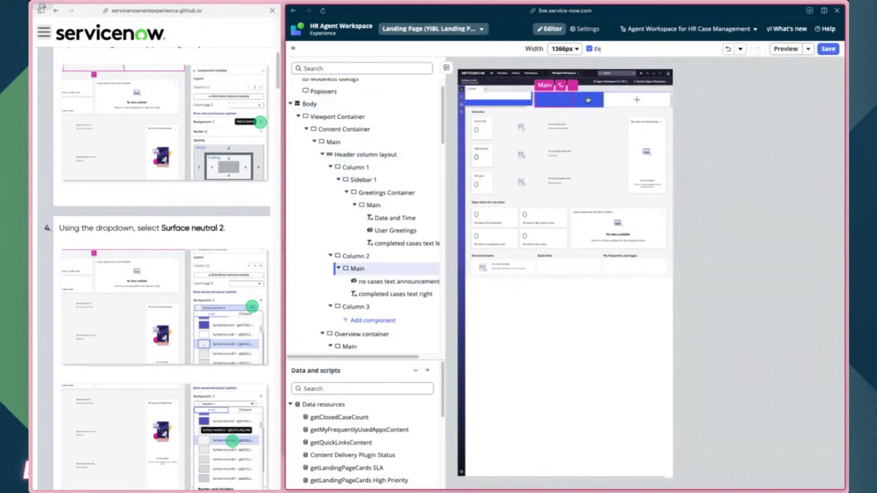
- Reselect the Header column layout and set its background color to Selection secondary 0
left_click(363, 155)
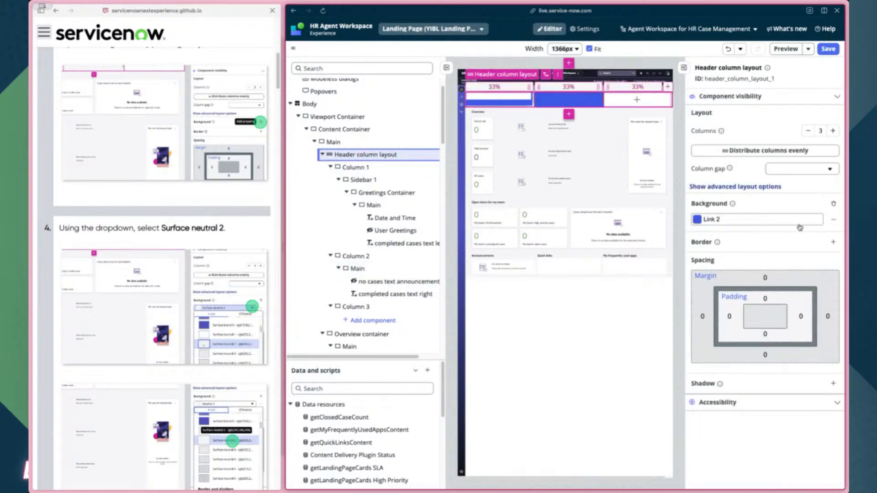
left_click(799, 224)
scroll(726, 160, "down", 2)
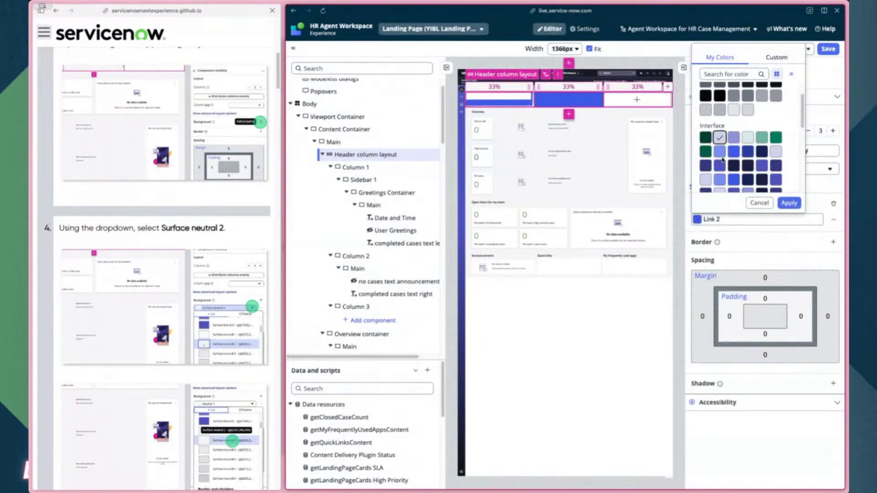
left_click(793, 203)
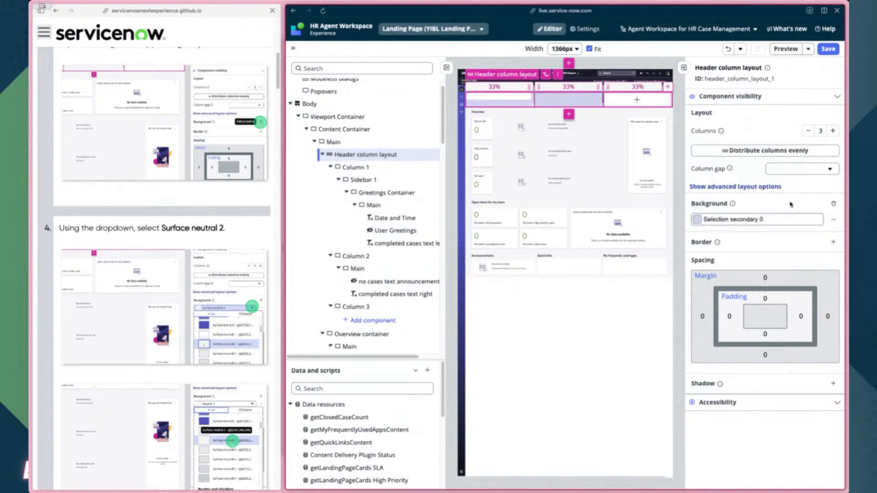
- Set the padding of the Header column layout to M on all sides, as instruction 6 describes
scroll(208, 238, "down", 2)
scroll(208, 238, "down", 10)
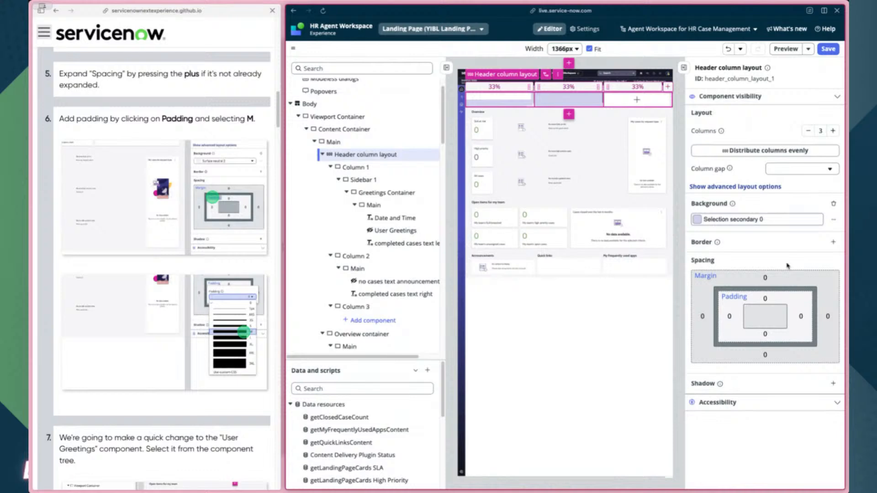
left_click(734, 297)
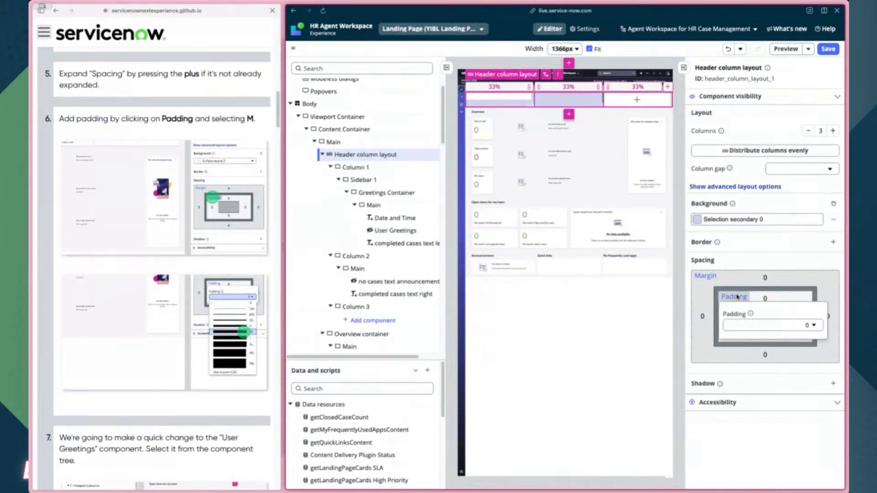
left_click(770, 325)
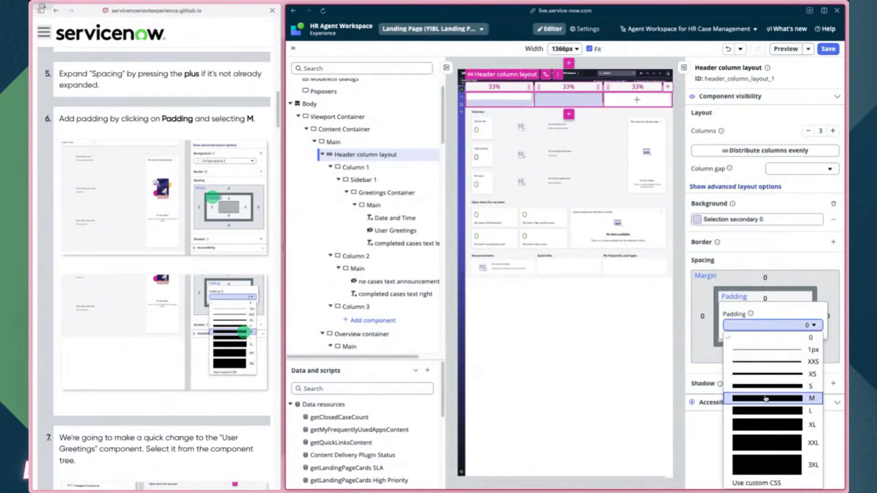
left_click(794, 397)
left_click(791, 369)
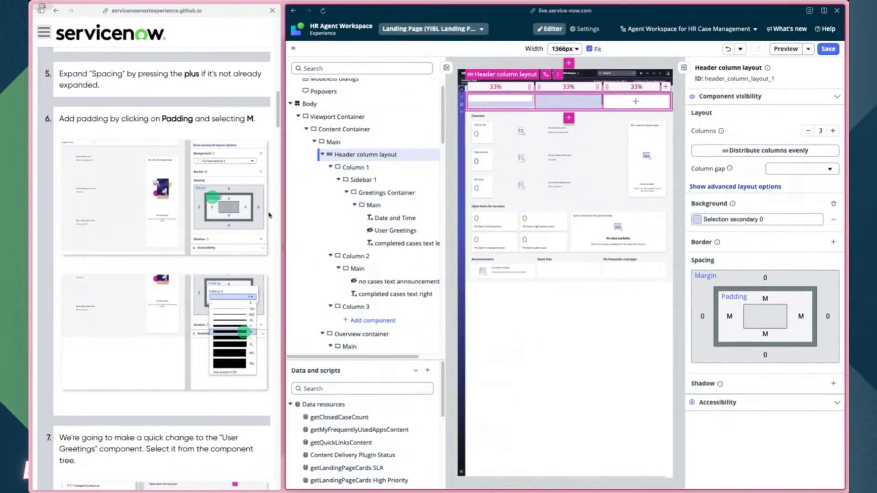
scroll(270, 215, "down", 1)
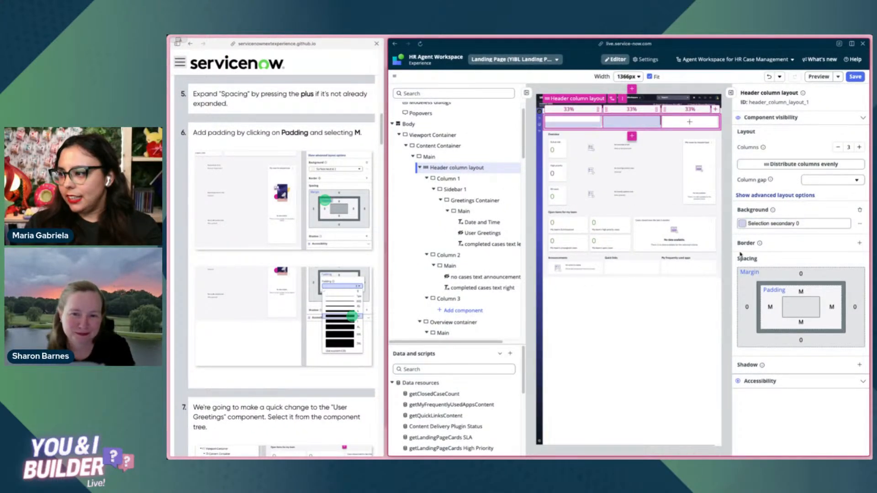
- Check the color applied to the Header column layout's background and leave the color picker without changing it
left_click(781, 223)
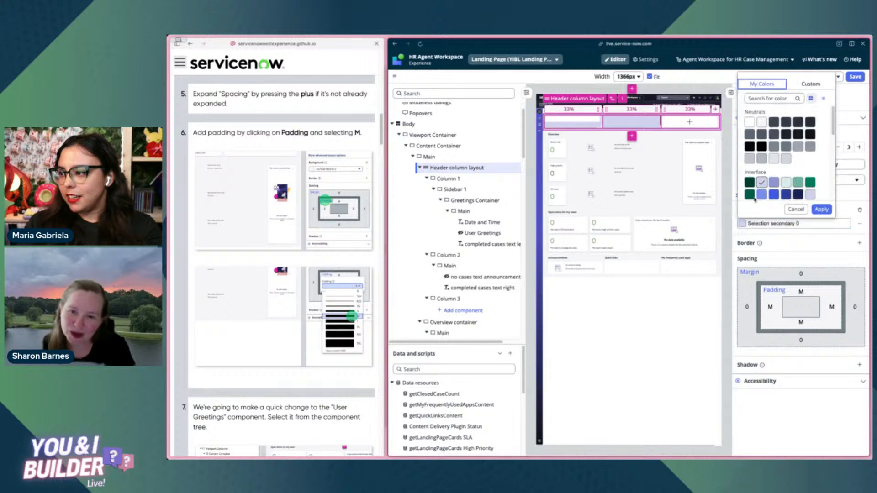
left_click(792, 210)
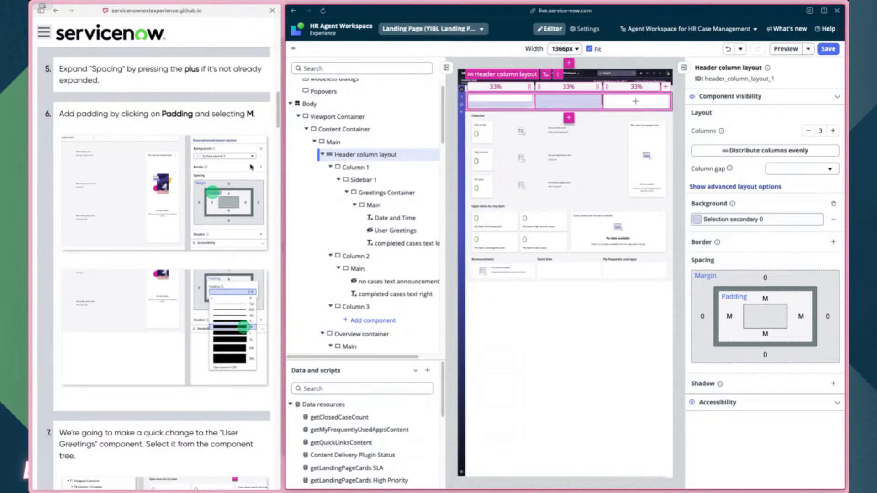
- Select the User Greetings component inside the Greetings Container, following instruction 7 of the lab
scroll(250, 166, "down", 6)
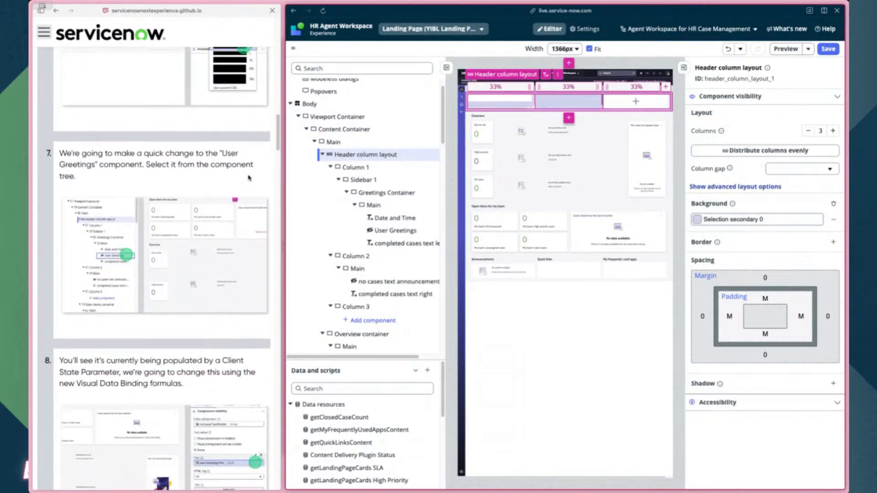
scroll(249, 177, "down", 2)
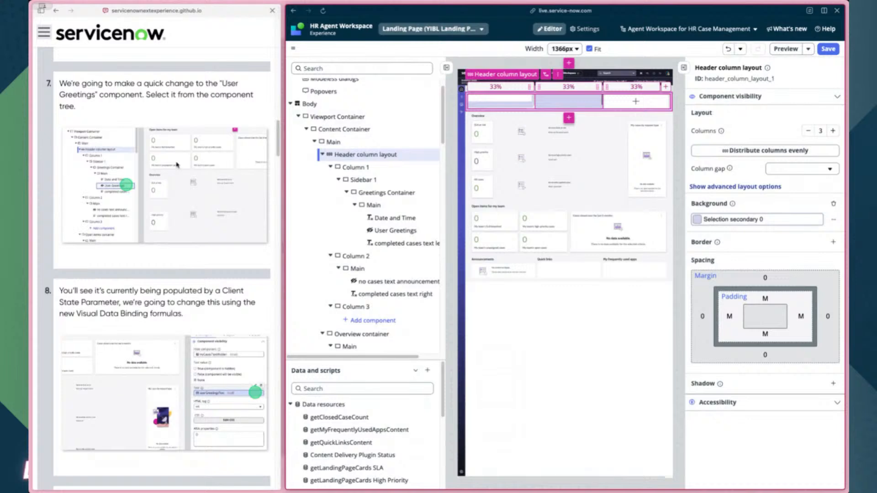
scroll(383, 131, "down", 3)
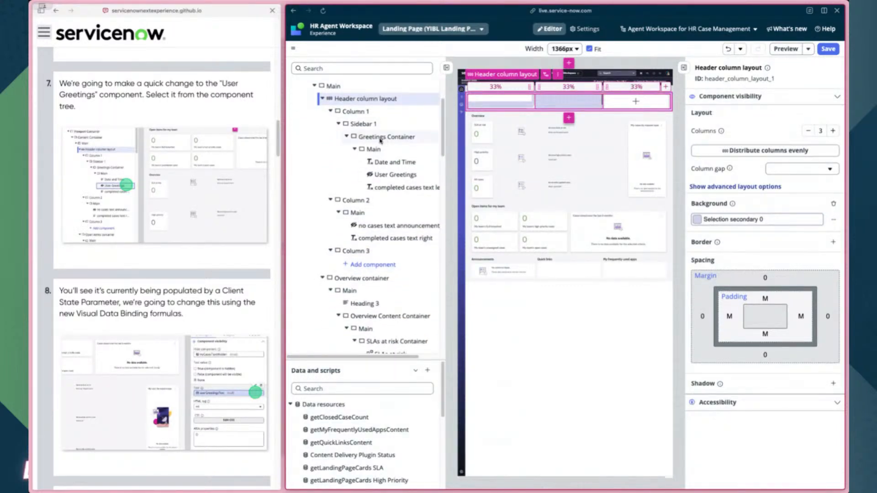
left_click(392, 177)
scroll(274, 221, "down", 3)
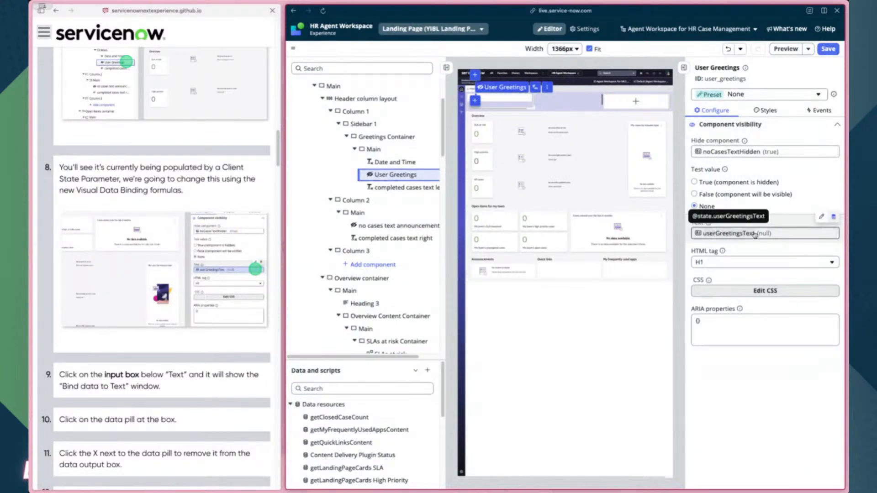
- Enlarge the data and scripts area, review the page's client state parameters including userGreetingsText, and close them
scroll(377, 388, "down", 3)
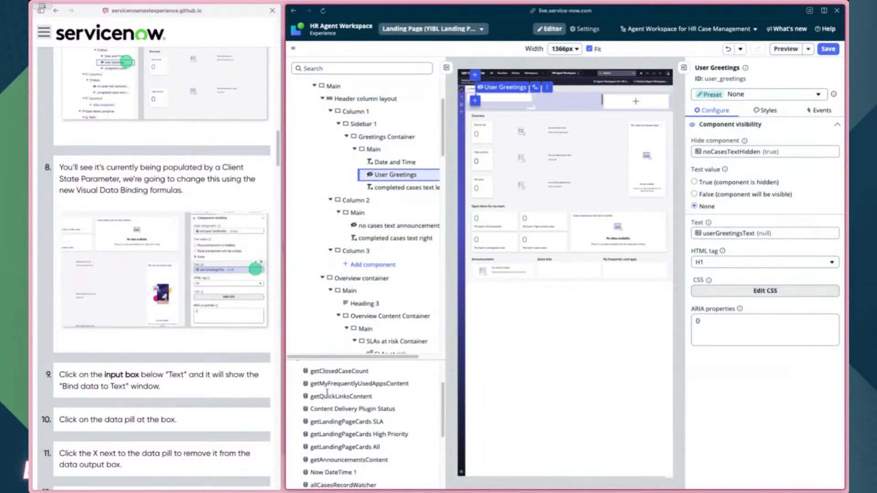
left_click_drag(364, 361, 364, 201)
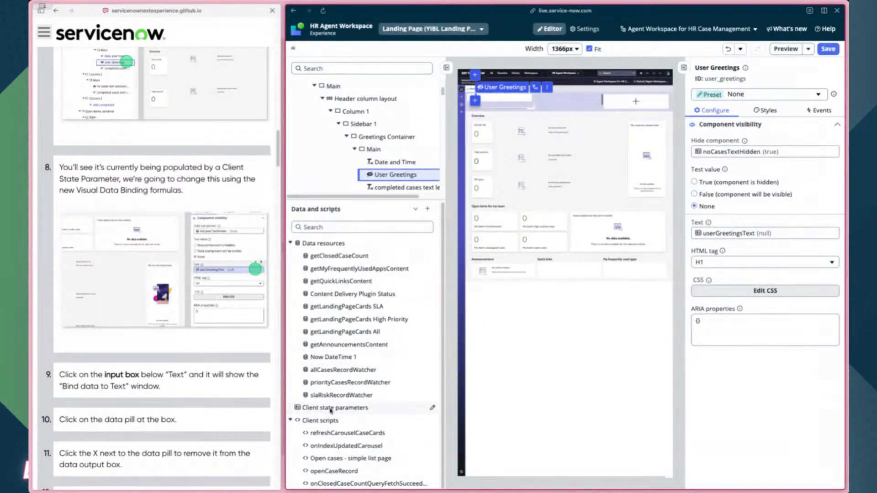
left_click(432, 408)
scroll(450, 275, "down", 1)
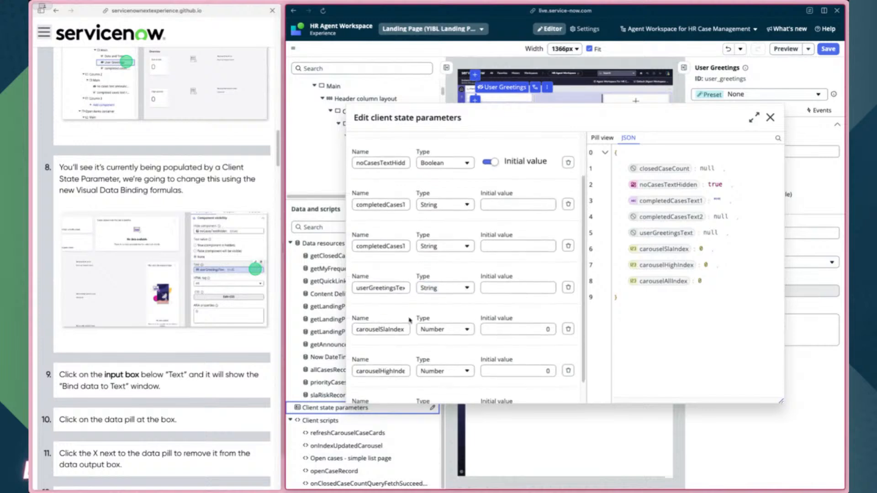
scroll(456, 268, "up", 1)
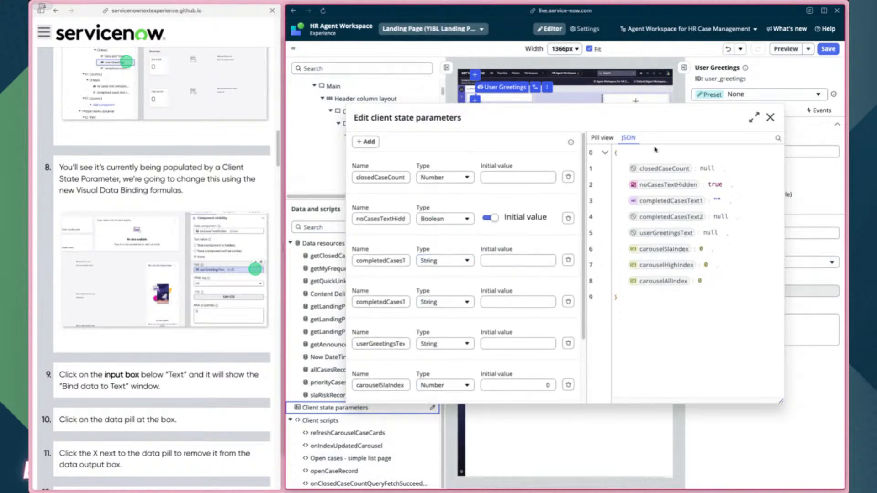
left_click(771, 118)
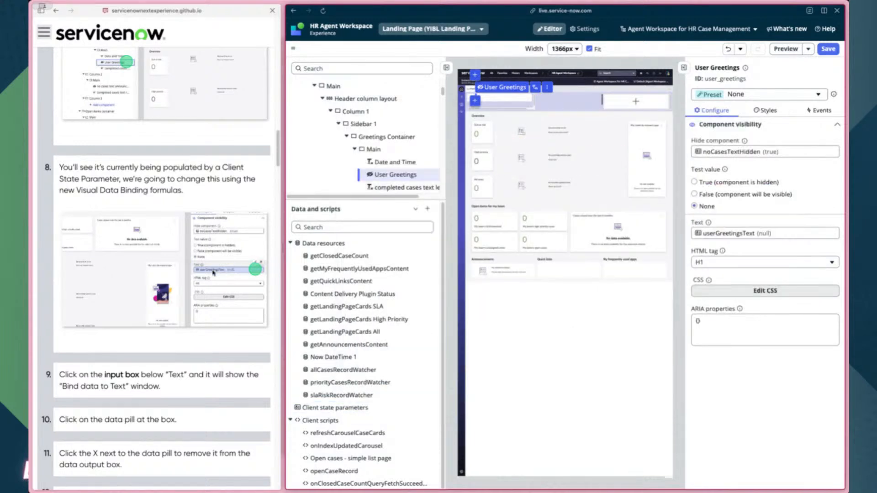
- Open the data binding of the User Greetings component's Text property and remove the userGreetingsText pill from it
scroll(213, 273, "down", 2)
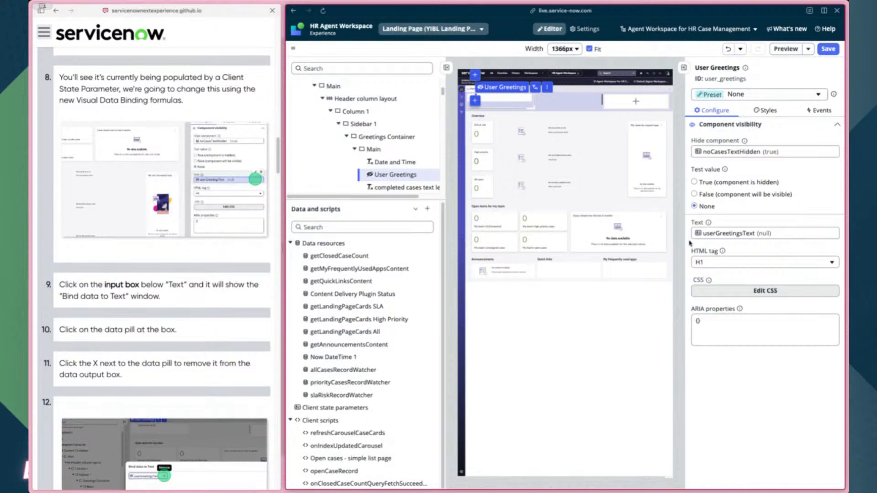
mouse_move(794, 236)
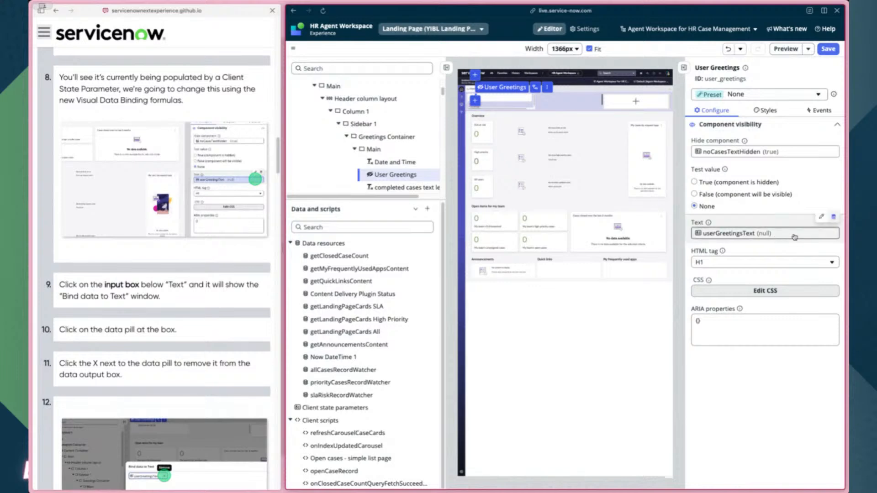
left_click(834, 218)
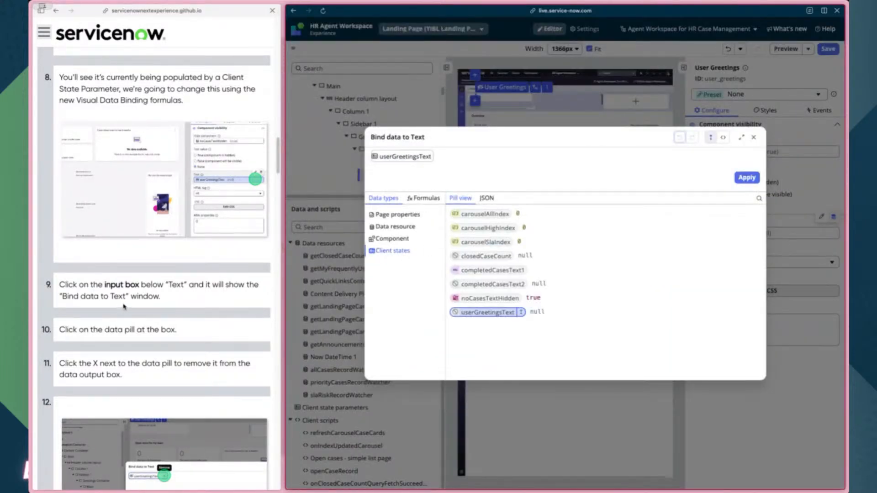
scroll(123, 307, "down", 4)
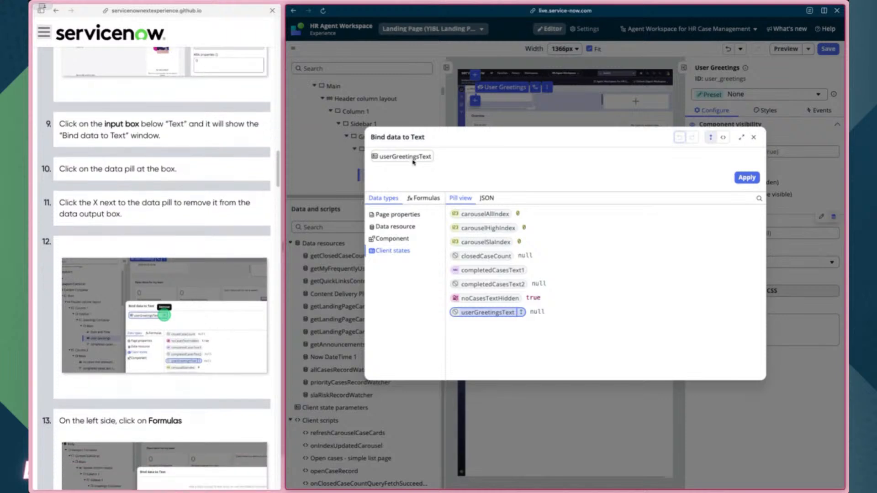
left_click(427, 158)
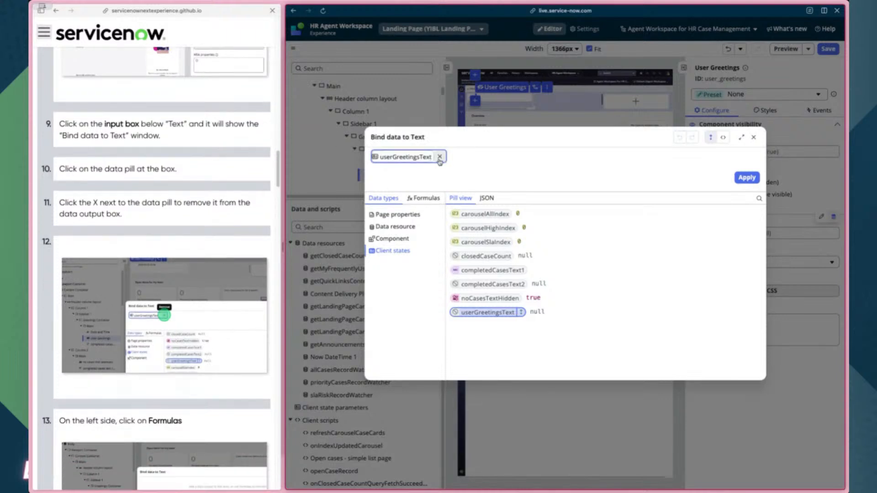
left_click(439, 157)
- Insert the popular CONCAT formula into the empty Text binding, following instructions 13 to 16
scroll(252, 192, "down", 8)
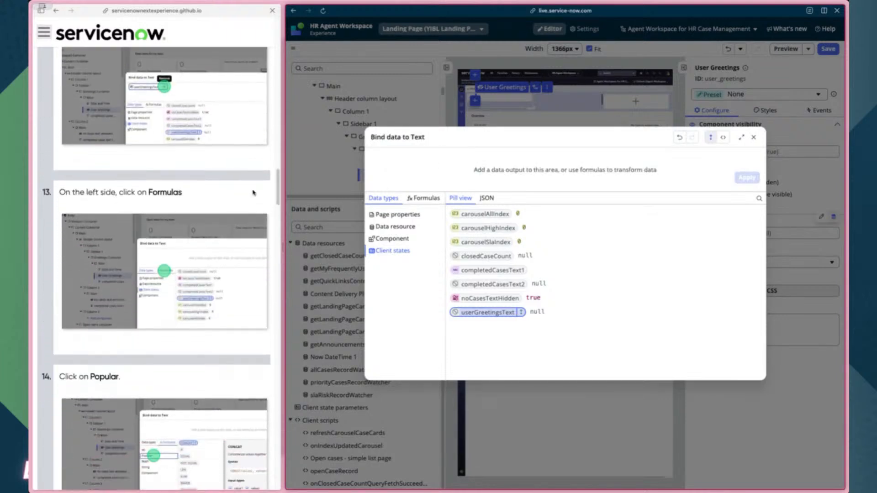
left_click(428, 201)
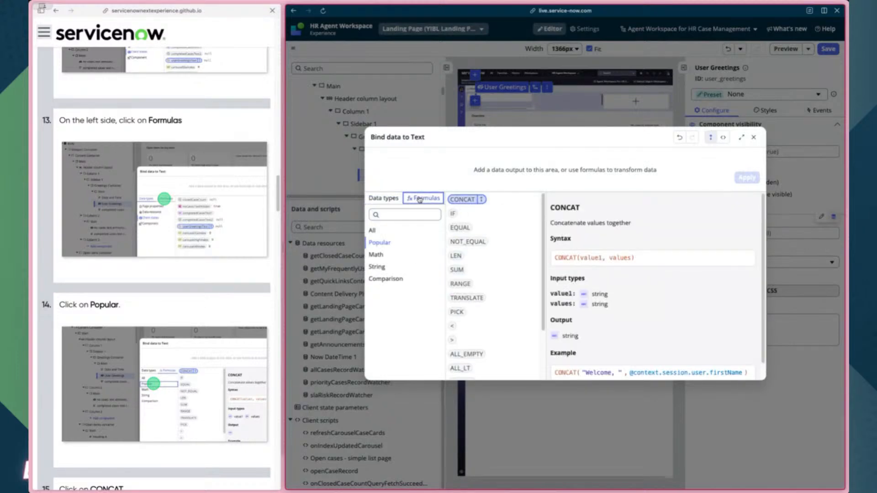
left_click(368, 243)
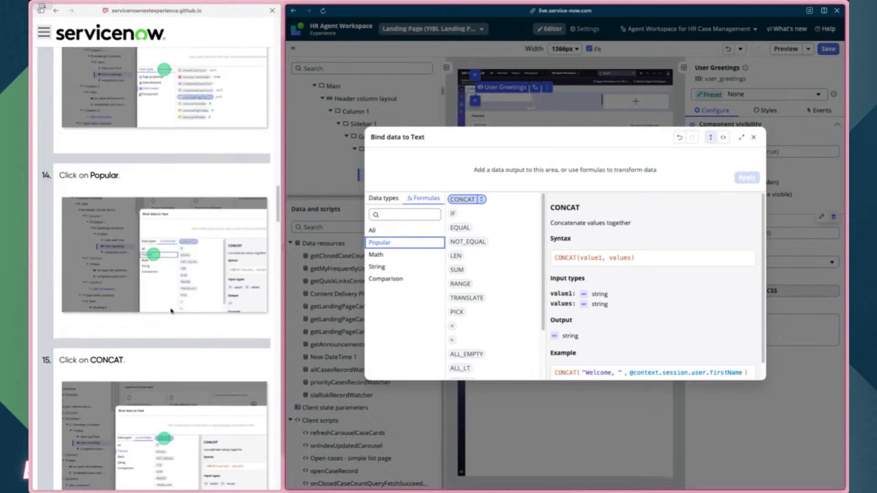
left_click(460, 203)
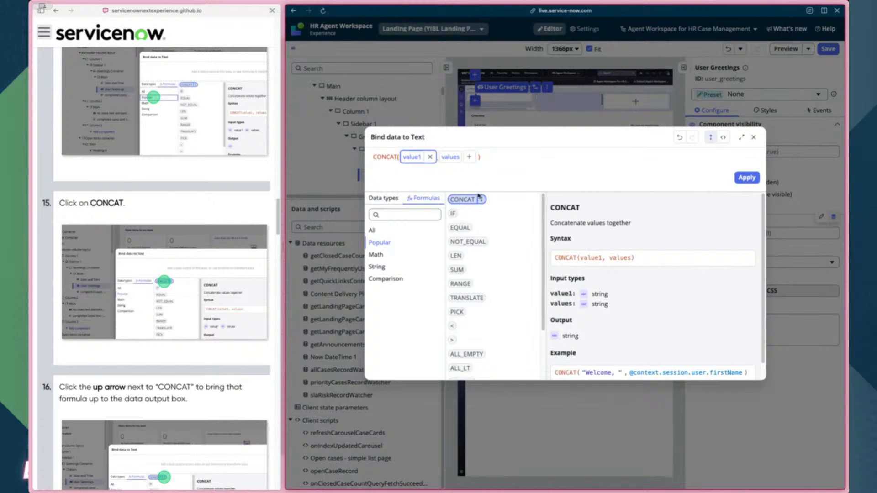
- Set the first value of the CONCAT formula to "Hello and Welcome ", including the quotes and trailing space
scroll(162, 265, "down", 8)
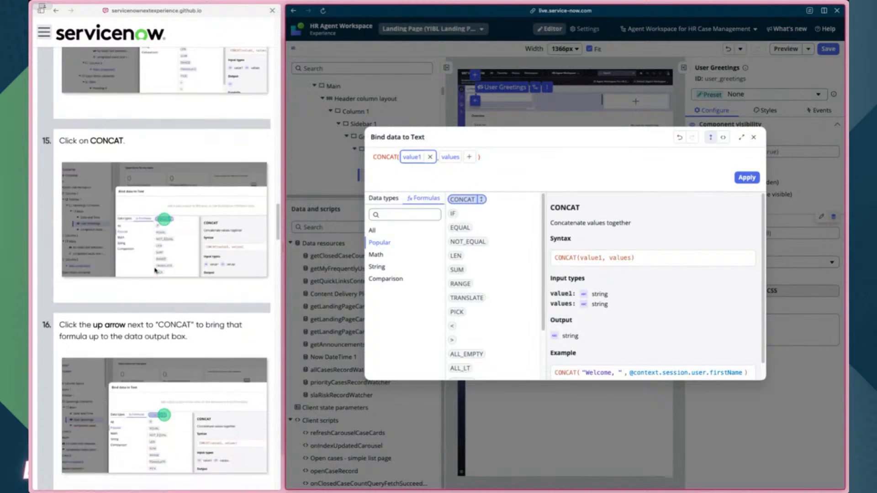
scroll(159, 270, "down", 2)
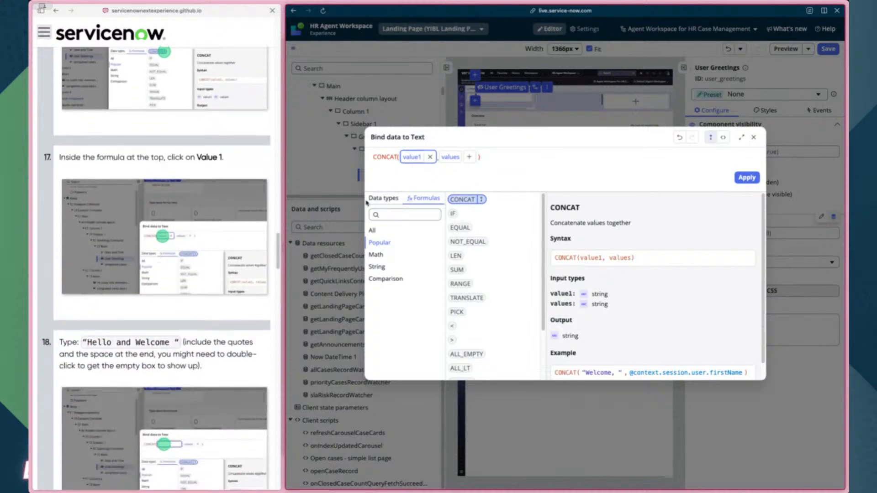
left_click(414, 158)
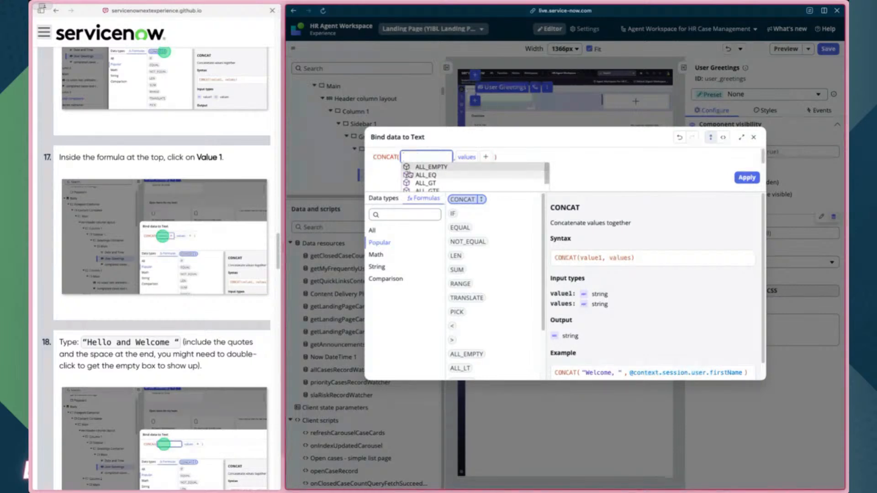
type("\"He")
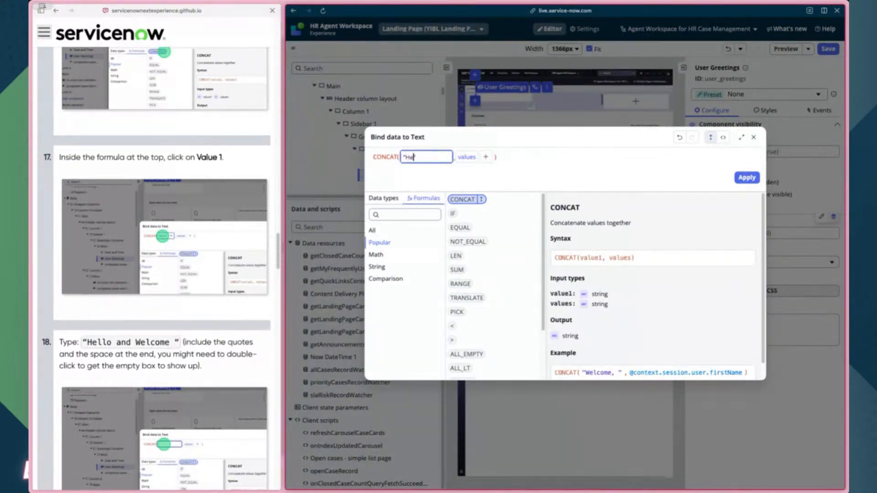
type("llo and Welcome")
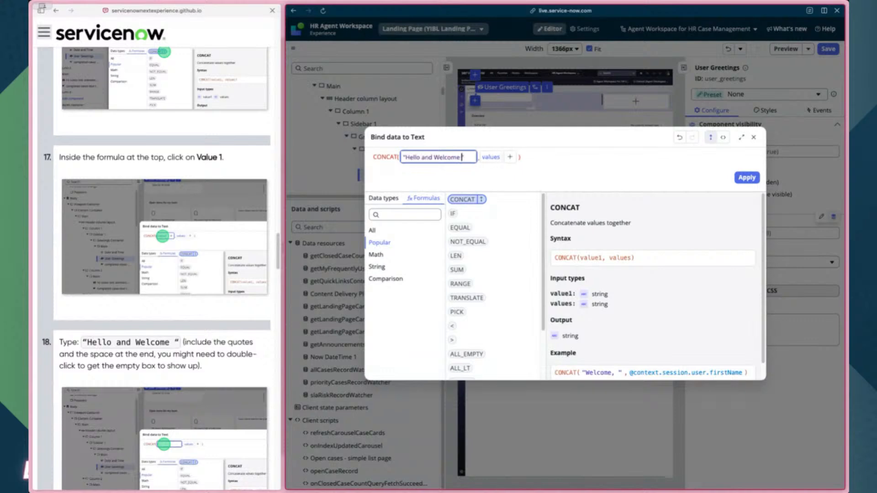
type(" \"")
key("Tab")
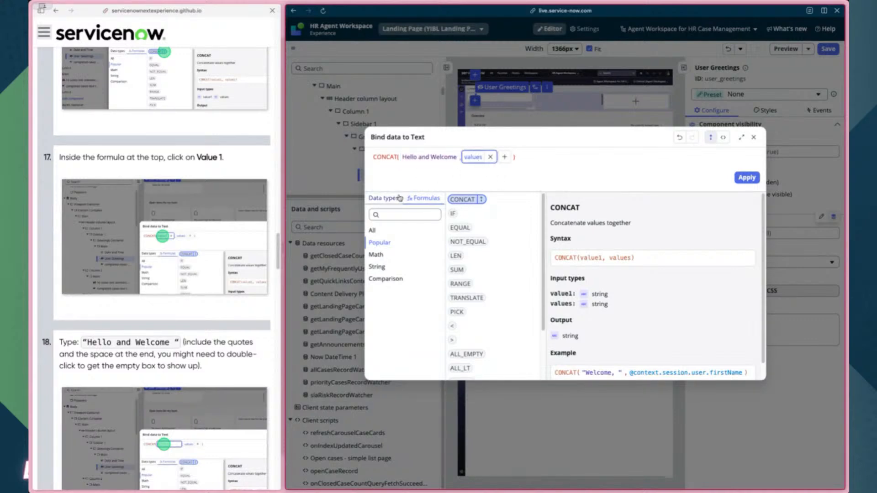
- Activate the CONCAT formula's second value for entry and list the page properties data types, following instructions 19 to 21
scroll(219, 269, "down", 9)
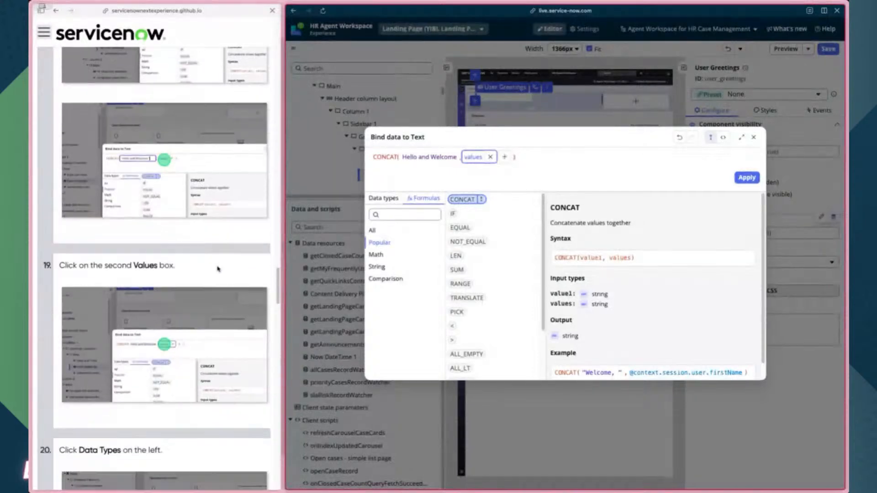
scroll(218, 269, "down", 2)
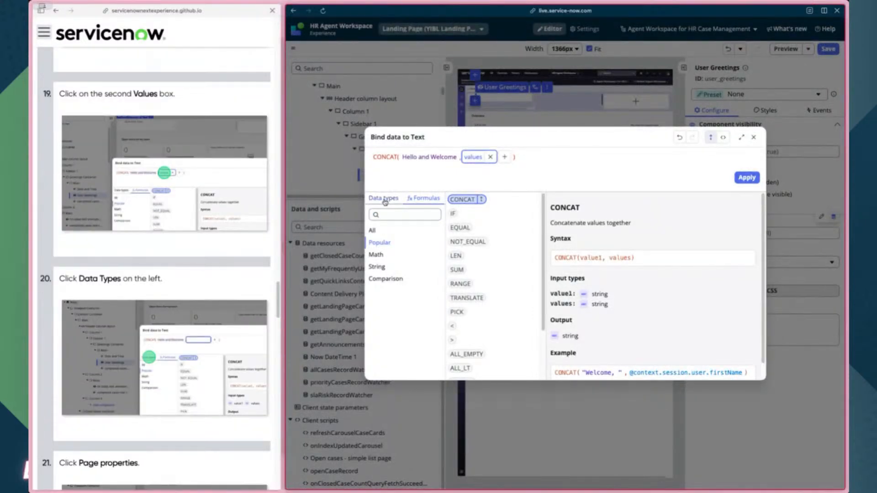
left_click(478, 157)
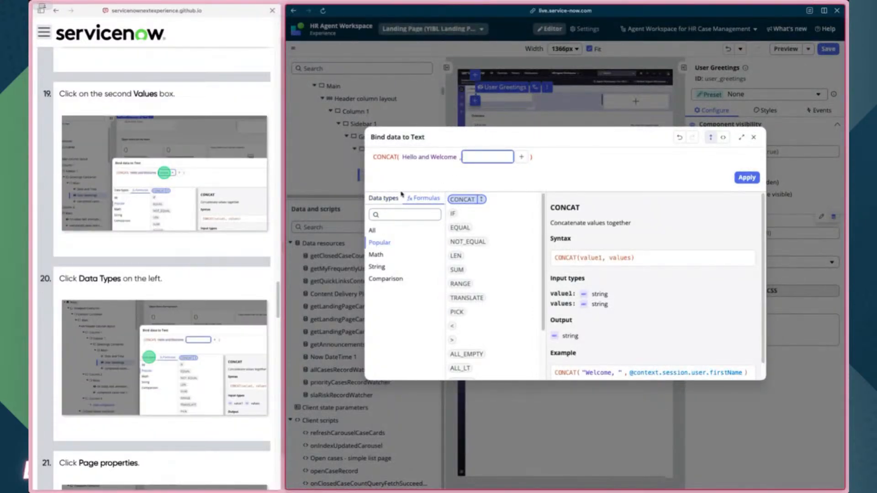
left_click(381, 204)
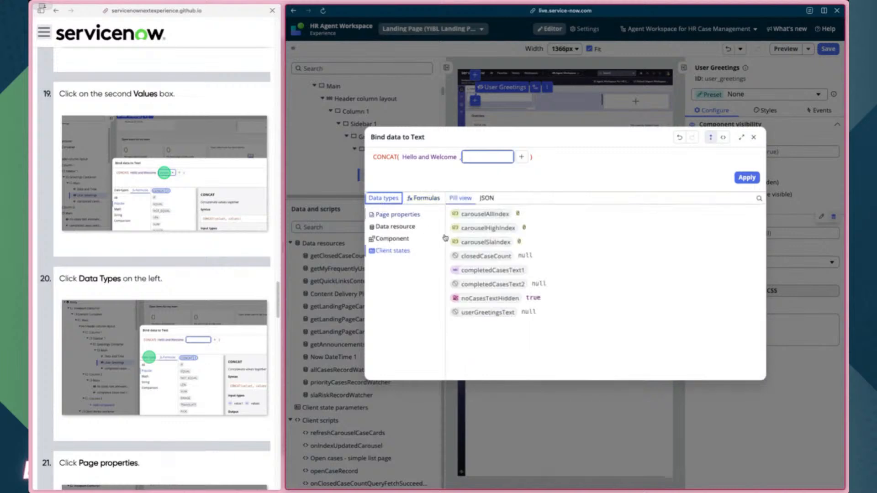
scroll(164, 288, "down", 4)
scroll(165, 289, "down", 5)
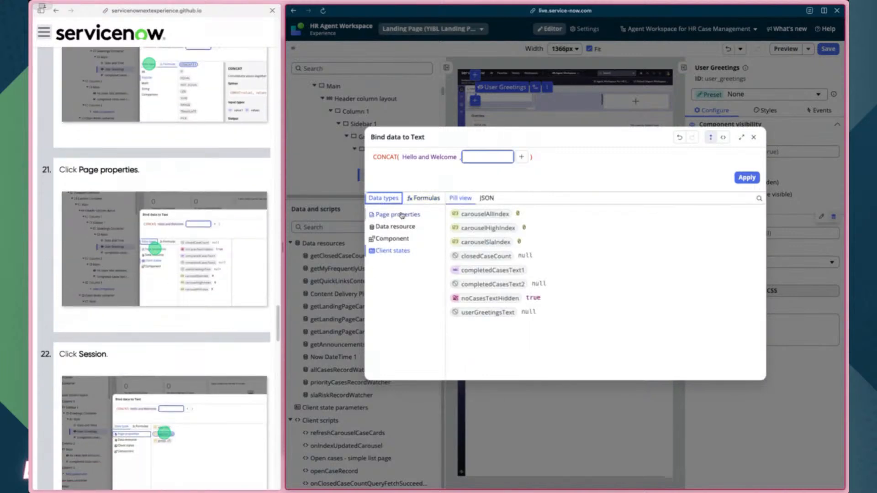
left_click(386, 218)
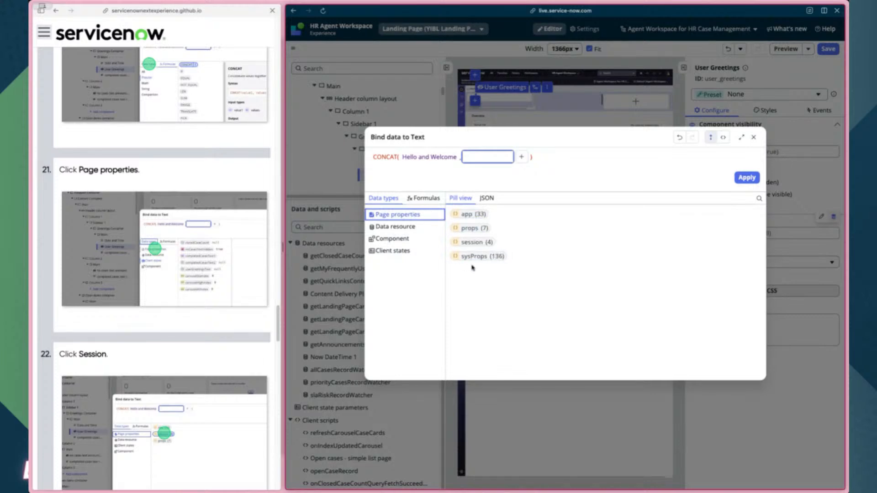
- Set the second CONCAT value to the firstName property of the session's user object and apply the binding
scroll(205, 274, "down", 3)
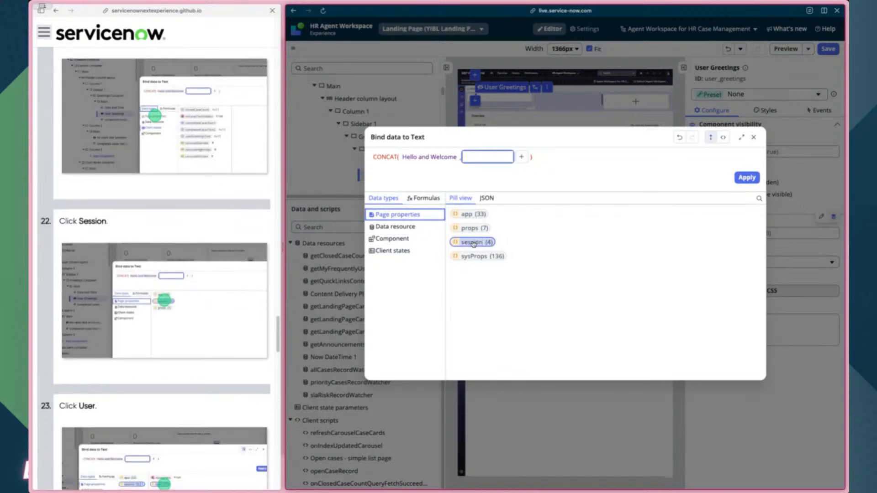
left_click(476, 242)
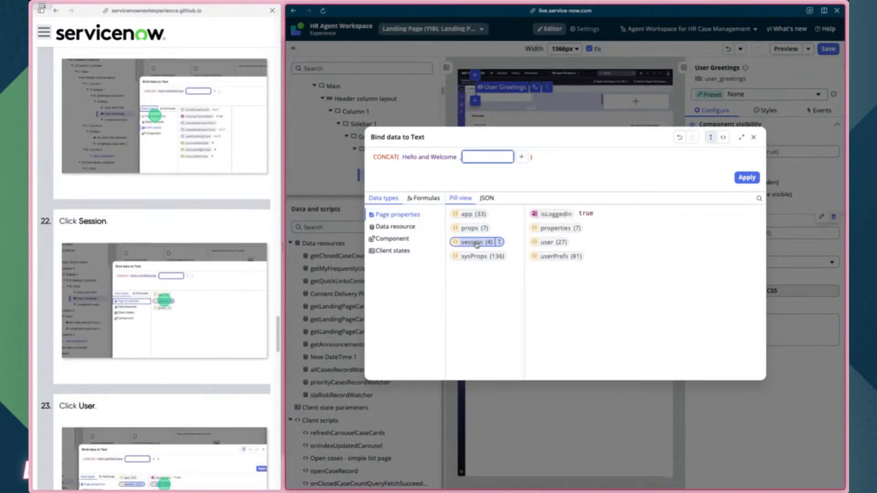
left_click(551, 244)
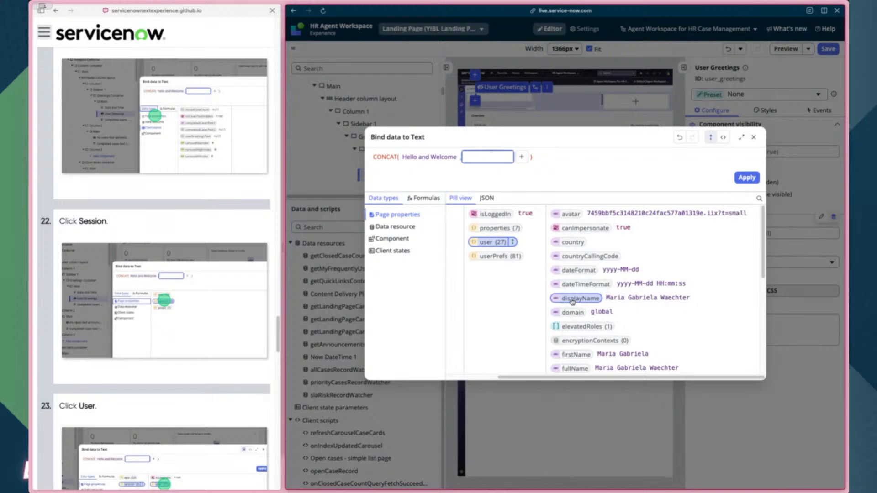
scroll(569, 292, "down", 2)
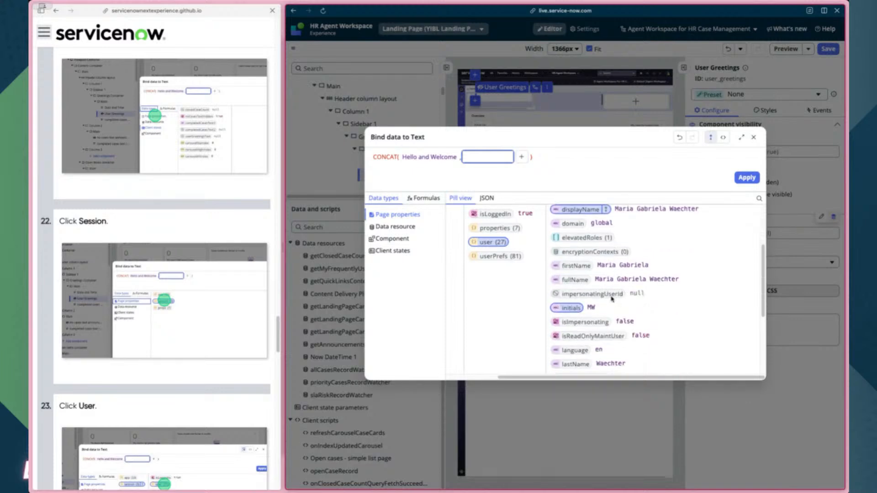
scroll(578, 275, "up", 1)
scroll(571, 284, "down", 2)
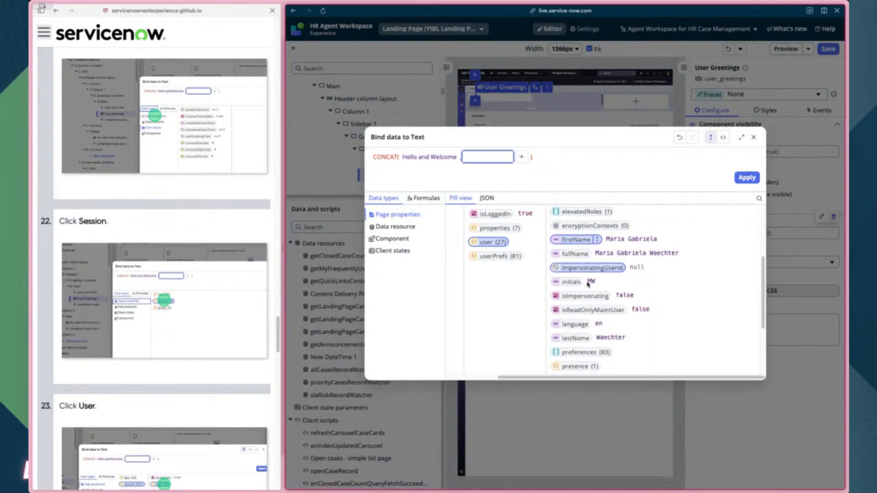
scroll(587, 265, "up", 1)
left_click(598, 235)
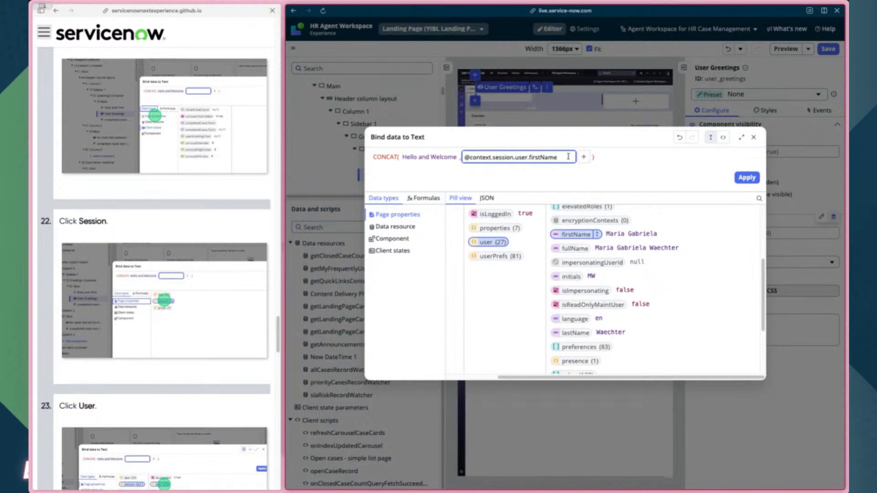
left_click(654, 175)
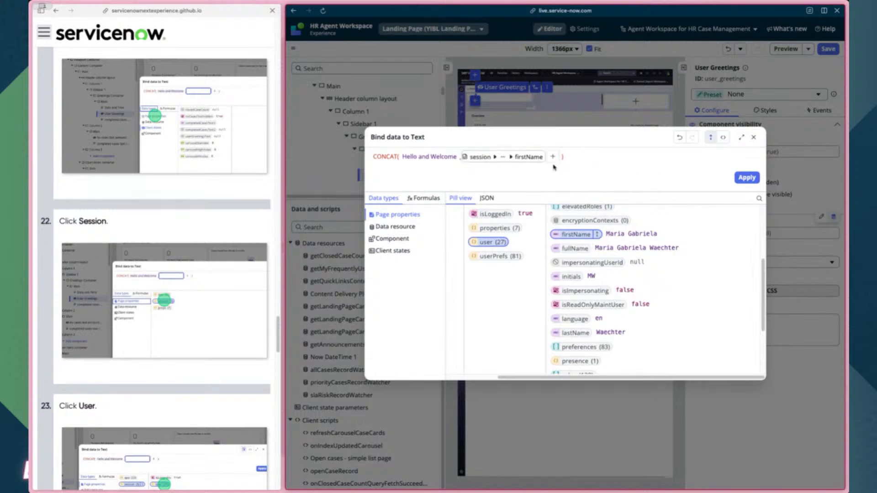
left_click(747, 178)
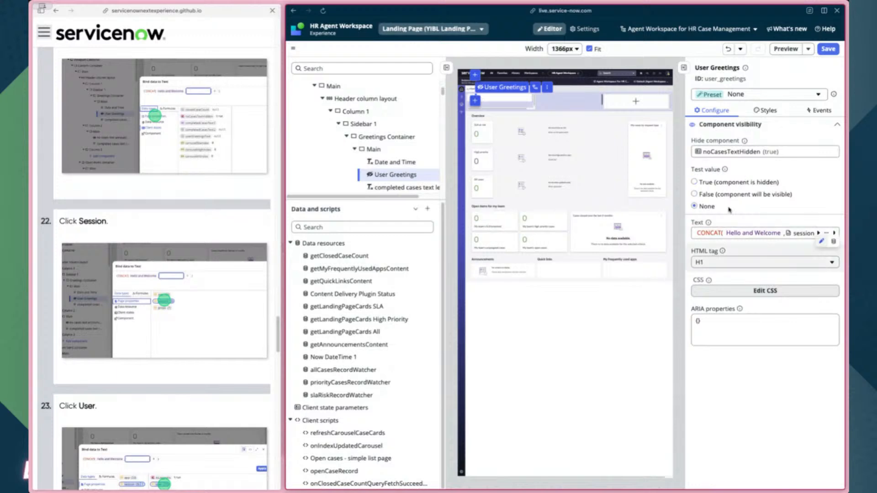
- Save the landing page and check the greeting text in the variant's preview
left_click(827, 48)
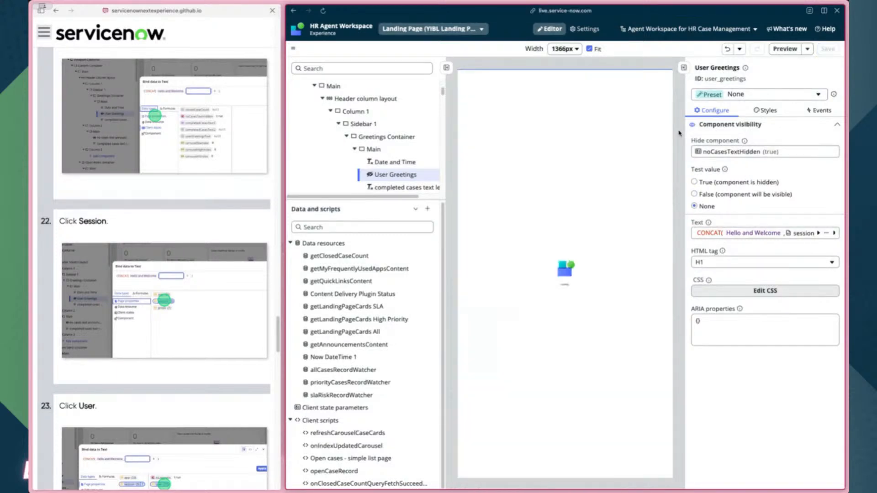
left_click(785, 49)
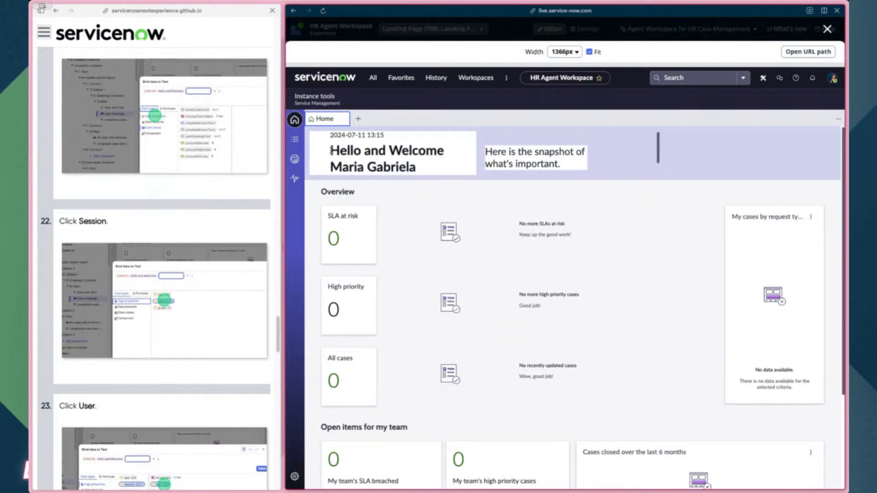
left_click_drag(331, 151, 405, 166)
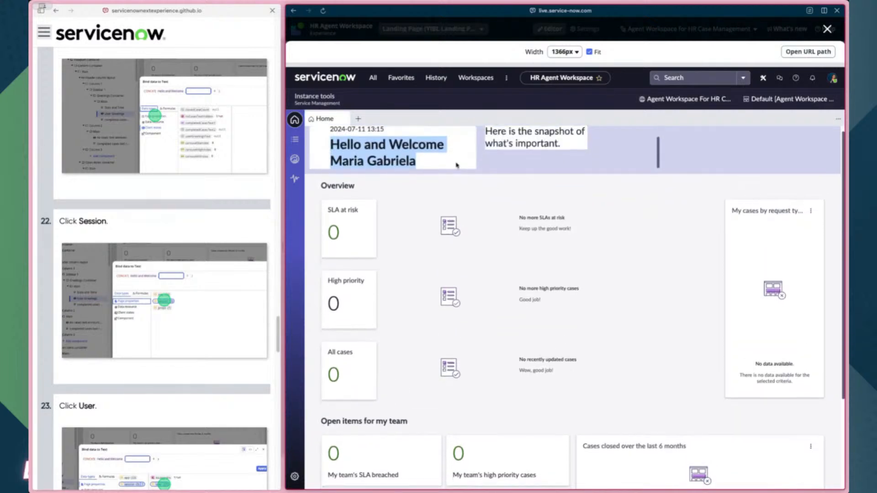
left_click(455, 177)
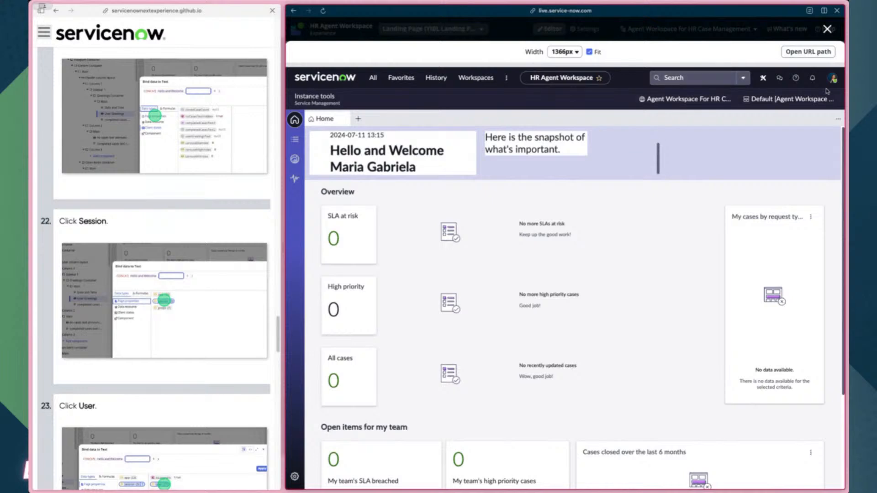
left_click(827, 29)
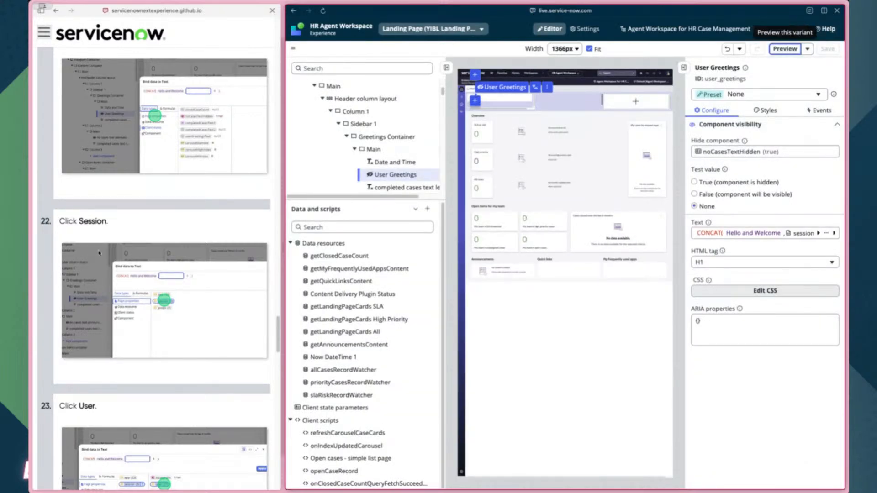
left_click(531, 324)
- Enlarge the content tree and move the Date and Time component below User Greetings in the Greetings Container, following instruction 27
scroll(155, 295, "down", 12)
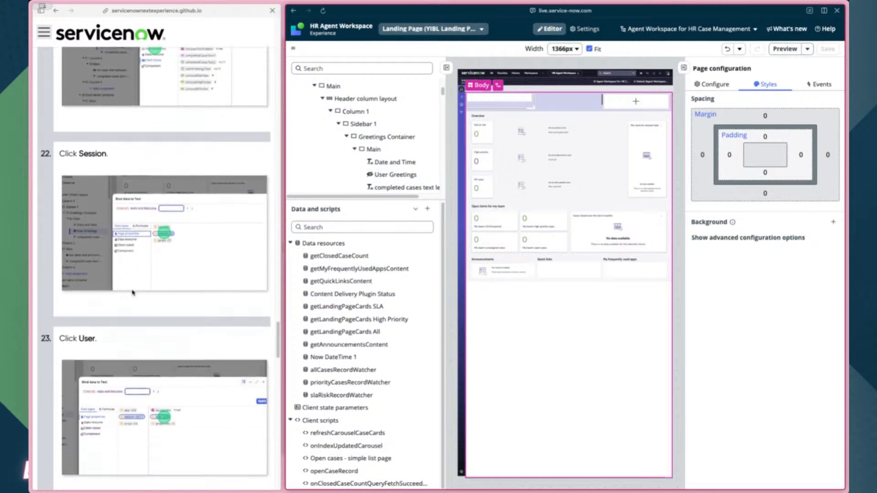
scroll(178, 293, "down", 8)
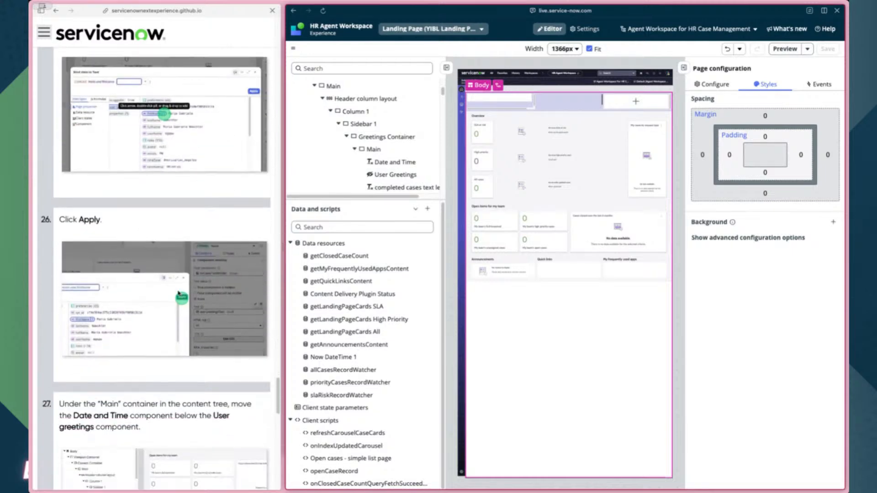
scroll(198, 306, "up", 1)
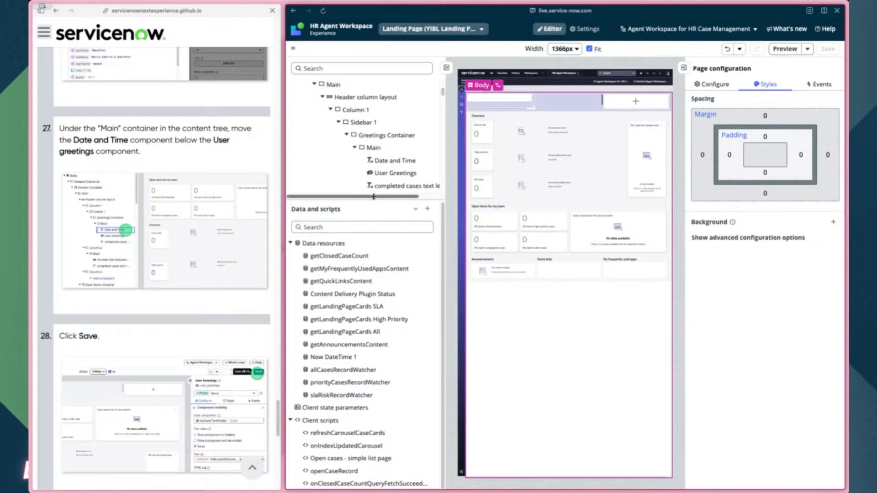
left_click_drag(373, 198, 377, 429)
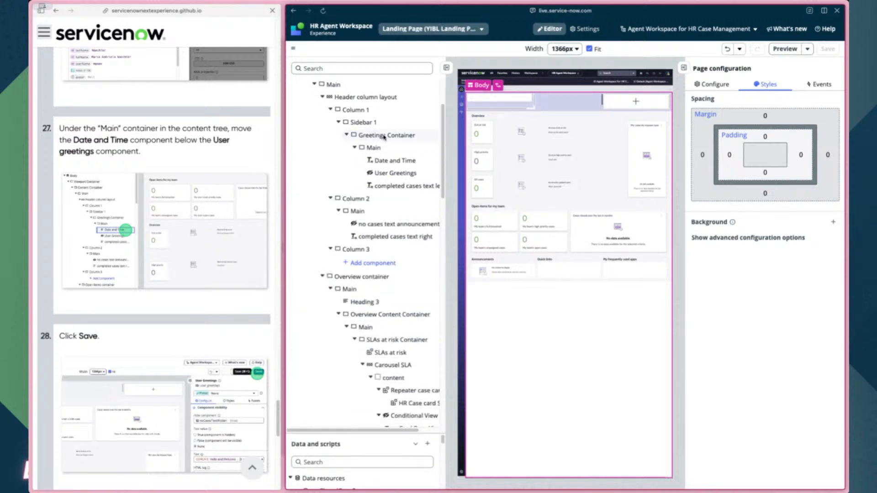
left_click(382, 161)
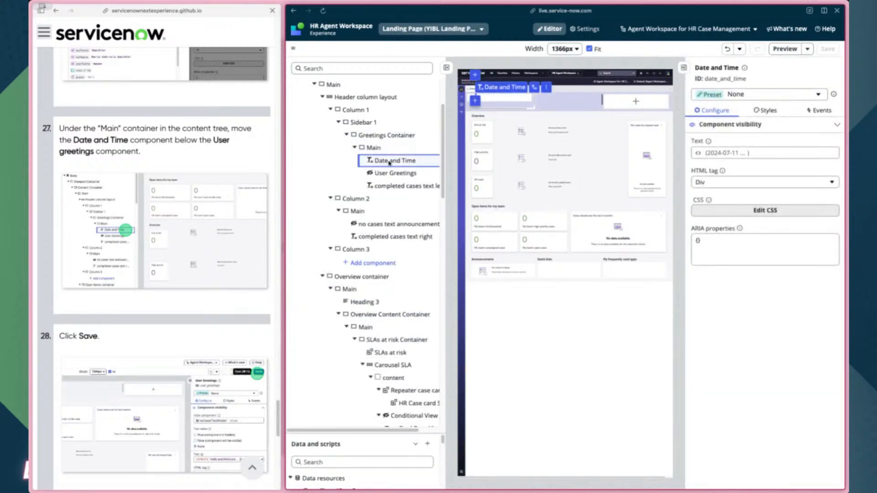
left_click_drag(407, 163, 405, 183)
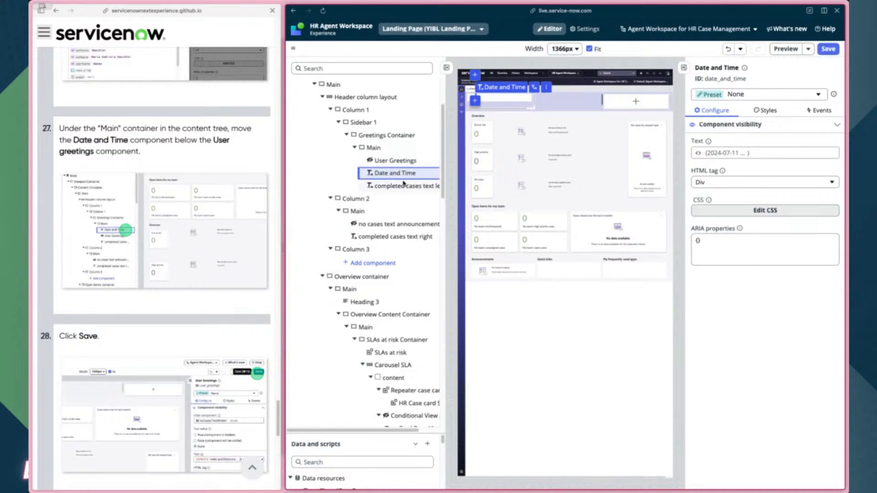
- Advance the lab guide to Activity 5 and save the landing page
scroll(185, 221, "down", 3)
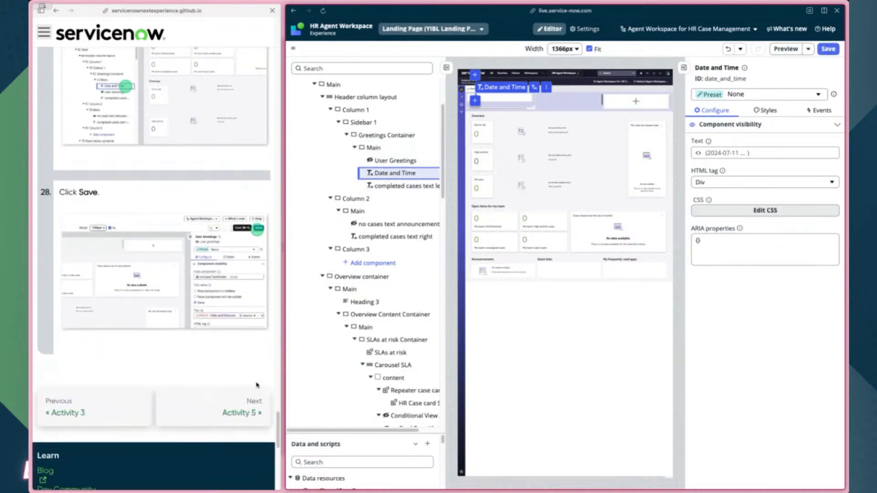
left_click(236, 414)
left_click(828, 49)
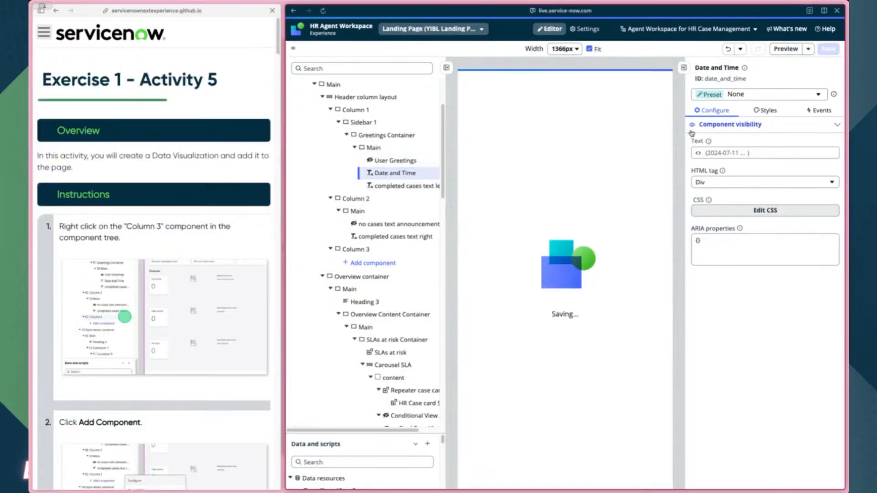
- Follow instructions 1 and 2 of Activity 5 to start adding a component to Column 3 of the header column layout
scroll(199, 175, "down", 3)
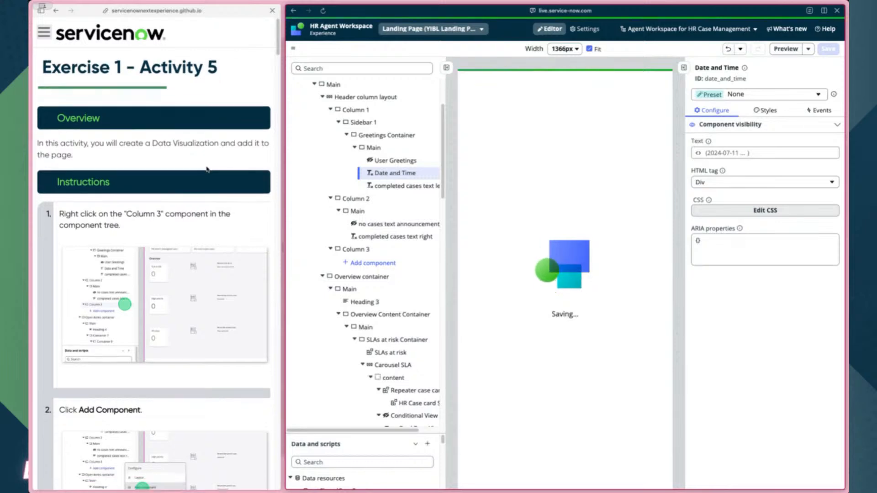
scroll(252, 148, "down", 1)
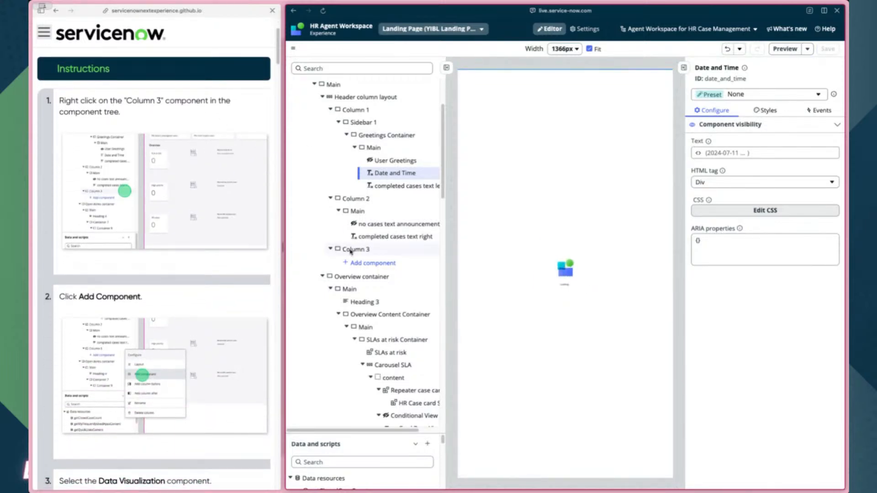
left_click(351, 251)
right_click(353, 251)
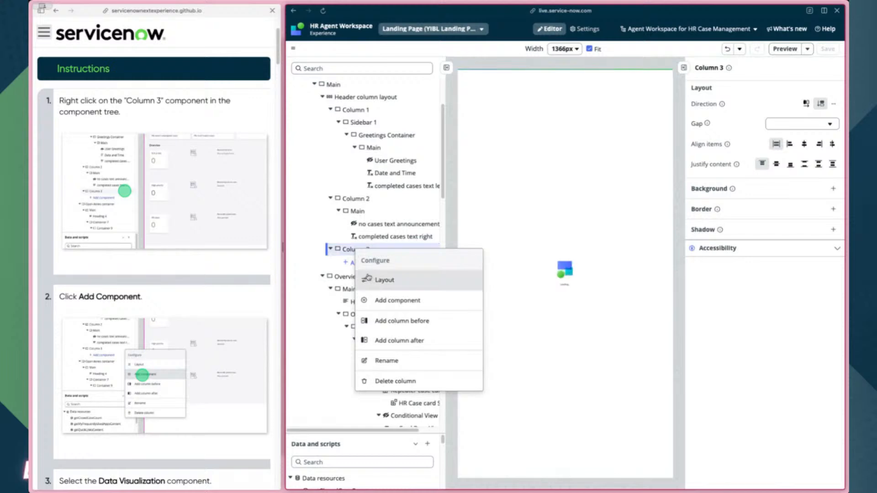
left_click(350, 251)
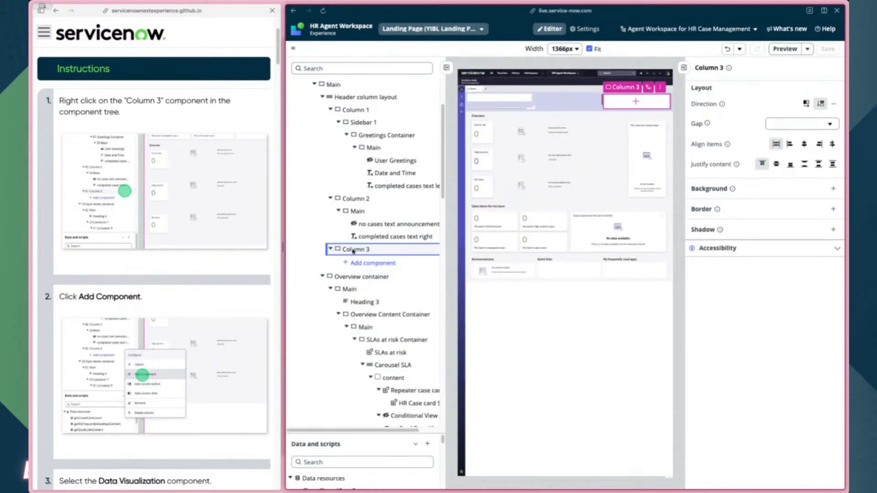
right_click(365, 254)
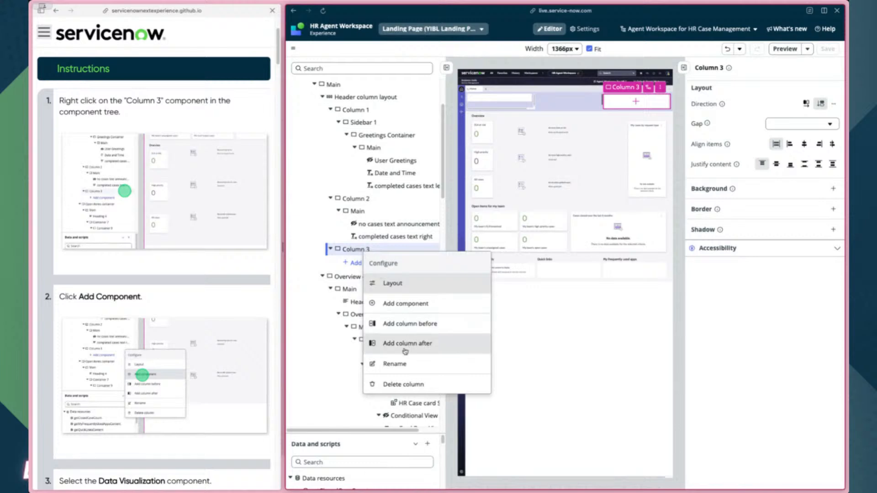
scroll(247, 320, "down", 2)
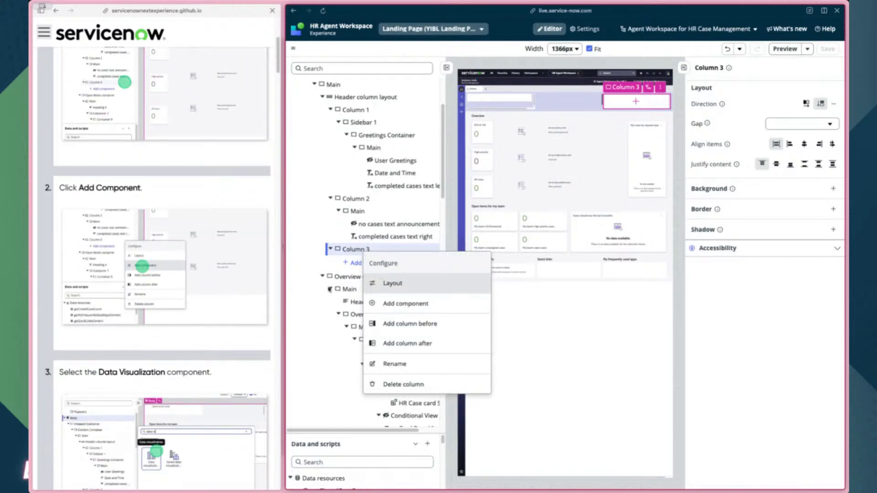
left_click(406, 303)
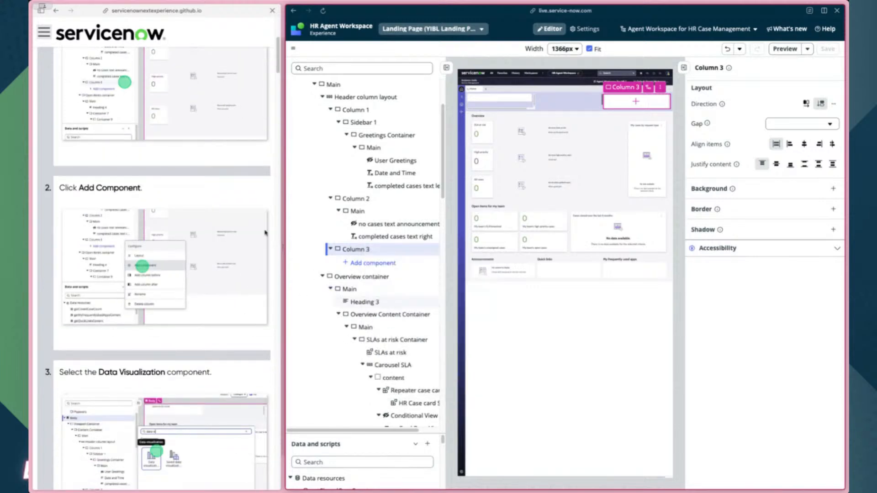
- Search the components for "data vis" and add a Saved data visualization to Column 3
scroll(230, 235, "down", 3)
scroll(230, 235, "down", 2)
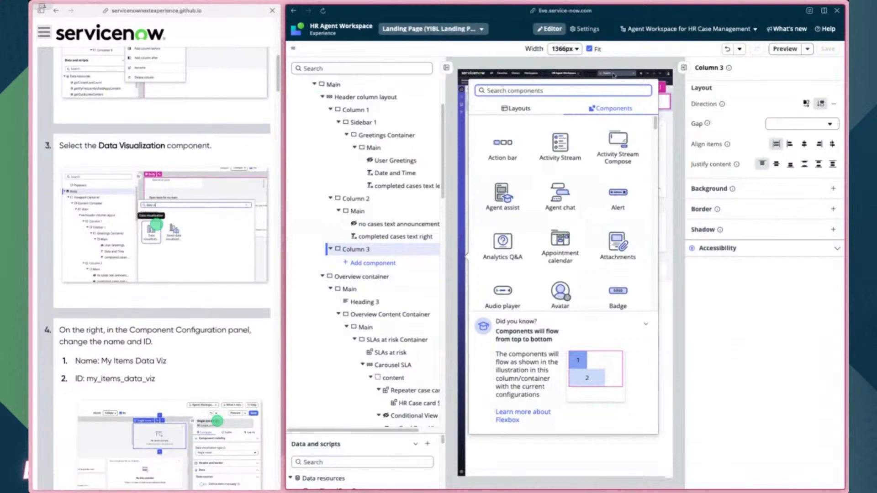
type("data i")
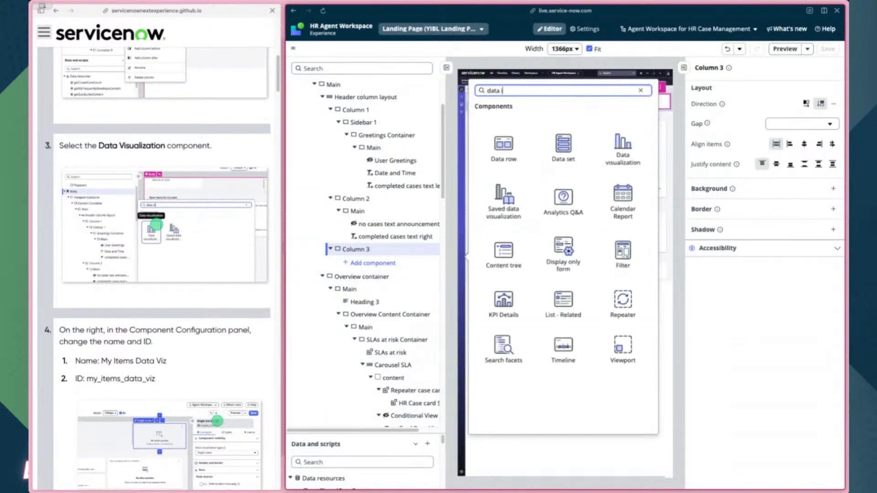
type("is")
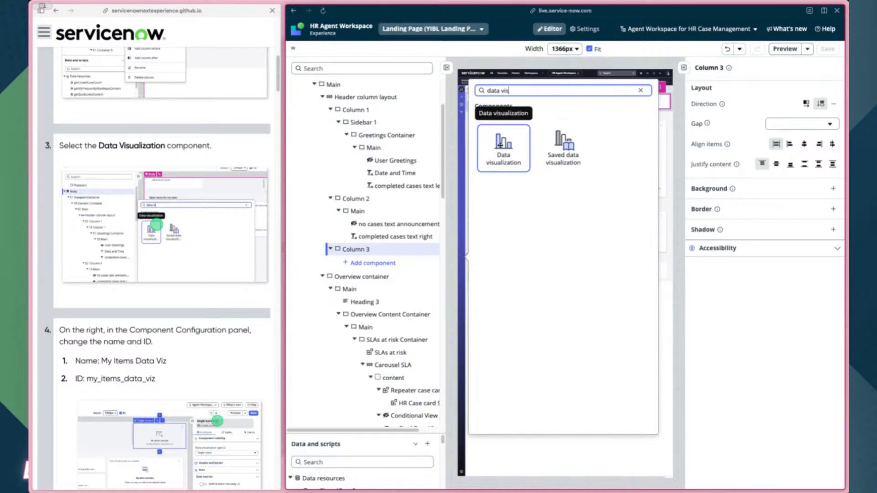
left_click(561, 141)
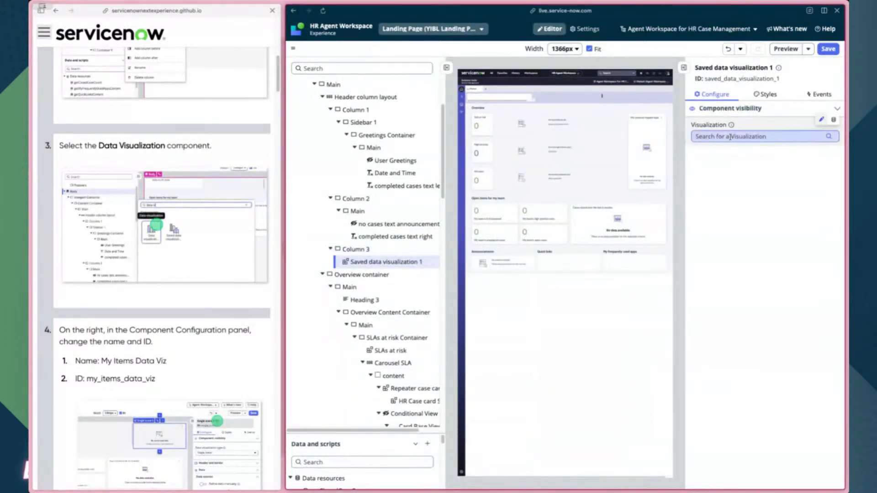
- Browse the saved visualizations available for the new component, then delete the Saved data visualization from Column 3
left_click(731, 137)
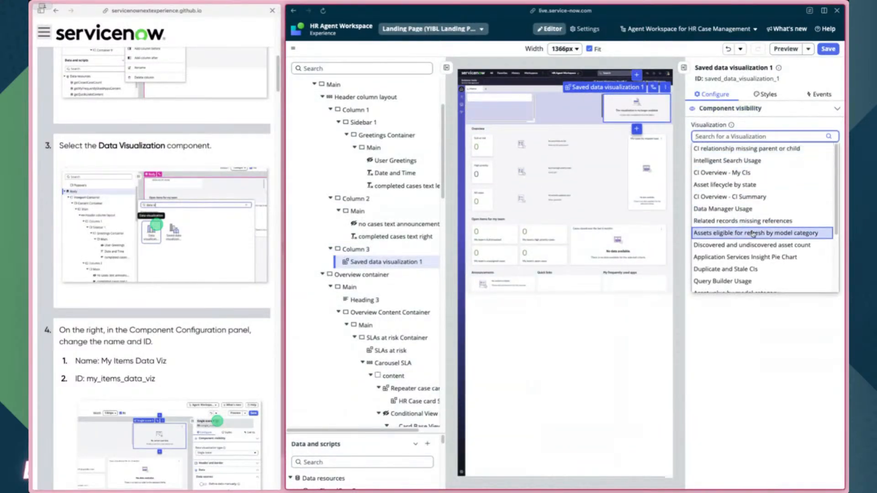
scroll(752, 239, "down", 2)
scroll(755, 279, "up", 2)
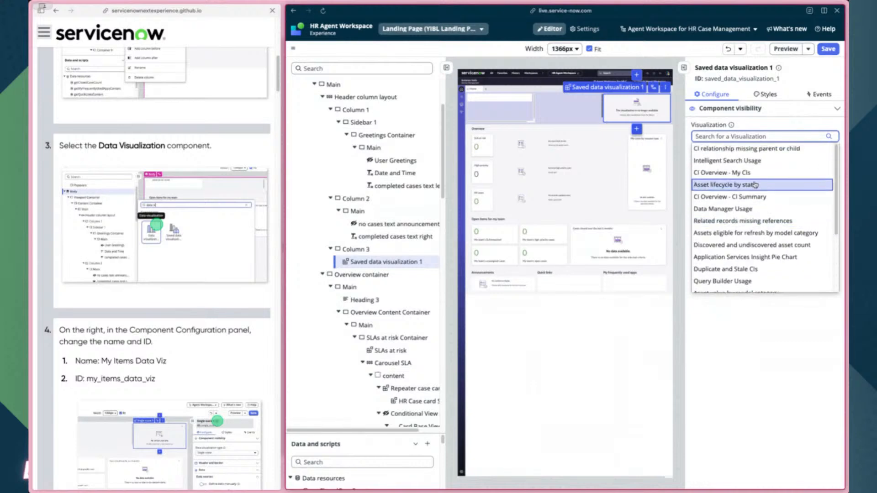
left_click(757, 328)
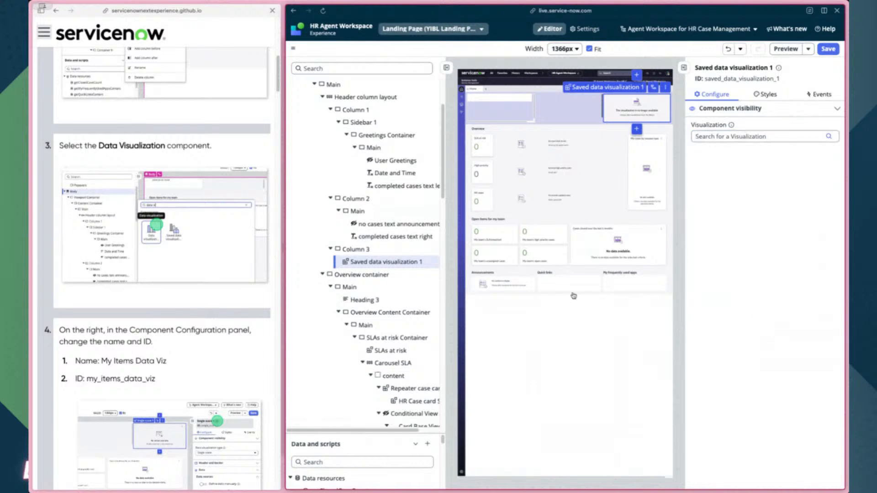
right_click(424, 264)
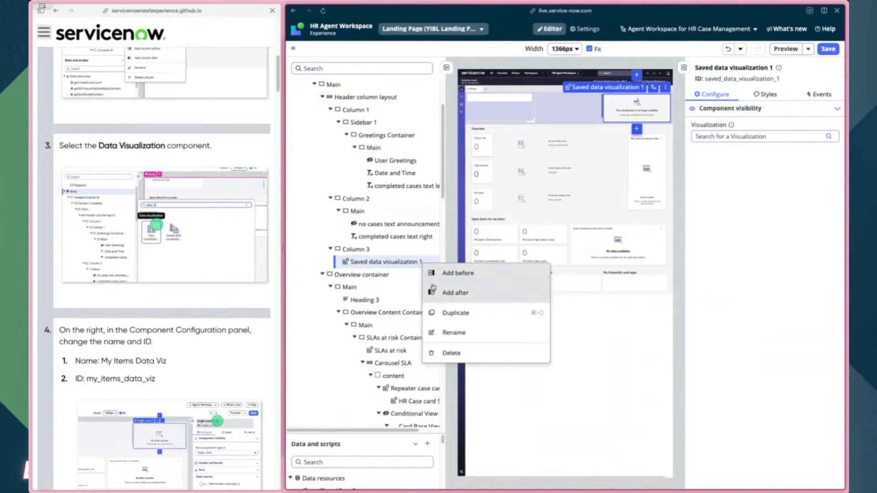
left_click(443, 351)
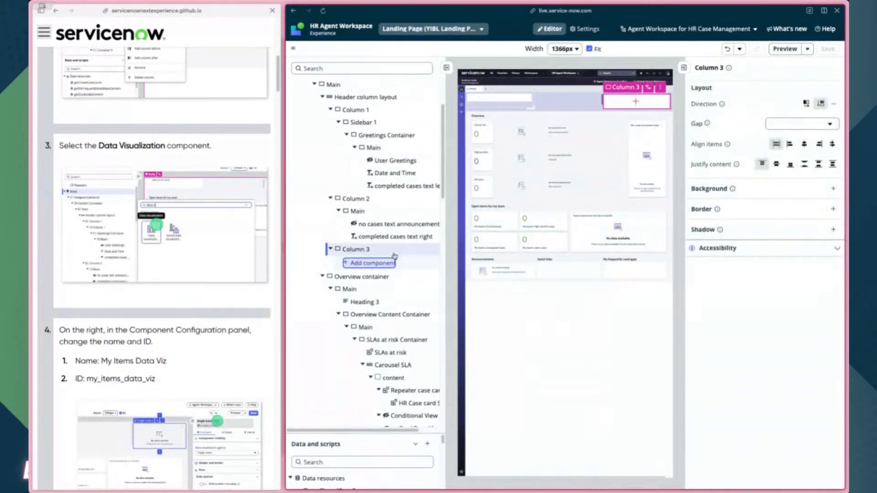
- Search the components for "data vi" and add a Data visualization to Column 3
left_click(366, 263)
type("data vi")
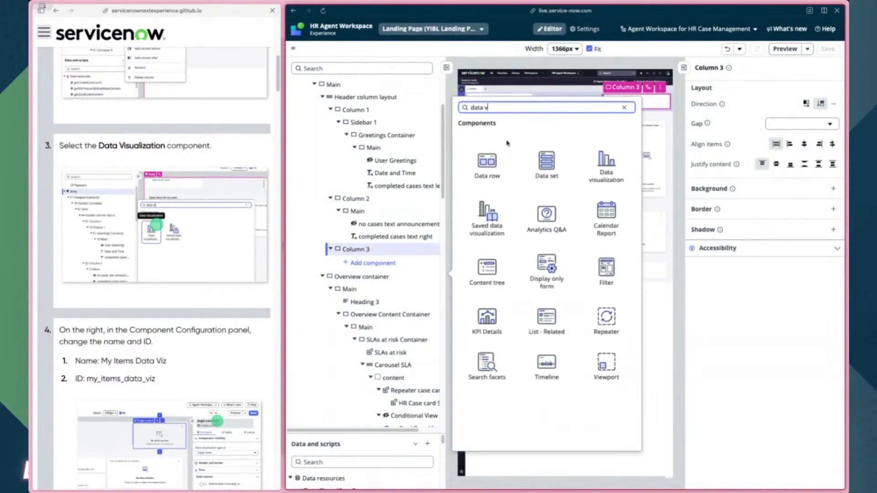
left_click(486, 171)
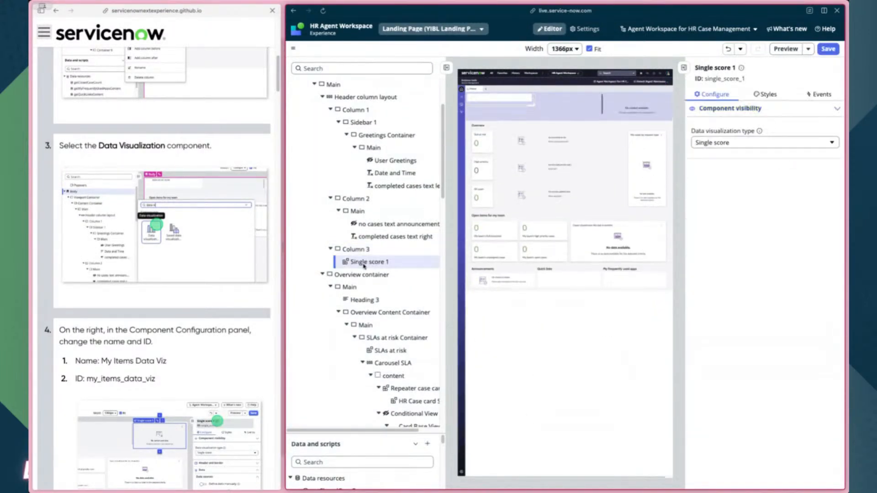
- Advance the lab guide to instruction 4 and set the single score component's label to EDITED NAME
scroll(213, 277, "down", 5)
scroll(213, 276, "down", 2)
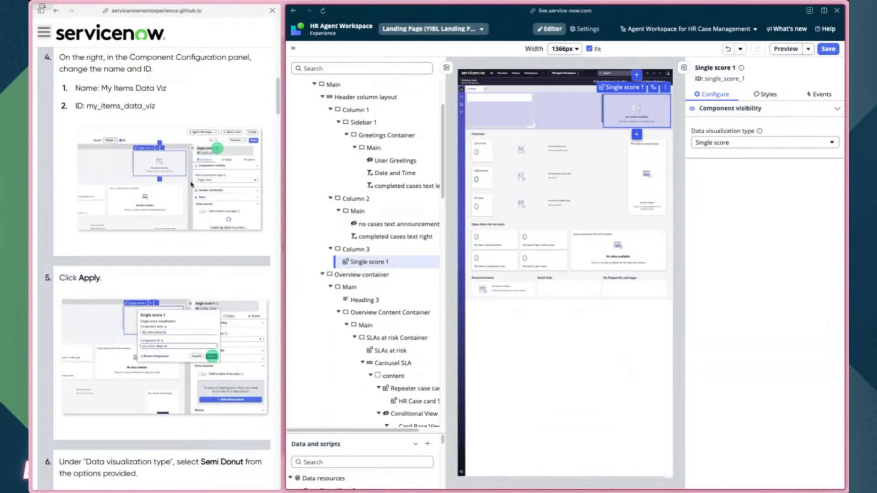
left_click(724, 81)
left_click(694, 180)
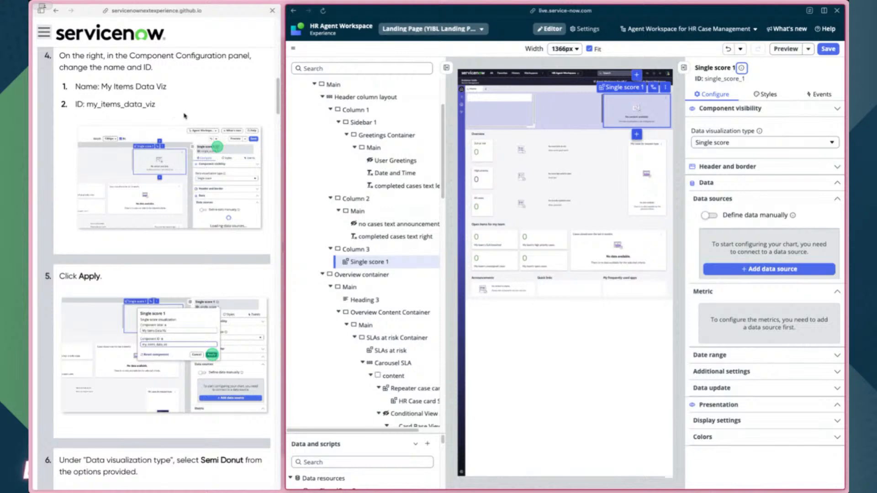
scroll(214, 110, "up", 1)
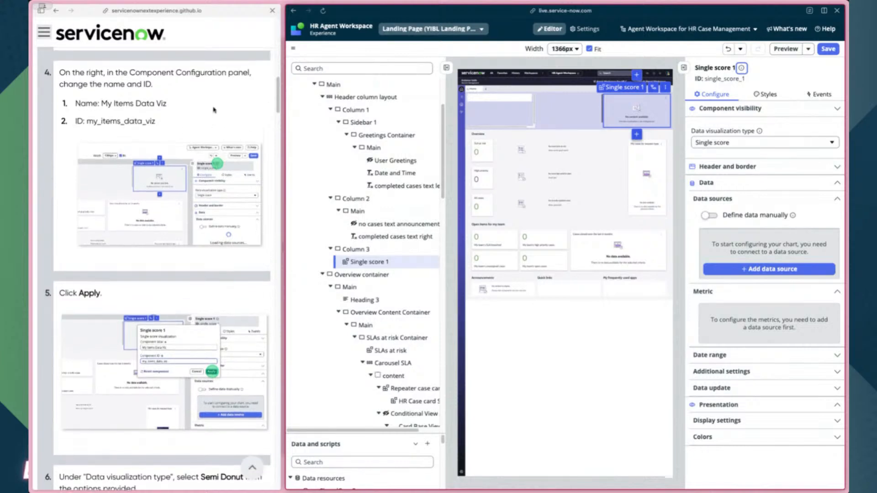
left_click(717, 84)
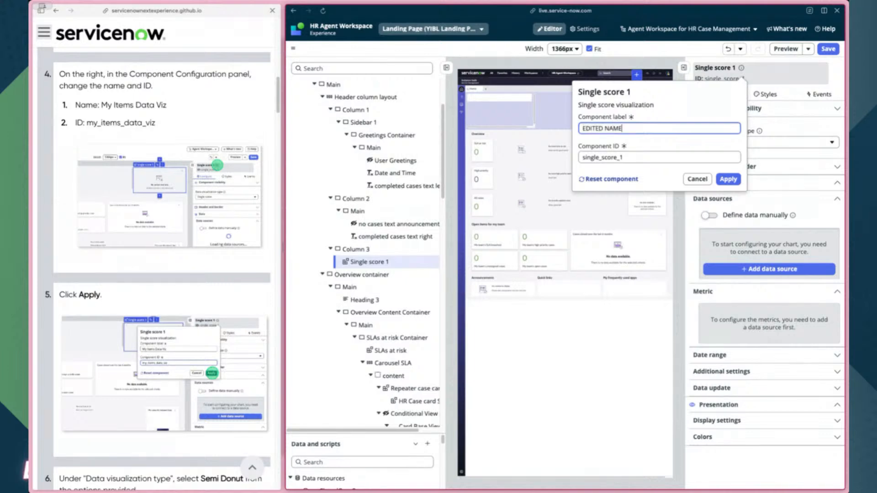
left_click(728, 180)
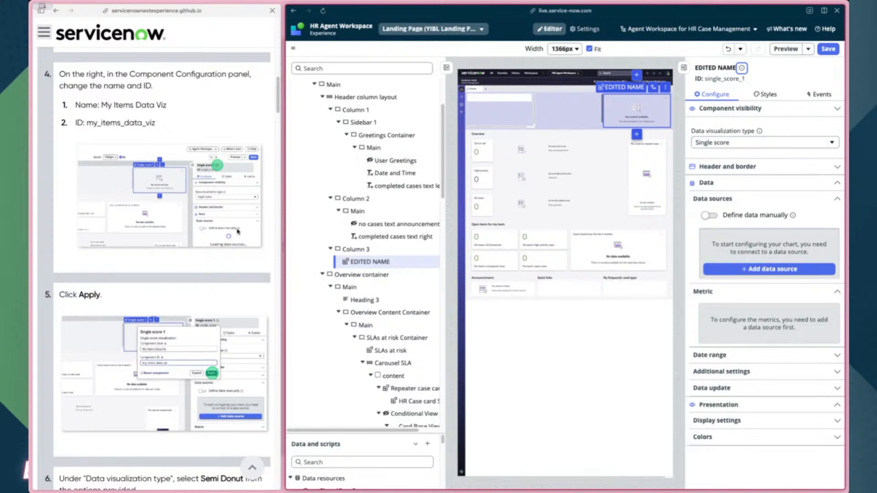
- Change the Column 3 component's data visualization type to Semi donut, following instruction 6
left_click_drag(167, 106, 176, 130)
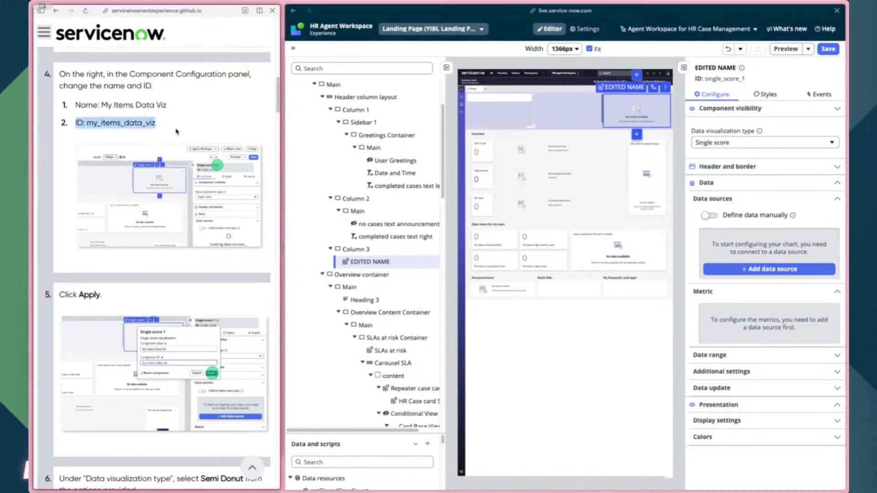
scroll(176, 131, "down", 3)
scroll(174, 130, "down", 5)
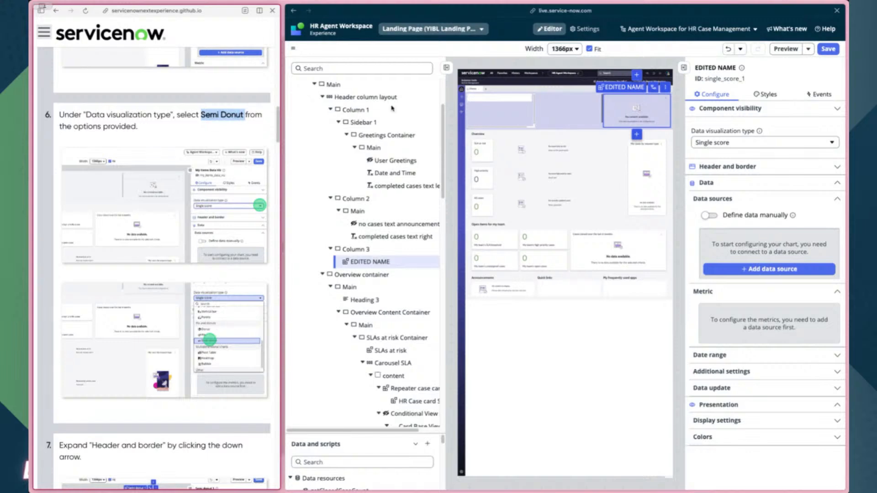
left_click(832, 143)
left_click(831, 143)
left_click(832, 143)
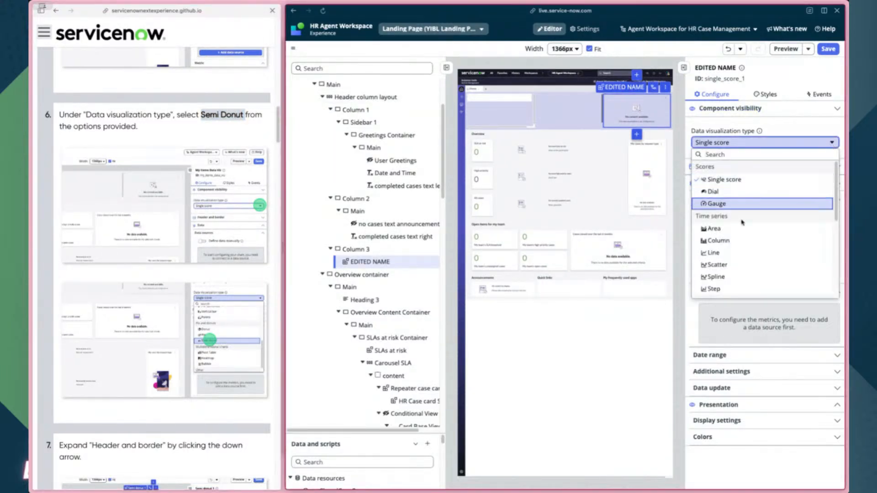
type("donu")
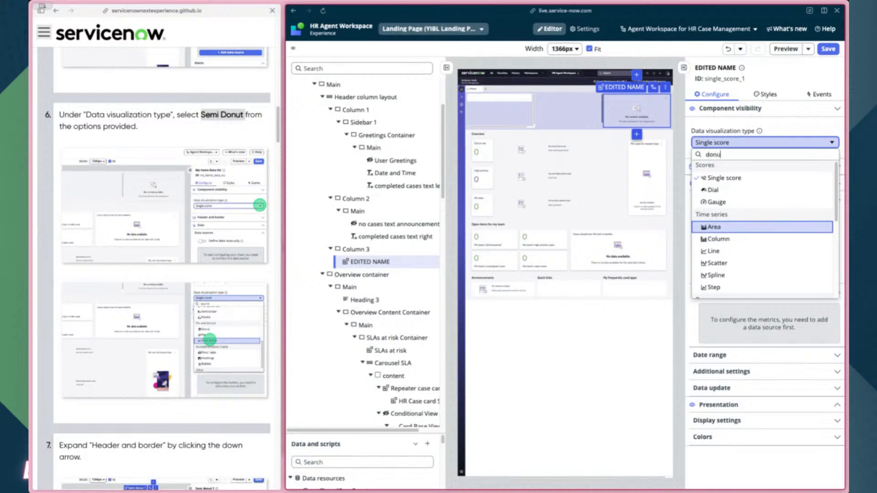
type("t")
left_click(726, 190)
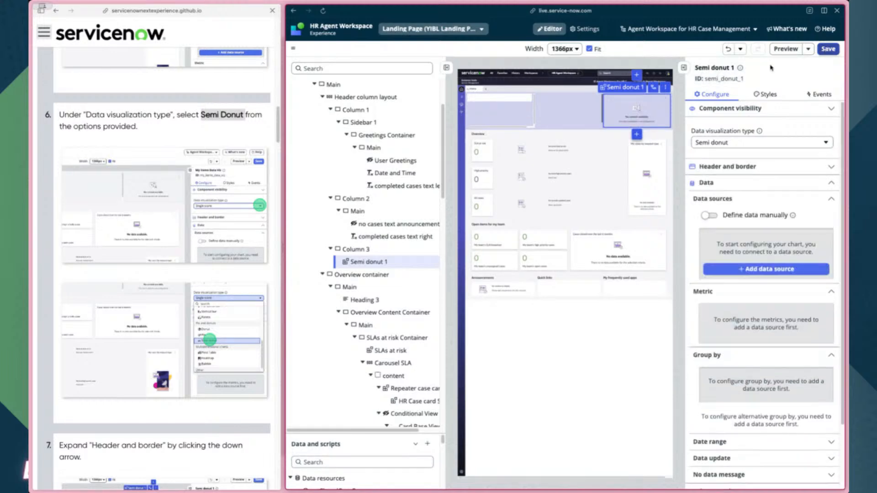
- Check the semi donut's label and ID settings, close them, and save the landing page
left_click(708, 76)
left_click(728, 179)
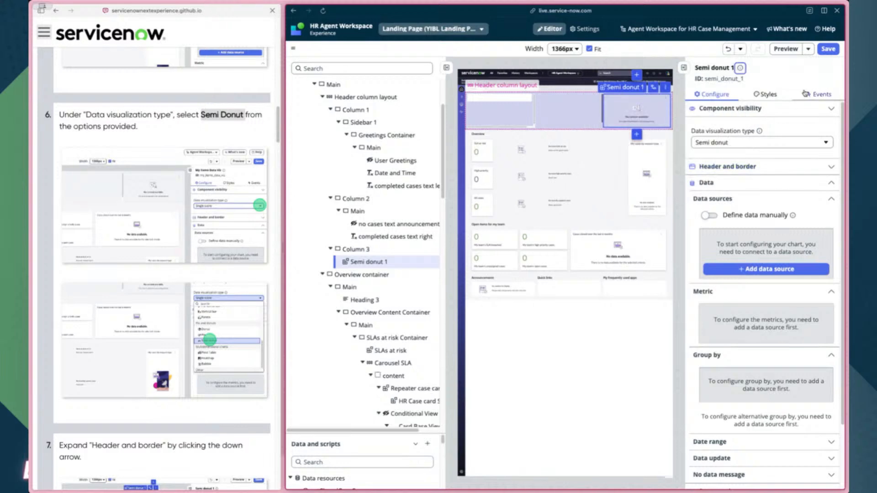
left_click(828, 49)
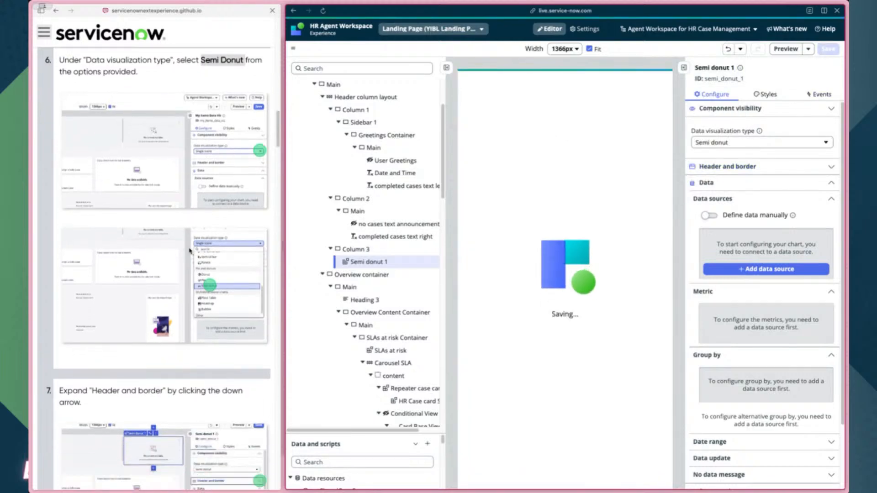
- Read lab instructions 7 and 8, look over the semi donut's data settings, and collapse the content tree to enlarge the canvas
scroll(192, 249, "down", 1)
scroll(189, 251, "down", 3)
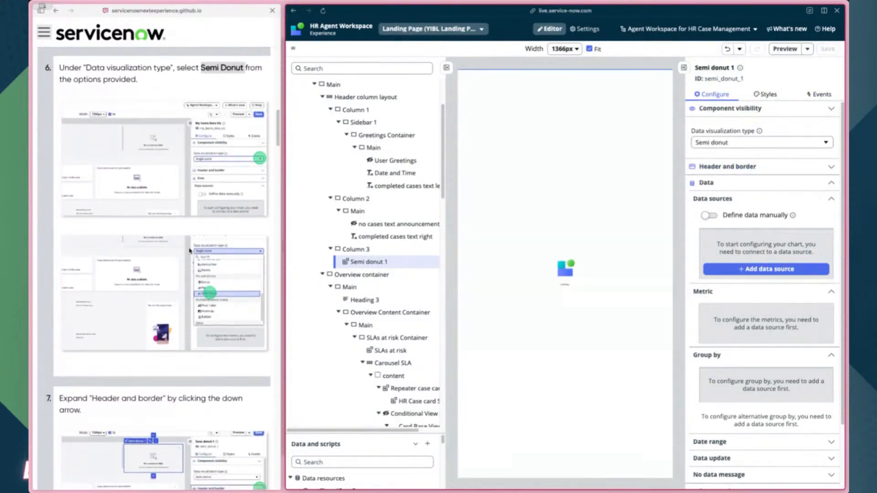
scroll(190, 250, "down", 5)
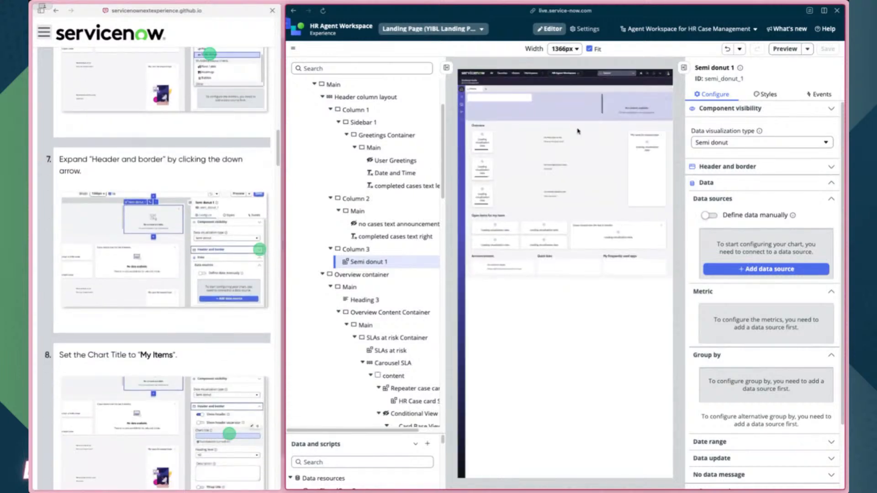
scroll(180, 220, "down", 1)
scroll(177, 212, "down", 1)
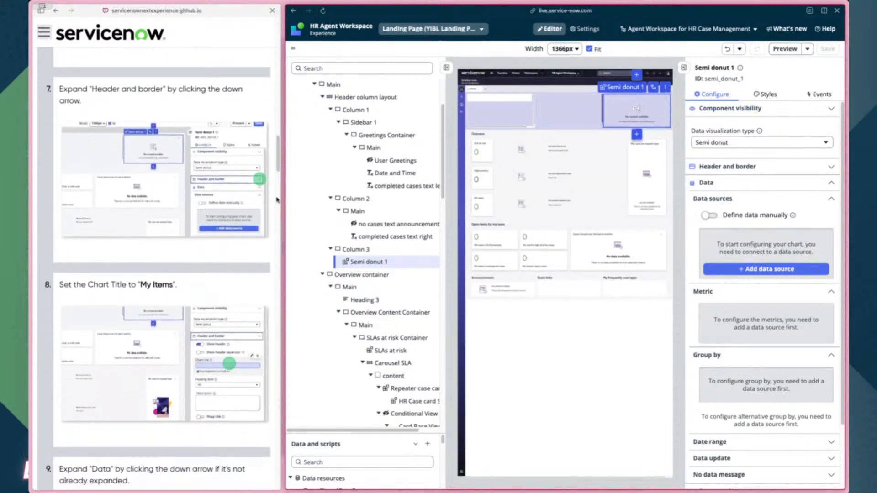
scroll(794, 249, "down", 3)
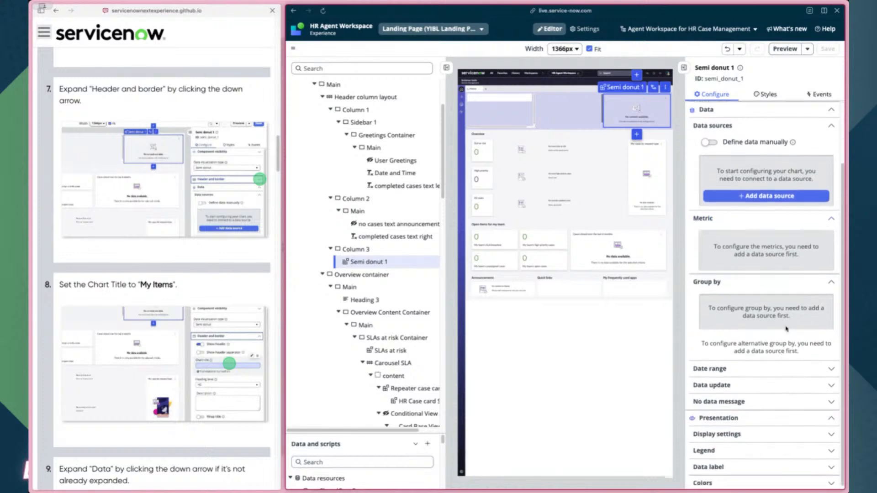
left_click(446, 67)
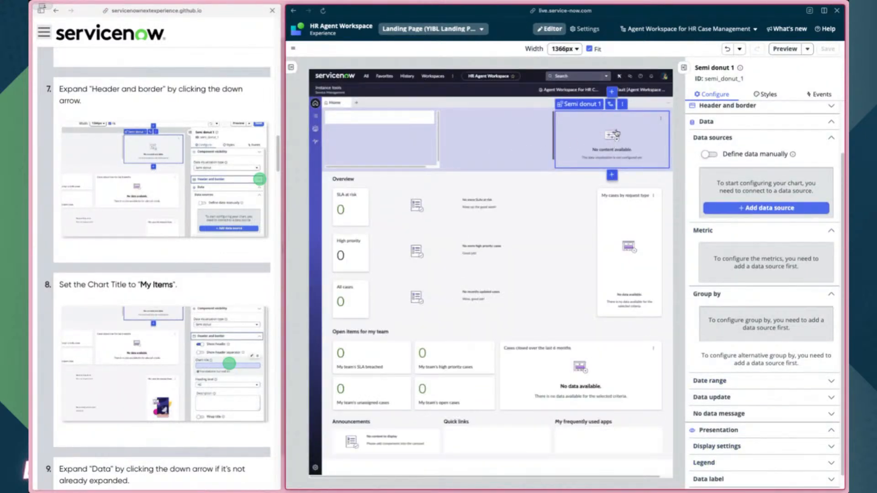
- Expand the semi donut's Header and border settings and set the chart title to My Items, following instructions 7 and 8
scroll(747, 145, "up", 3)
left_click(780, 169)
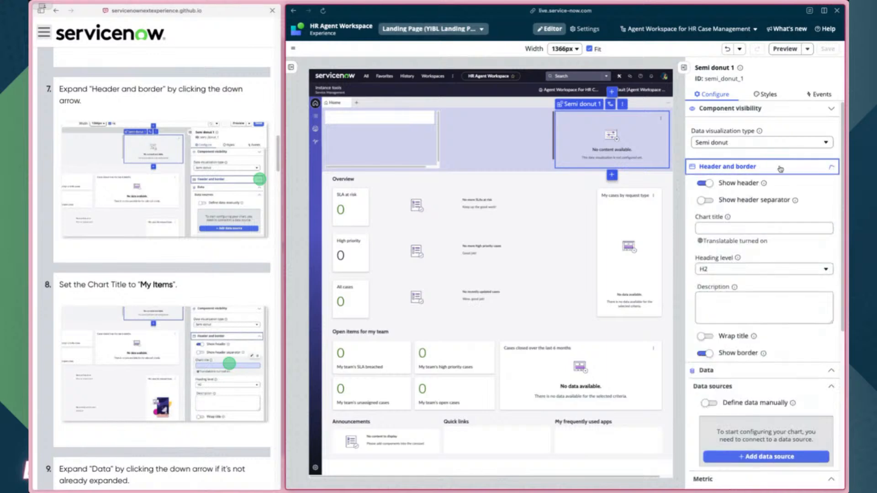
scroll(138, 229, "down", 3)
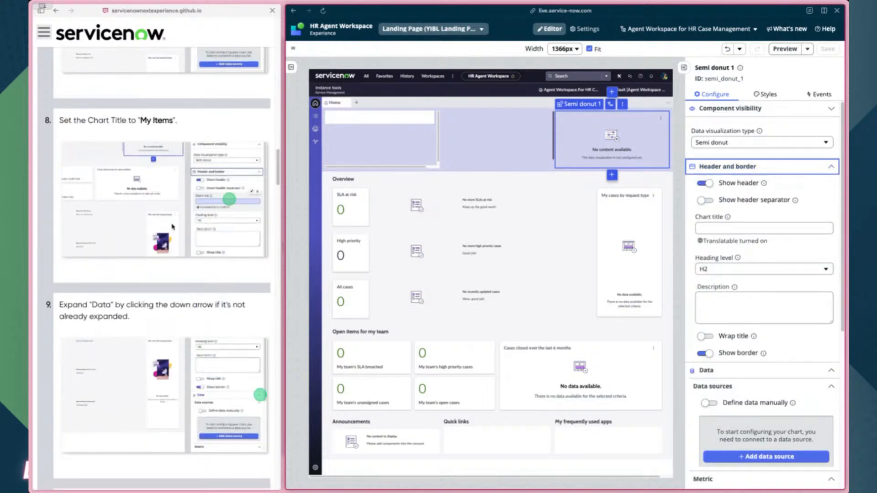
left_click(741, 229)
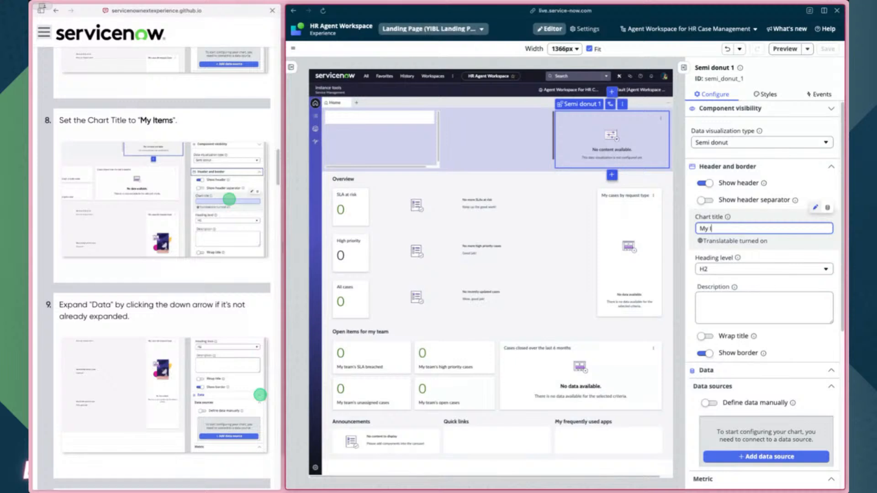
scroll(763, 297, "down", 1)
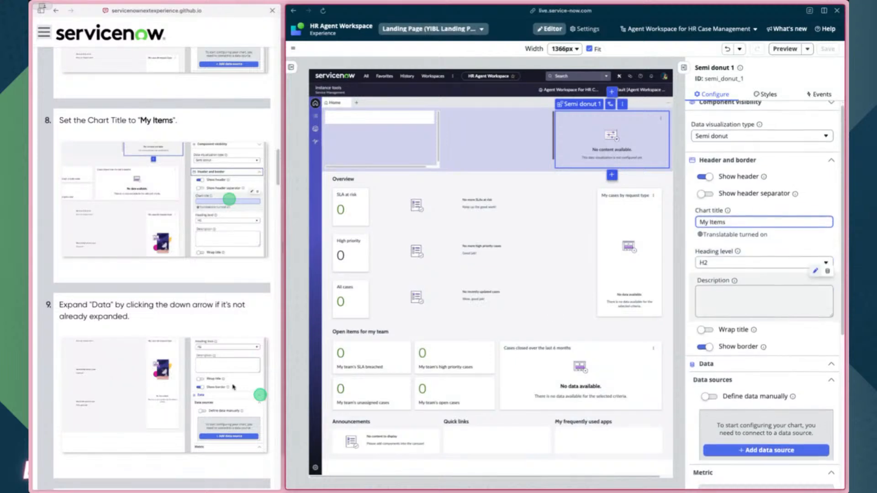
- Advance the lab guide to instructions 9 and 10 and make sure the semi donut's Data section is expanded
scroll(168, 397, "down", 1)
scroll(168, 398, "down", 1)
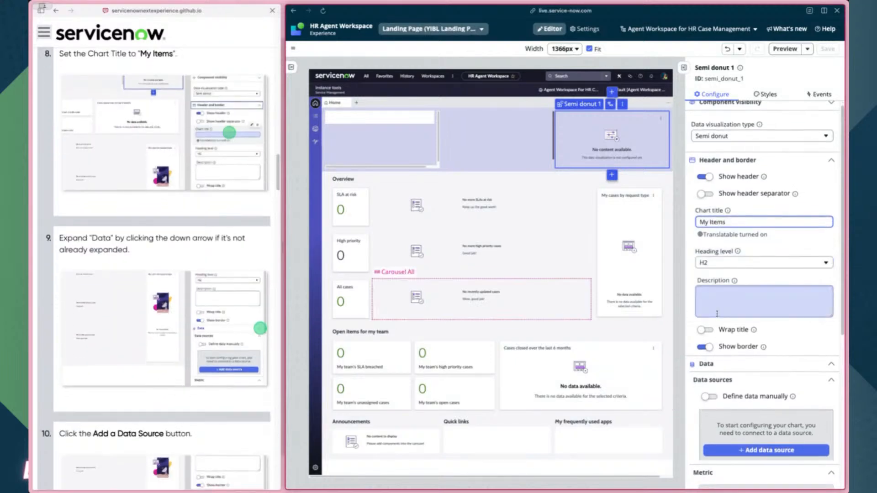
left_click(761, 365)
left_click(761, 371)
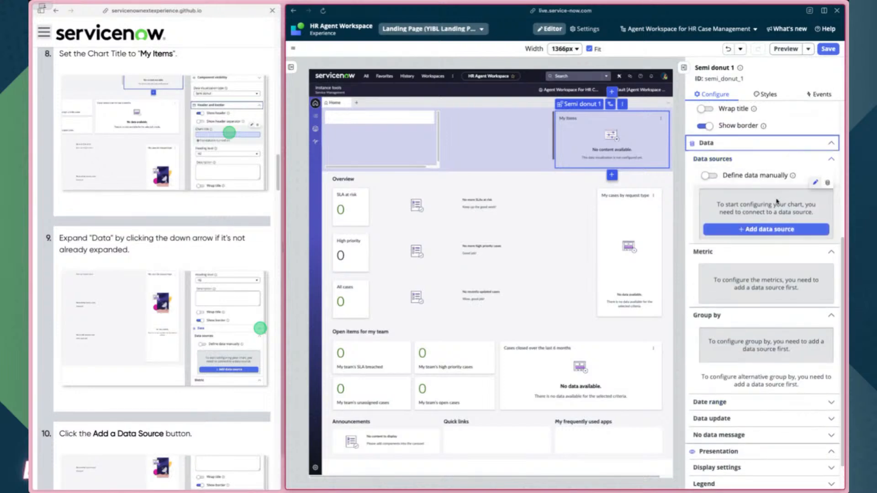
scroll(217, 304, "down", 3)
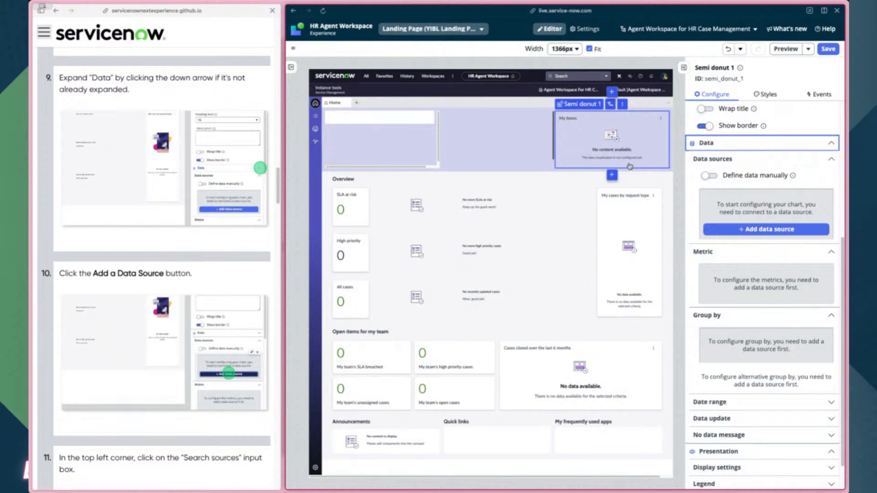
- Start adding a data source, search the sources for hr case, select HR Case [sn_hr_core_case], and try to add custom conditions
left_click(794, 229)
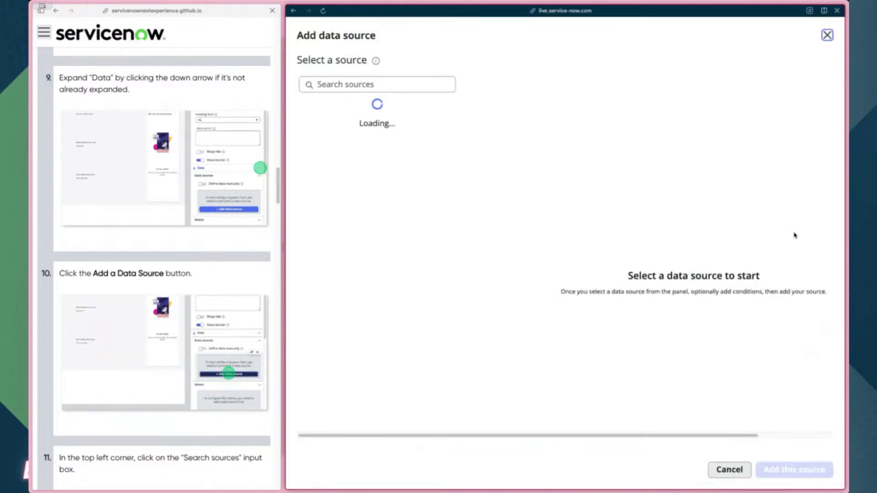
scroll(223, 280, "down", 3)
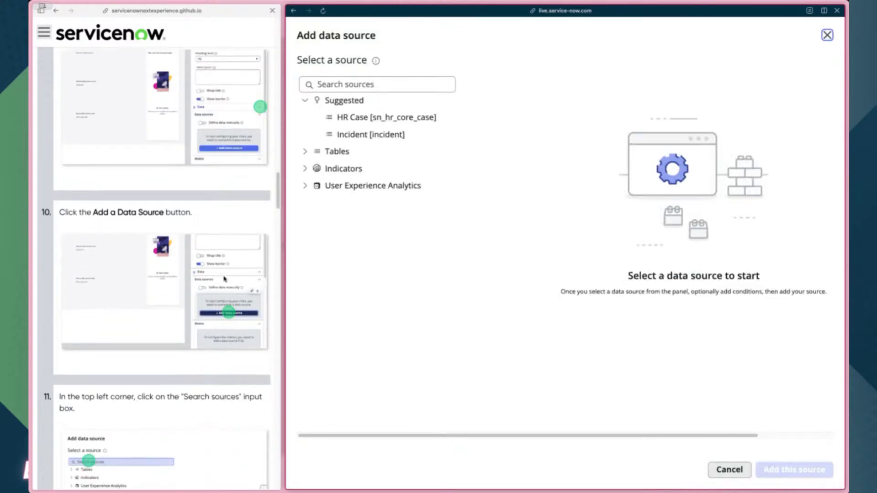
scroll(224, 279, "down", 2)
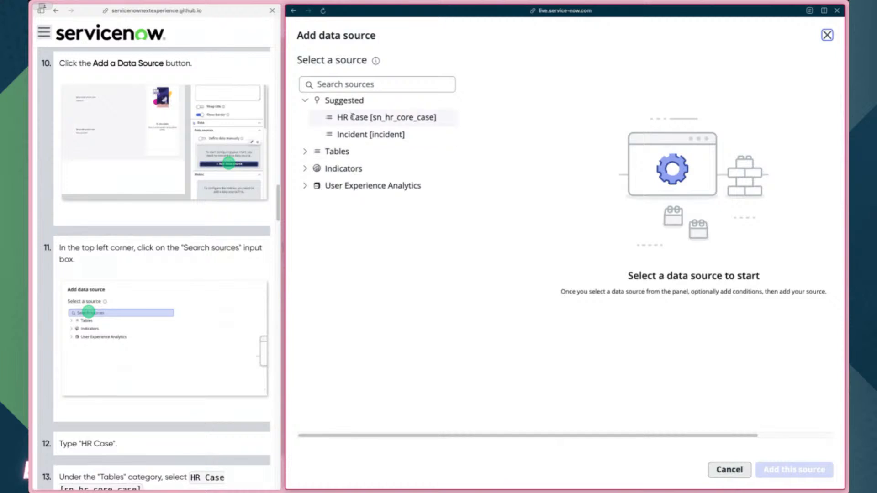
left_click(374, 84)
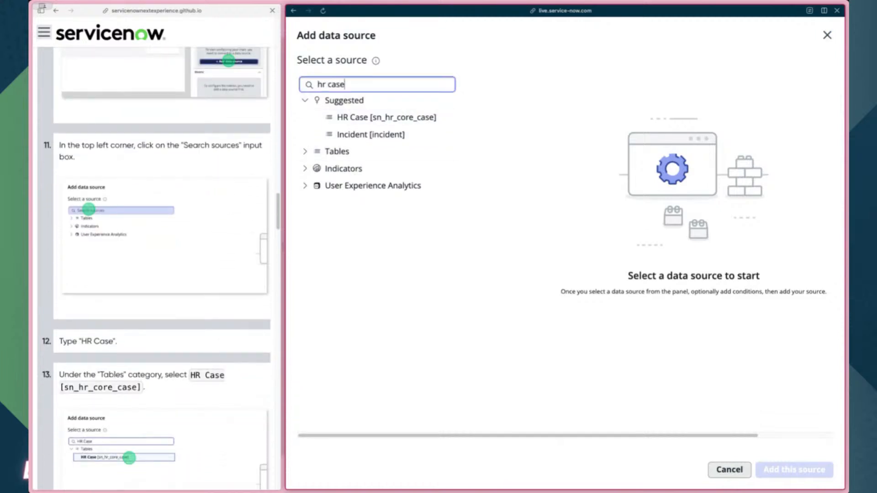
left_click(355, 118)
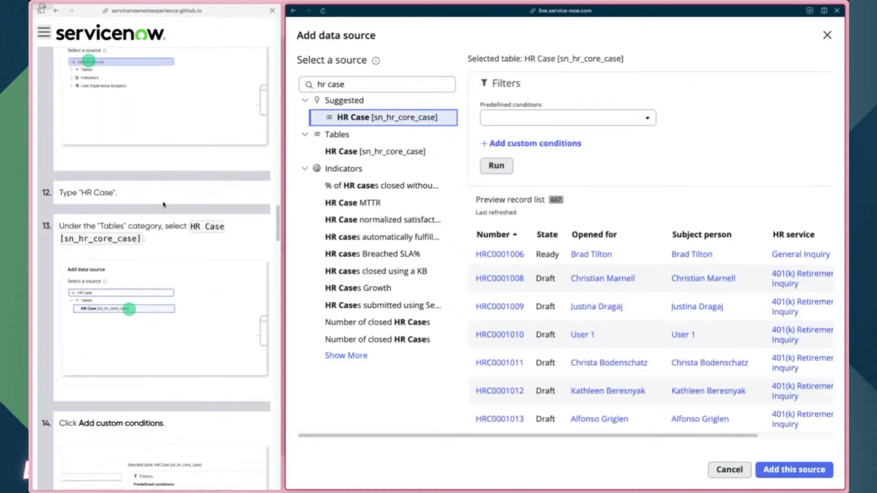
scroll(164, 205, "down", 4)
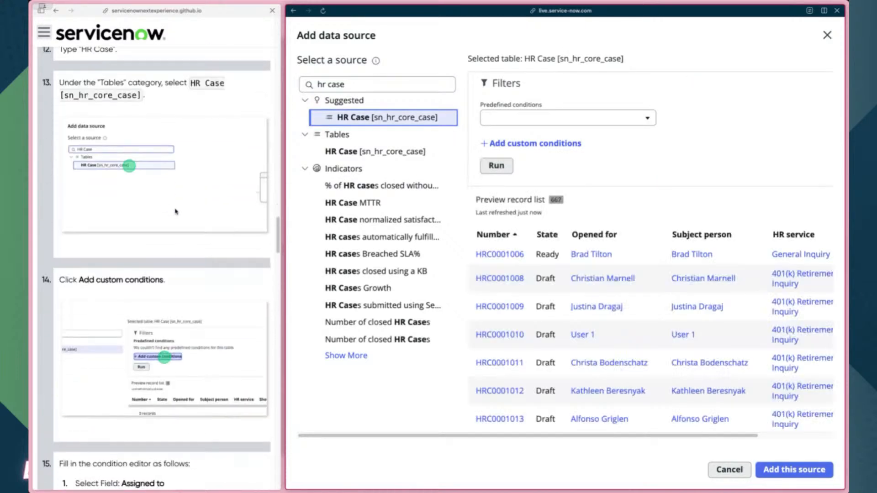
left_click(483, 144)
scroll(191, 235, "down", 3)
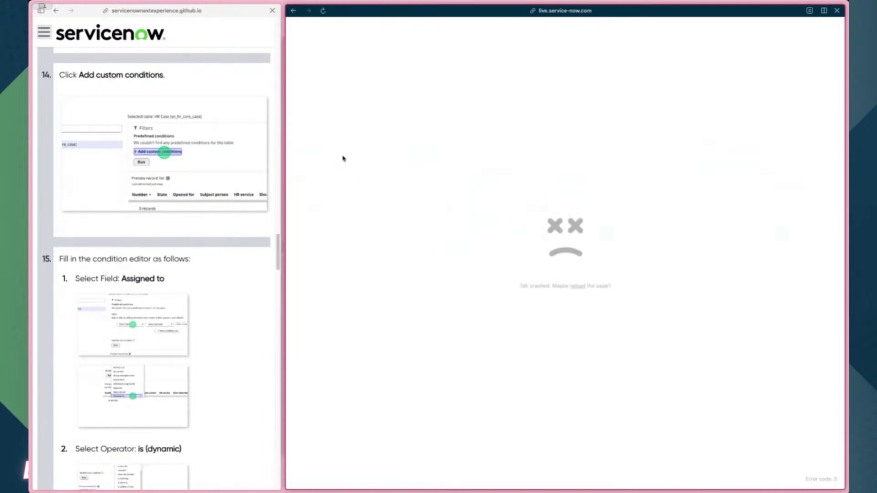
- Return to the editor from the crashed page and reopen the YIBL Landing Page variant
left_click(293, 12)
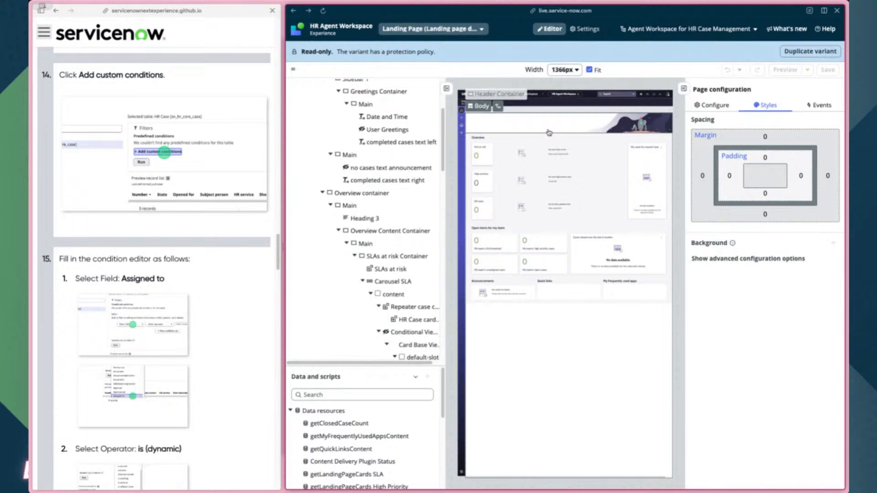
left_click(410, 30)
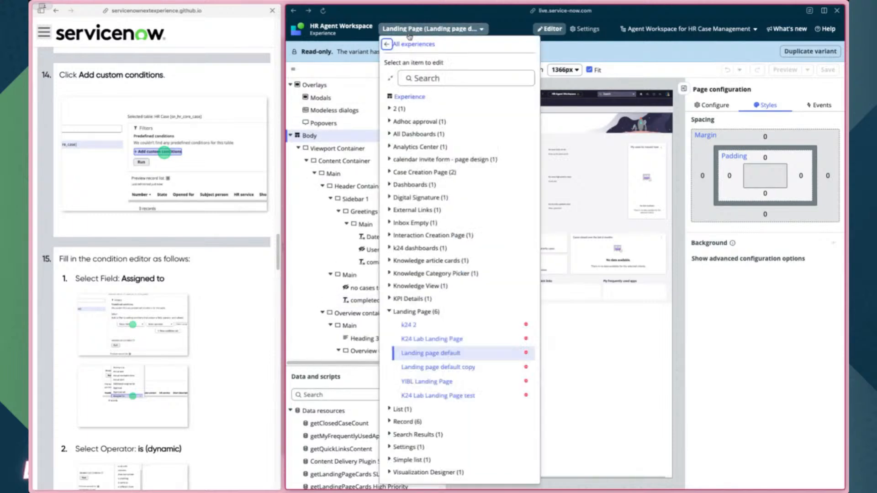
left_click(417, 383)
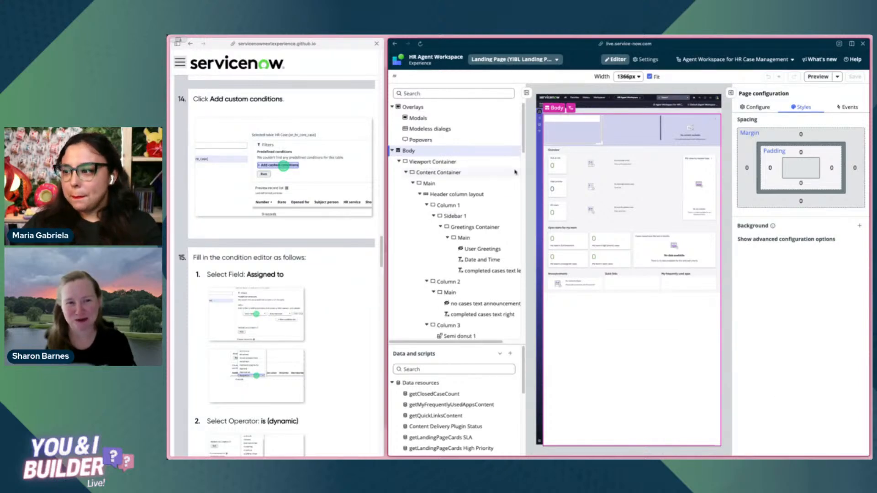
- Select the semi donut in the landing page header and set its chart title to My Items
left_click(685, 132)
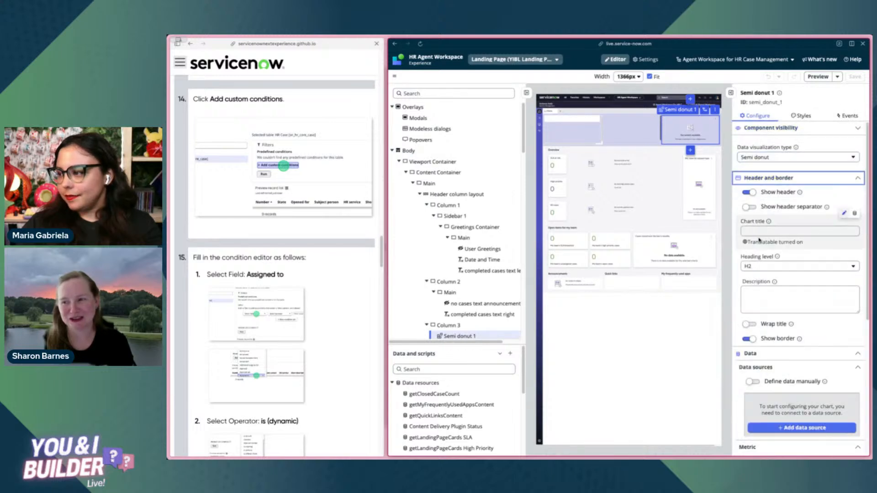
left_click(759, 232)
type("My Items")
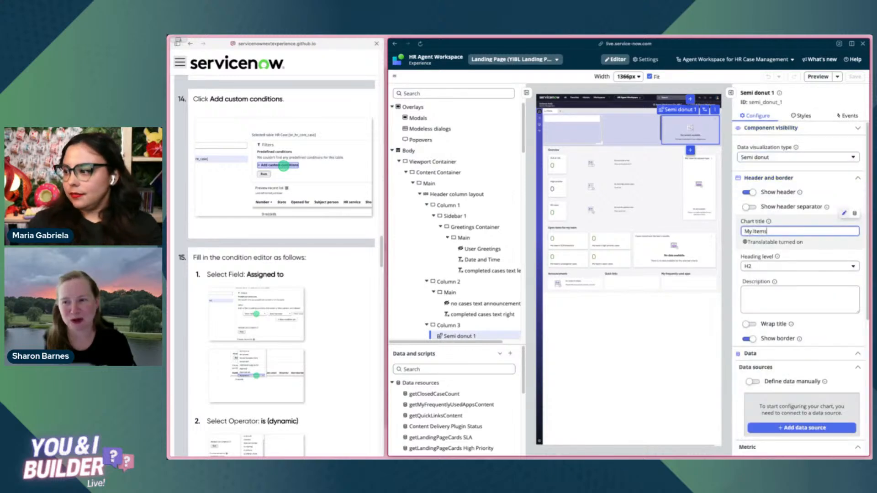
- Start a new data source for the semi donut, select the suggested HR Case [sn_hr_core_case] table, and open the custom condition editor
scroll(799, 274, "down", 3)
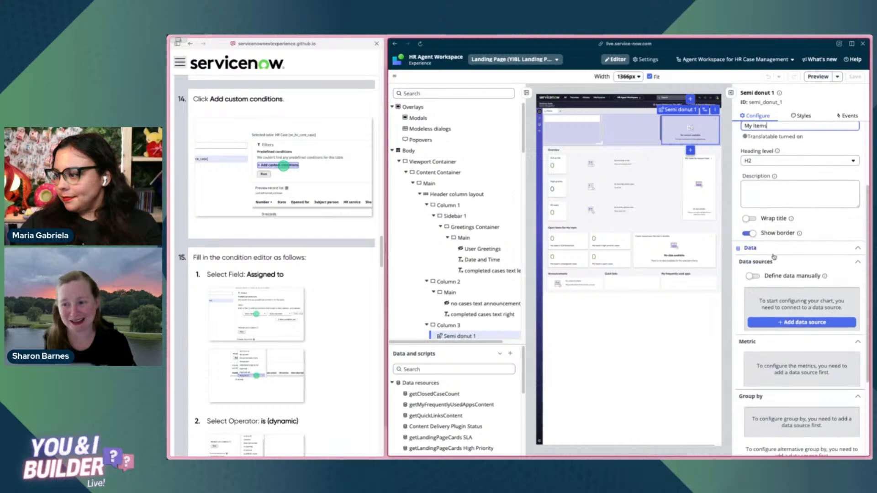
left_click(802, 323)
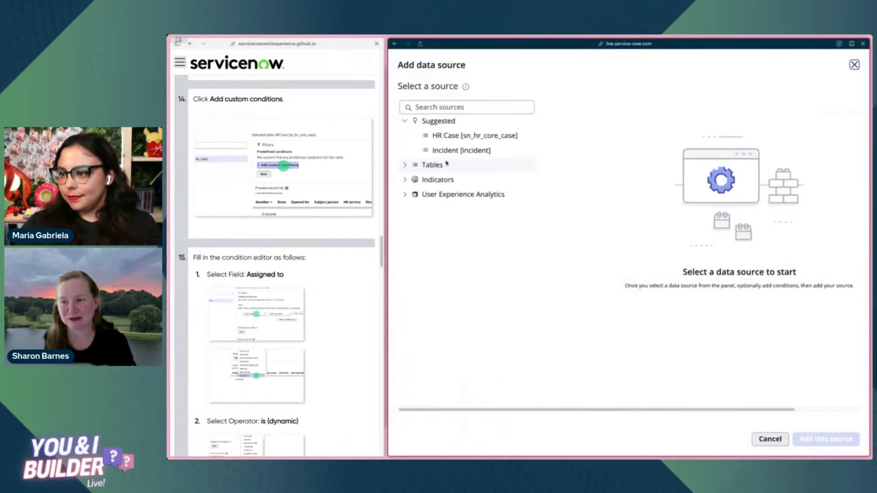
left_click(447, 136)
left_click(581, 160)
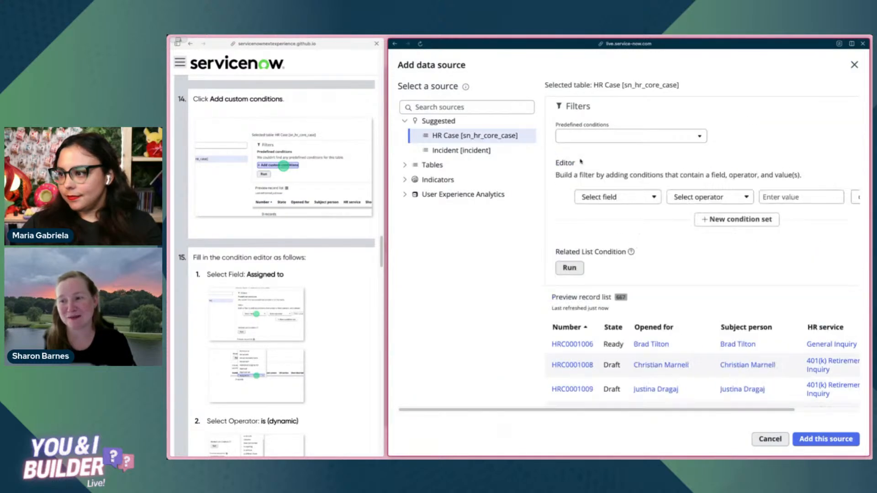
- Fill in the HR Case filter condition from instruction 15: field Assigned to, operator is (dynamic), value Me
scroll(265, 288, "down", 2)
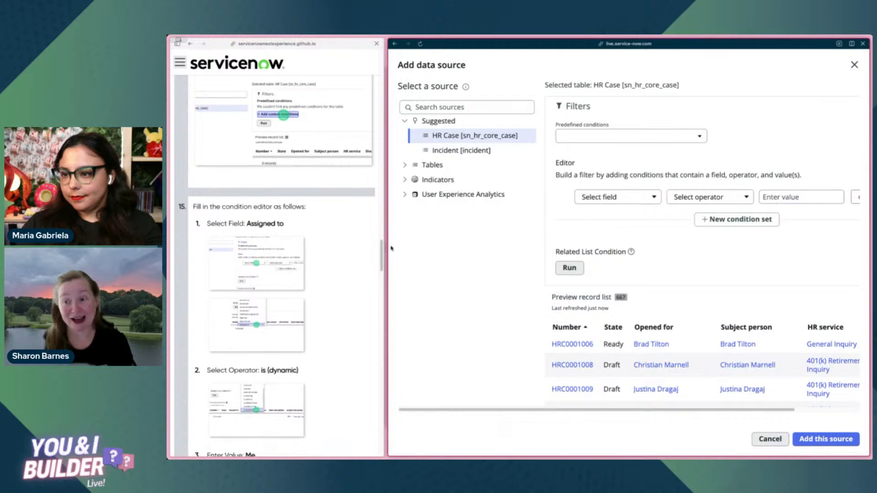
left_click(599, 199)
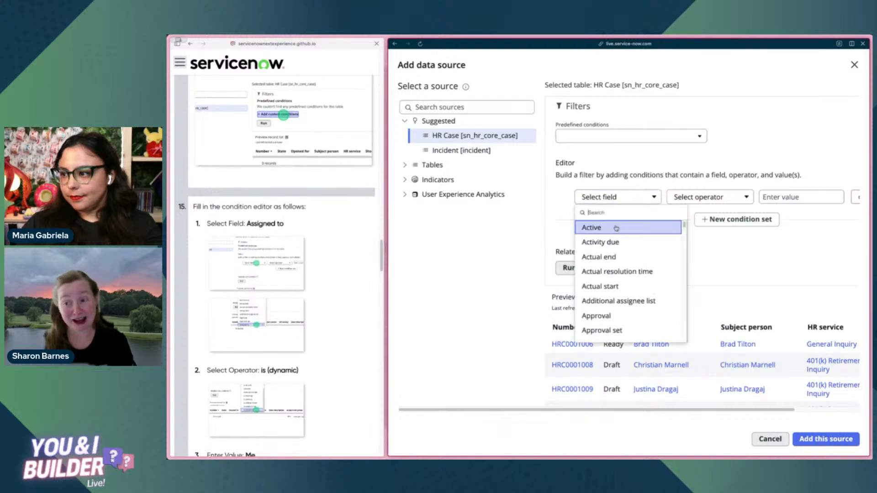
scroll(610, 316, "down", 3)
left_click(611, 305)
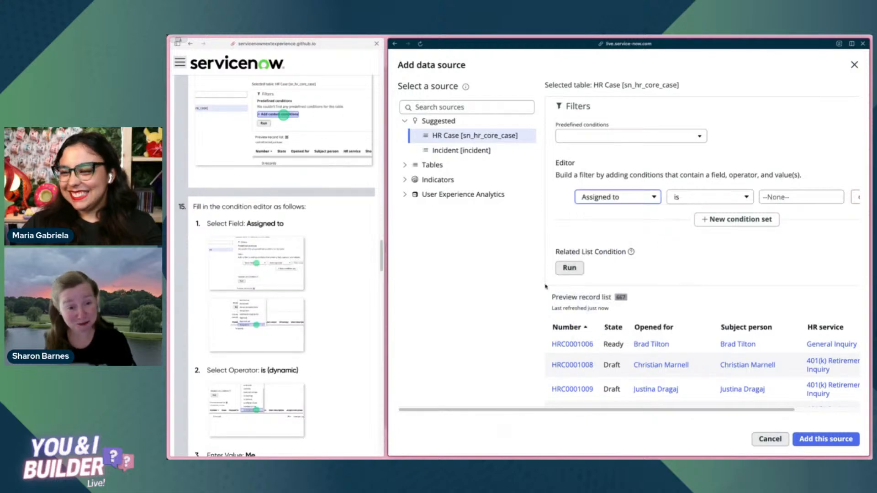
scroll(266, 290, "down", 5)
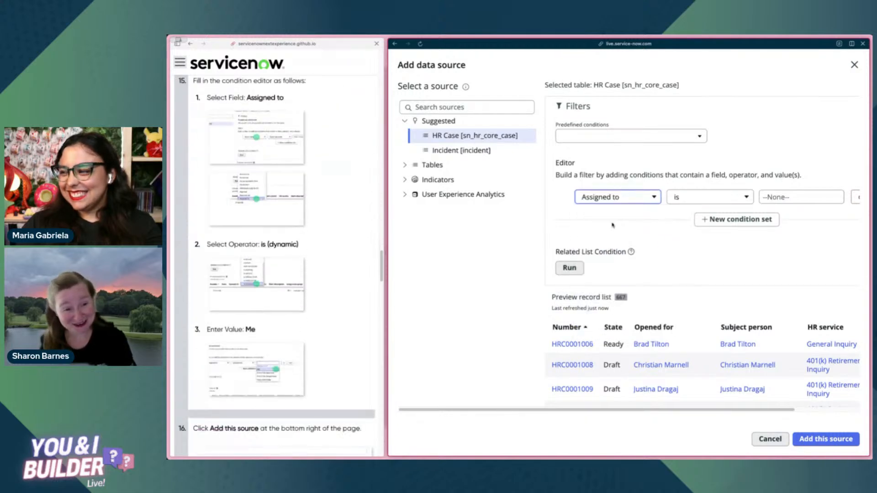
left_click(737, 200)
scroll(715, 305, "down", 2)
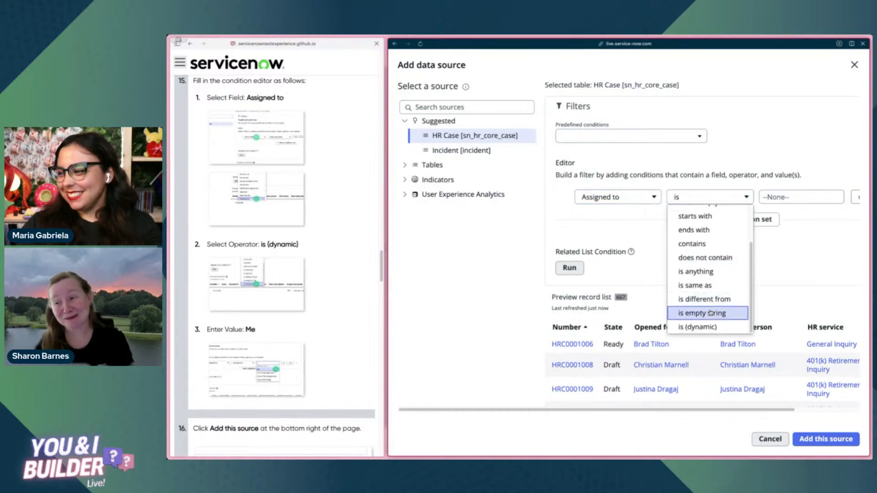
left_click(703, 323)
left_click(779, 199)
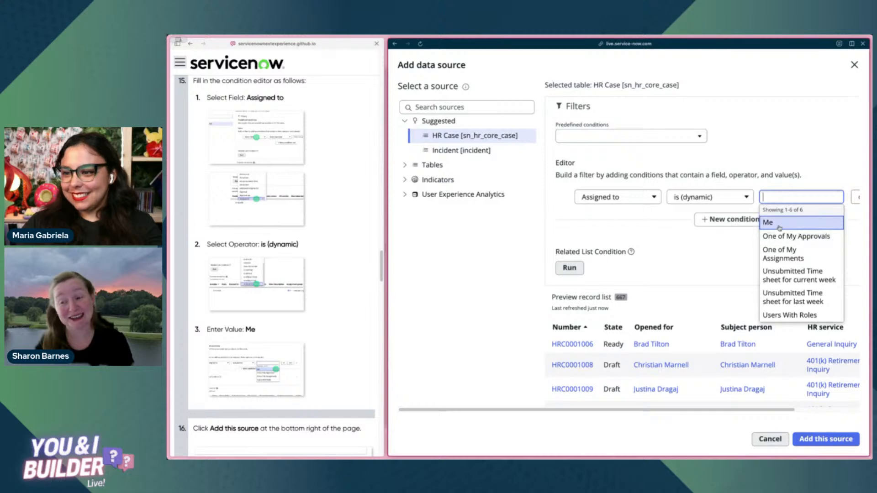
left_click(780, 224)
left_click(810, 237)
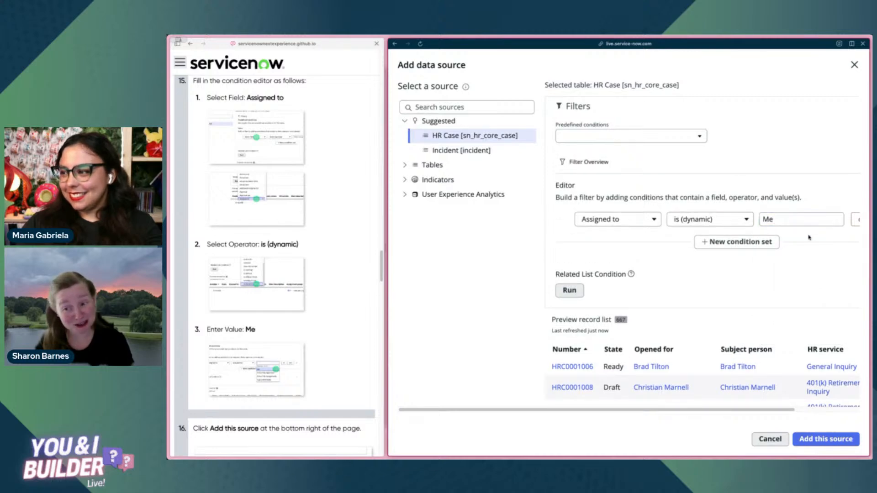
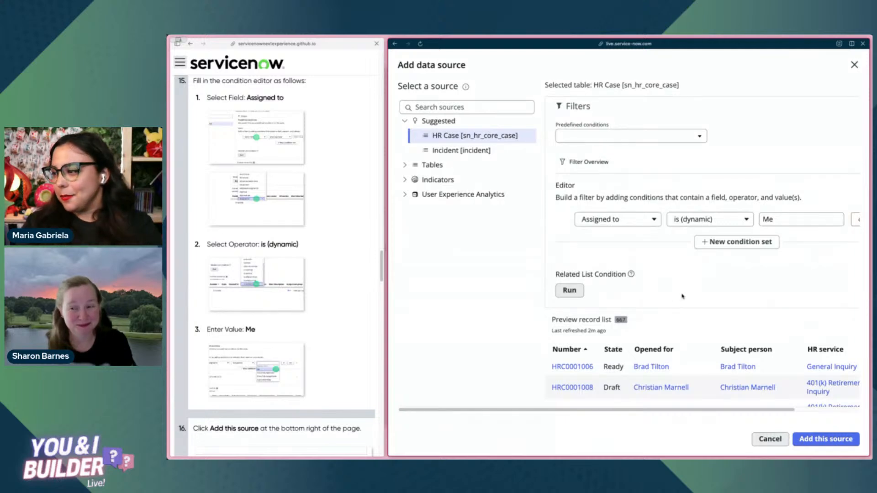
- Review instruction 15 in the lab guide and add the filtered HR Case source to the semi donut
left_click(321, 205)
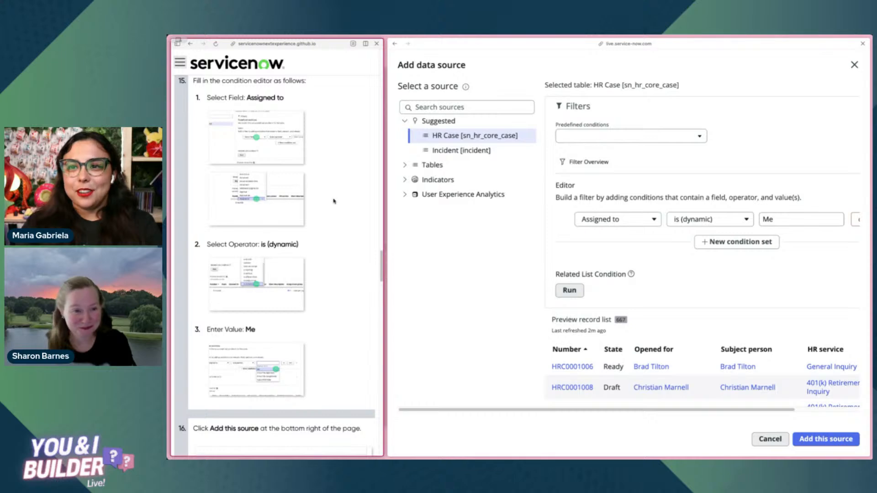
scroll(264, 98, "up", 1)
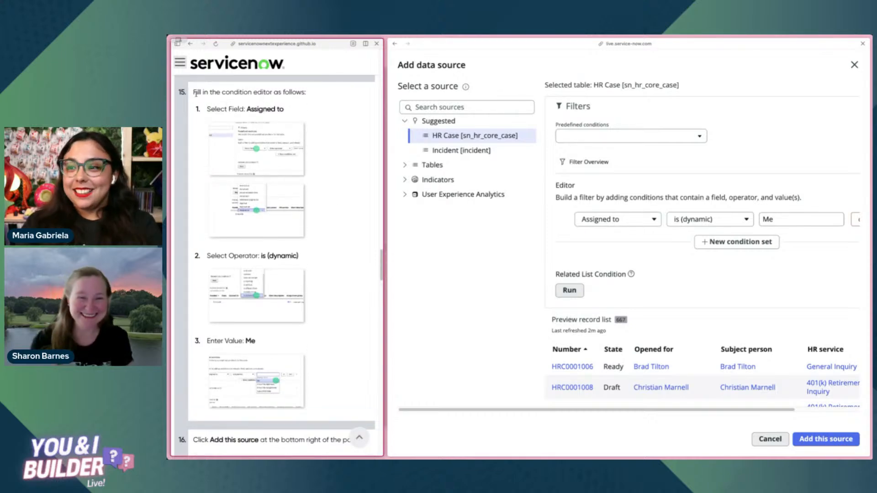
left_click_drag(196, 93, 316, 98)
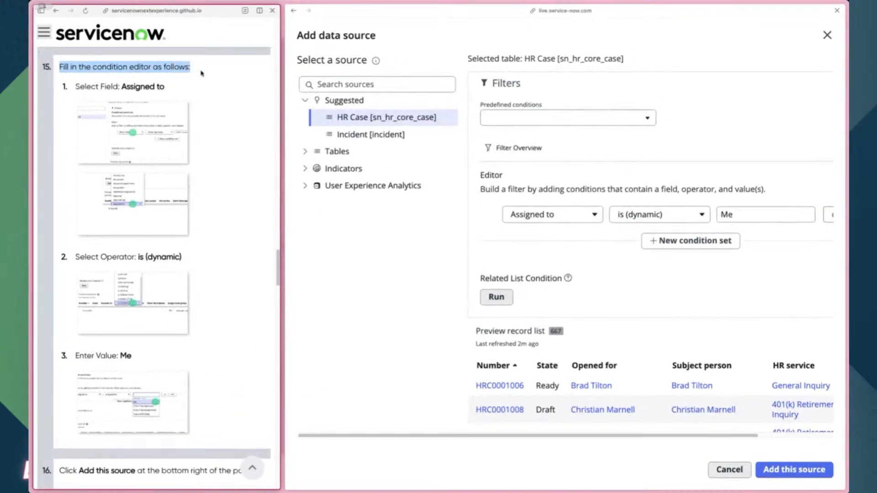
triple_click(179, 91)
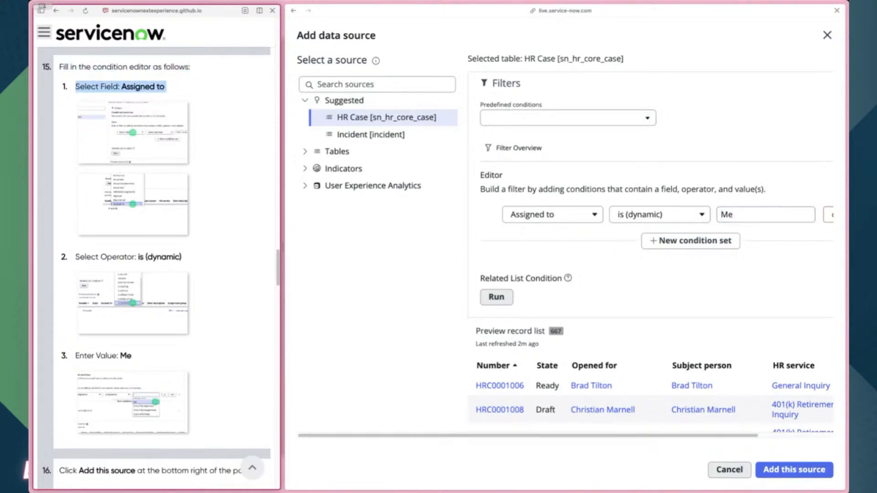
left_click(777, 472)
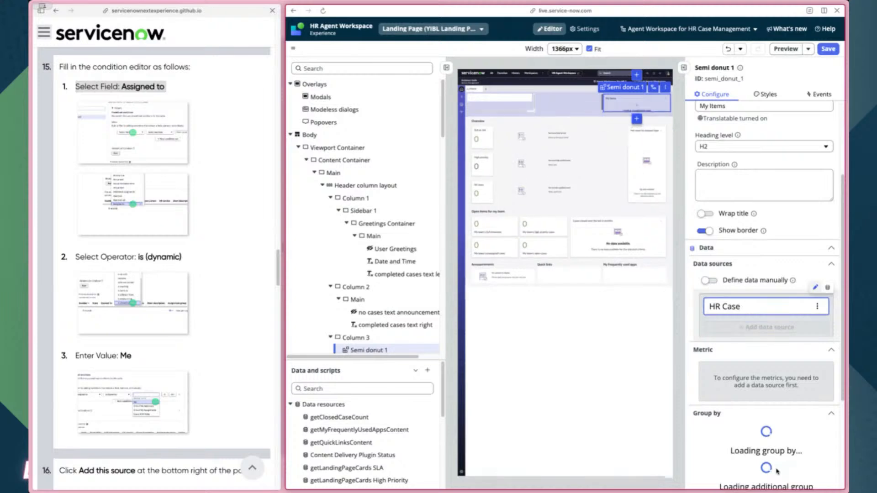
- Collapse the page's component tree and save the landing page with the semi donut's HR Case source
left_click(447, 67)
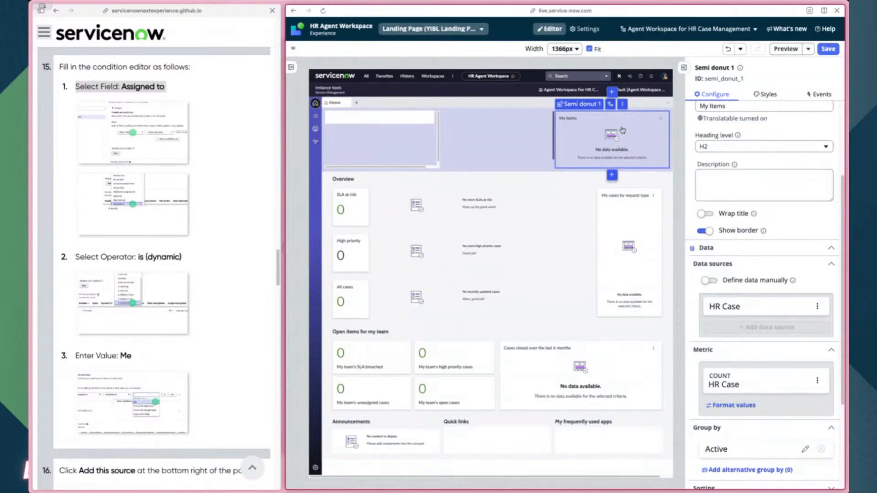
left_click(828, 50)
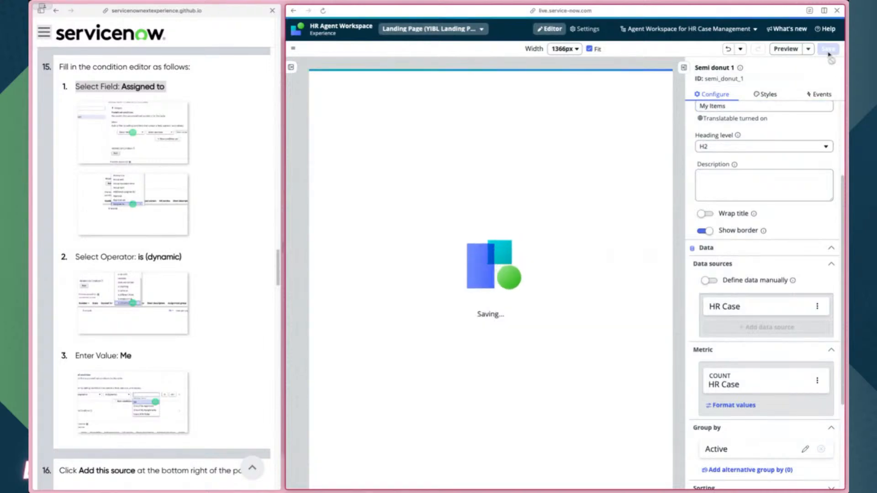
- Change the semi donut's Group by field for HR Case to State and apply it, following lab instructions 17 to 22
scroll(172, 228, "down", 8)
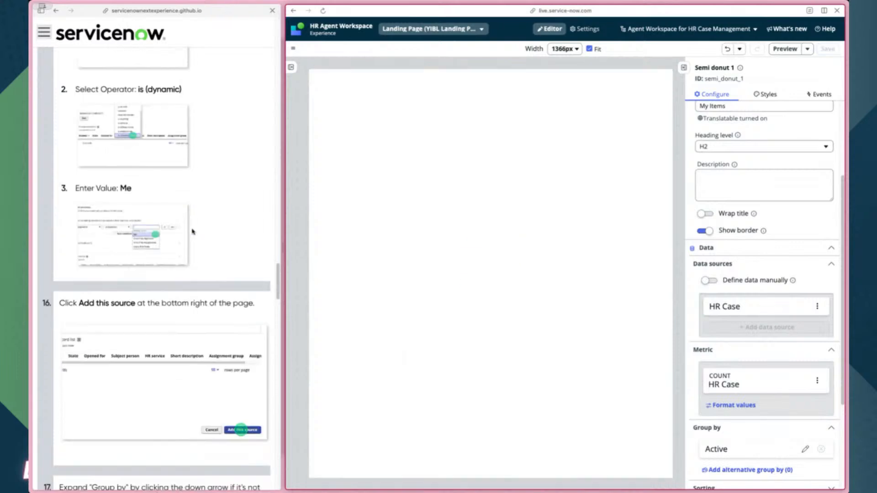
scroll(191, 232, "down", 2)
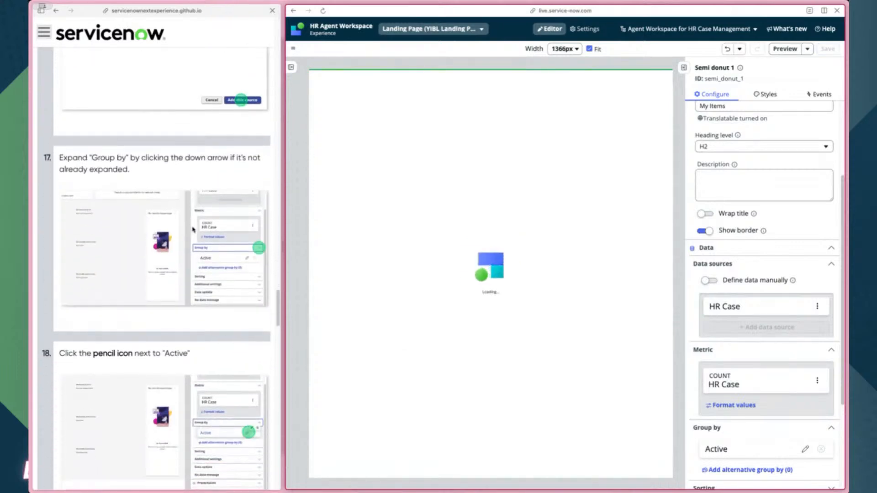
scroll(746, 316, "down", 2)
scroll(746, 316, "down", 2)
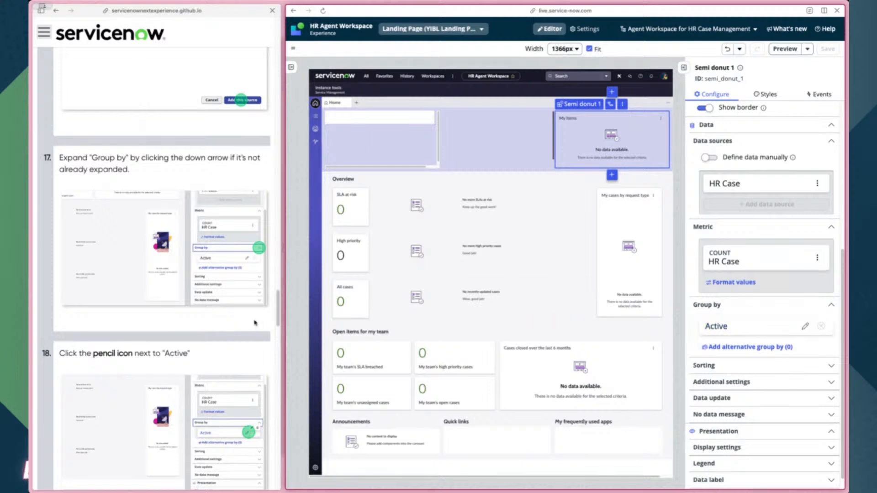
scroll(162, 256, "down", 6)
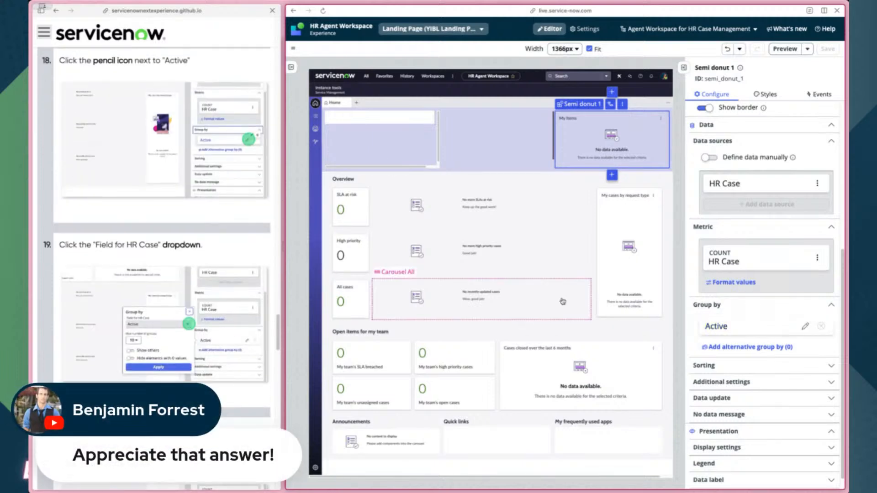
left_click(805, 327)
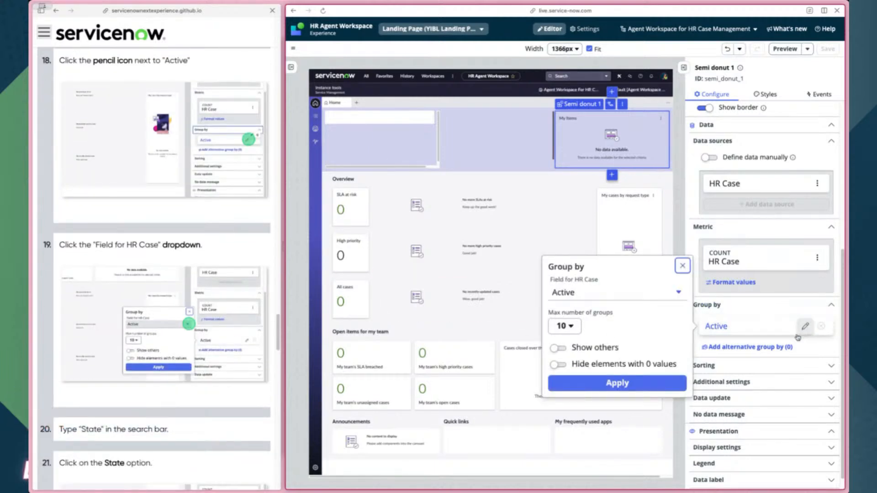
left_click(614, 297)
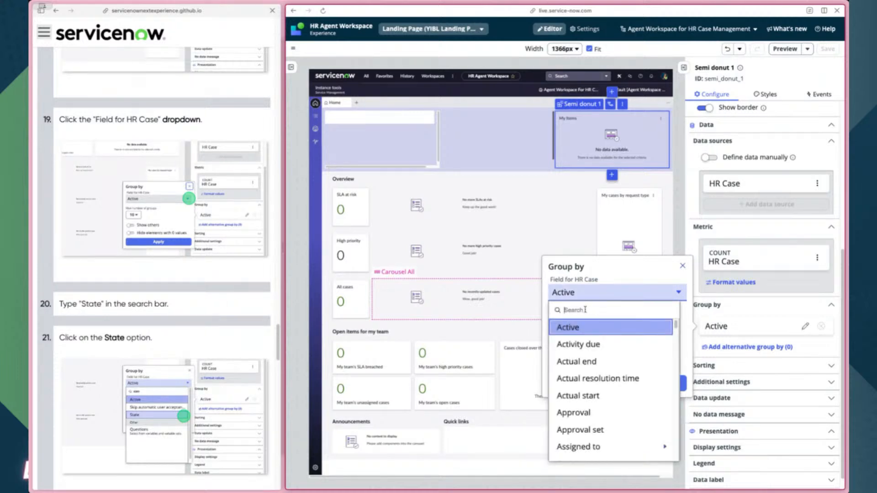
type("state")
left_click(574, 365)
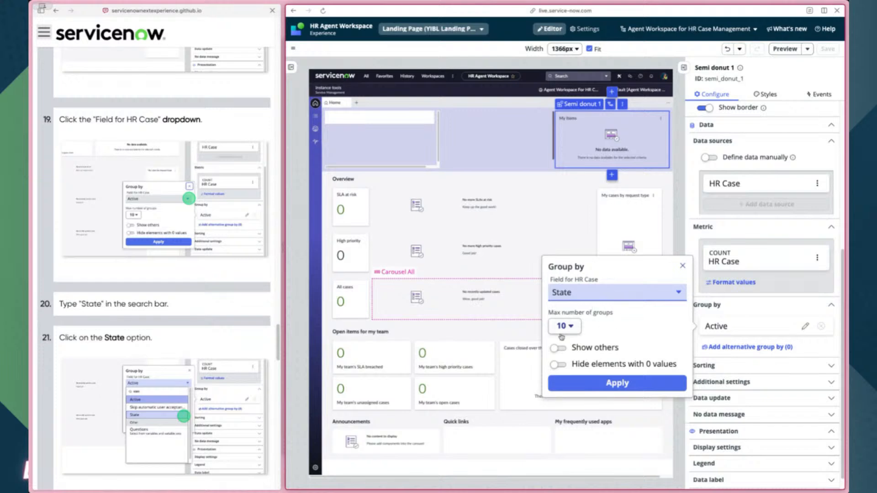
scroll(180, 347, "down", 7)
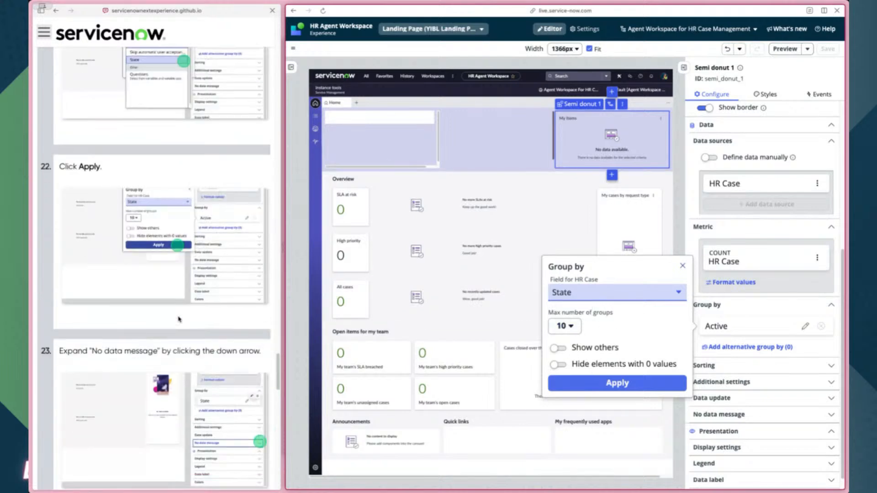
scroll(179, 319, "down", 2)
left_click(617, 383)
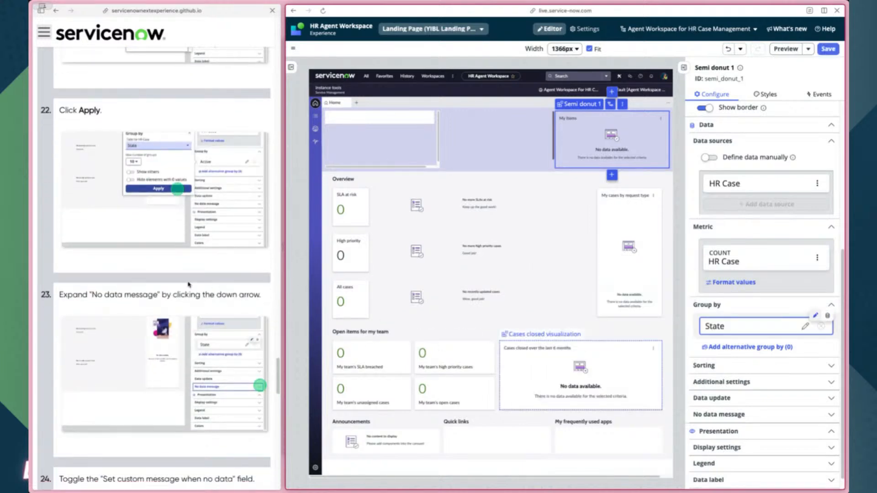
- Expand the semi donut's No data message settings and enable Set custom message when no data
scroll(188, 285, "down", 5)
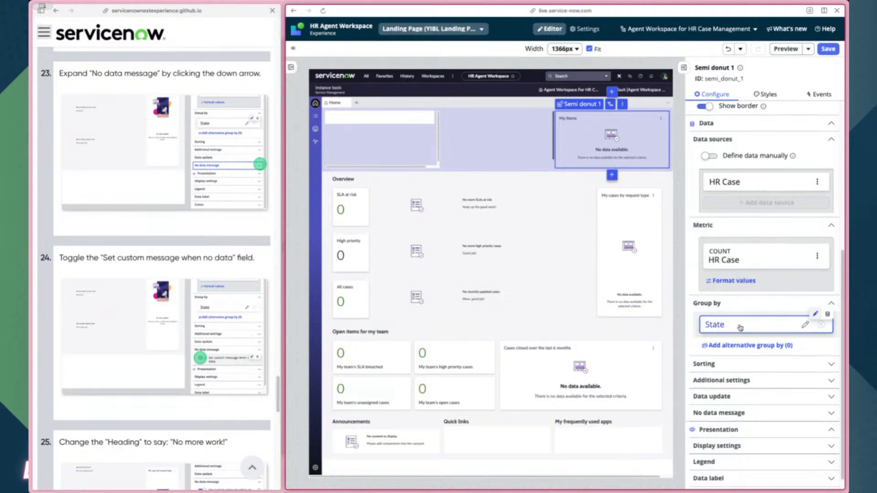
scroll(741, 327, "down", 1)
left_click(712, 397)
scroll(713, 398, "down", 1)
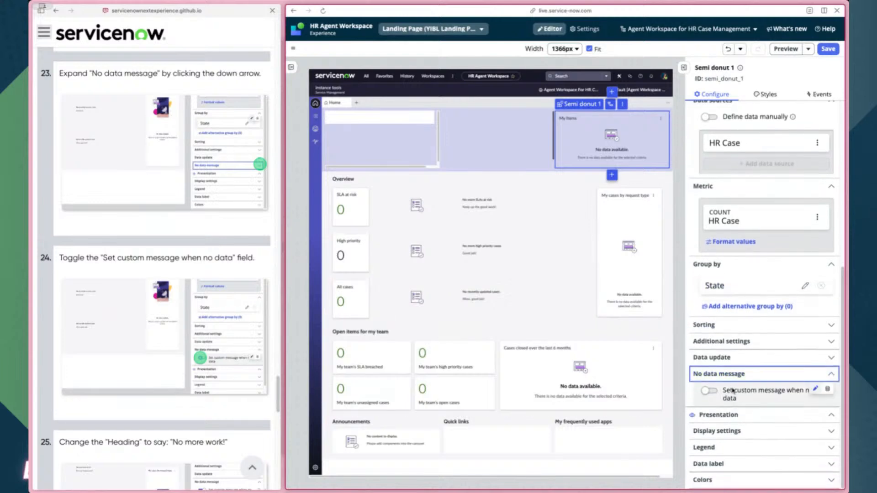
left_click(709, 391)
- Replace the no data message heading of the semi donut with "NO MORE WORK!! WEEEEEEE"
scroll(730, 400, "down", 3)
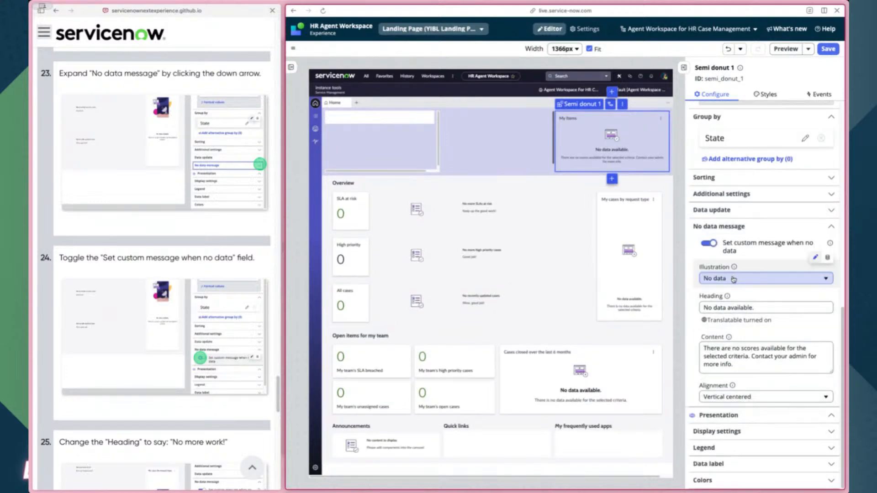
triple_click(730, 308)
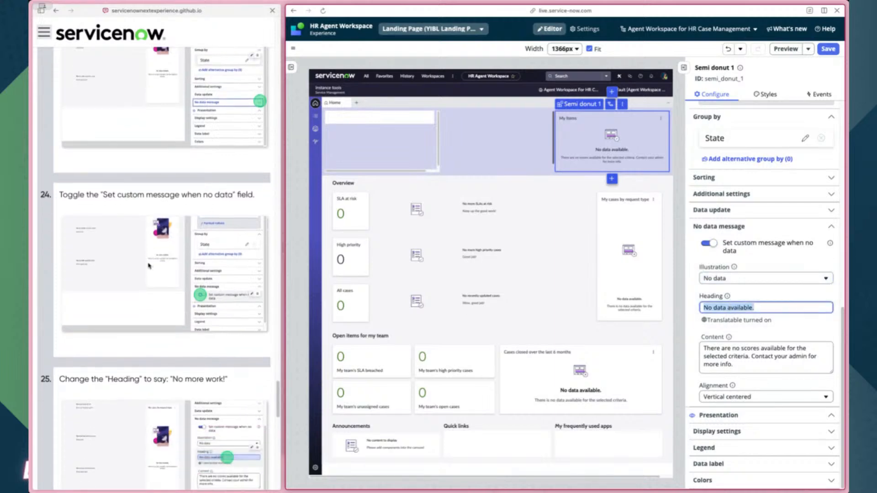
scroll(149, 266, "down", 3)
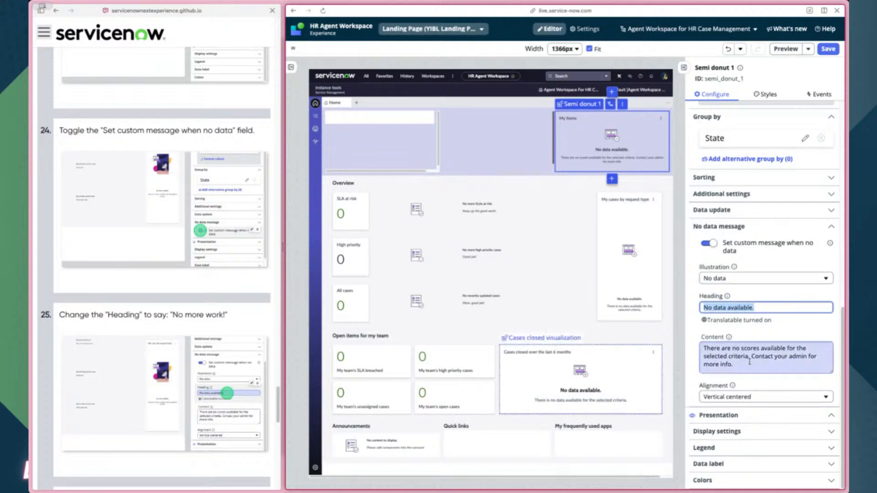
type("NO MORE WO")
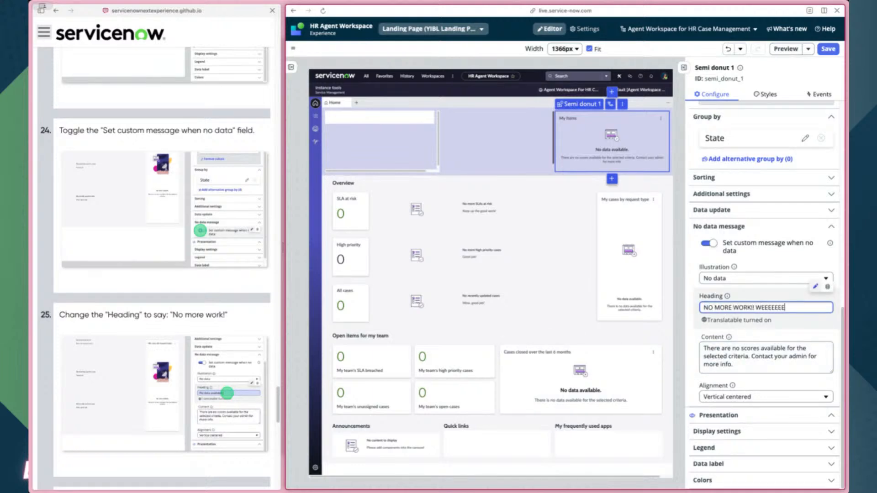
type("RK!! WEEEEEEE")
- Set the no data message content to "Go eat ice cream" and save the landing page
triple_click(753, 363)
type("Go ea")
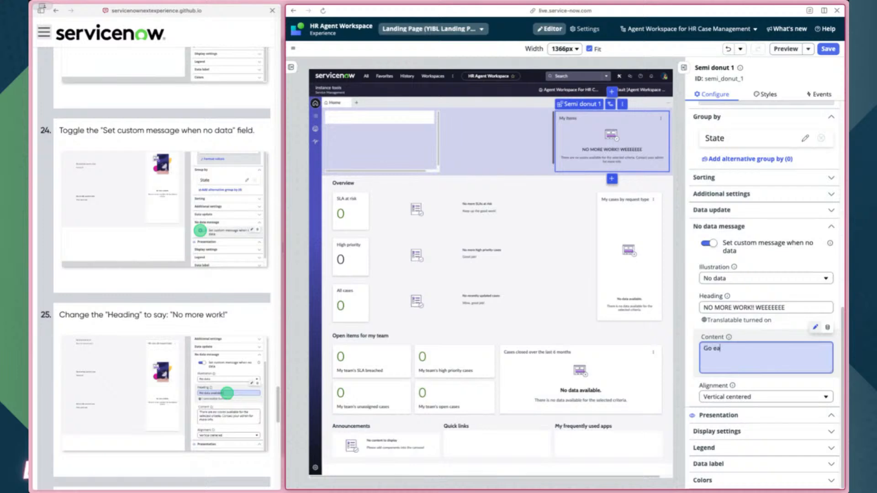
type("t ice cream")
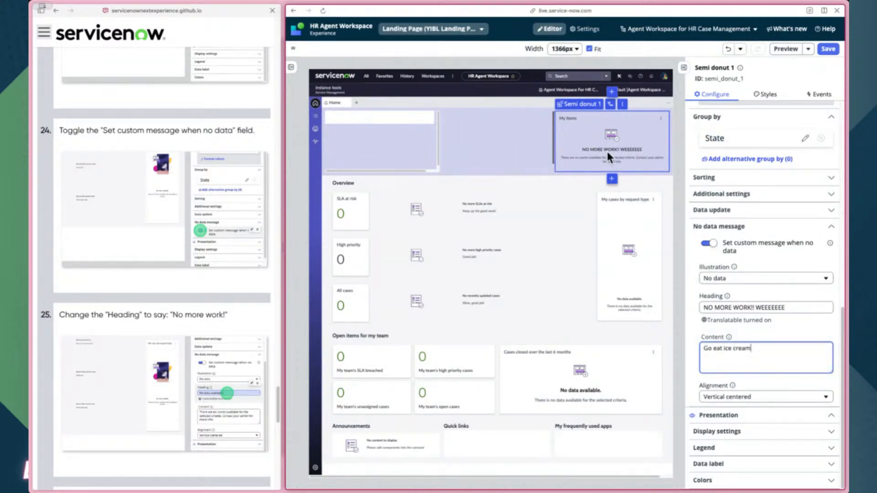
left_click(829, 50)
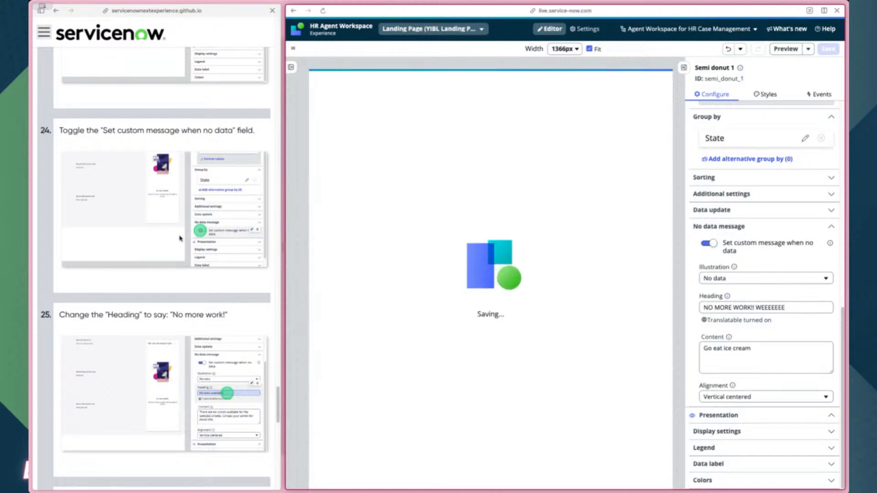
- Check the remaining Activity 5 instructions in the lab guide and continue to the Exercise 2 Overview
scroll(173, 251, "down", 3)
scroll(173, 252, "down", 1)
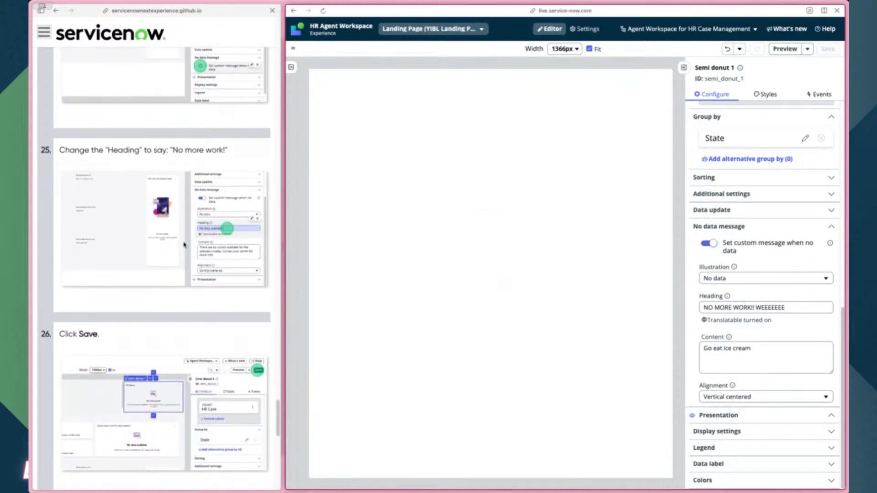
scroll(184, 245, "down", 1)
scroll(183, 247, "down", 5)
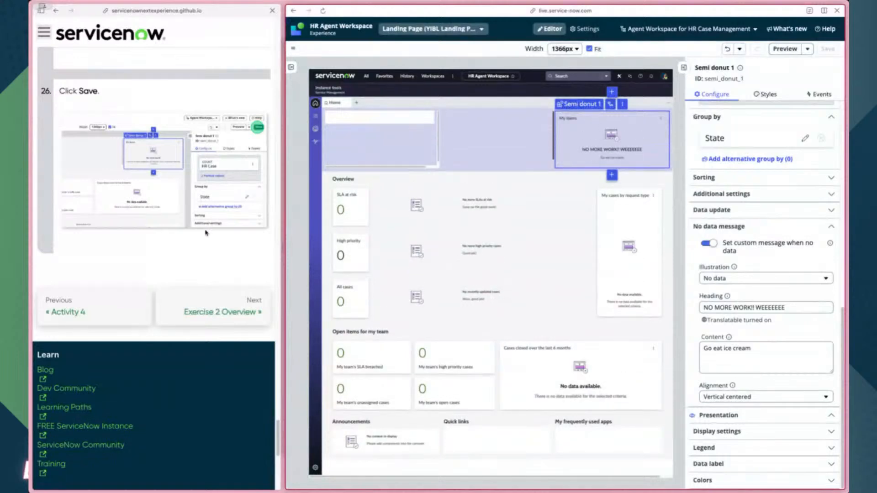
left_click(224, 312)
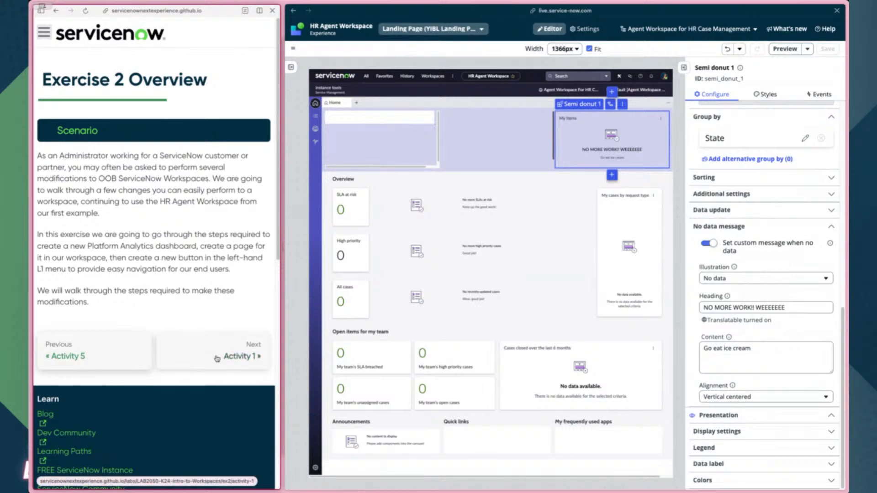
left_click(217, 359)
scroll(127, 351, "down", 6)
scroll(127, 351, "down", 3)
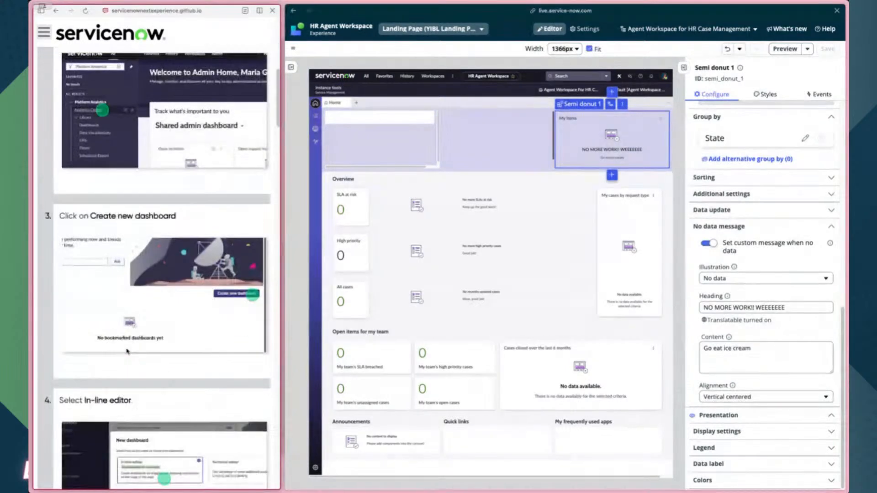
scroll(127, 351, "up", 8)
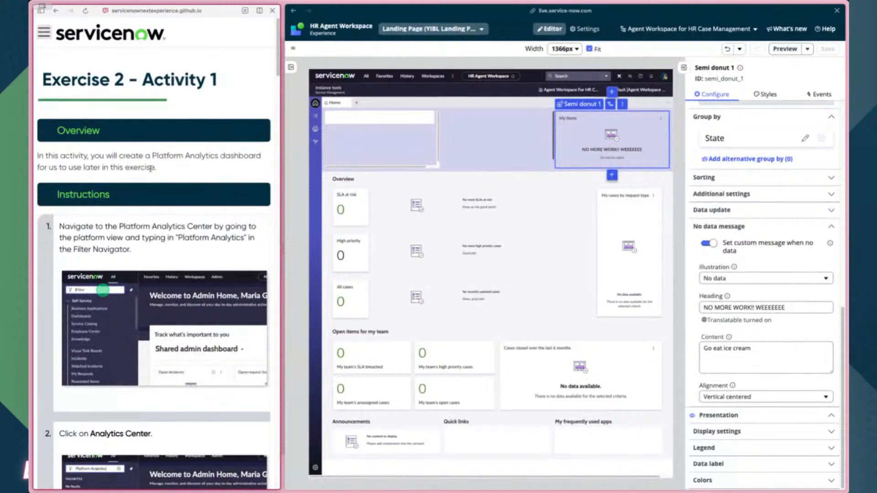
key("alt+Left")
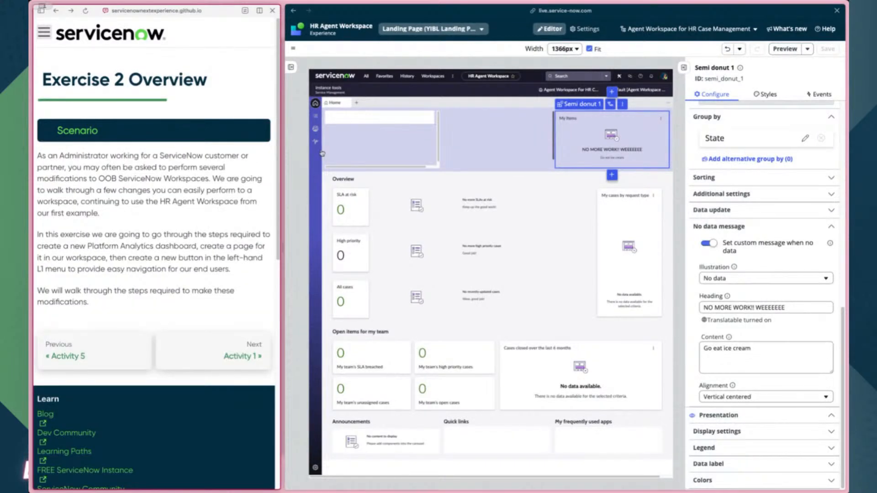
left_click(296, 136)
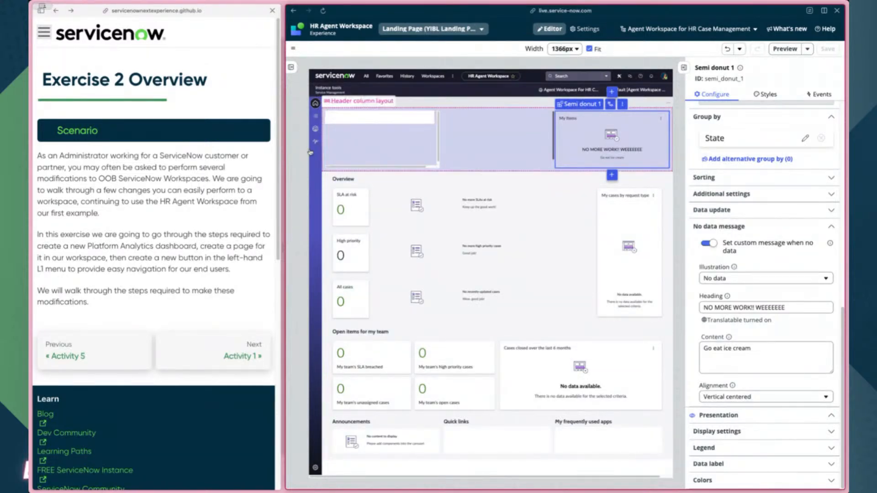
- Open Exercise 2 Activity 1 in the lab guide and skim its instructions for creating a Platform Analytics dashboard
left_click(233, 356)
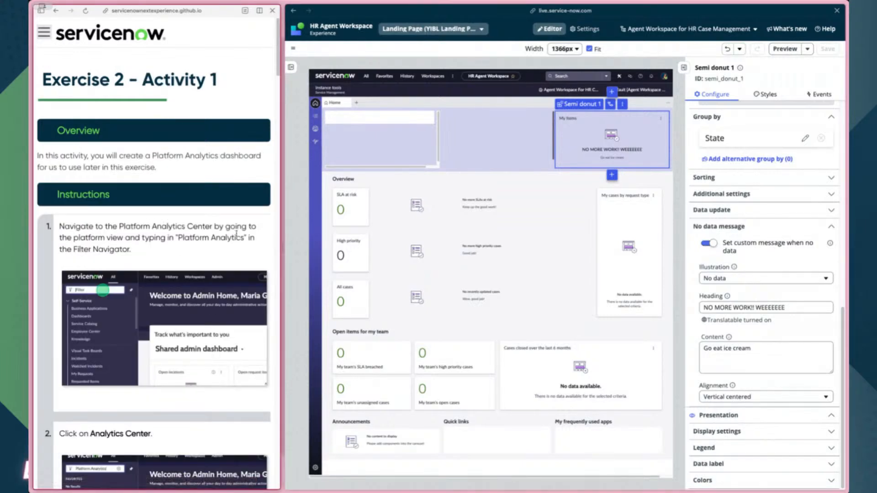
scroll(209, 210, "down", 3)
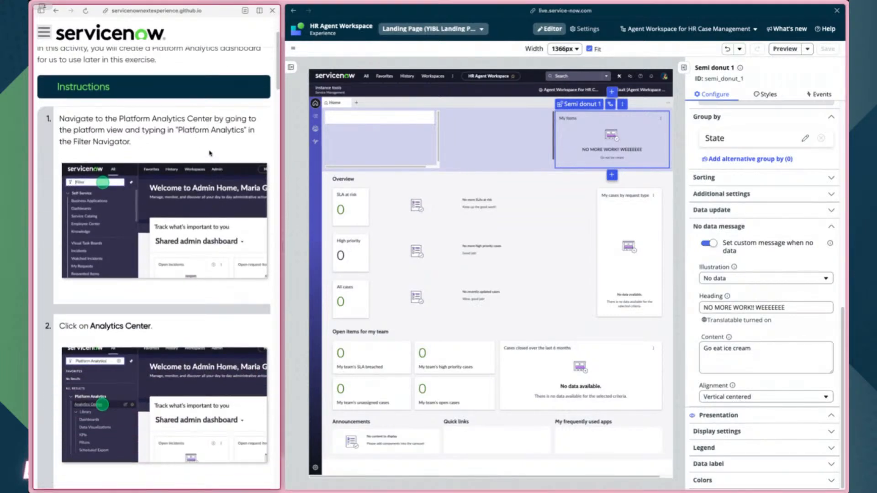
scroll(211, 153, "down", 10)
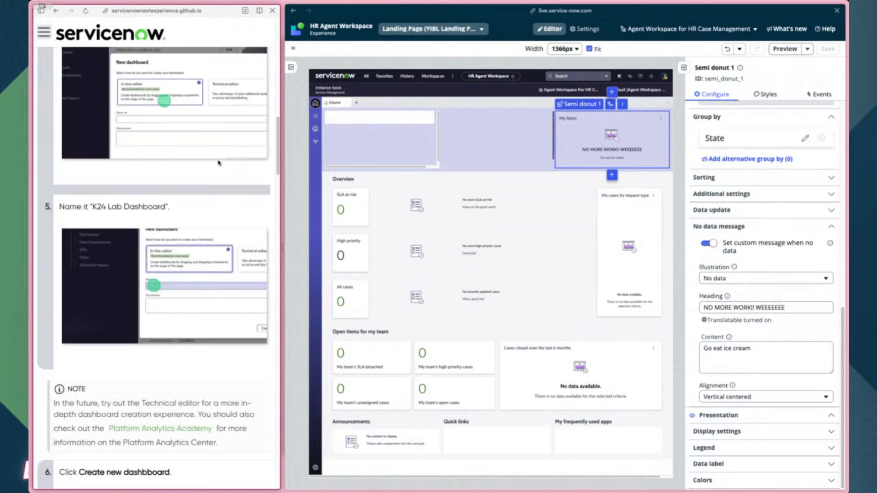
scroll(217, 163, "up", 8)
scroll(219, 163, "up", 7)
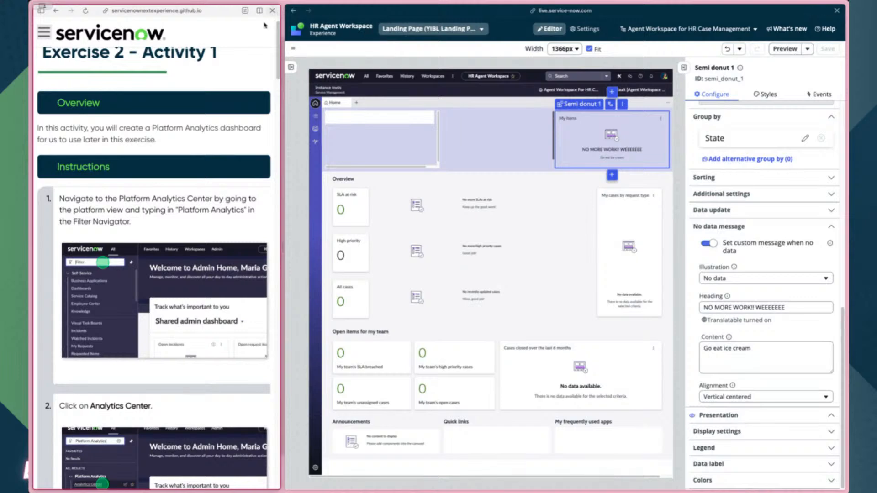
- Arrange the ServiceNow home tab and the Exercise 2 Activity 1 guide together in a separate split view
mouse_move(54, 108)
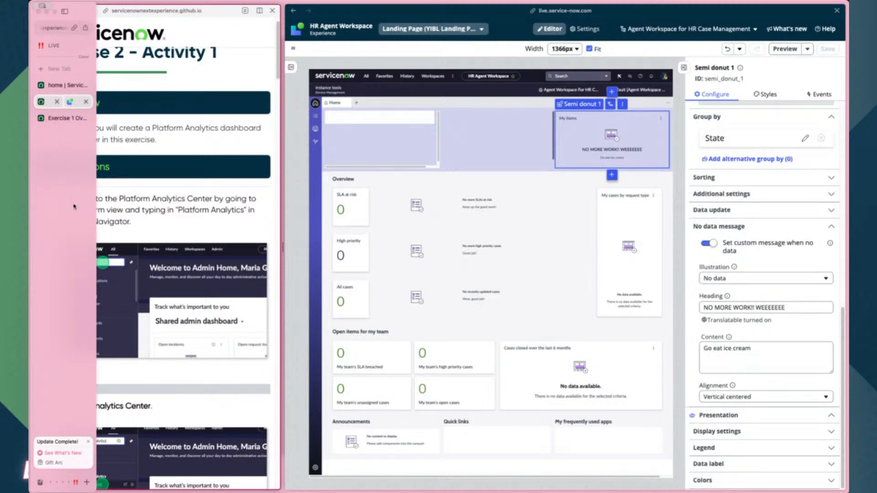
left_click(78, 120)
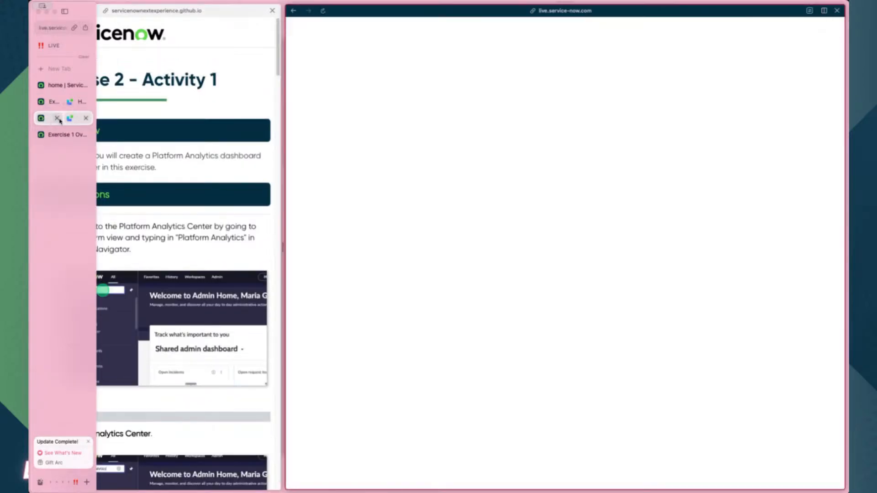
left_click(86, 119)
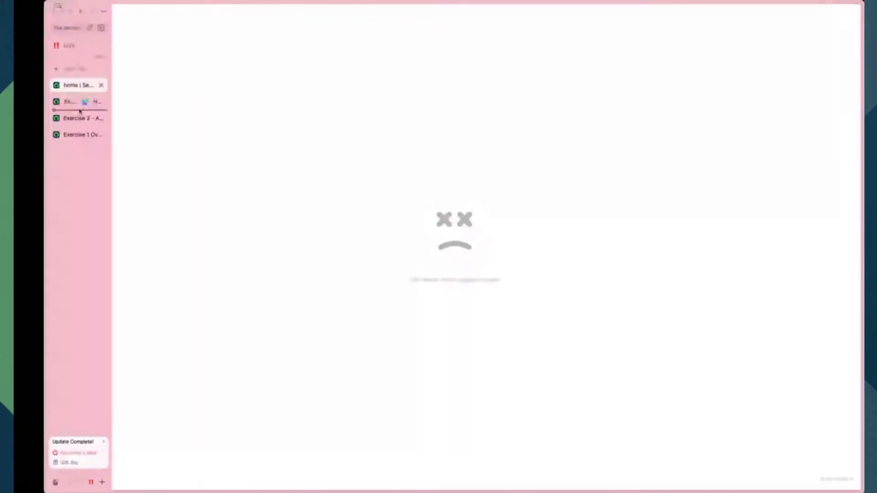
left_click_drag(79, 119, 78, 118)
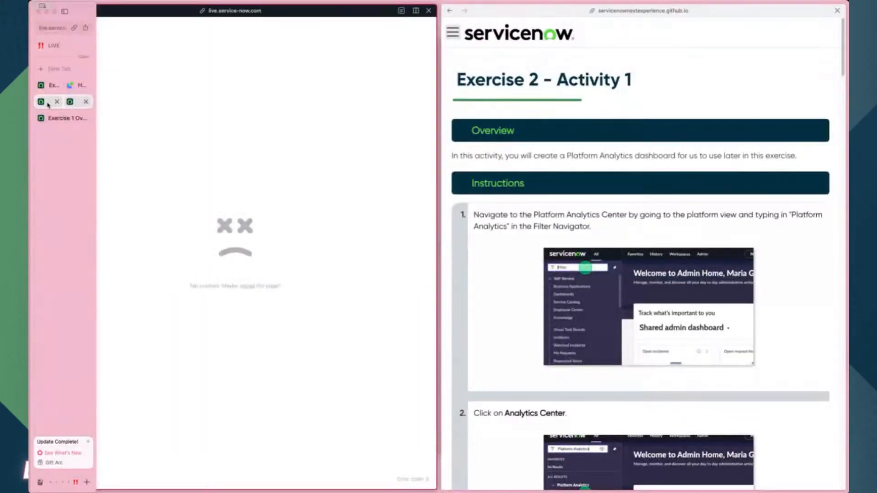
- Reopen the HR Agent Workspace landing page and pair it in a split view with a narrower Exercise 2 Activity 1 guide
key("super+s")
left_click(65, 117)
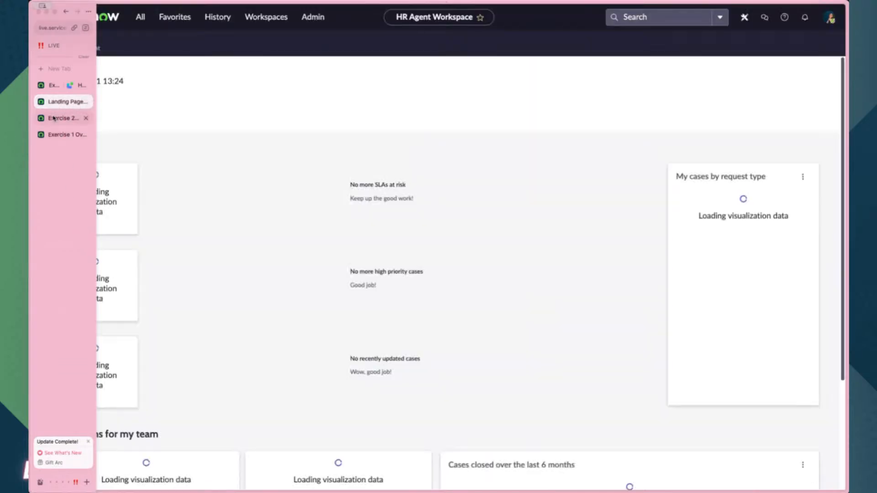
left_click(53, 117)
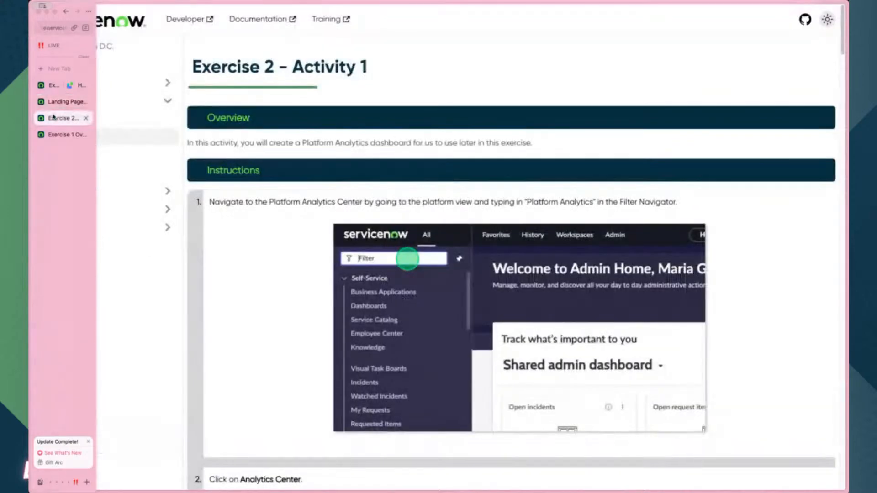
left_click(85, 101)
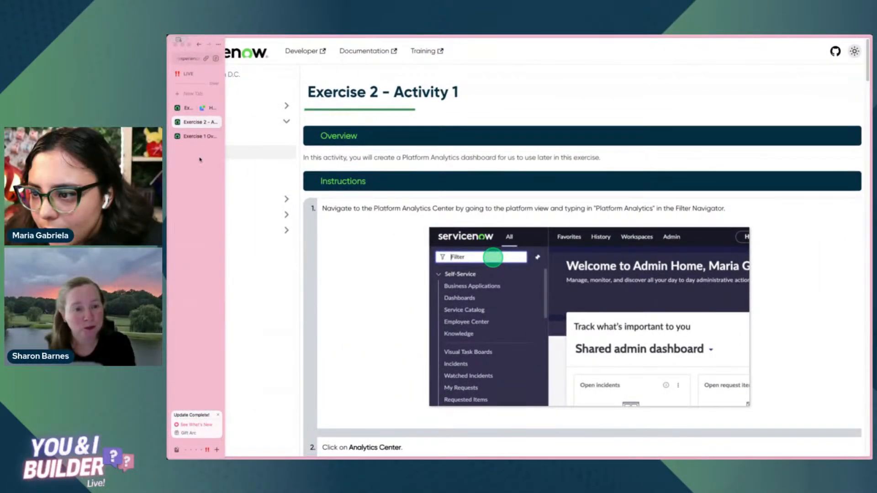
key("super+shift+t")
left_click(193, 122)
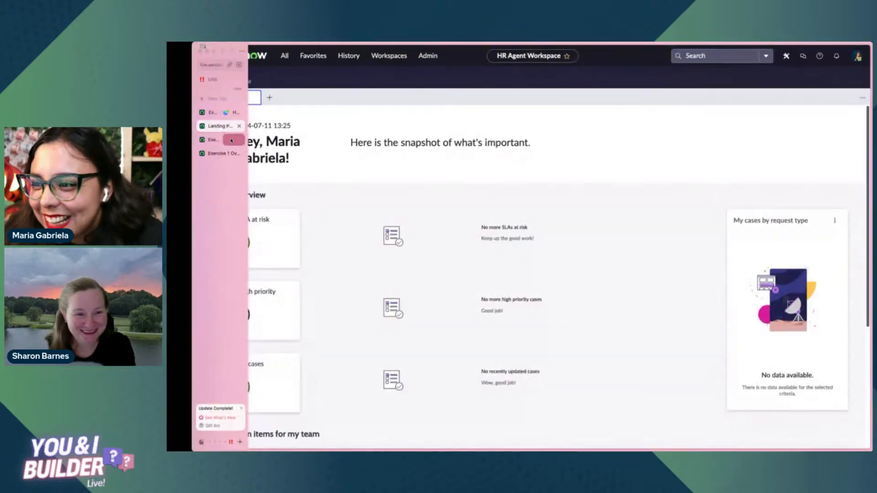
left_click(231, 141, "ctrl")
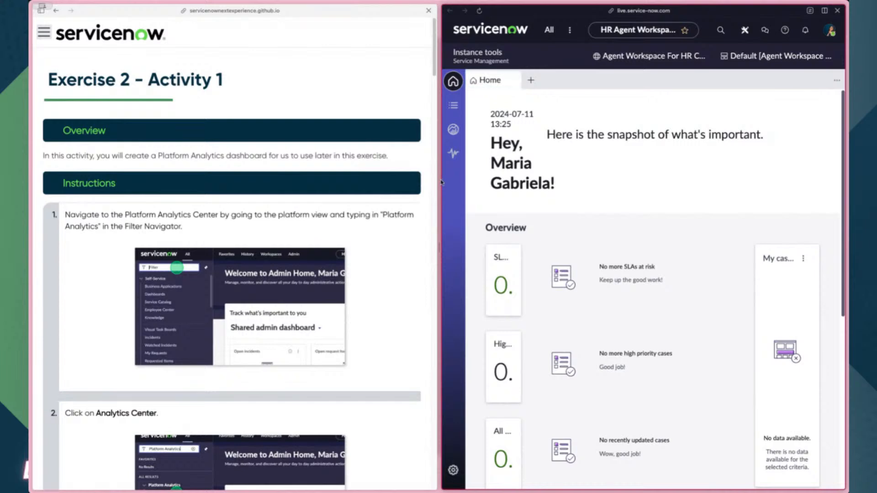
left_click_drag(439, 182, 282, 200)
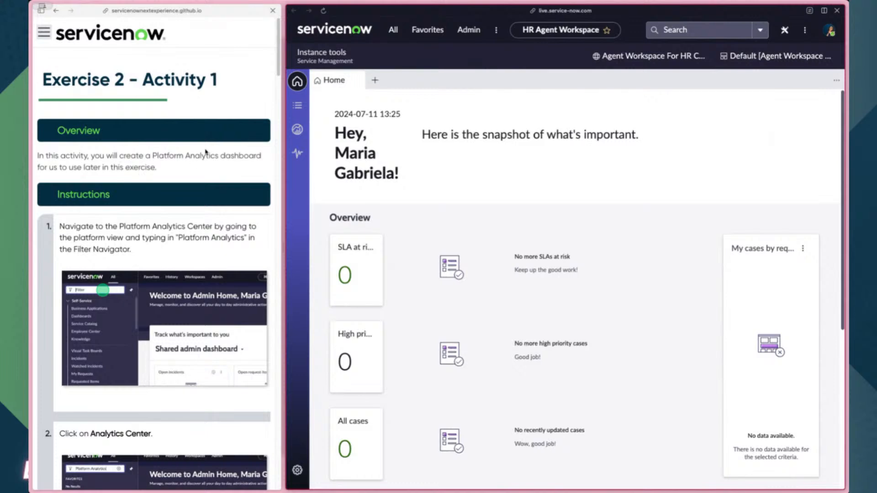
- Filter the ServiceNow navigator for "platform analy" and open the Analytics Center
left_click(394, 31)
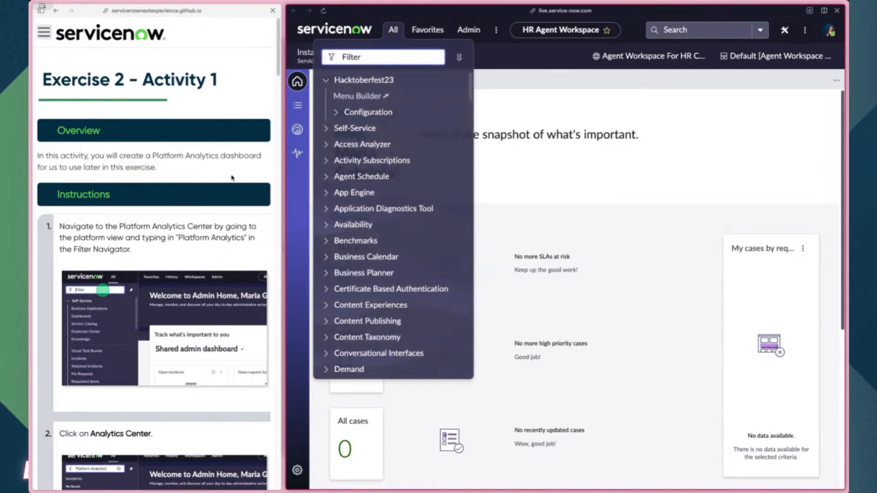
scroll(232, 178, "down", 2)
type("pl")
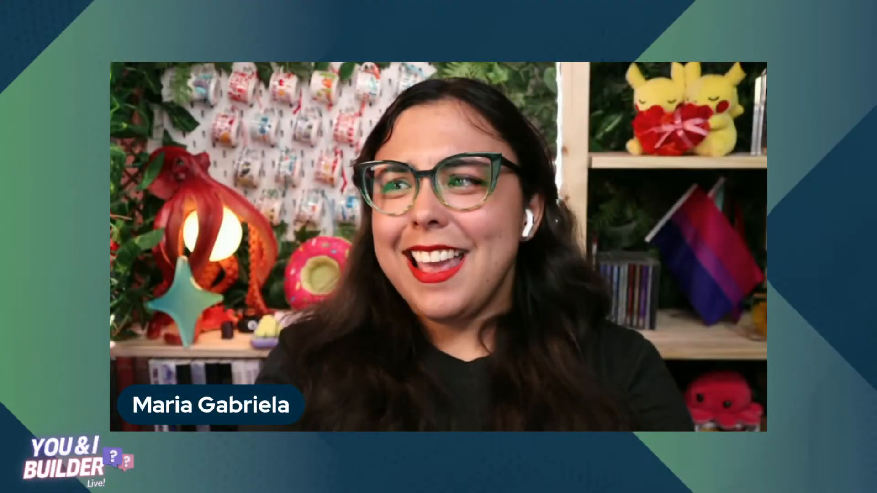
type("atform analy")
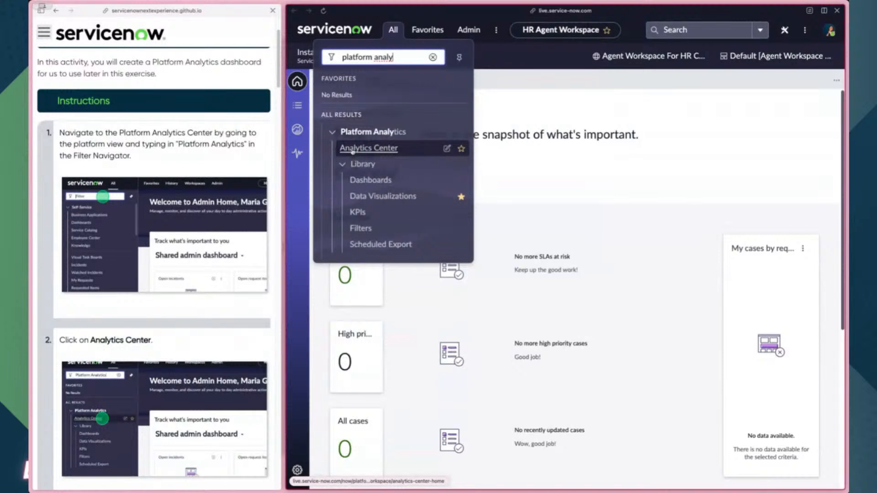
left_click(352, 150)
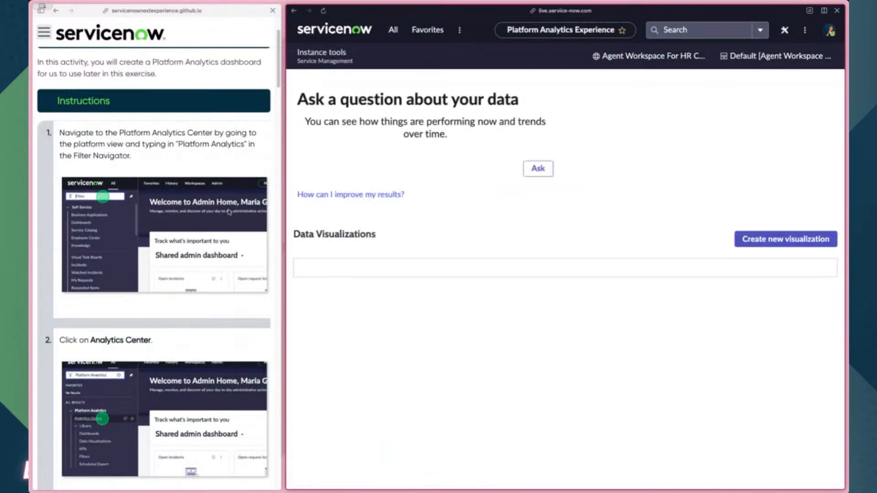
- Create a new dashboard with the In-line editor, named "YIBL Lab Dashboard"
scroll(284, 244, "down", 8)
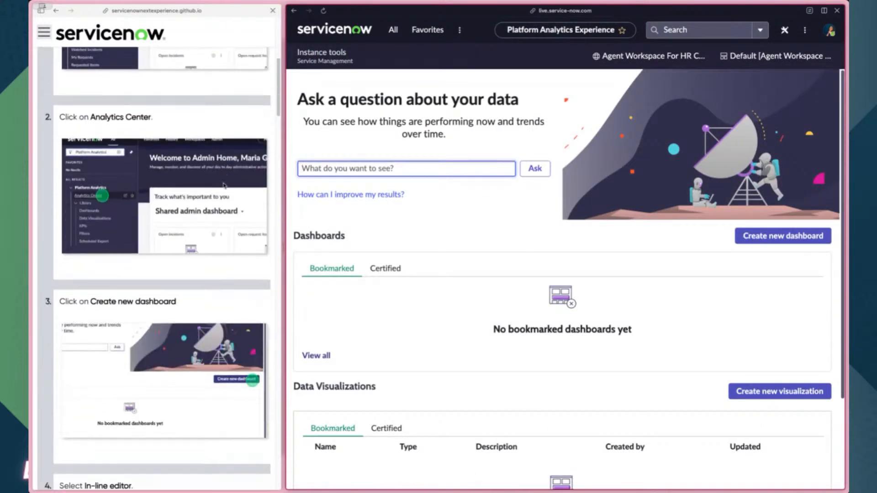
left_click(791, 240)
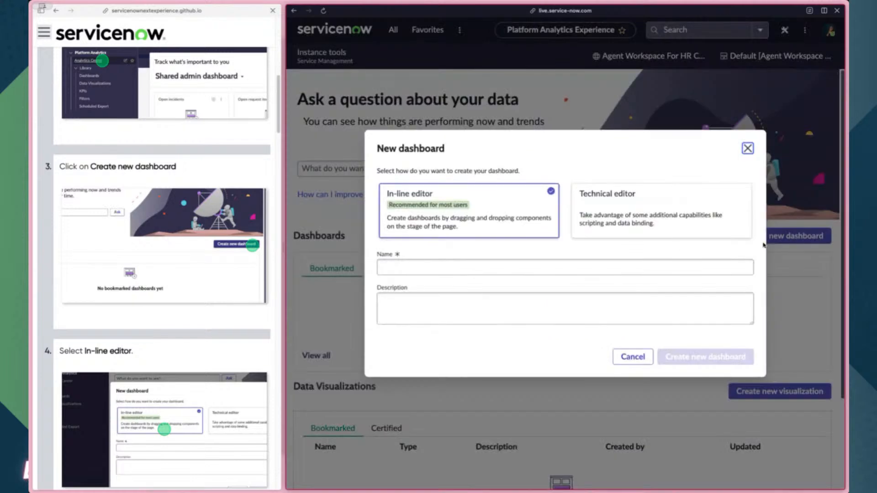
scroll(160, 274, "down", 7)
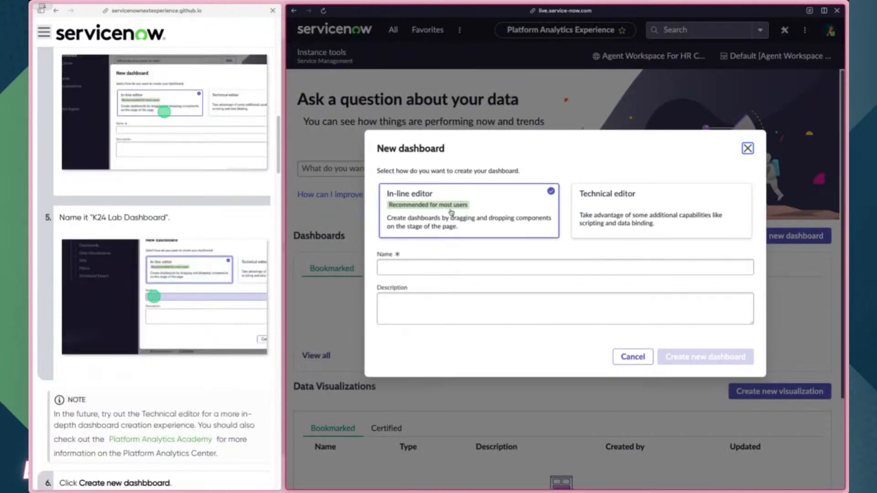
left_click(448, 229)
left_click(404, 270)
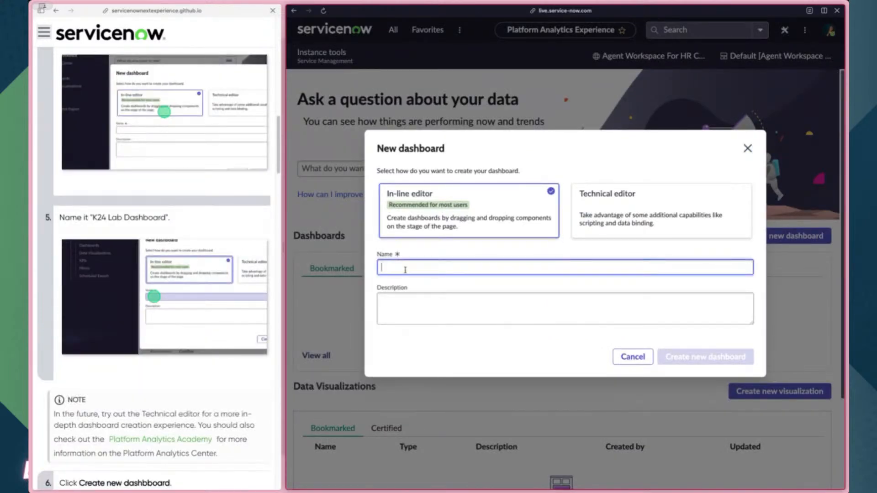
type("YIBL Lab Dashboard")
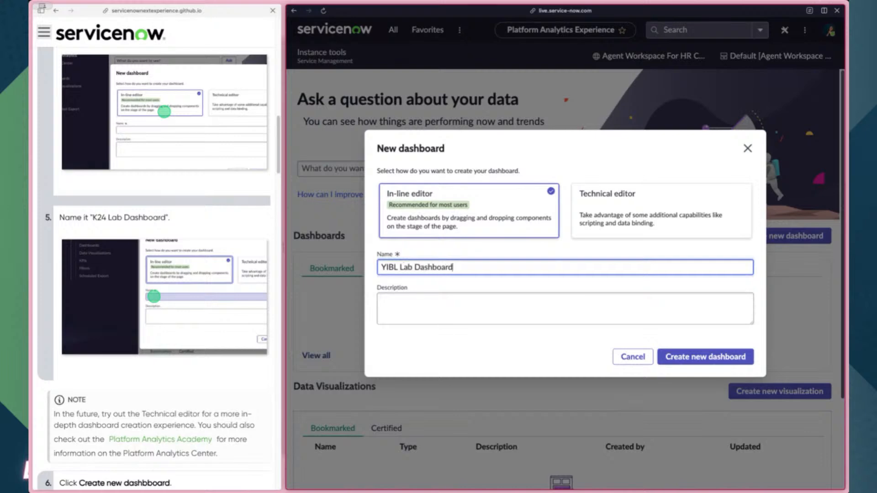
left_click(704, 358)
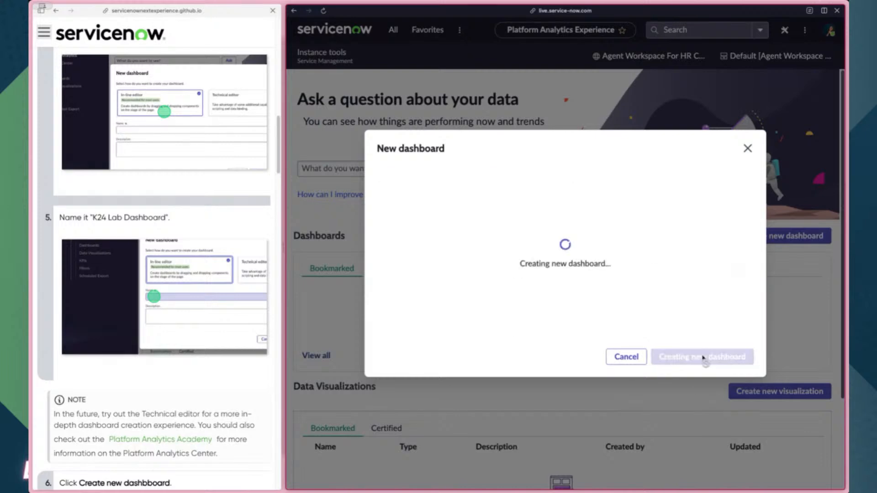
- Add a Heading element to the dashboard and set its style to Header-hero
scroll(169, 298, "down", 3)
scroll(170, 298, "down", 10)
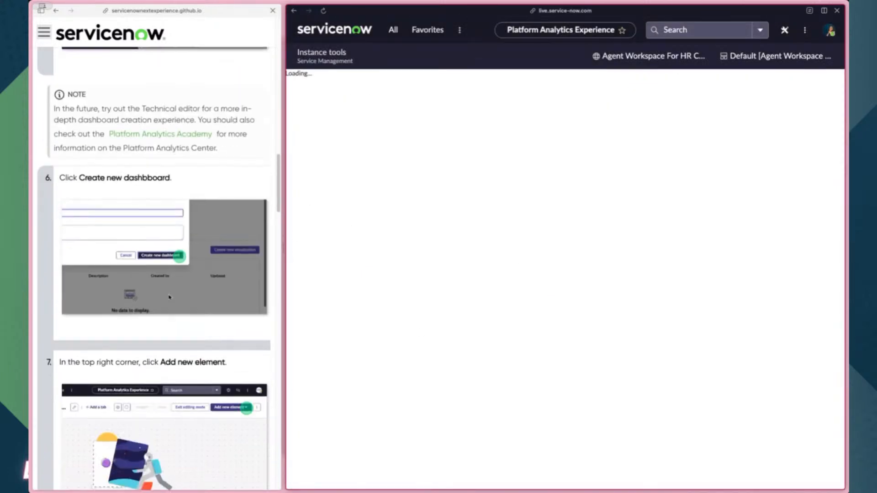
scroll(249, 251, "down", 3)
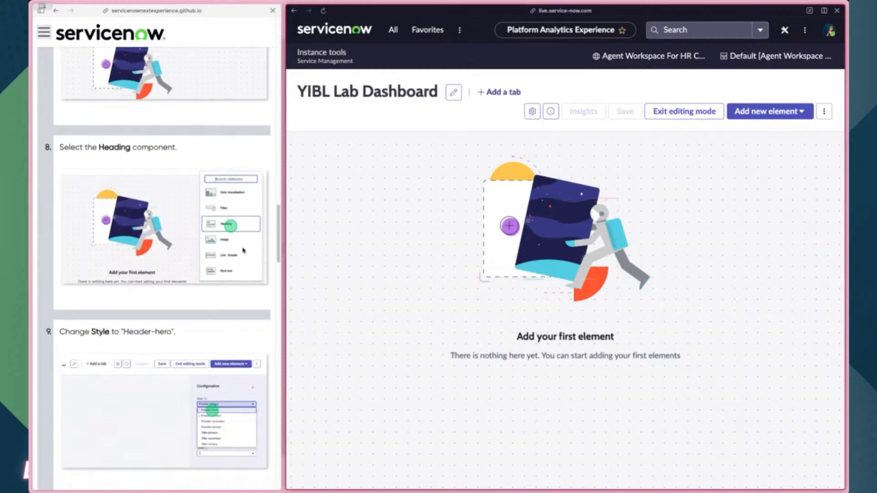
scroll(233, 233, "up", 2)
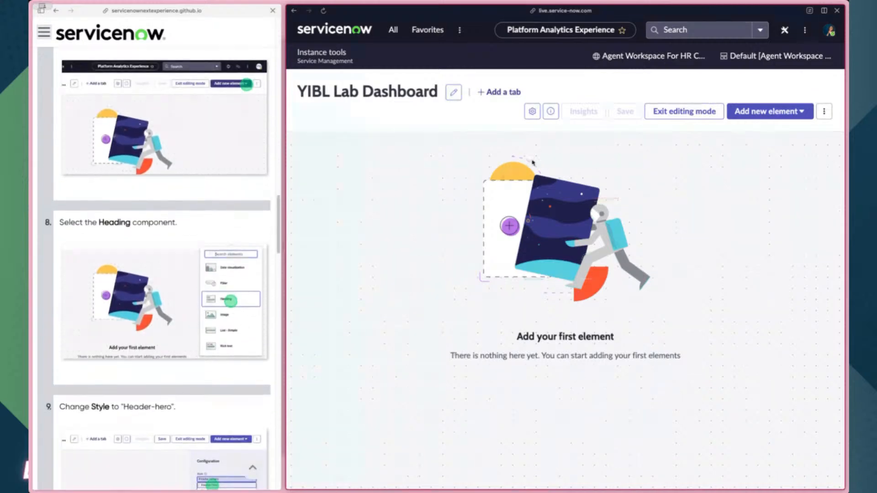
left_click(746, 115)
left_click(758, 232)
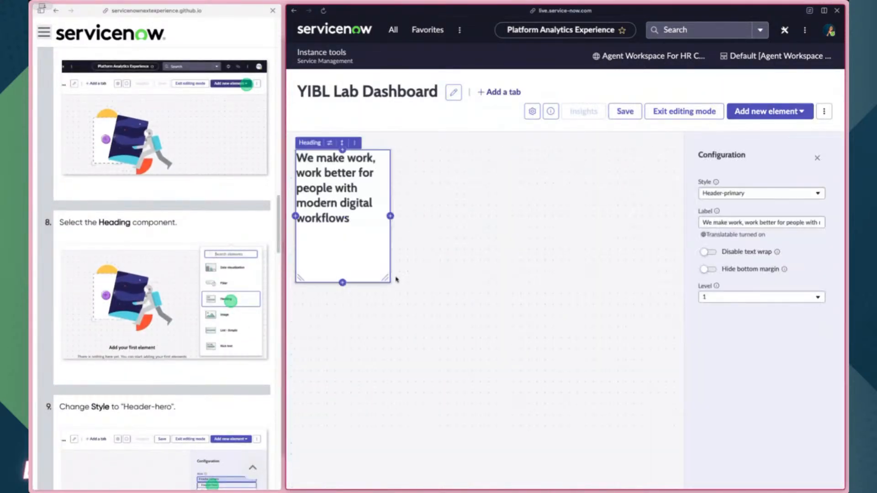
left_click(715, 197)
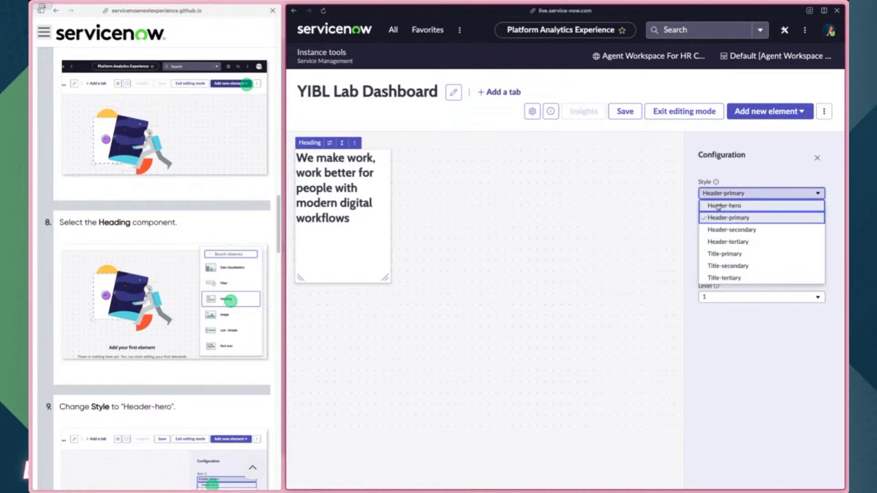
left_click(719, 204)
- Label the heading "You & I Builder Live! Lab Dashboard" and stretch it across the full canvas width at about one line high
scroll(167, 297, "down", 10)
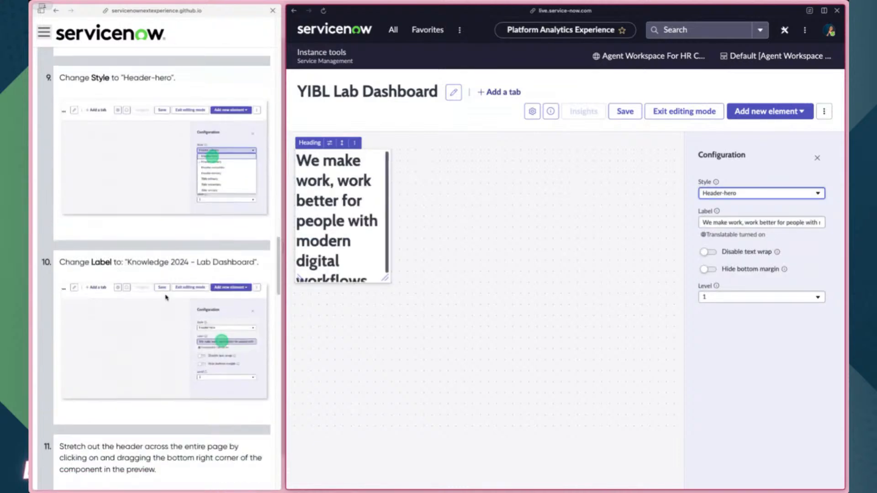
triple_click(718, 223)
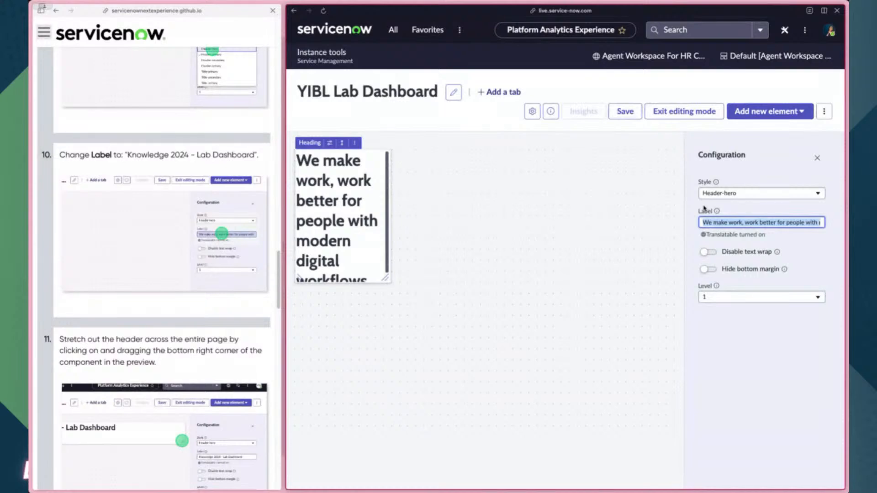
type("You & I Builder Live! Lab Dash")
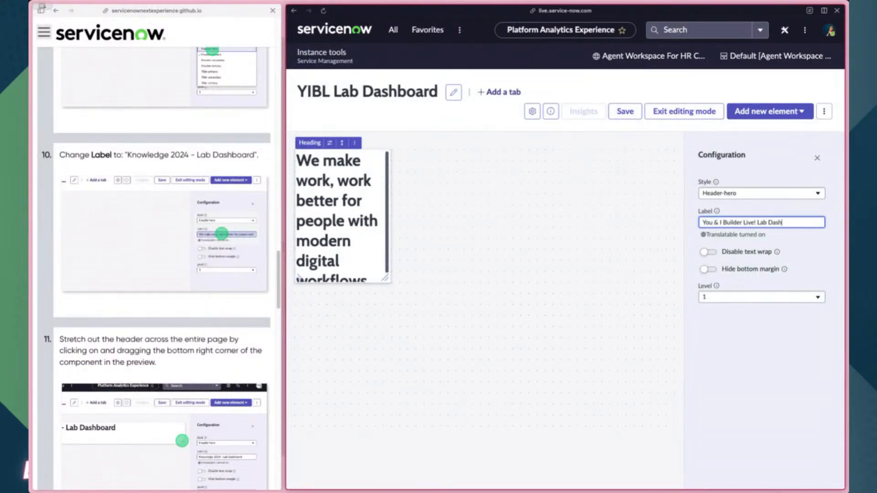
left_click(739, 348)
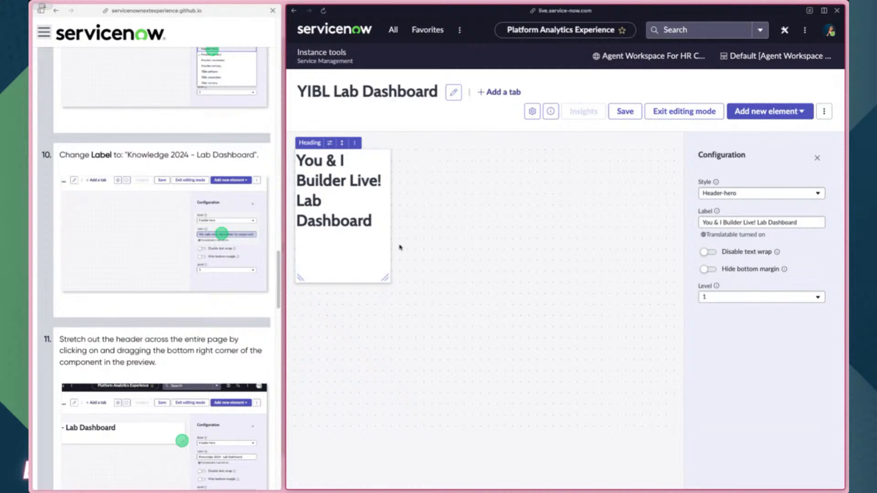
scroll(233, 304, "down", 2)
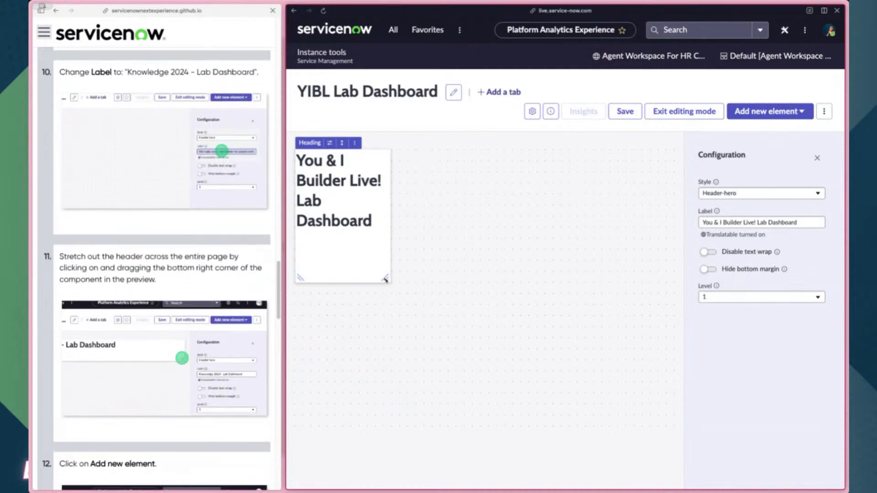
left_click_drag(386, 280, 670, 180)
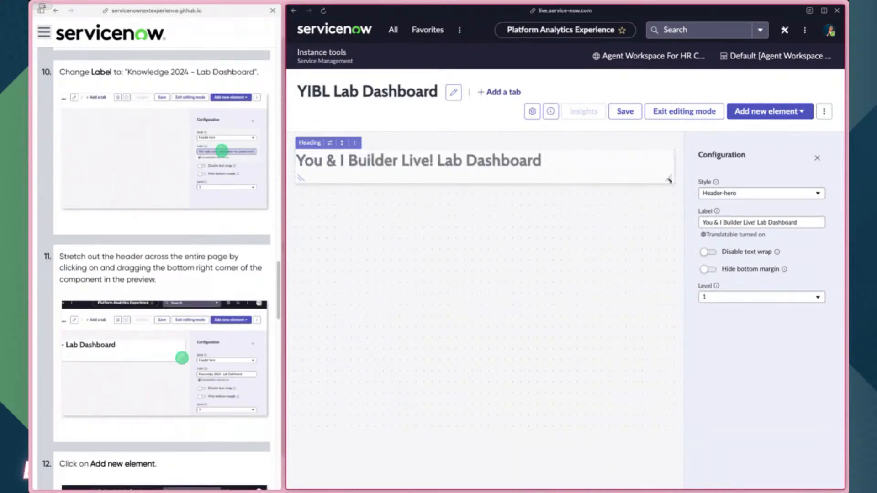
- Add a List - Simple element to the dashboard below the heading
scroll(277, 271, "down", 6)
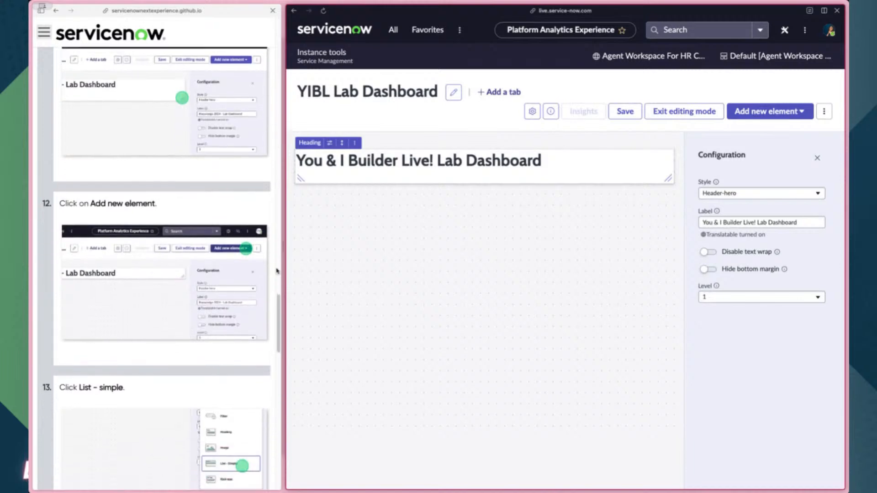
left_click(760, 112)
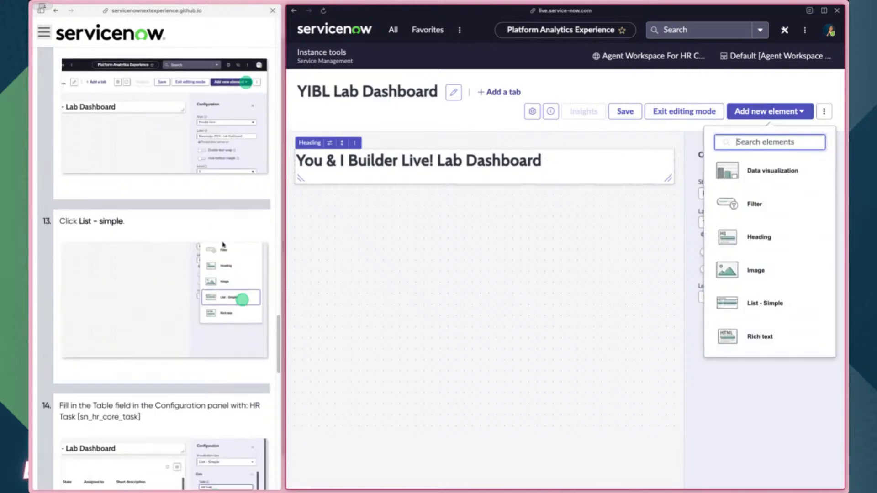
left_click(748, 298)
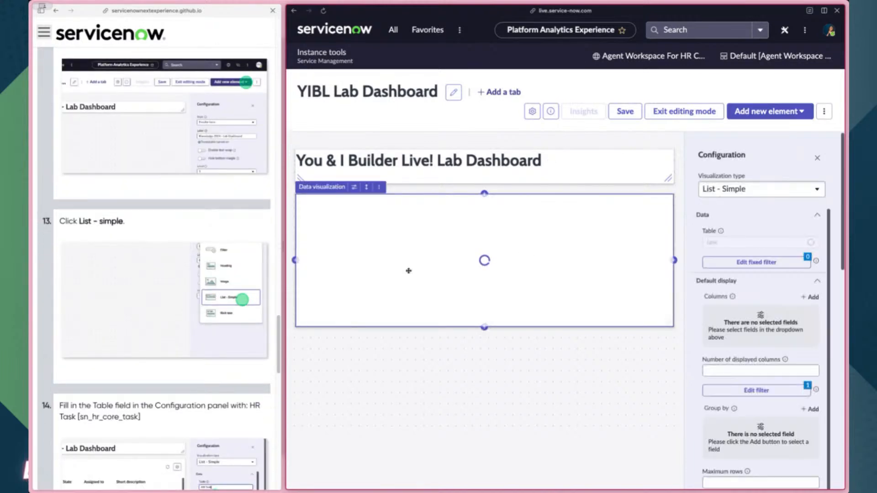
- Try to edit the simple list's Table field following the guide's HR Task instruction, and save the dashboard
scroll(129, 341, "down", 5)
scroll(129, 342, "down", 3)
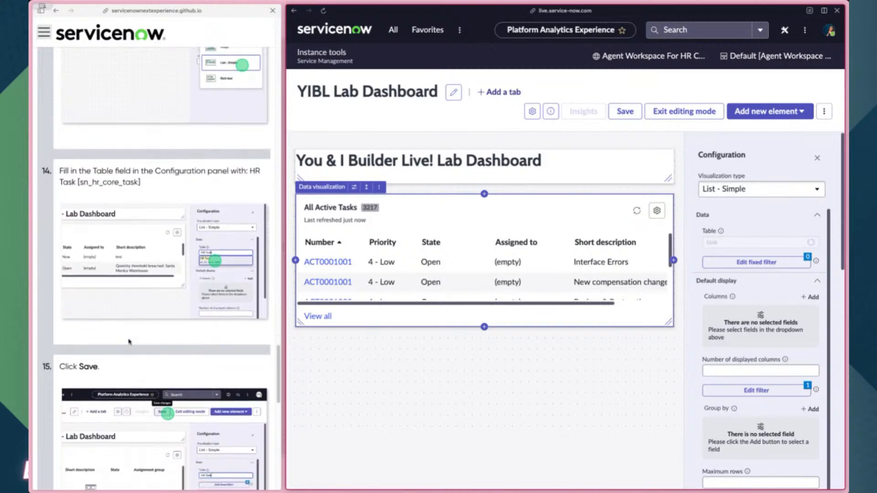
left_click(758, 189)
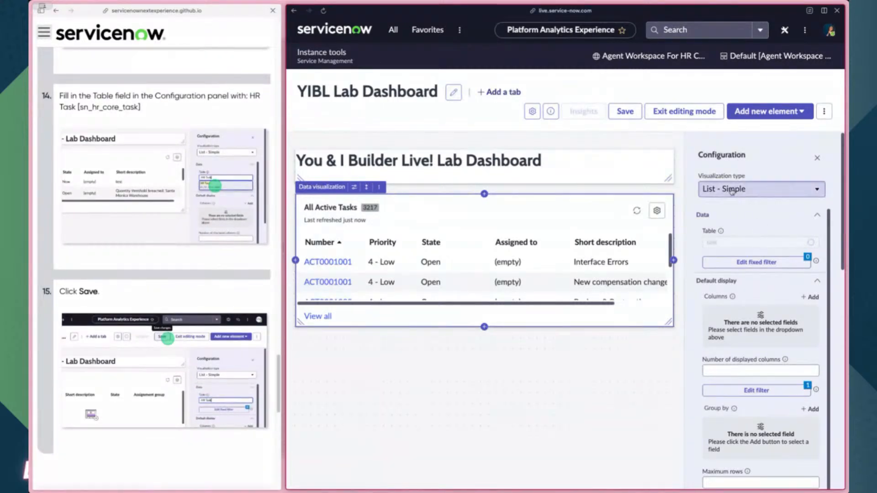
left_click(742, 188)
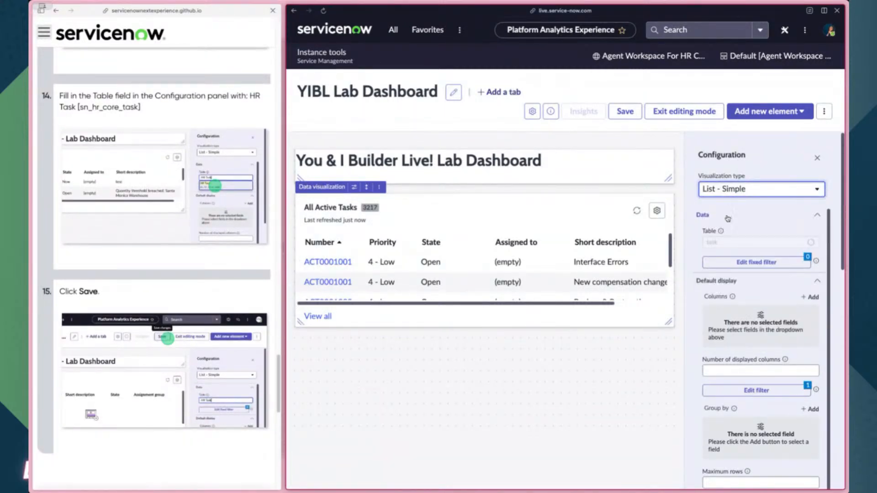
left_click(734, 245)
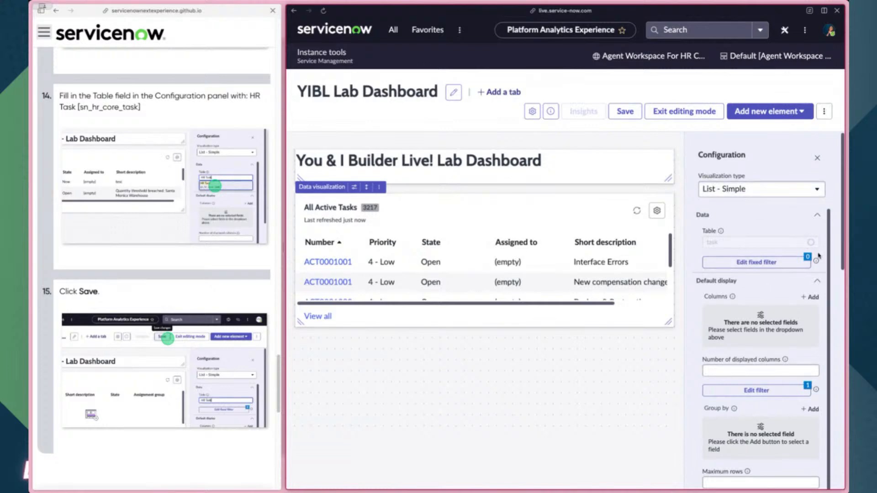
left_click(626, 112)
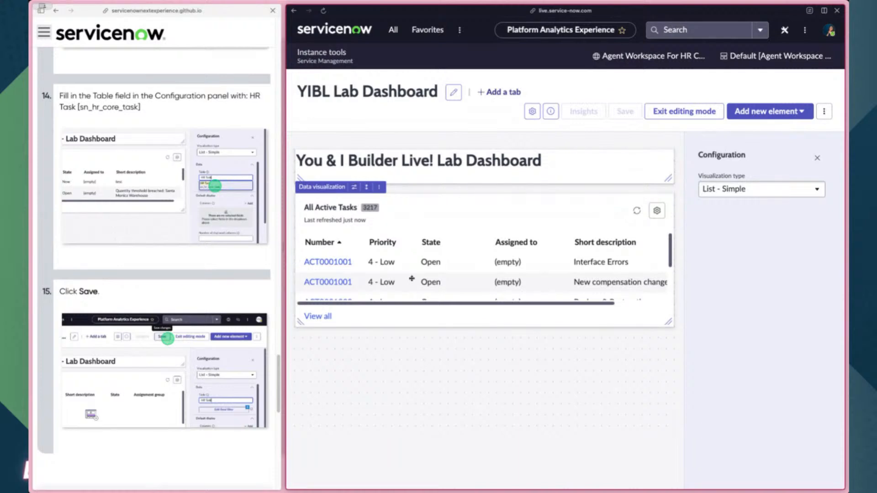
- Close the incomplete configuration of the All Active Tasks list and reopen it so its data settings can be edited
left_click(379, 187)
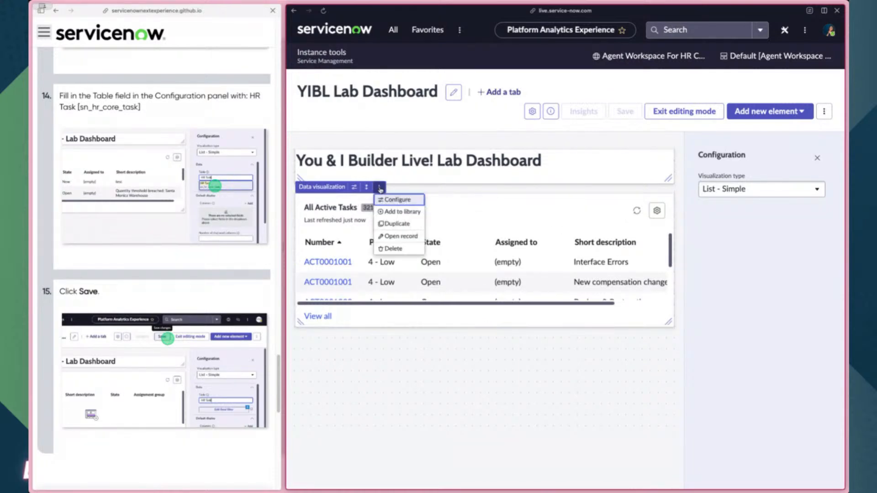
key("Escape")
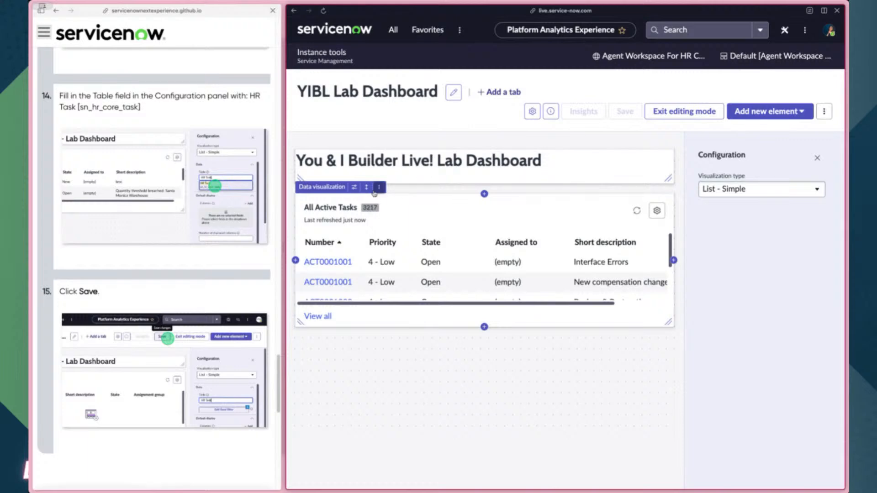
left_click(379, 187)
left_click(817, 158)
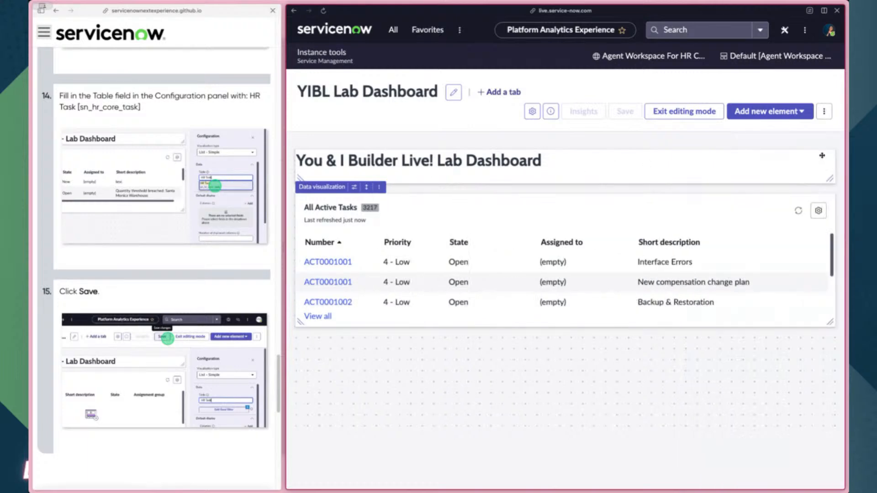
left_click(379, 187)
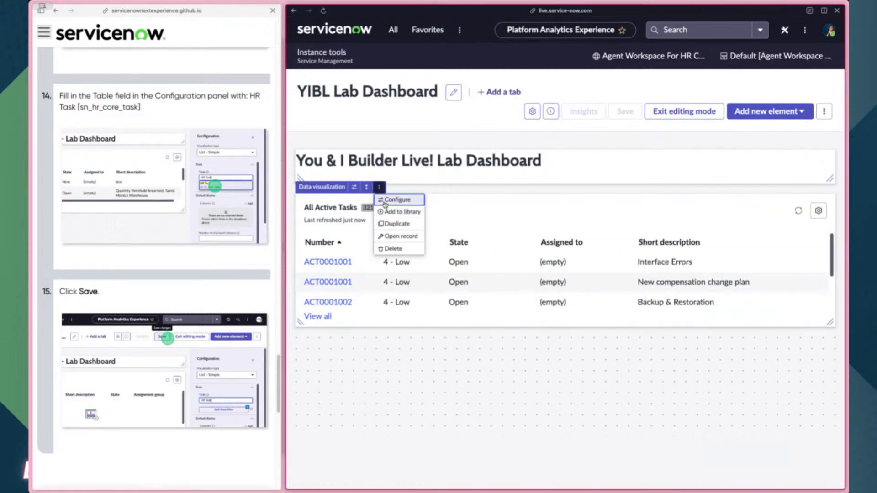
left_click(385, 200)
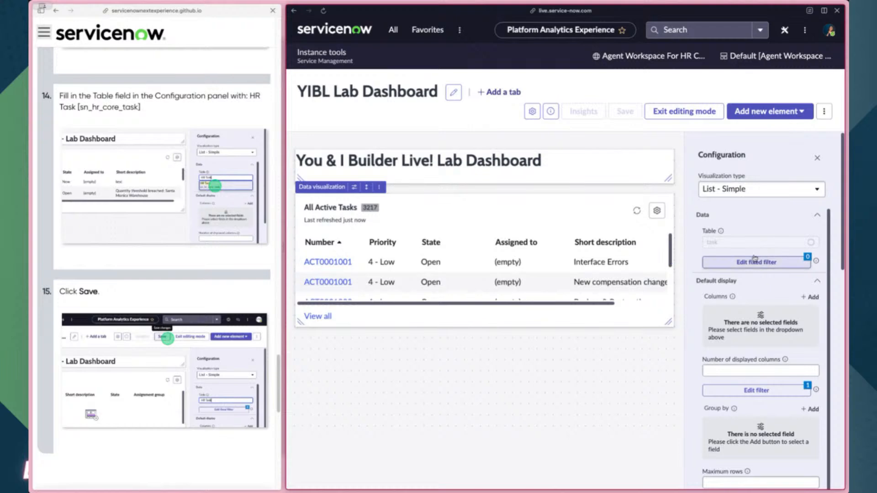
- Set the source table of the All Active Tasks simple list to HR Task (sn_hr_core_task)
left_click(759, 263)
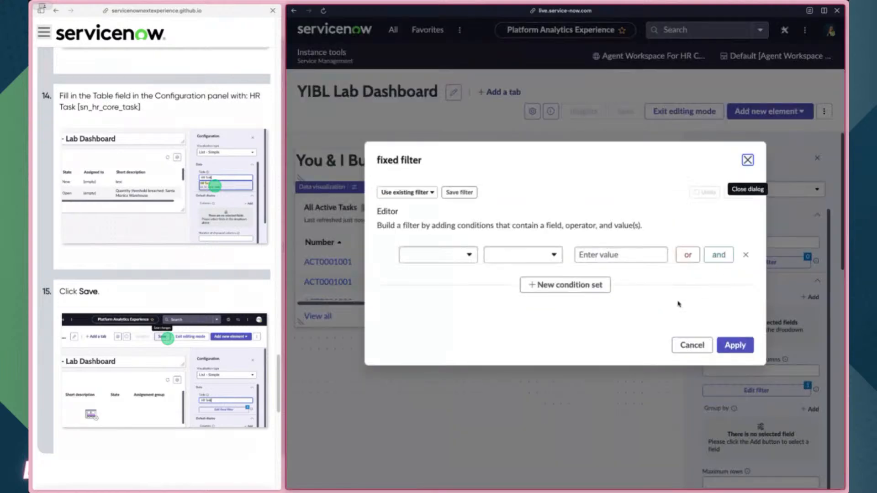
left_click(692, 345)
left_click(737, 243)
triple_click(736, 242)
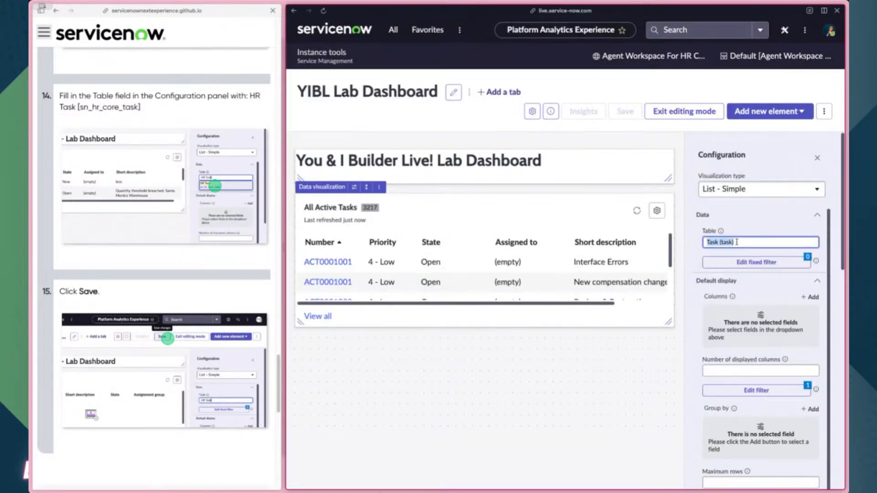
type("HR t")
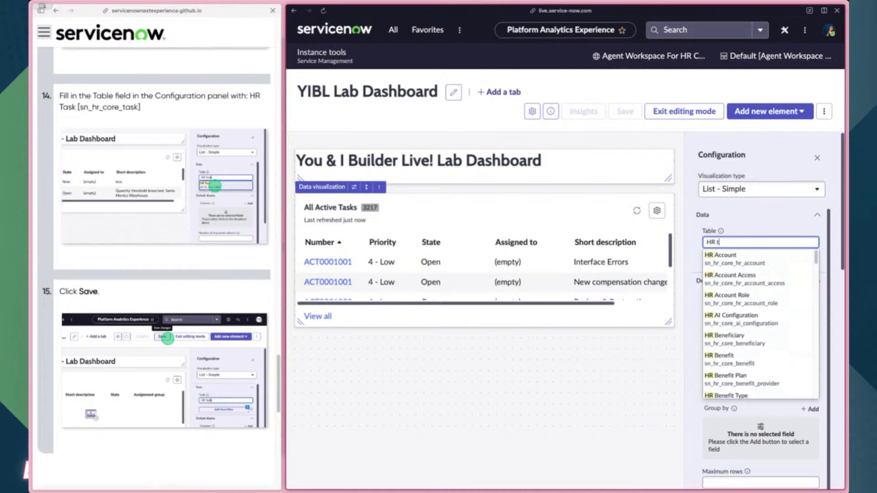
type("ask")
left_click(743, 259)
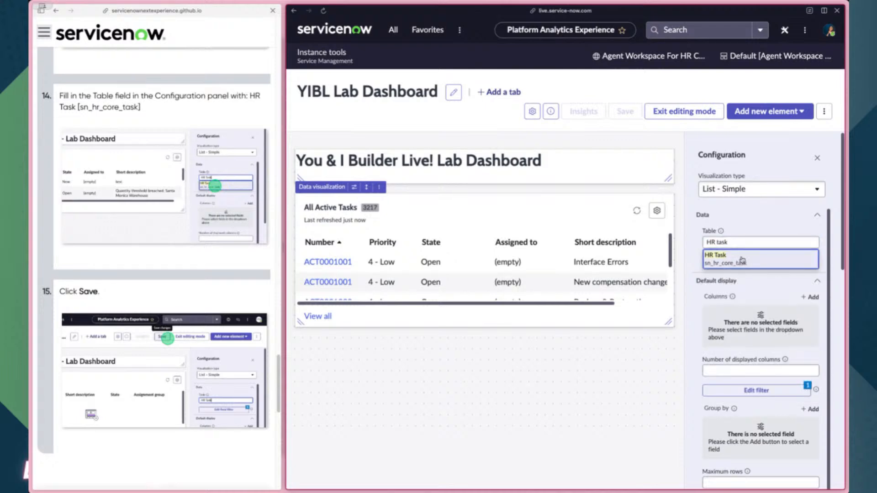
scroll(155, 274, "down", 5)
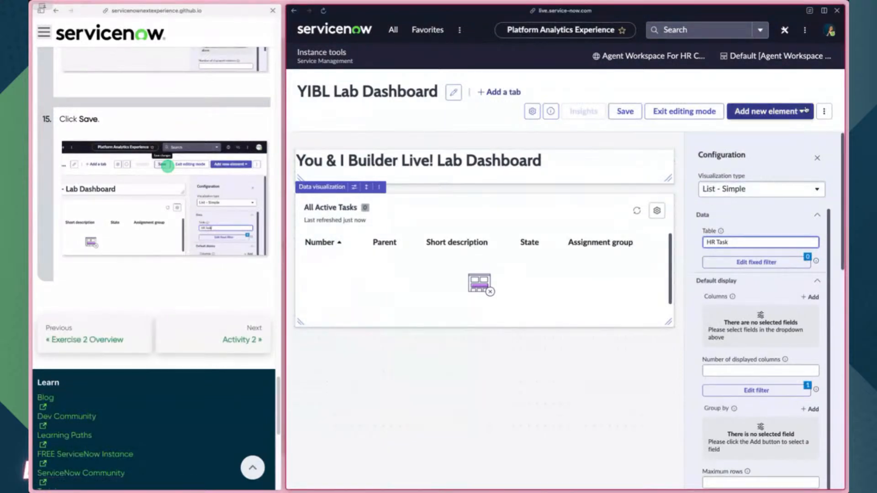
- Save the YIBL Lab Dashboard and switch to the HR Agent Workspace landing page in UI Builder
left_click(625, 113)
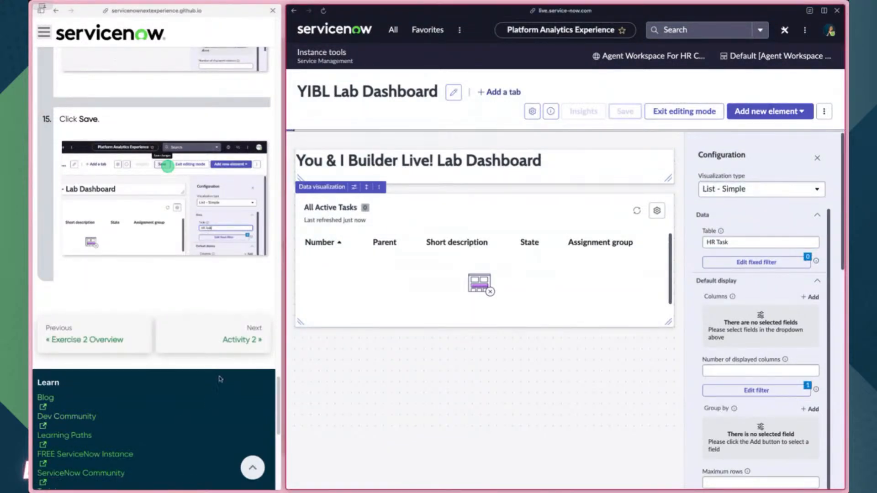
left_click(233, 343)
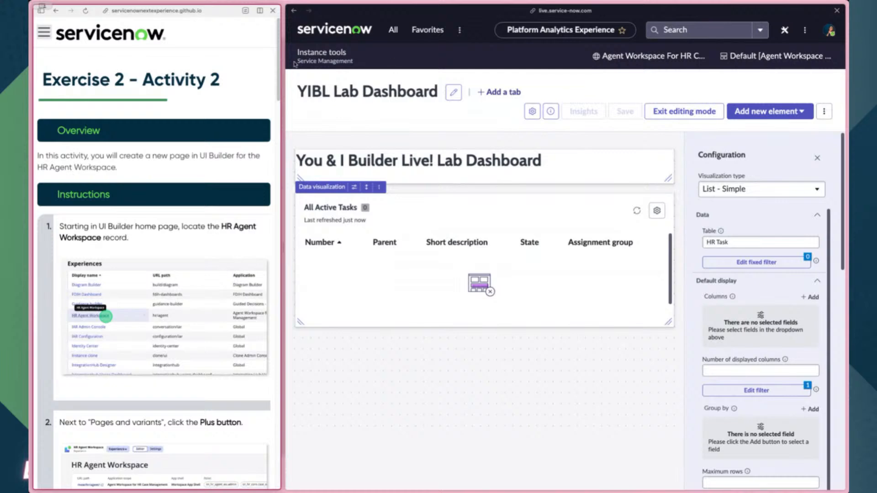
left_click(53, 88)
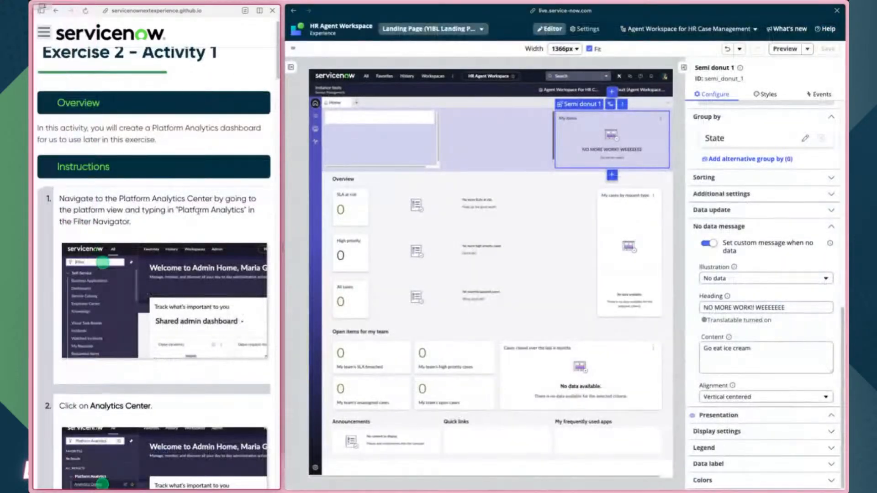
- Open the Exercise 2 - Activity 2 guide from the end of the Activity 1 guide
scroll(203, 210, "down", 10)
scroll(203, 210, "down", 15)
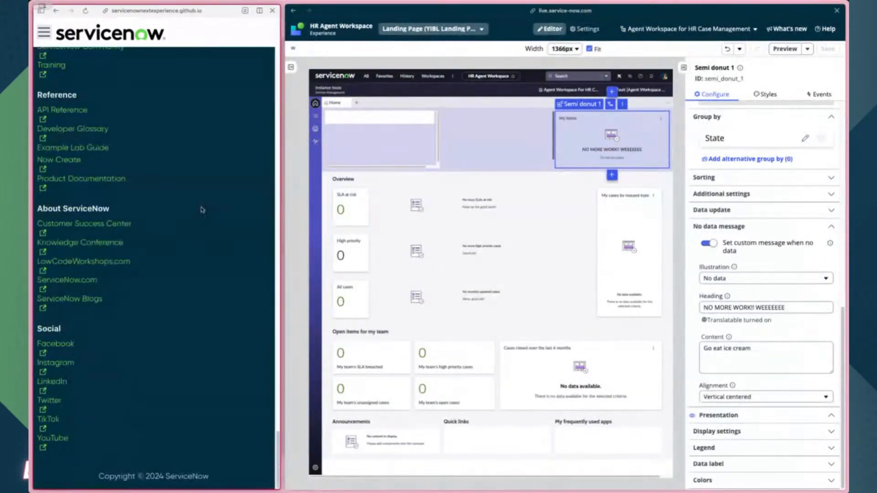
scroll(202, 243, "up", 10)
scroll(230, 297, "up", 2)
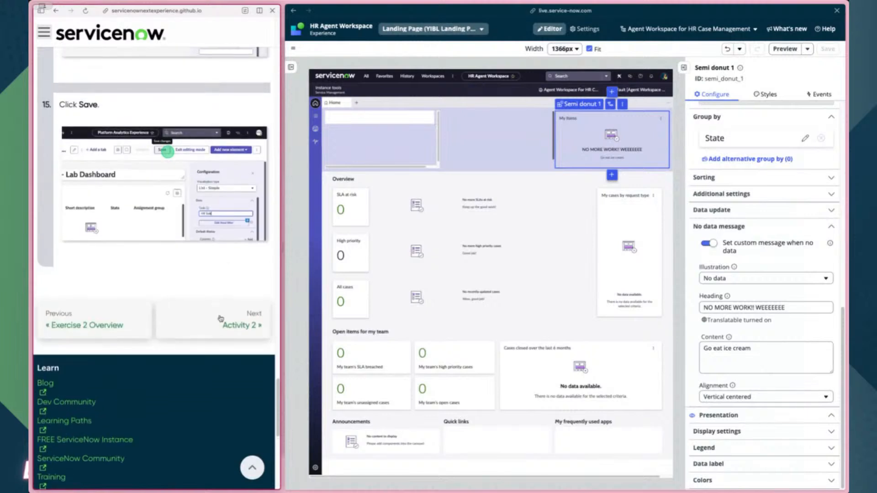
left_click(238, 322)
- Follow the guide's first instruction and open the HR Agent Workspace experience's list of pages and variants
scroll(203, 241, "down", 8)
scroll(202, 241, "up", 1)
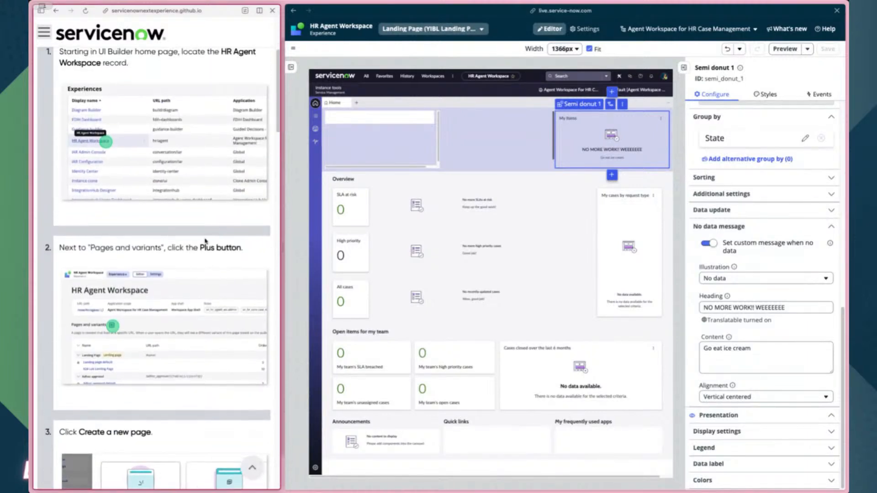
scroll(235, 165, "down", 2)
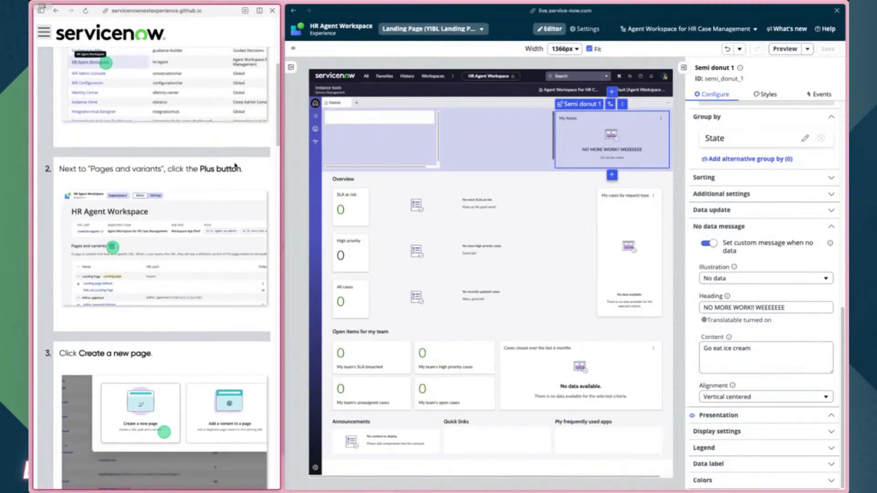
scroll(235, 164, "up", 2)
scroll(234, 164, "down", 1)
scroll(234, 164, "up", 3)
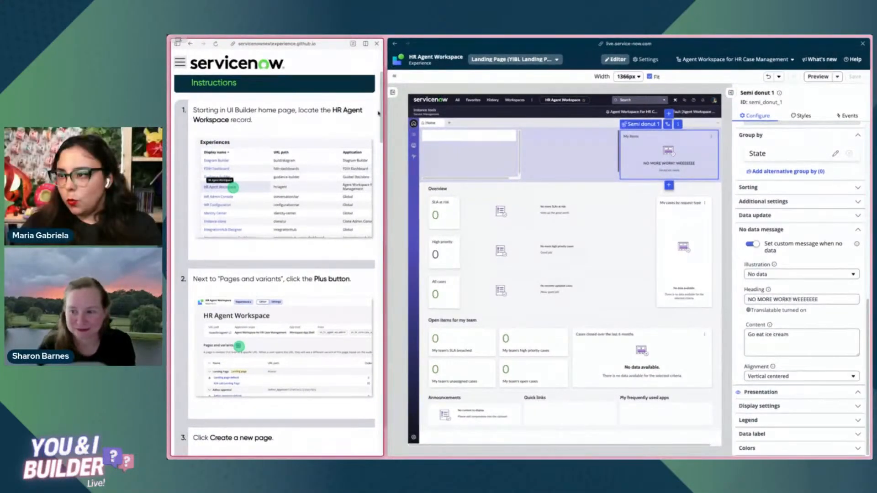
left_click(421, 62)
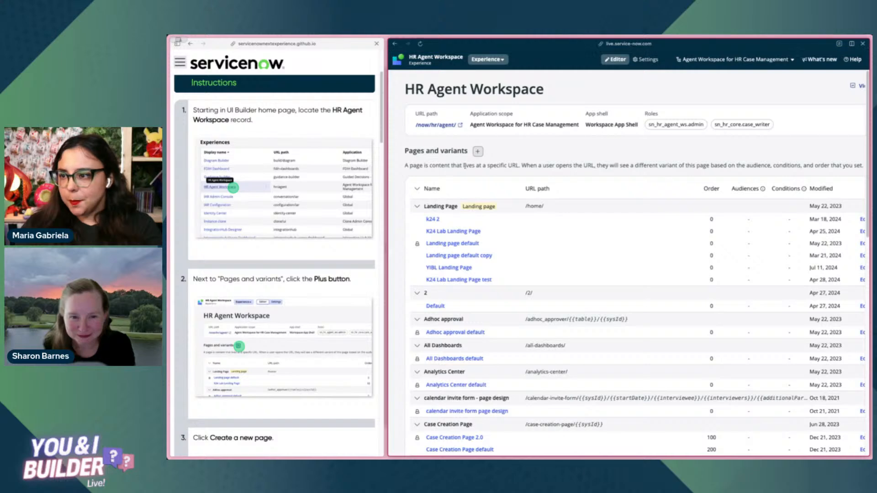
scroll(316, 195, "down", 1)
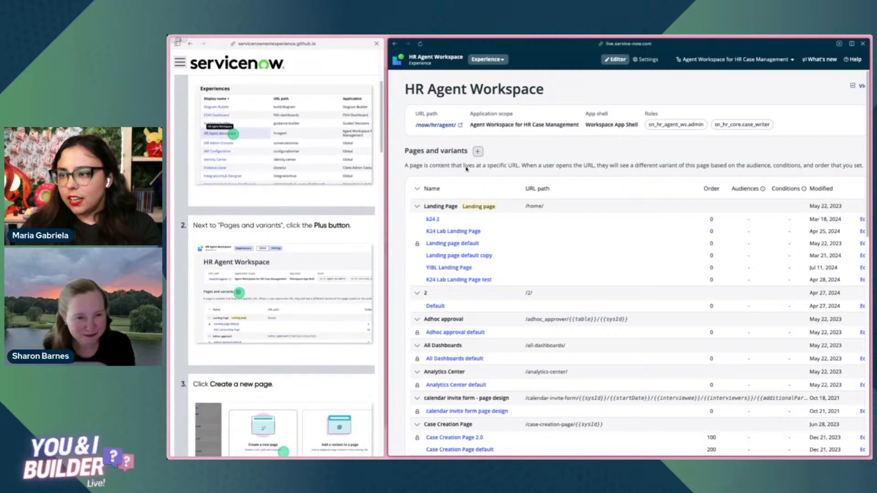
- Try to create a new page from a template in the HR Agent Workspace experience, then close the template picker
left_click(478, 152)
scroll(283, 265, "down", 4)
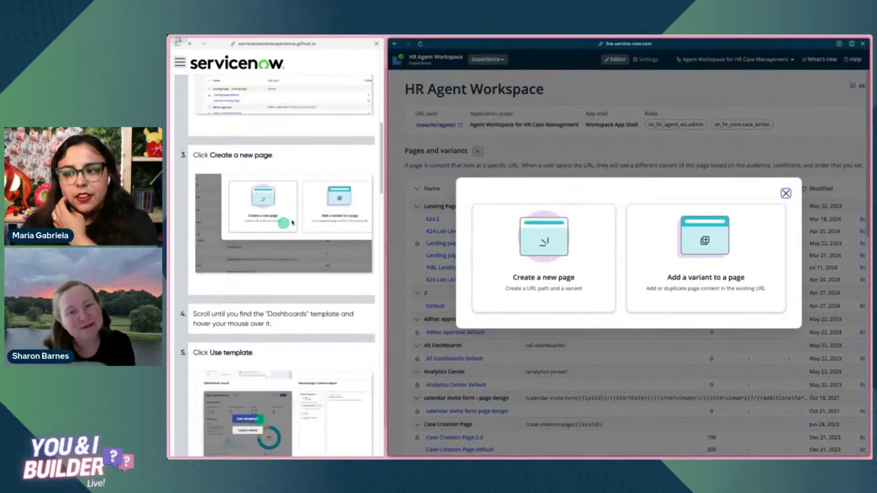
left_click(513, 265)
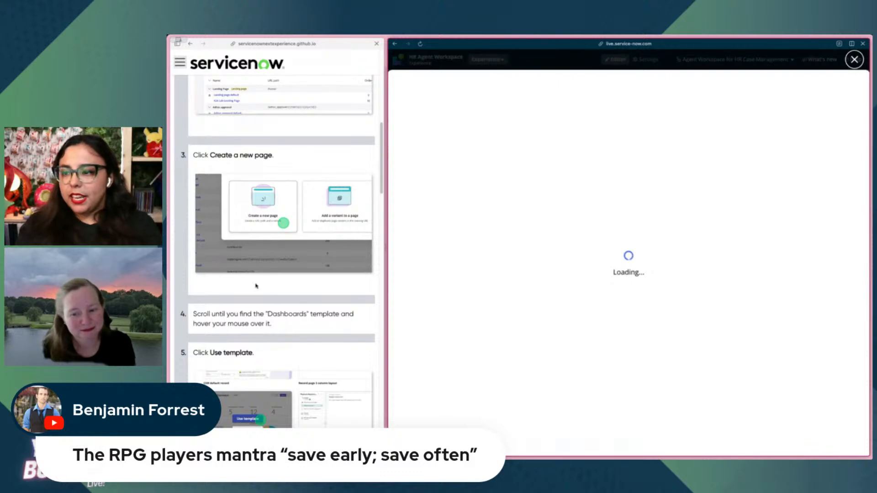
scroll(257, 286, "down", 1)
scroll(258, 286, "down", 1)
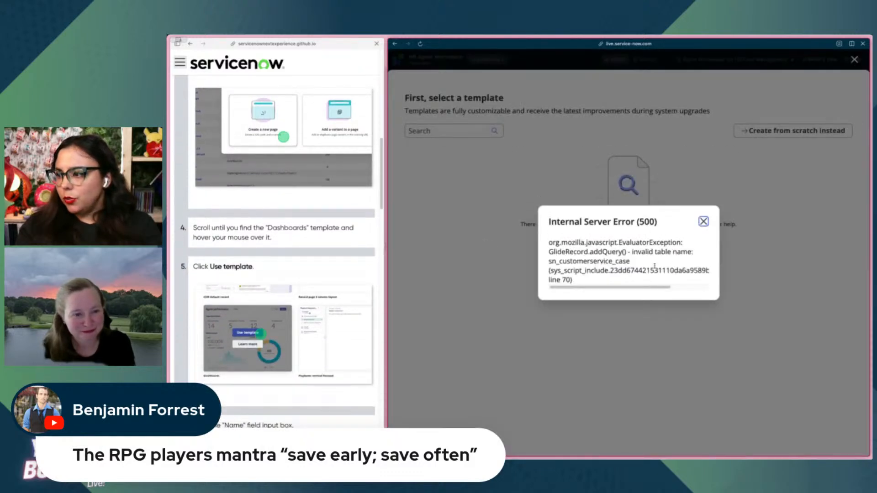
left_click_drag(631, 281, 550, 244)
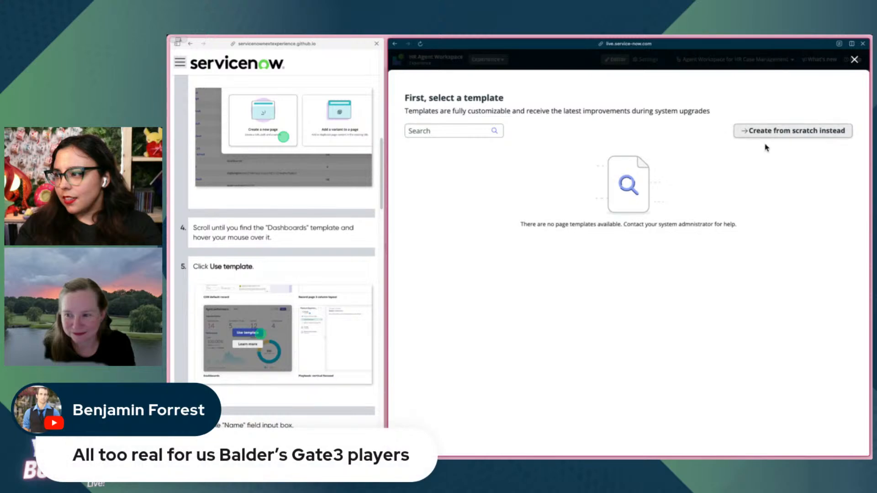
left_click(855, 59)
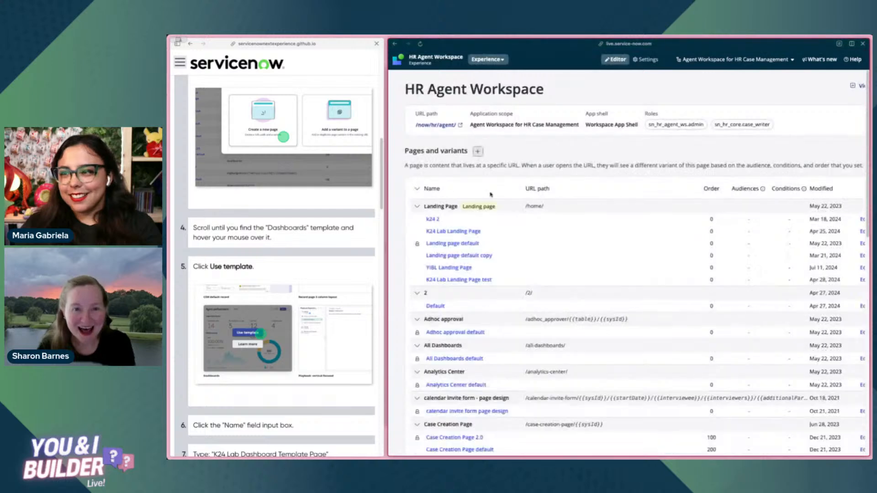
- Retry creating a new page, inspect the full server error text, and reload the experience page
left_click(477, 151)
left_click(535, 247)
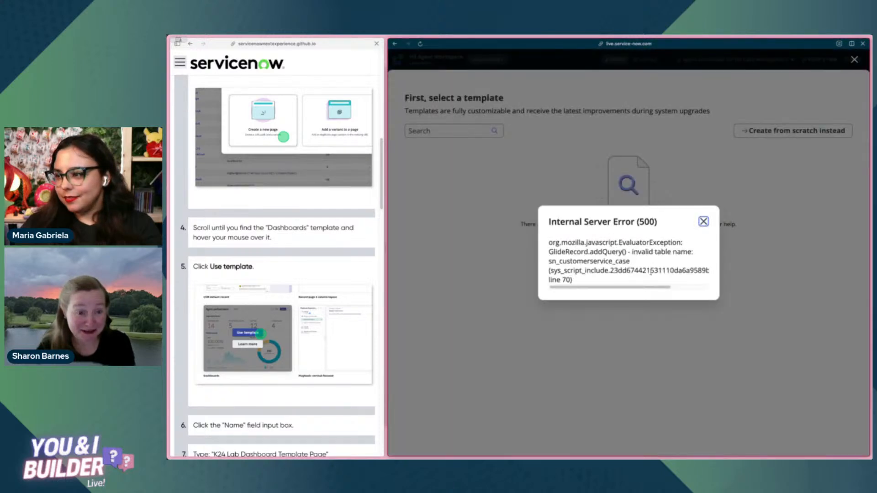
scroll(617, 274, "right", 3)
scroll(561, 284, "left", 3)
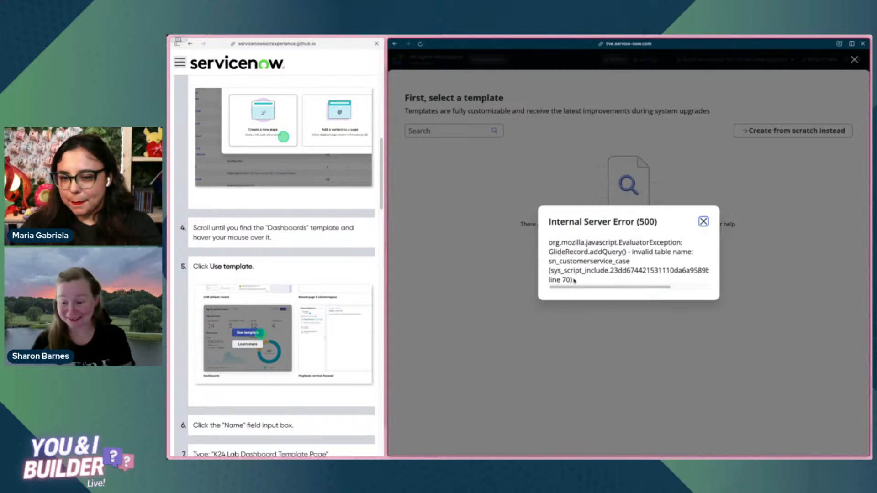
key("ctrl+r")
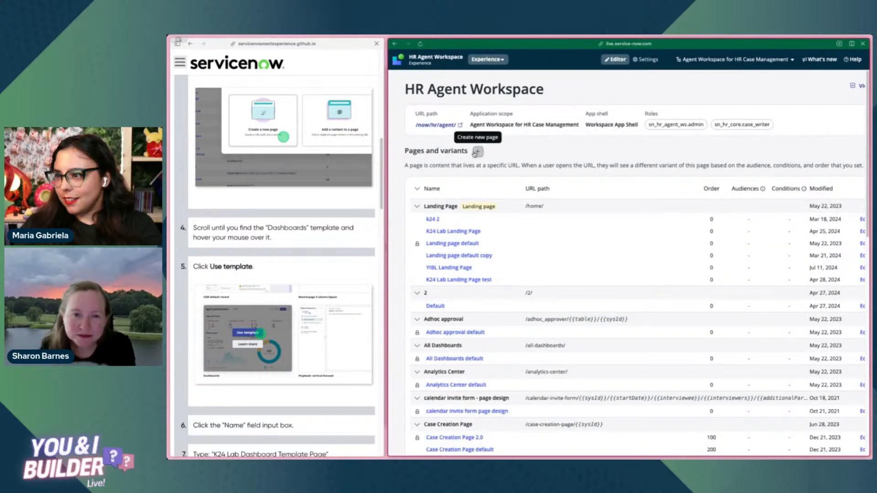
- Start creating a new page once more and select the server error text for inspection
left_click(476, 152)
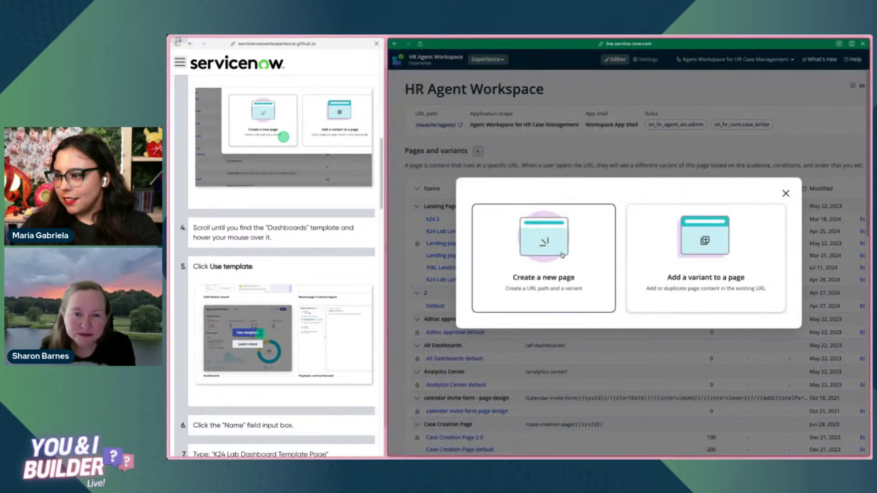
left_click(607, 245)
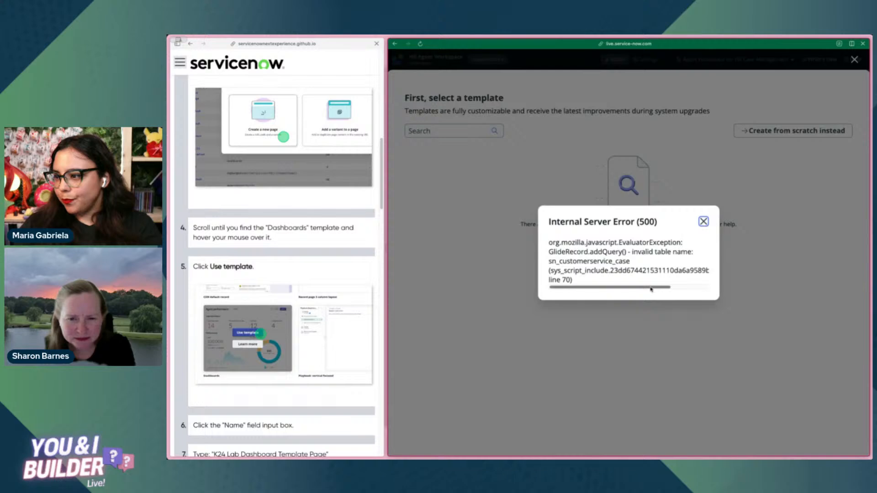
left_click_drag(652, 288, 592, 289)
triple_click(580, 271)
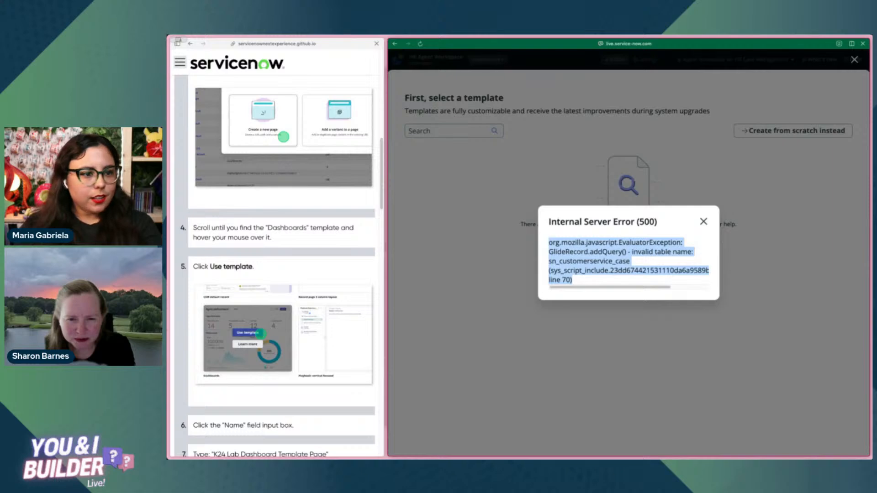
key("super+Tab")
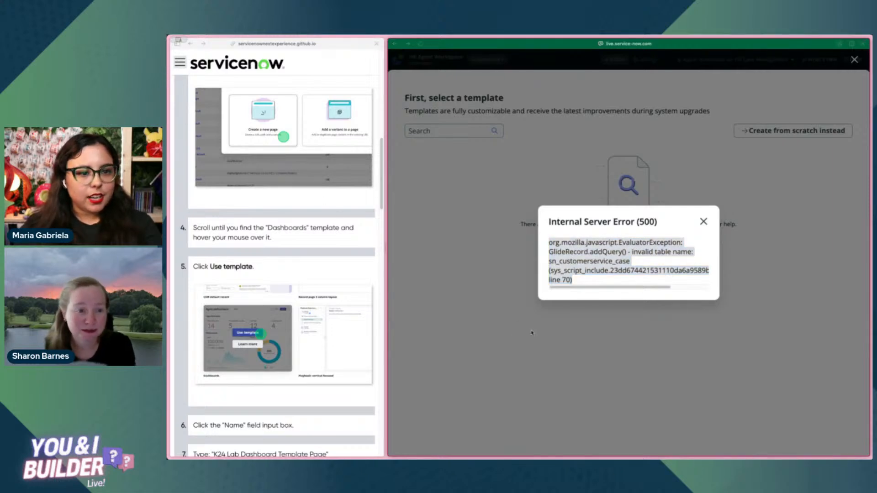
key("super+Tab")
left_click_drag(560, 296, 610, 260)
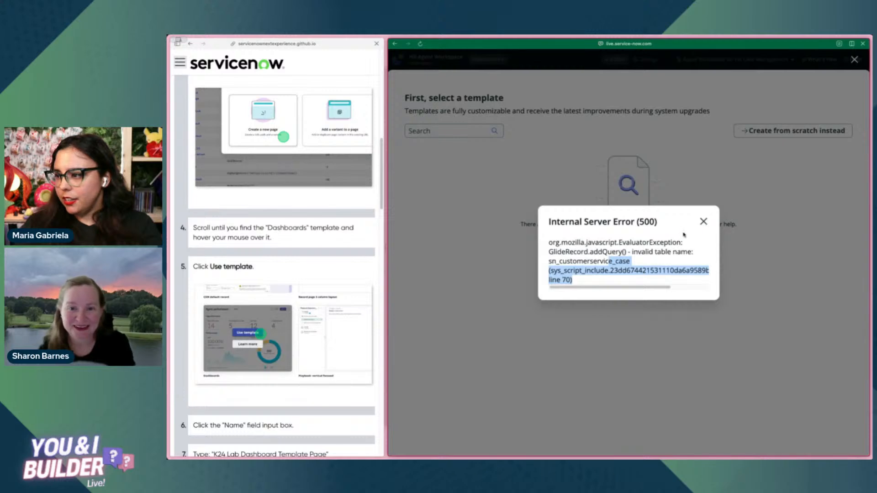
- Dismiss the server error, search the page templates for "dashboard", and leave the template picker
left_click(703, 222)
left_click(439, 132)
type("dash")
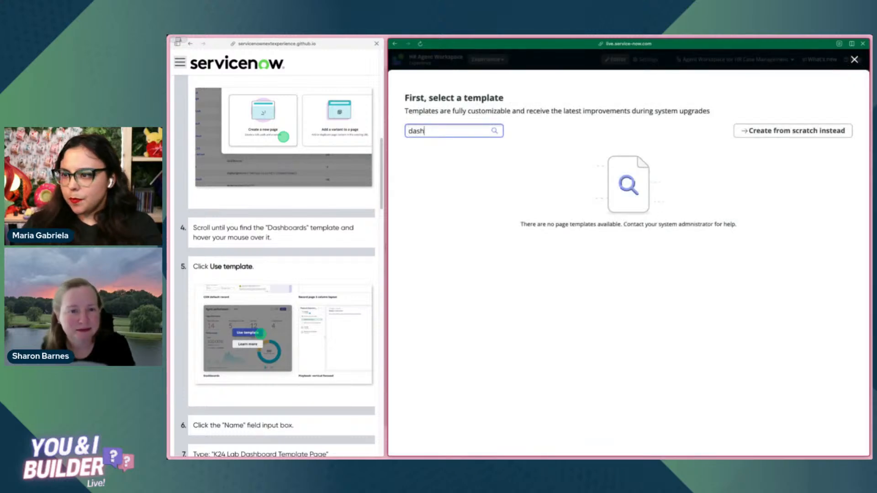
type("board")
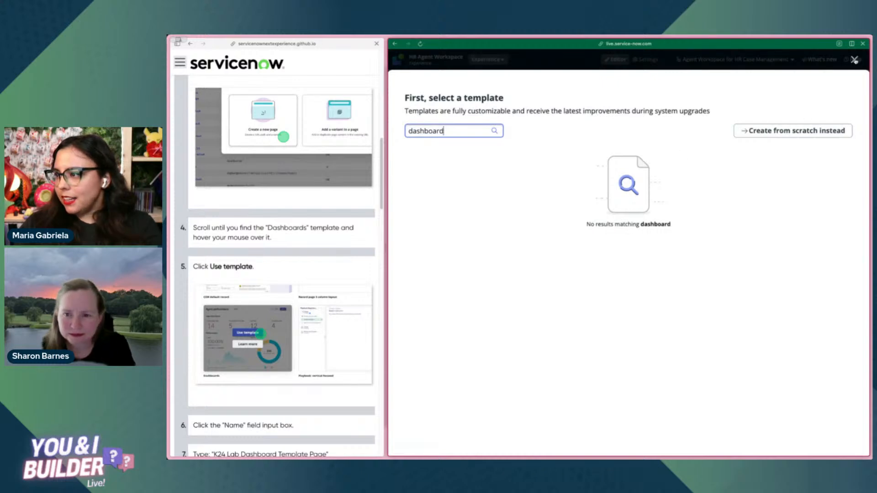
left_click(854, 60)
- Review the remaining Activity 2 instructions on naming the page, its parameters, and creating the default variant
scroll(312, 233, "down", 5)
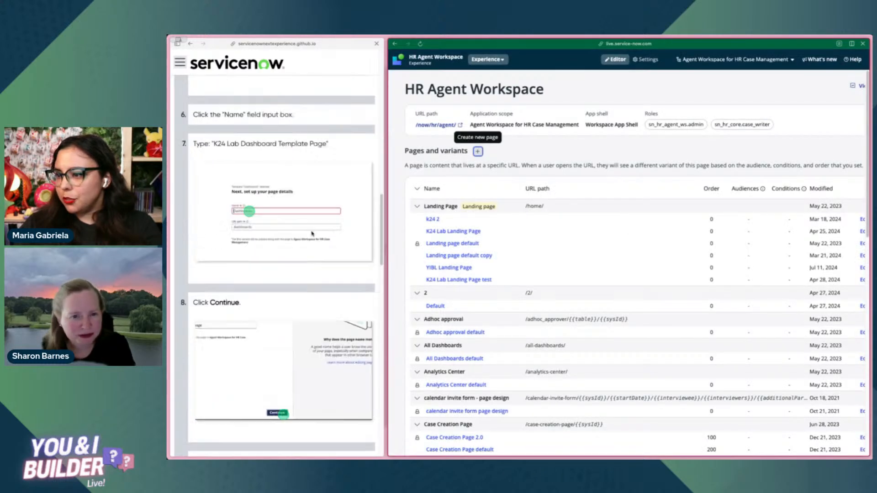
scroll(313, 233, "down", 10)
scroll(320, 262, "up", 10)
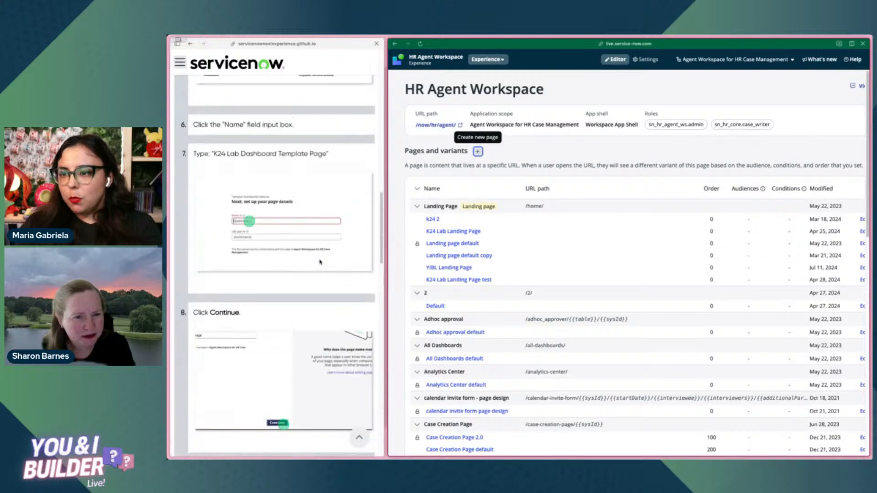
scroll(320, 262, "up", 2)
scroll(320, 263, "down", 8)
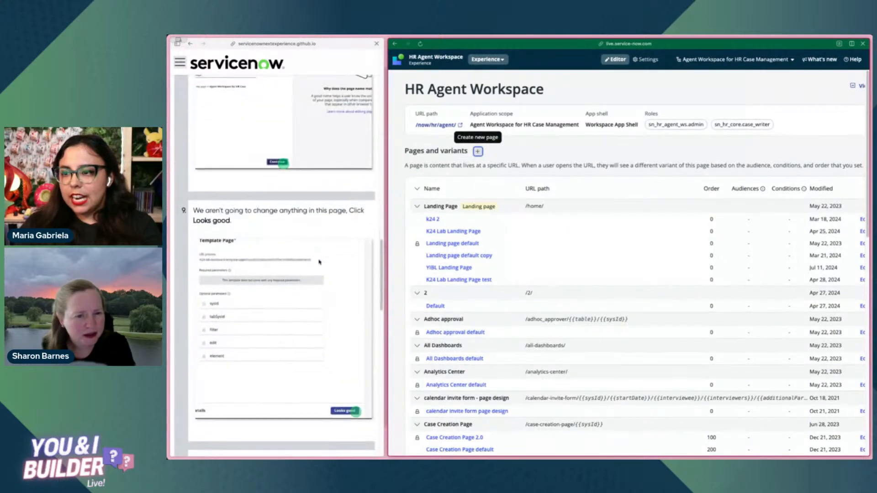
scroll(319, 262, "down", 8)
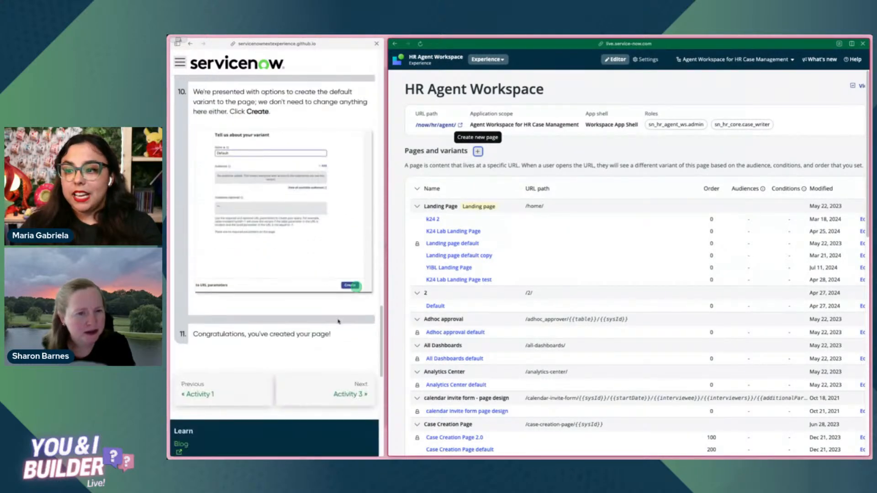
- Open the Exercise 2 - Activity 3 guide and read its instructions on adding the new page to the L1 menu
left_click(341, 392)
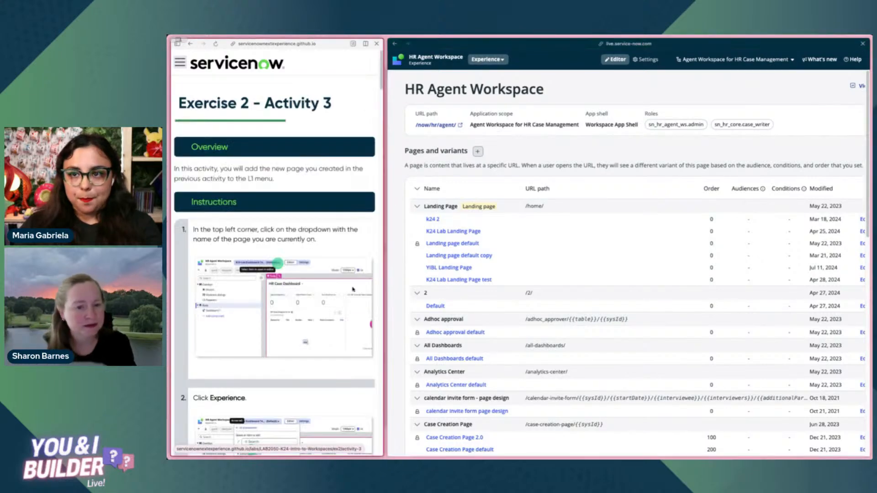
scroll(275, 269, "down", 3)
scroll(280, 257, "down", 8)
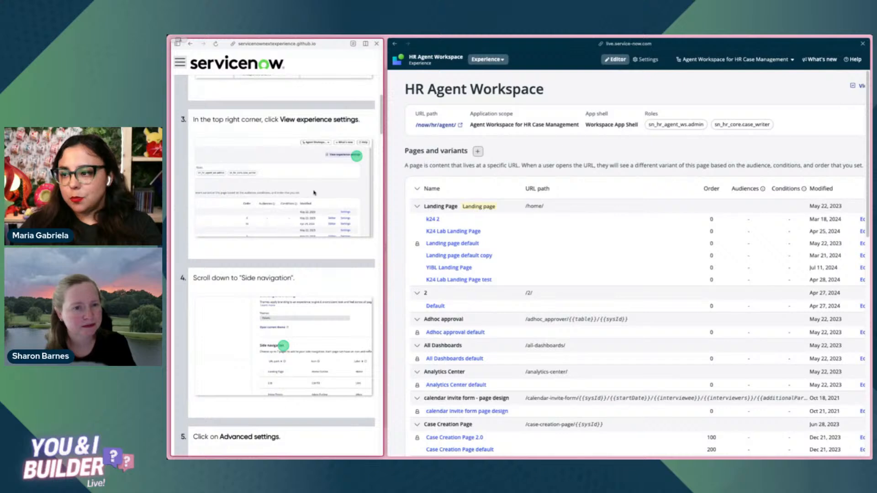
scroll(287, 173, "down", 4)
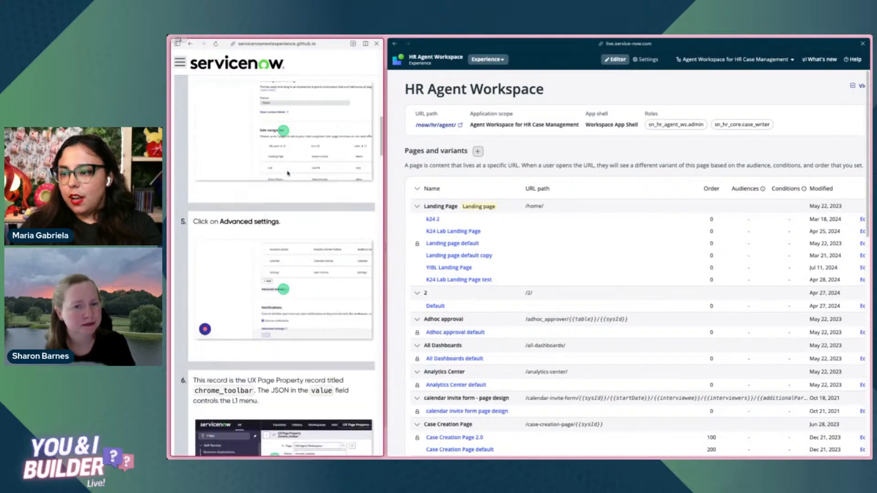
scroll(287, 173, "down", 6)
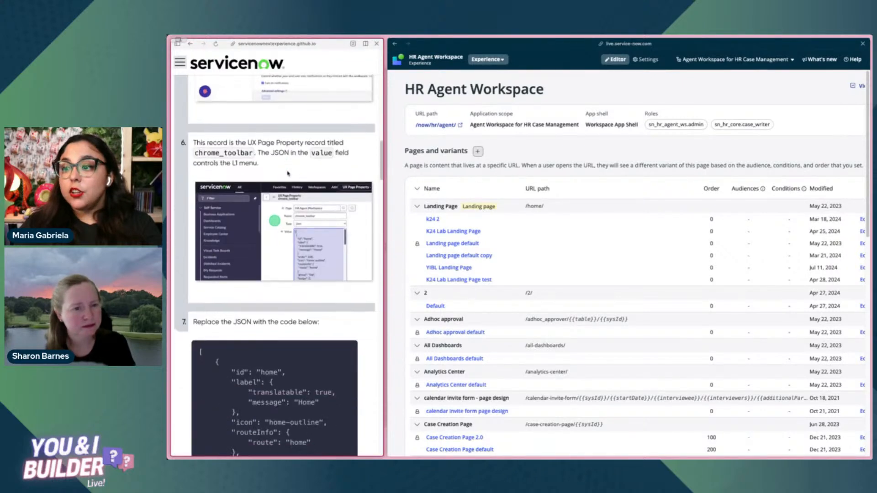
scroll(287, 173, "up", 15)
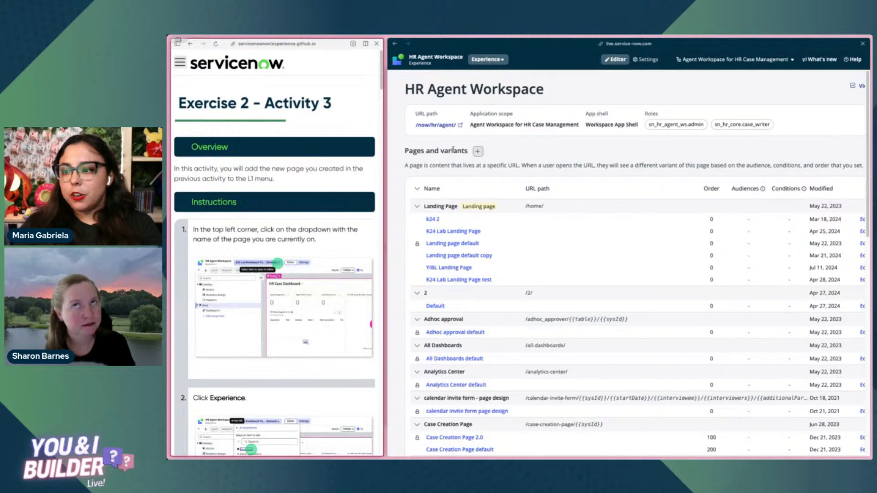
left_click(449, 149)
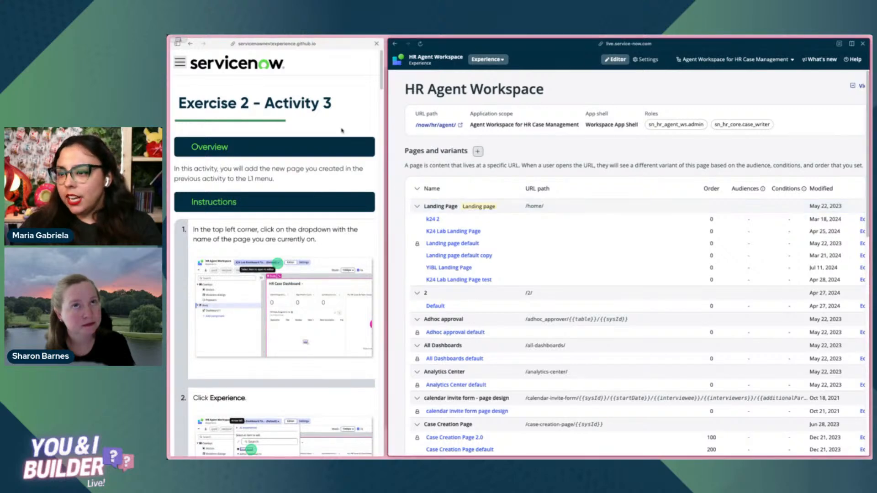
- Read the Activity 3 overview and its first instructions, highlighting the exercise title and the L1 menu wording
left_click_drag(333, 104, 177, 105)
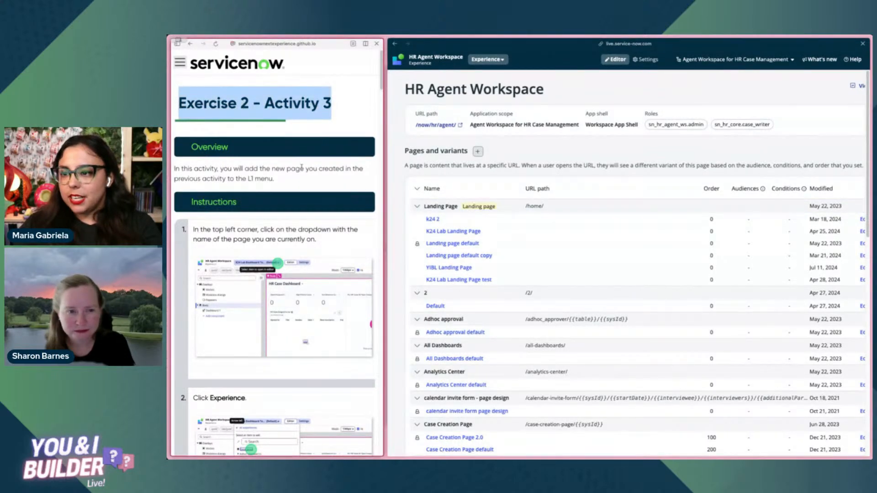
left_click(282, 185)
scroll(274, 180, "down", 1)
double_click(264, 171)
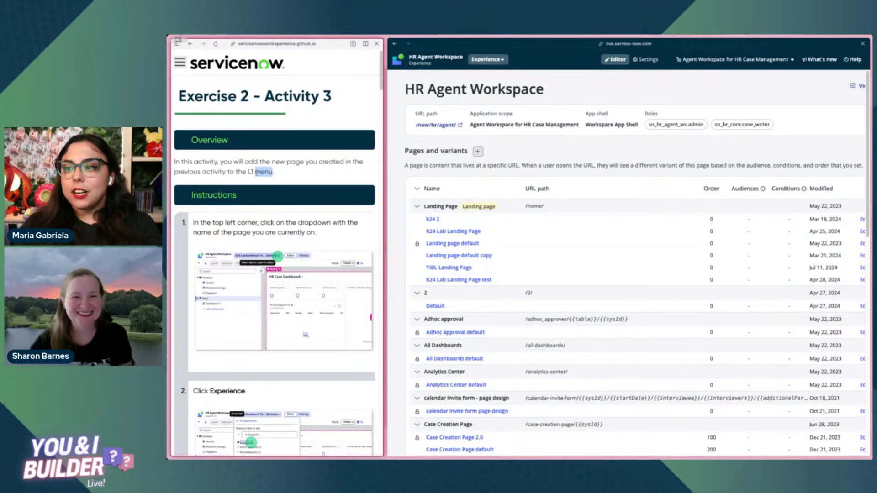
scroll(335, 224, "down", 3)
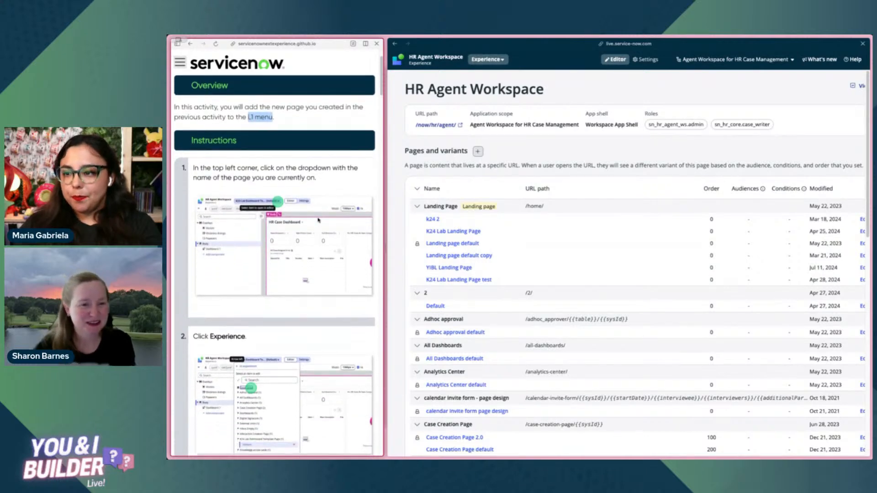
scroll(319, 219, "down", 1)
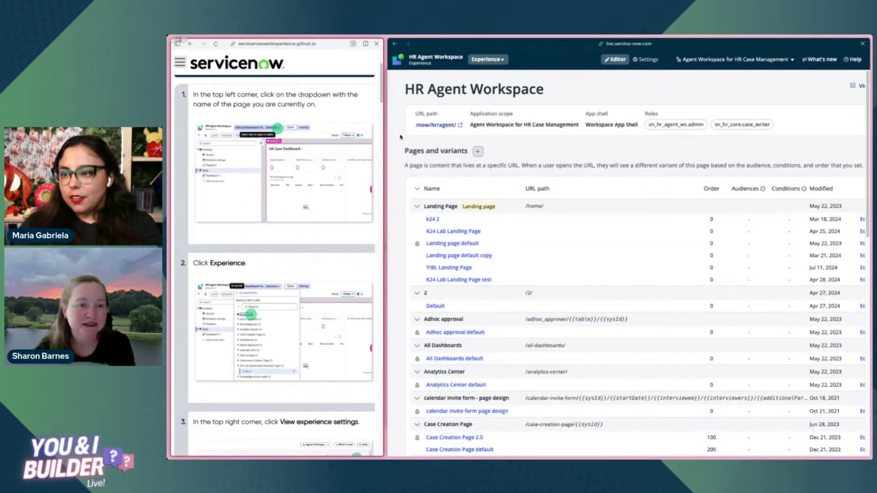
- Go to the HR Agent Workspace experience overview and open its experience settings, following guide steps 1 to 3
left_click(485, 60)
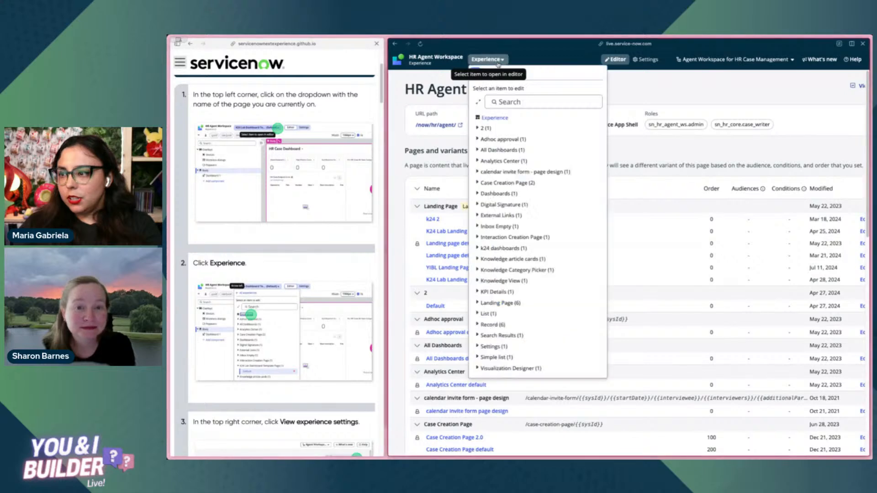
left_click(492, 119)
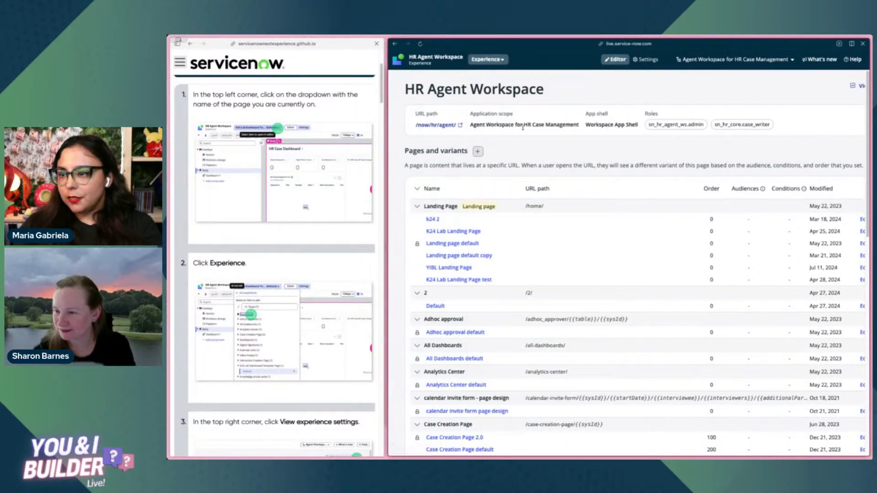
scroll(333, 190, "down", 5)
scroll(333, 190, "down", 1)
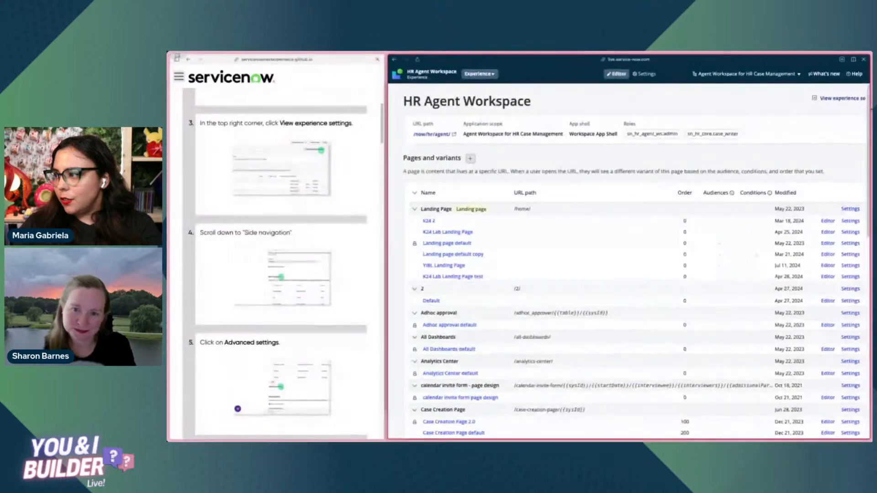
left_click(842, 99)
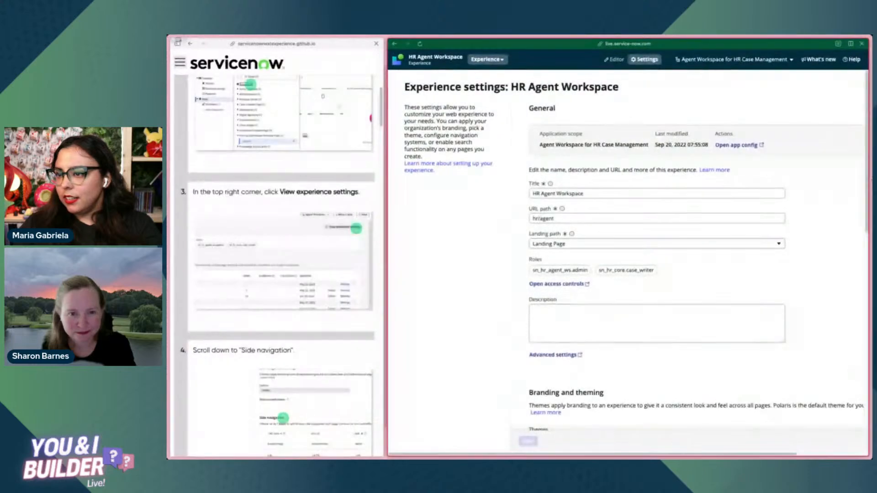
- Review the Side navigation section of the experience settings against guide steps 4 to 7
scroll(265, 215, "down", 5)
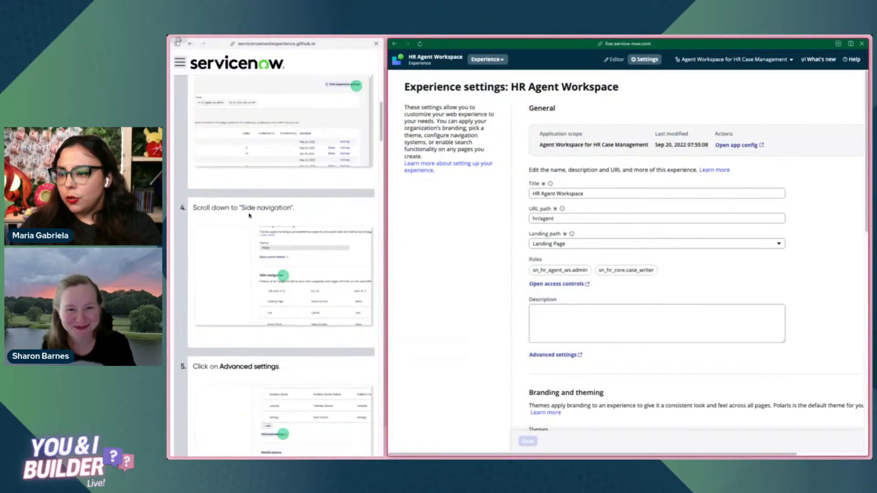
scroll(370, 210, "down", 1)
scroll(445, 218, "down", 8)
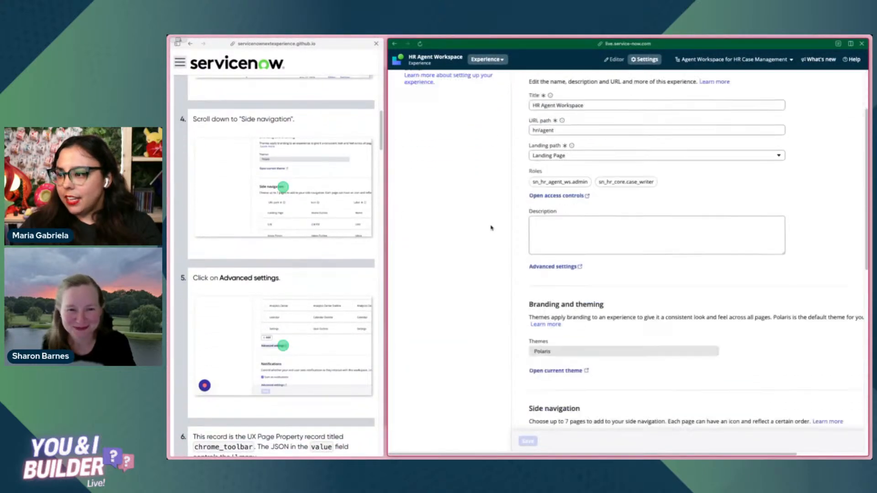
scroll(361, 263, "down", 5)
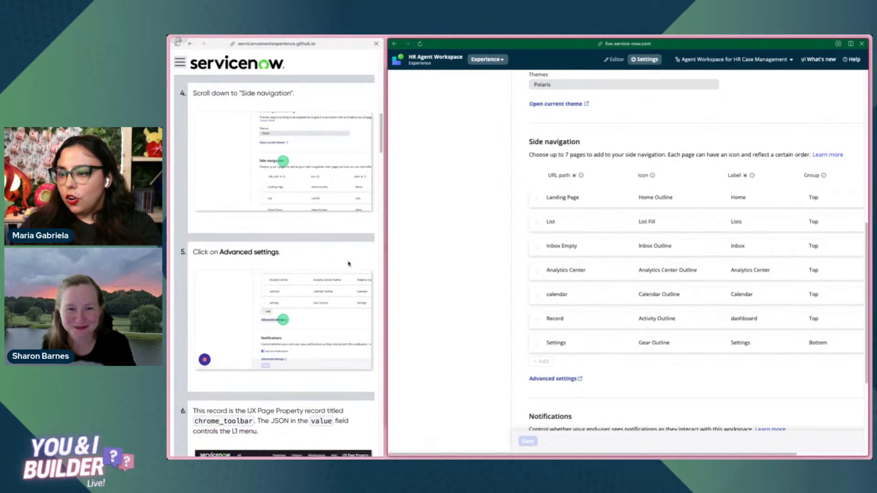
scroll(348, 262, "down", 3)
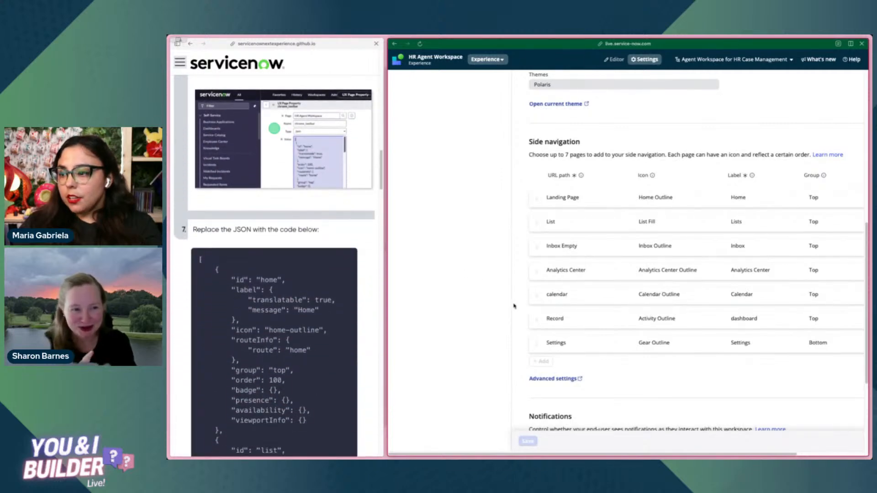
scroll(514, 306, "up", 8)
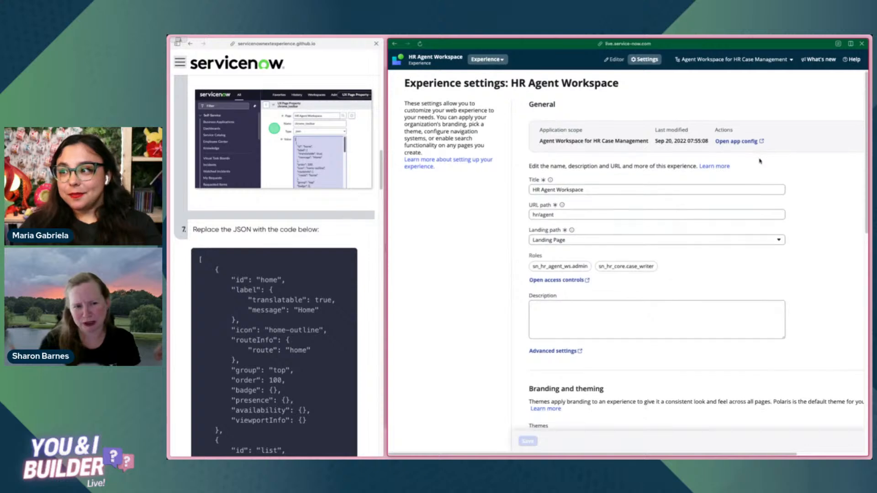
scroll(760, 162, "down", 1)
scroll(770, 161, "up", 1)
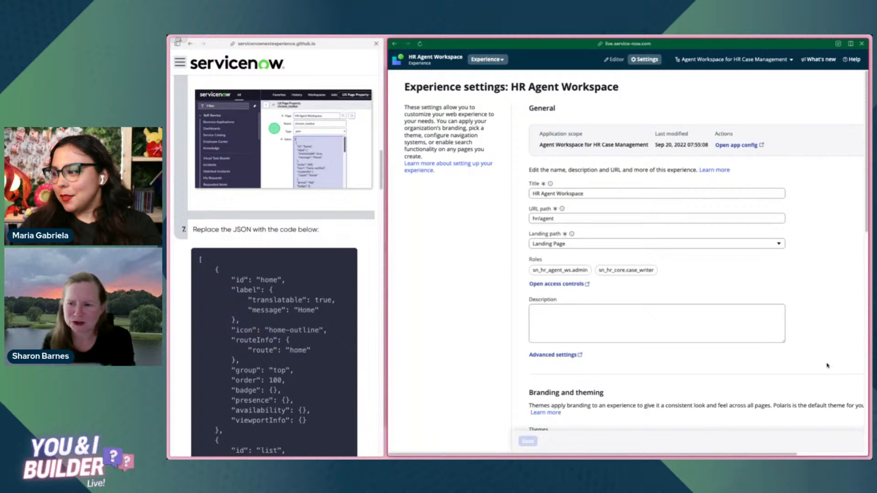
scroll(751, 416, "right", 2)
scroll(751, 416, "left", 2)
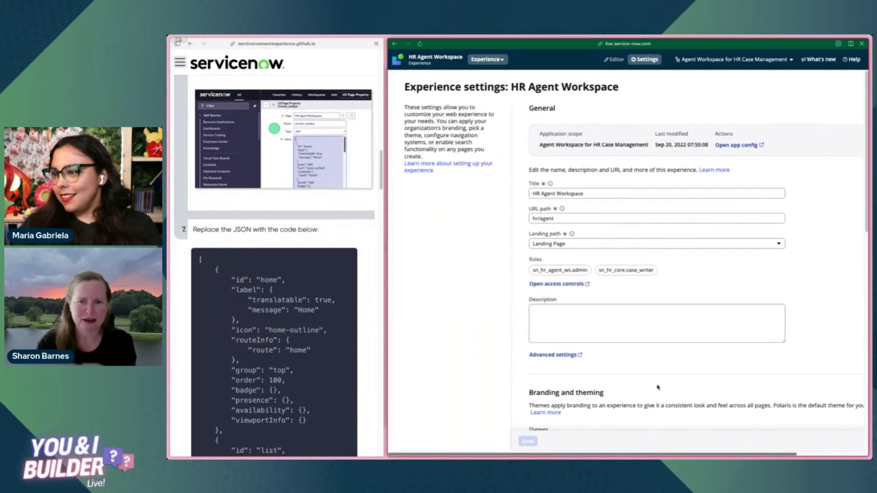
scroll(685, 395, "right", 2)
scroll(623, 375, "left", 2)
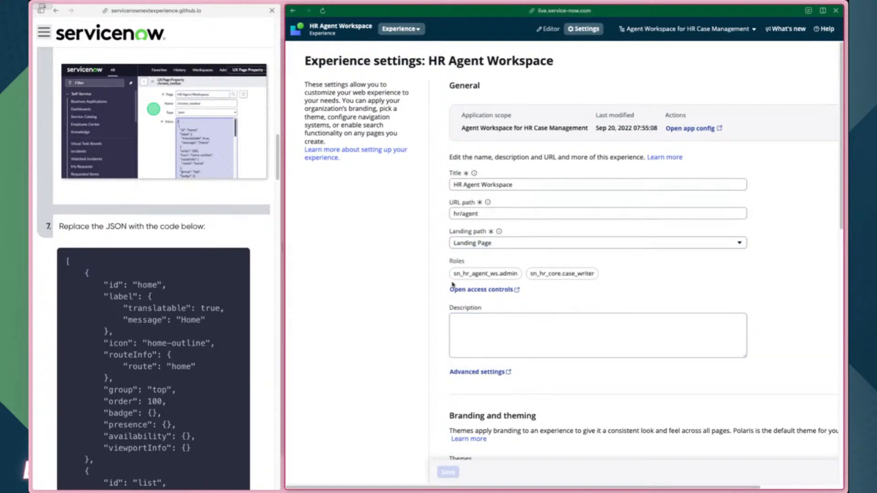
- Recheck the side navigation pages and guide steps 5 to 7 about the chrome_toolbar record's JSON
scroll(439, 291, "down", 1)
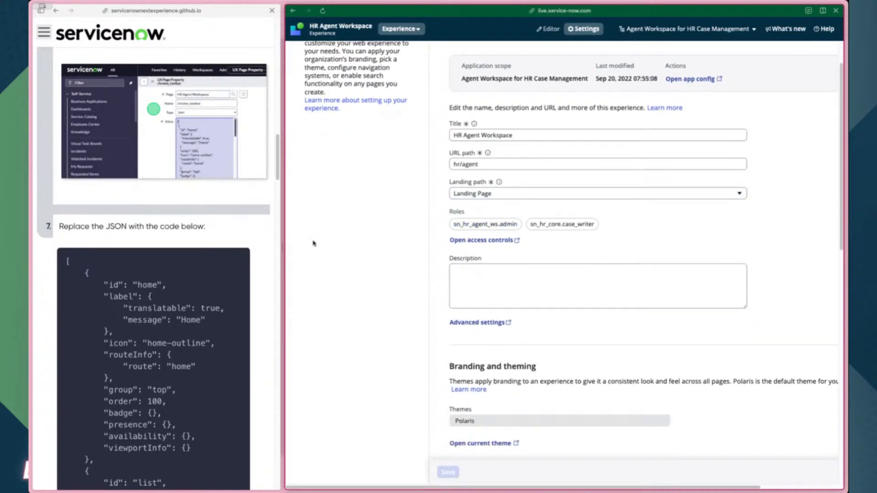
scroll(236, 234, "up", 5)
scroll(561, 336, "down", 7)
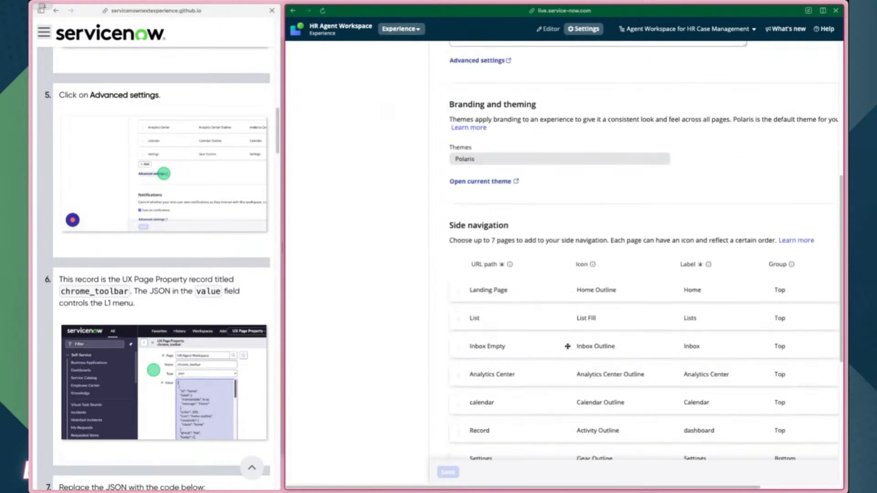
scroll(561, 337, "down", 1)
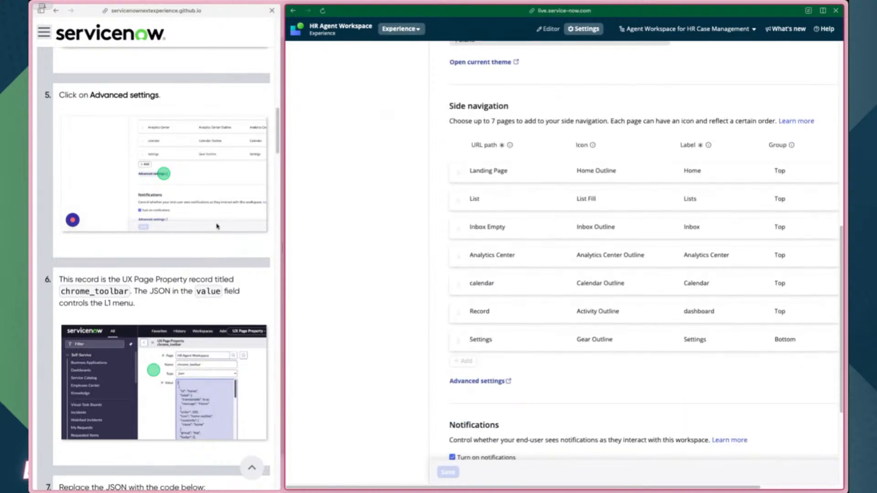
scroll(147, 236, "down", 5)
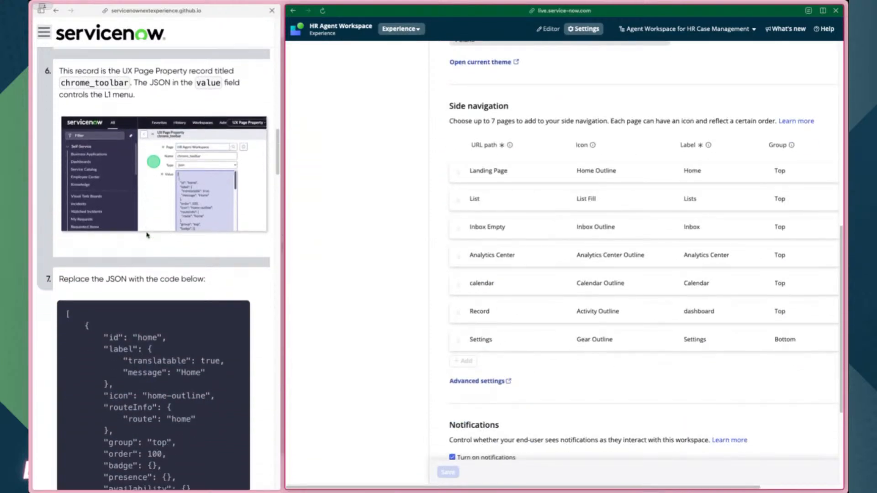
scroll(383, 211, "up", 10)
scroll(499, 182, "down", 5)
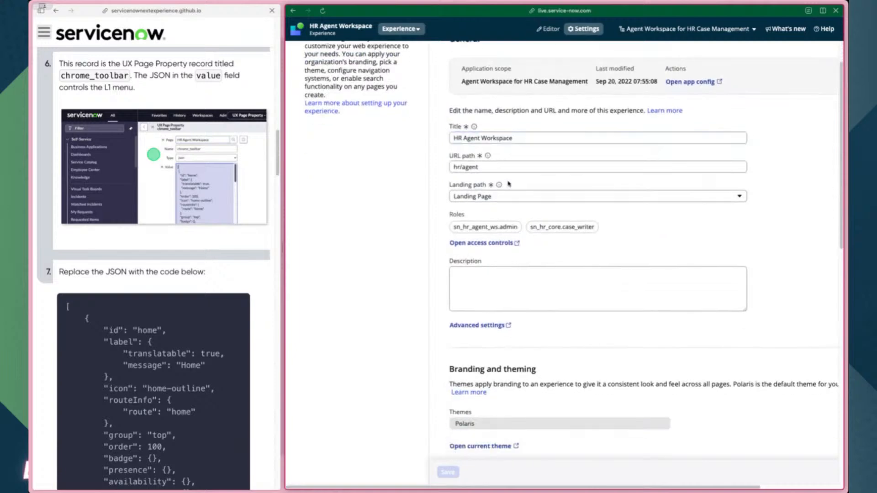
- Highlight the Side navigation description about adding up to 7 pages and open that section's advanced settings
scroll(499, 182, "down", 3)
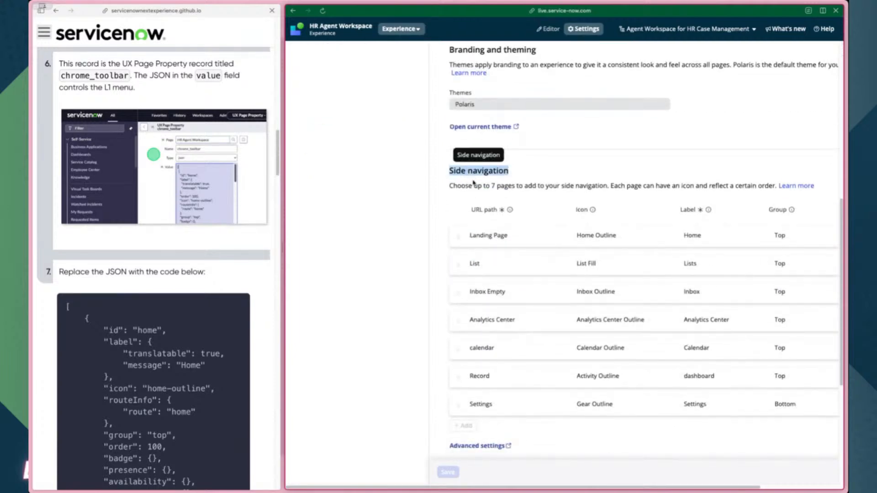
double_click(476, 185)
triple_click(475, 184)
scroll(495, 307, "down", 2)
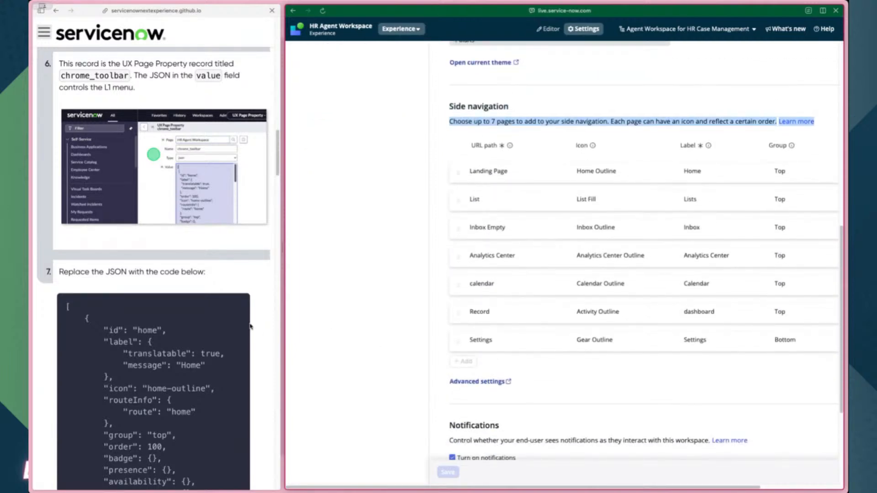
scroll(250, 326, "down", 3)
left_click(478, 382)
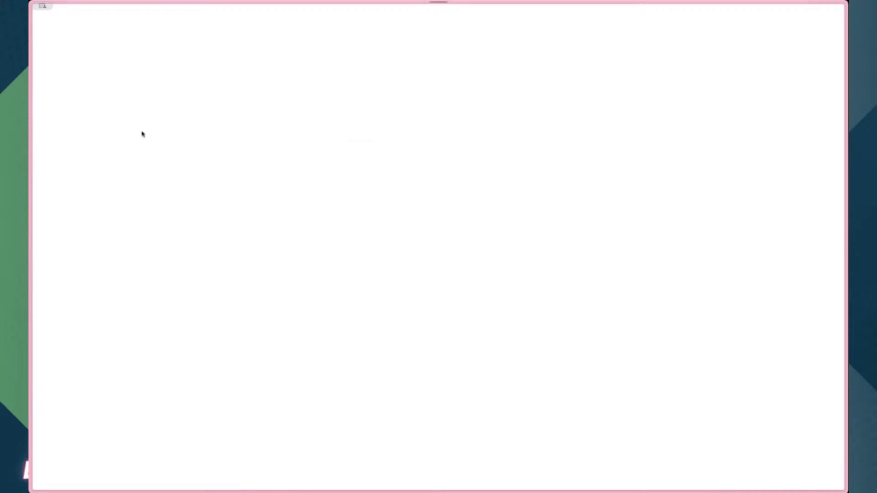
- Return to the Activity 3 guide and copy the complete replacement JSON from step 7
mouse_move(30, 97)
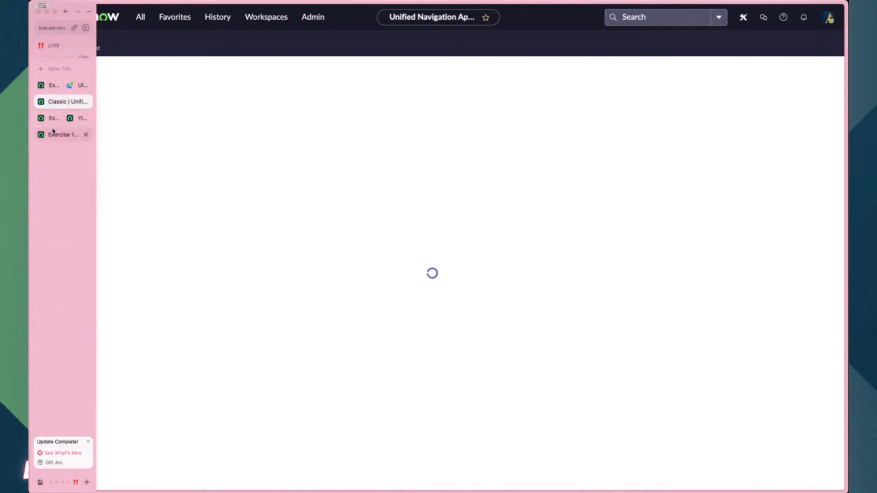
left_click(49, 117)
scroll(87, 156, "down", 2)
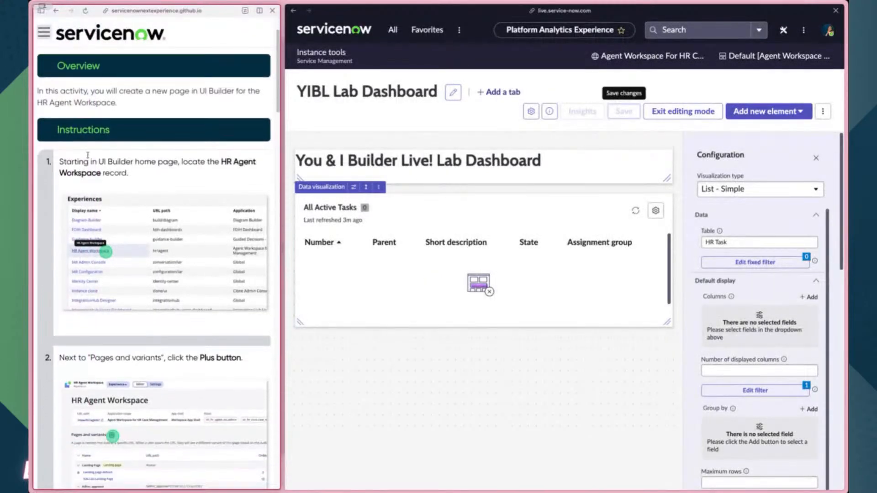
mouse_move(31, 76)
left_click(53, 93)
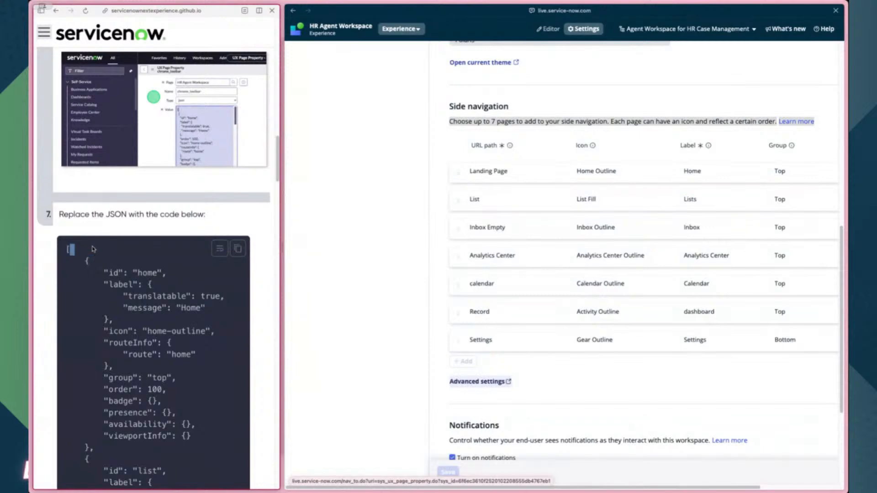
left_click_drag(67, 247, 111, 332)
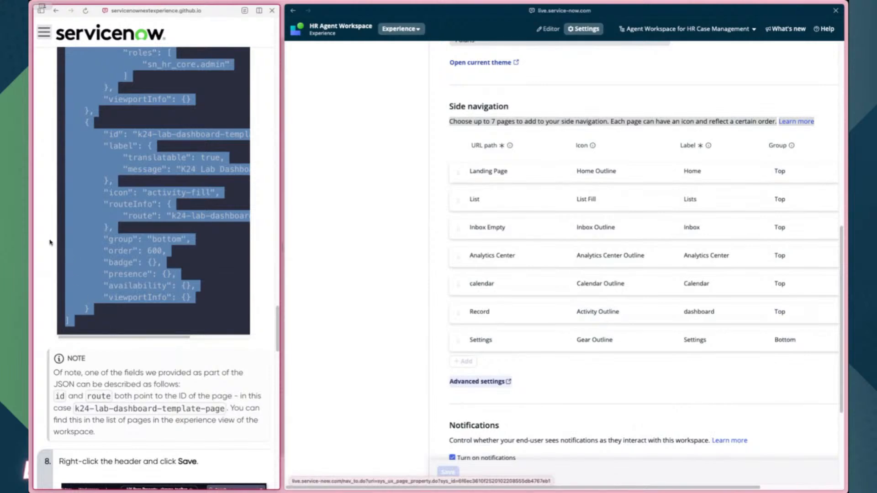
- Replace the whole Value of the chrome_toolbar UX Page Property with the copied JSON and save the record
mouse_move(33, 210)
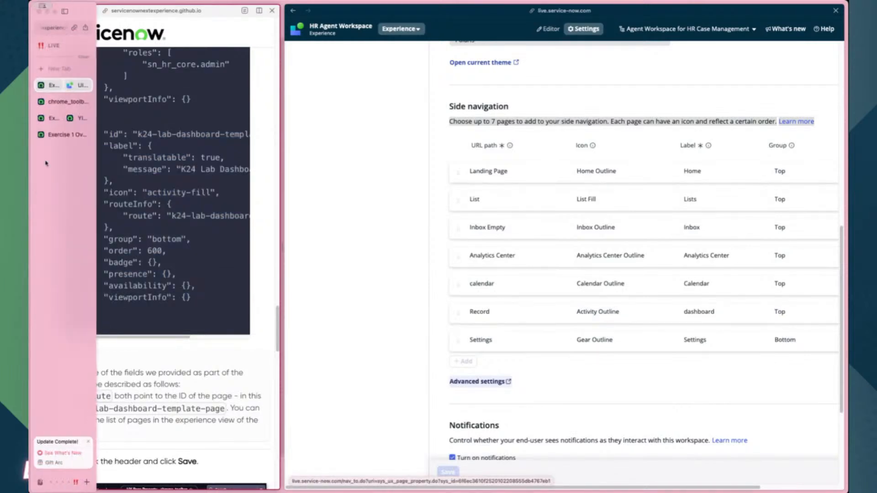
left_click(55, 102)
left_click(292, 185)
key("ctrl+a")
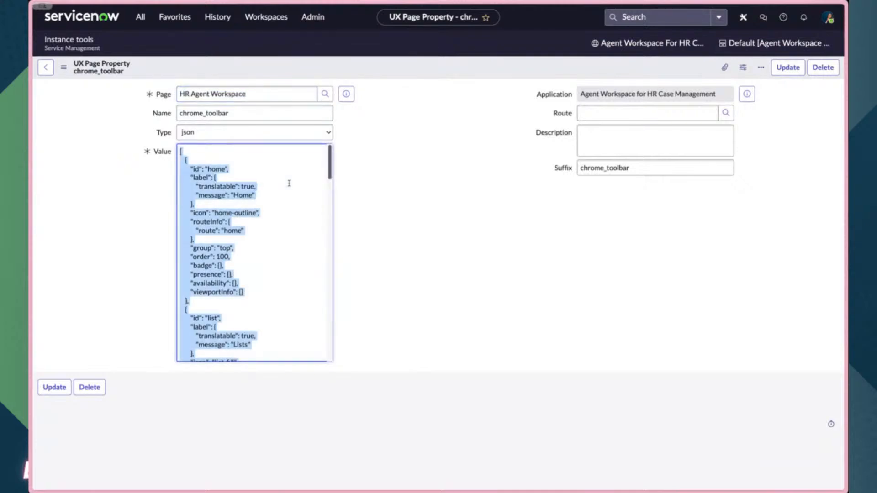
key("ctrl+v")
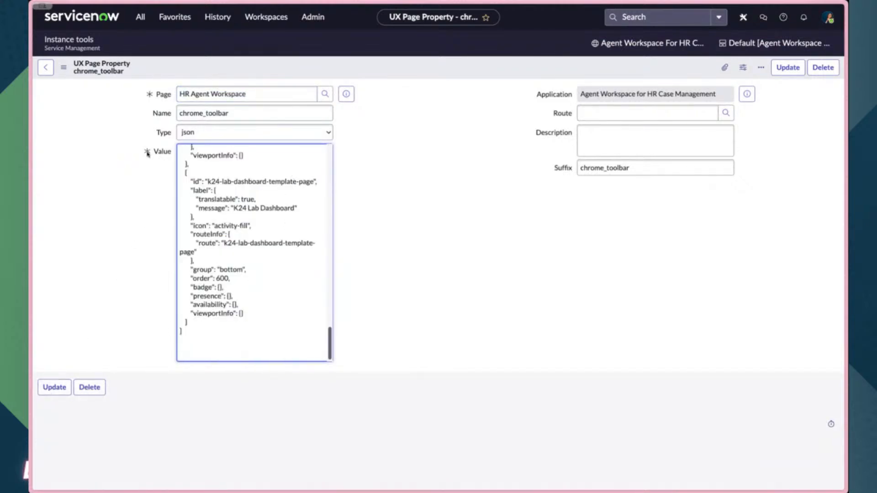
right_click(178, 69)
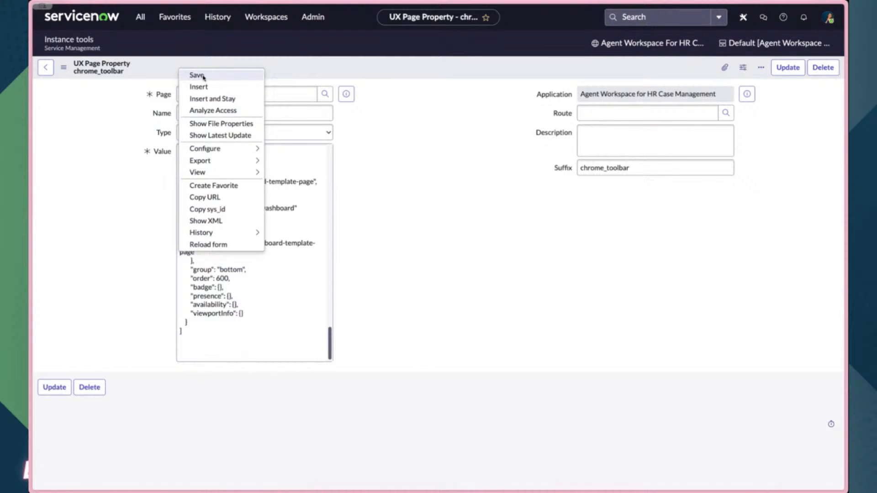
left_click(197, 75)
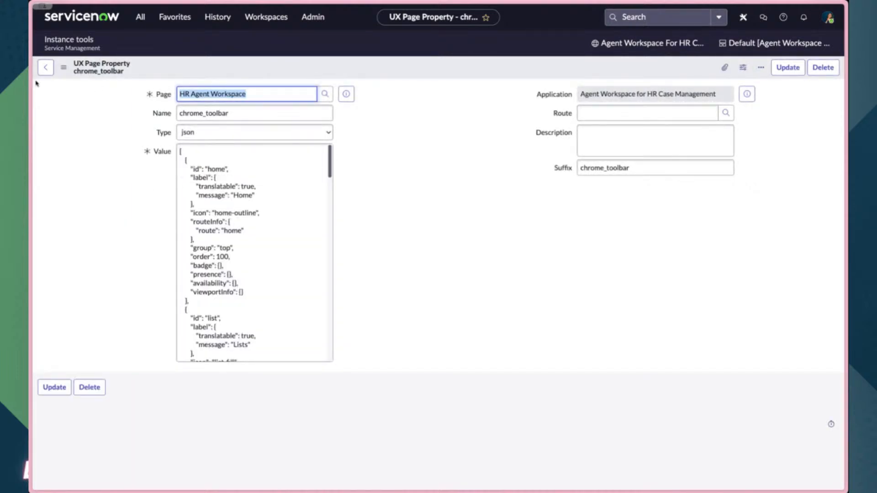
left_click(170, 72)
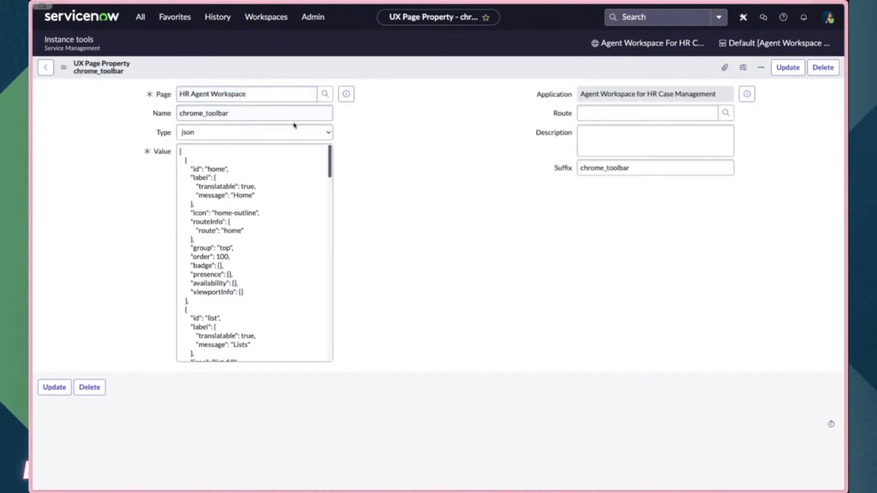
mouse_move(38, 57)
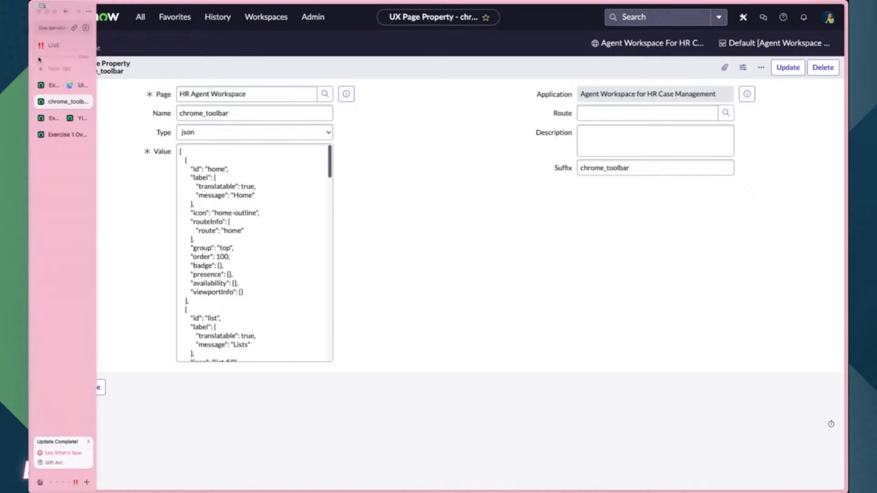
- Return to the Activity 3 guide and read steps 8 to 11 on saving the record and checking the new menu item
left_click(47, 92)
scroll(156, 238, "down", 2)
scroll(174, 279, "down", 8)
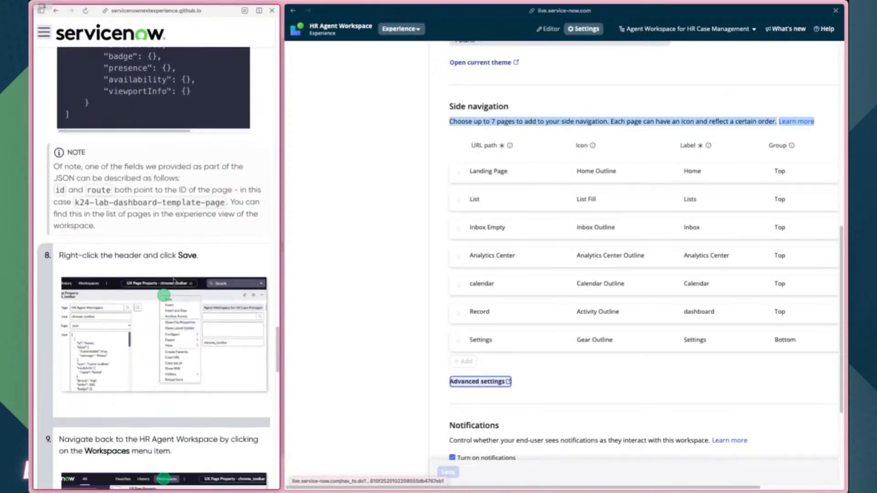
scroll(183, 289, "down", 10)
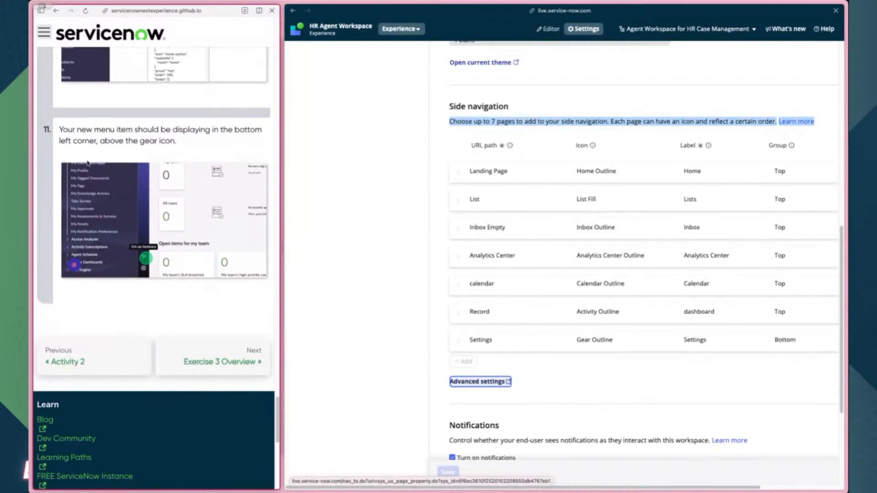
- Examine the last entry in the chrome_toolbar record's Value, highlighting its route and id k24-lab-dashboard-template-page
mouse_move(37, 98)
left_click(64, 102)
scroll(261, 227, "down", 5)
scroll(261, 227, "down", 5)
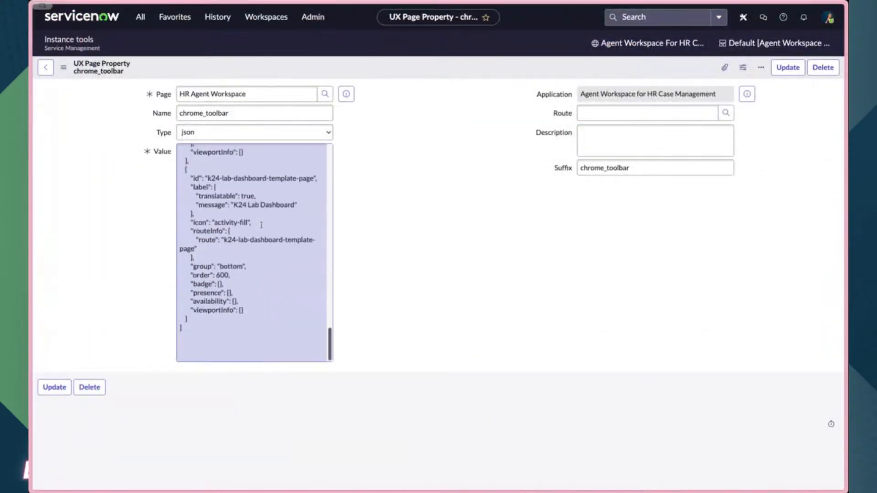
scroll(235, 266, "up", 1)
left_click(223, 251)
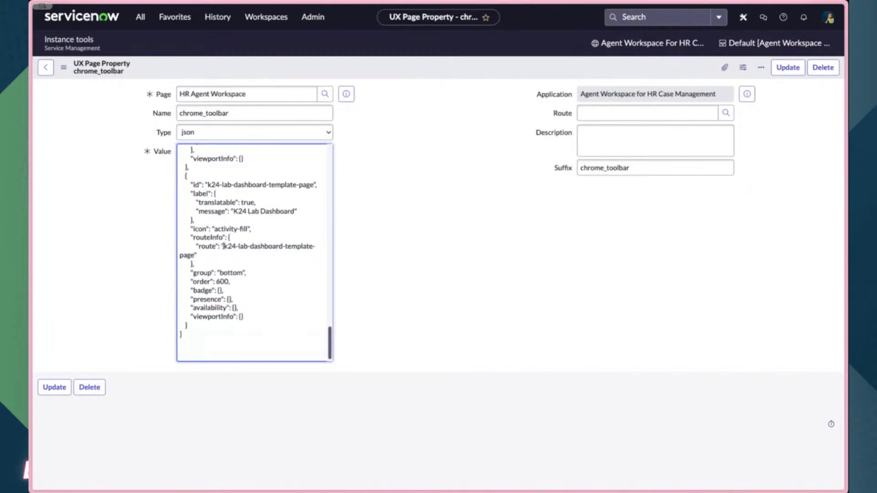
left_click_drag(224, 247, 201, 256)
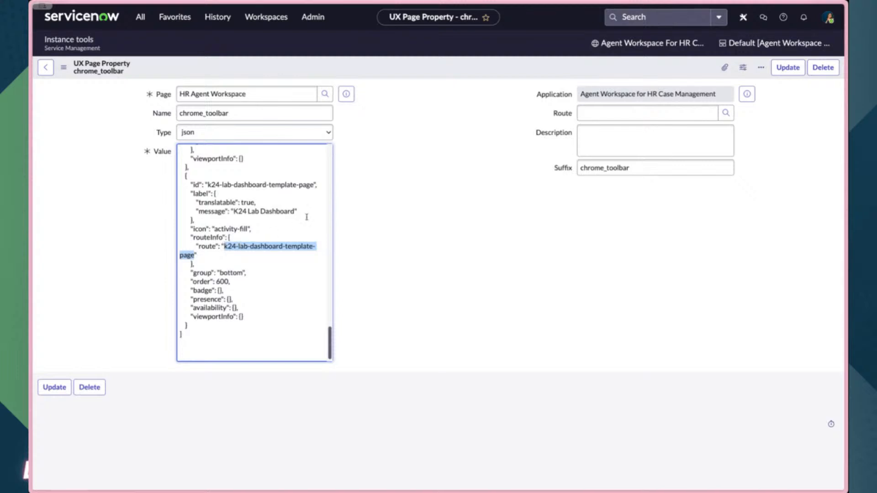
left_click_drag(208, 185, 317, 184)
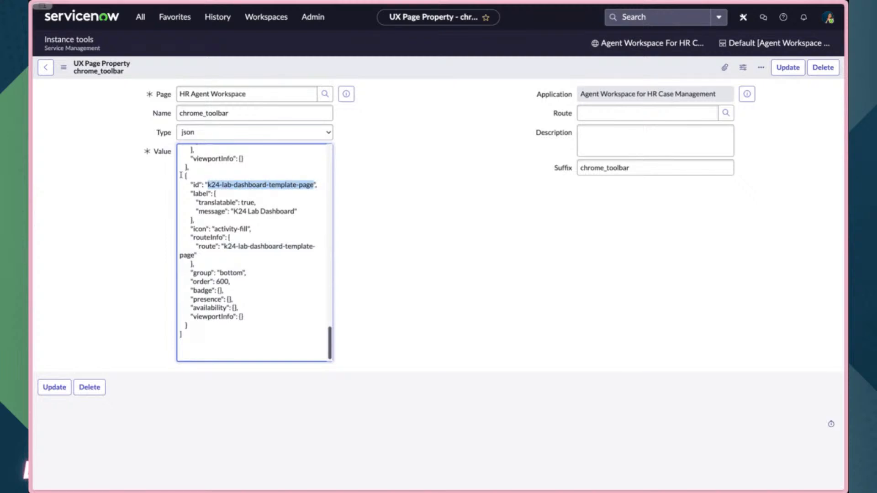
- Highlight the whole K24 Lab Dashboard entry in the JSON, followed by its route, icon and message lines
left_click_drag(181, 175, 229, 352)
left_click(198, 184)
left_click(203, 246)
left_click_drag(197, 248, 203, 258)
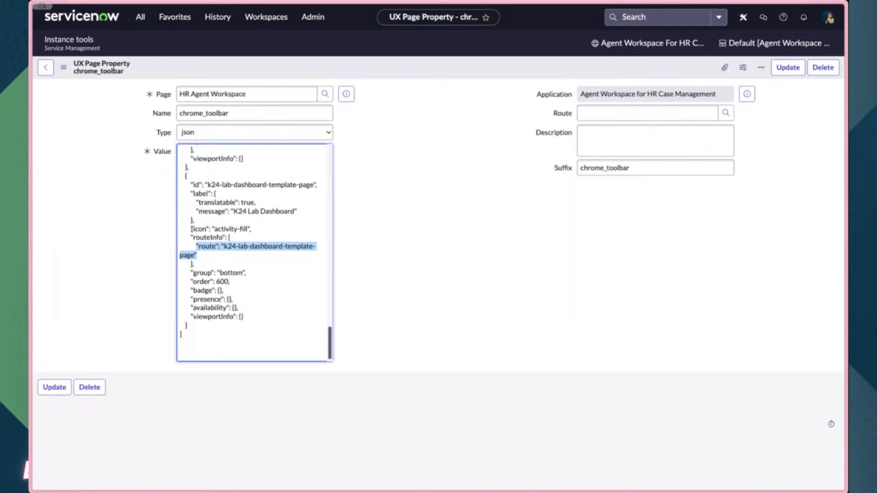
left_click_drag(191, 229, 256, 229)
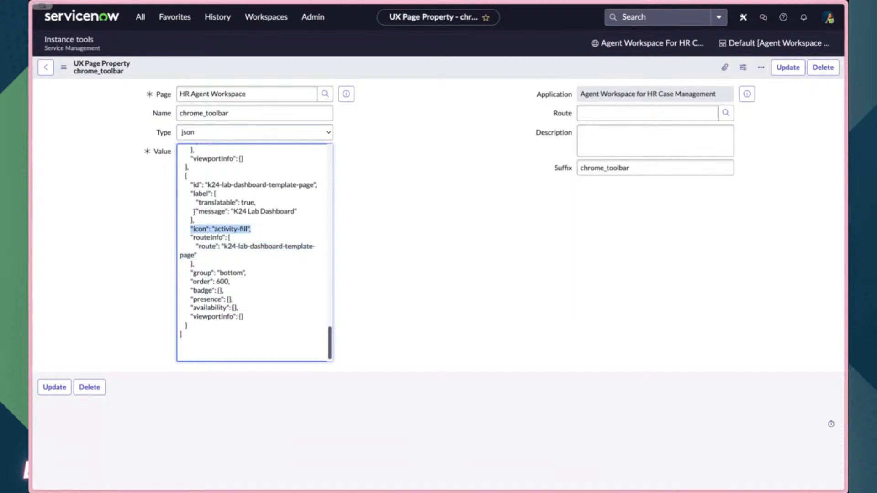
left_click_drag(194, 212, 311, 210)
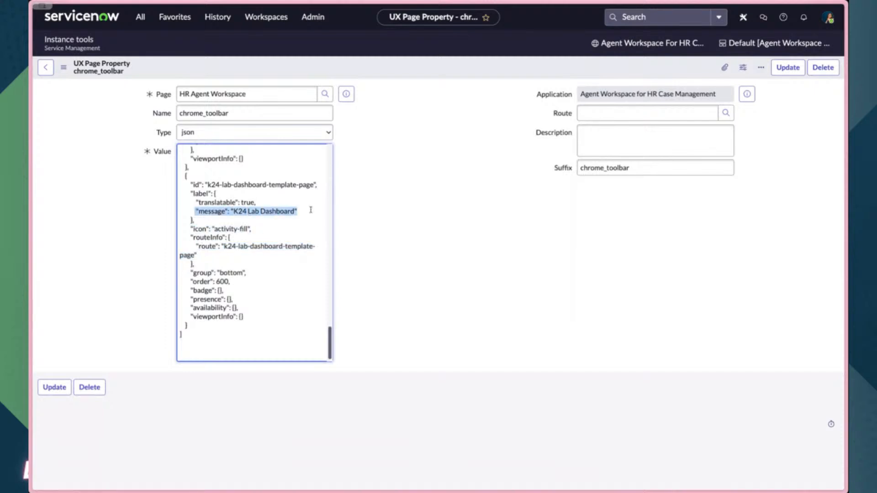
- Open the HR Agent Workspace and test the K24 Lab Dashboard item in its side navigation
left_click(267, 16)
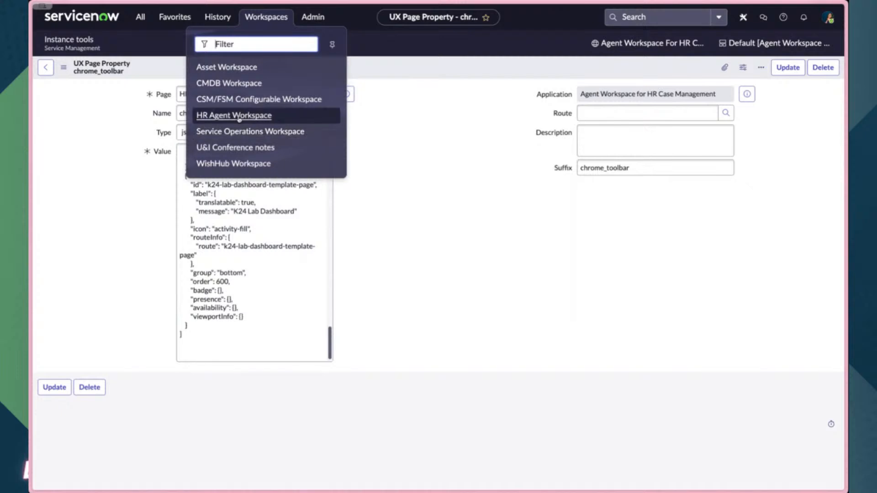
left_click(239, 118)
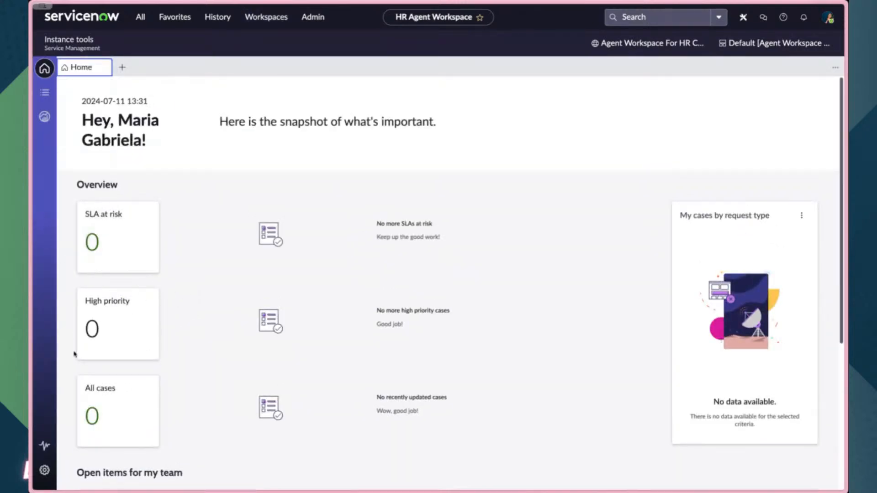
left_click(45, 447)
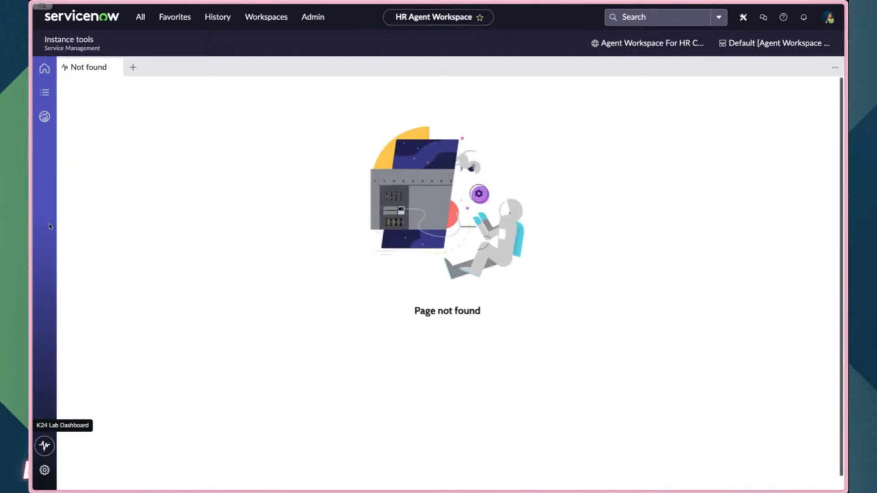
- Return to the Exercise 2 Activity 3 guide and review its steps back to the beginning
mouse_move(32, 73)
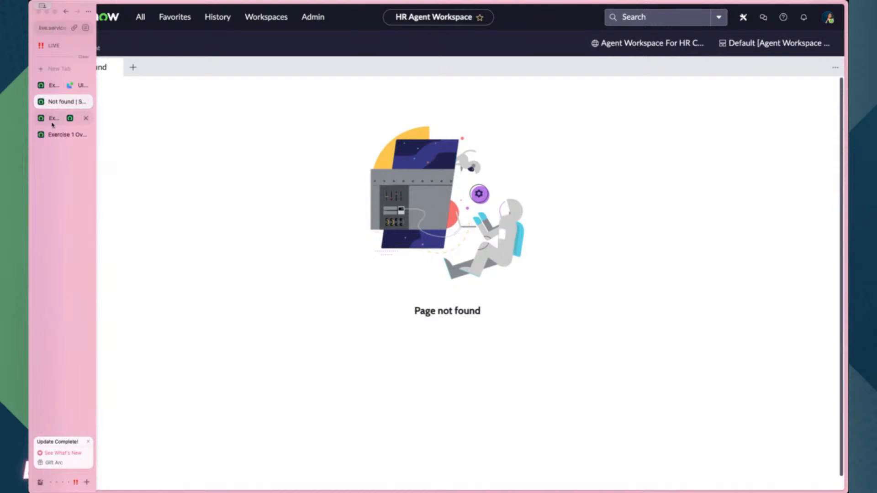
left_click(53, 87)
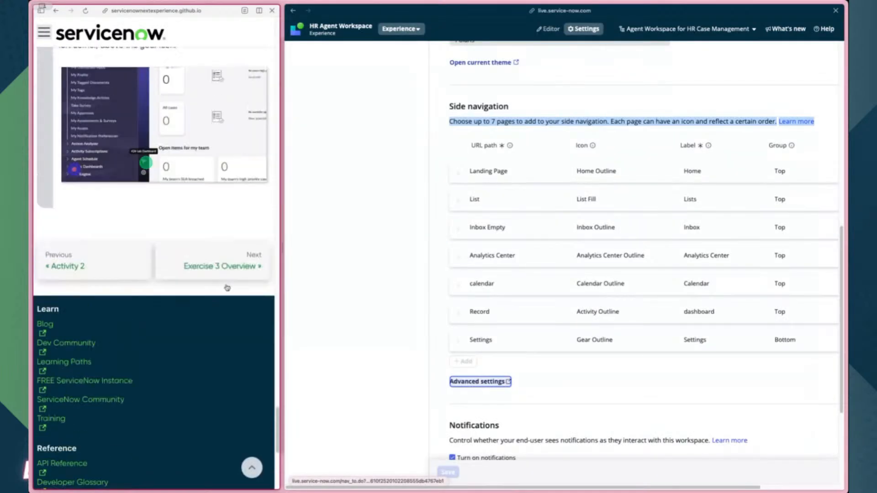
scroll(227, 288, "up", 20)
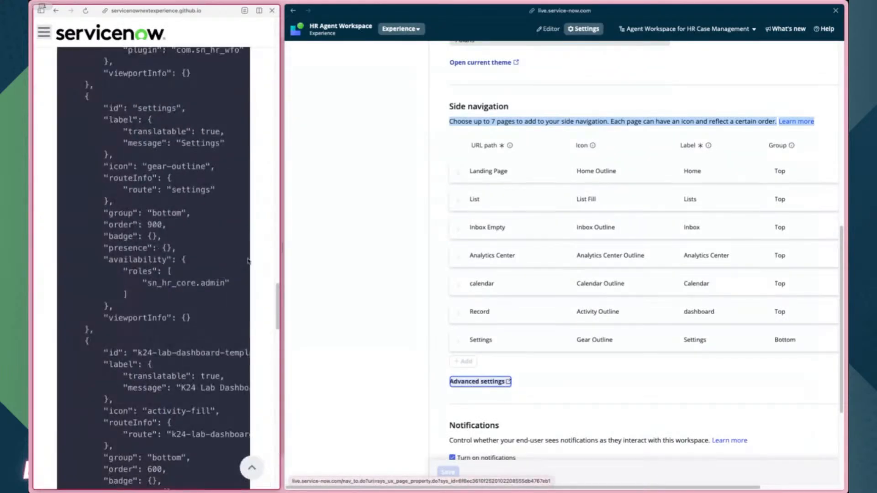
scroll(251, 260, "up", 15)
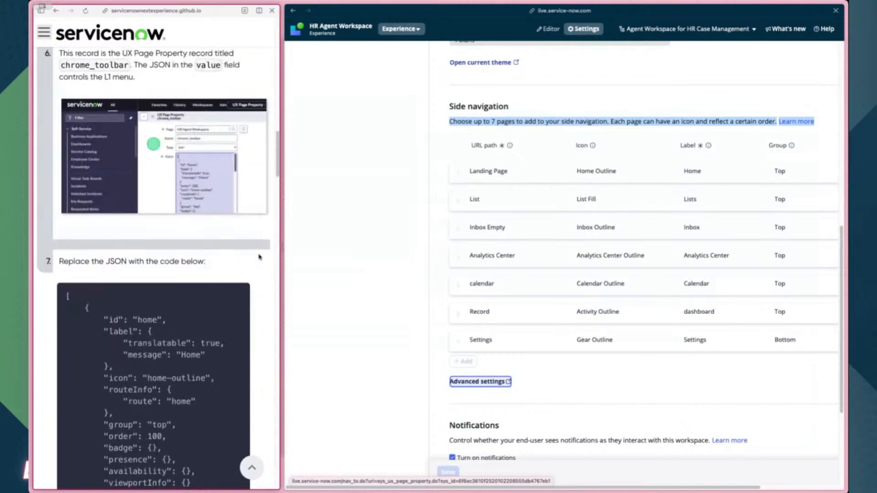
scroll(245, 271, "up", 15)
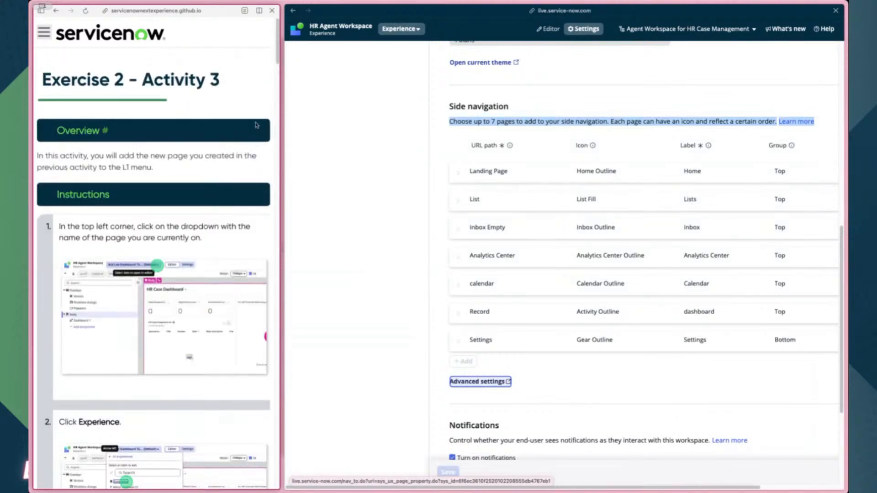
- Continue the guide to the Exercise 3 Overview and open the HR Agent Workspace experience overview in UI Builder
left_click_drag(277, 59, 286, 485)
left_click(215, 304)
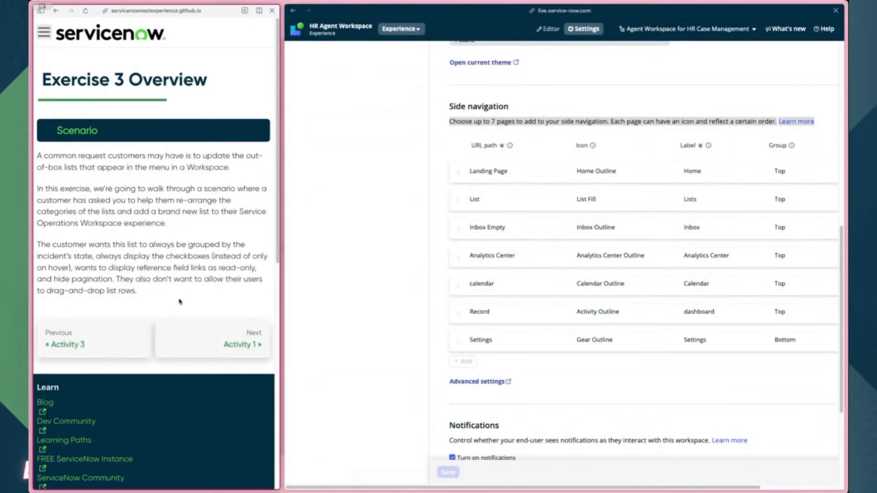
scroll(416, 52, "up", 15)
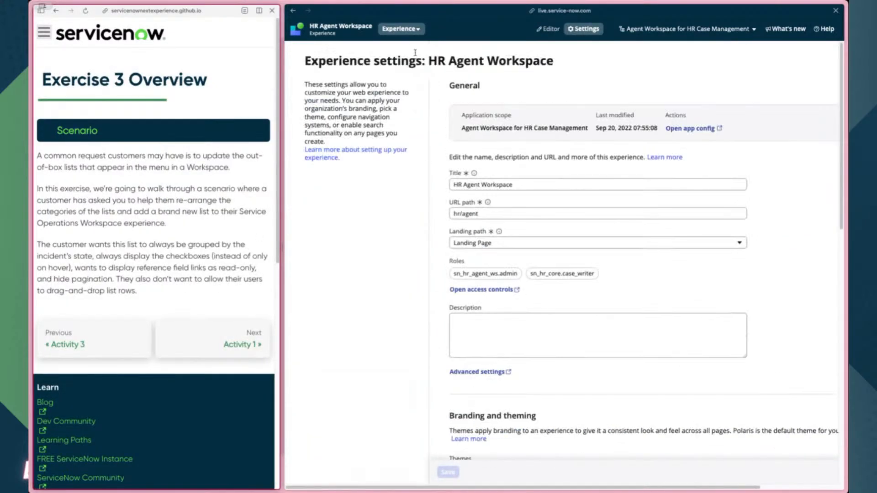
left_click(340, 26)
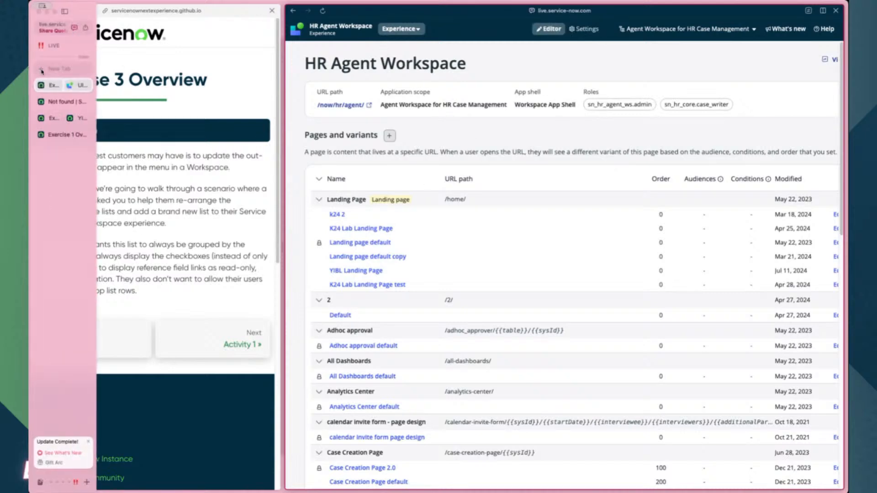
- Browse the HR Agent Workspace list menu, viewing the Collaborations, Open and All lists under All HR cases
left_click(59, 107)
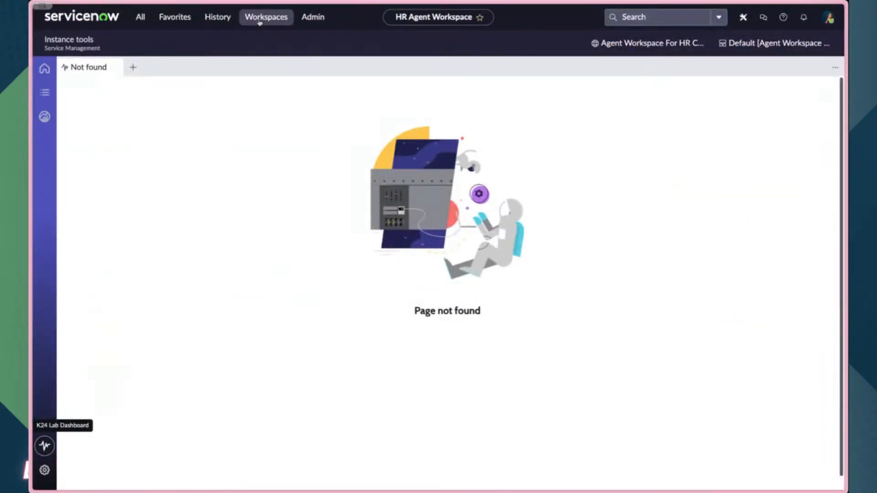
left_click(46, 91)
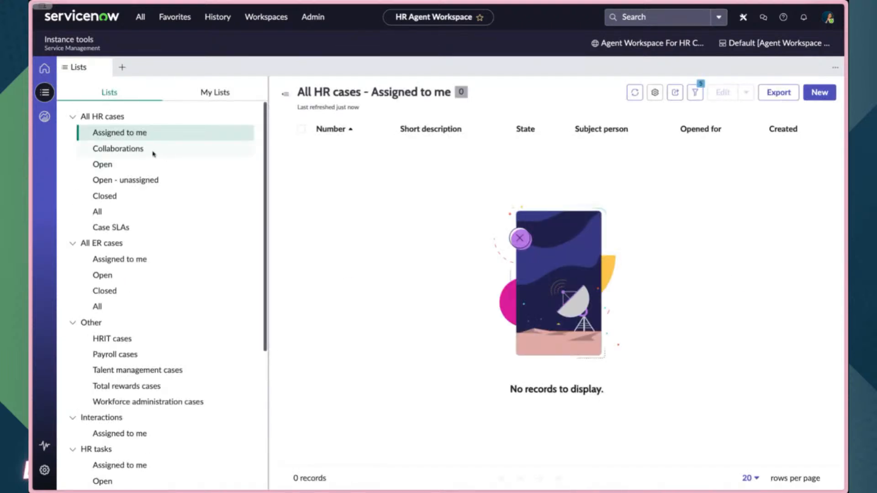
left_click(154, 150)
scroll(121, 165, "down", 3)
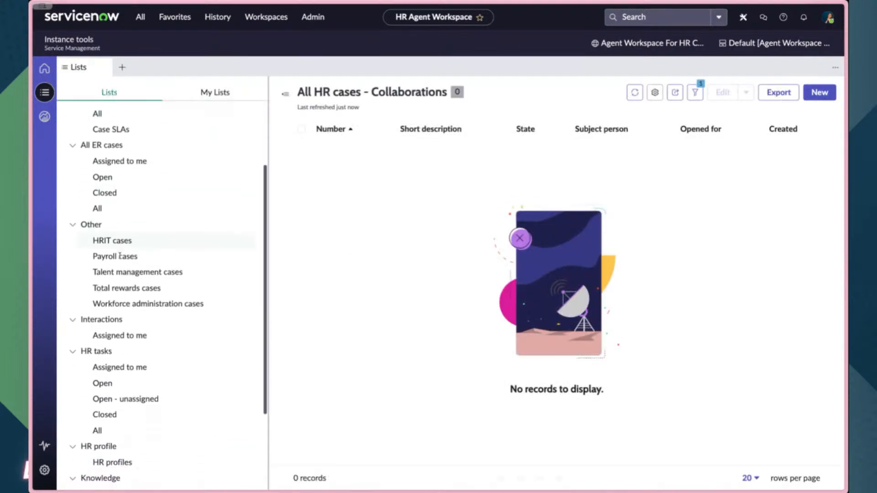
scroll(121, 256, "down", 3)
scroll(144, 319, "up", 6)
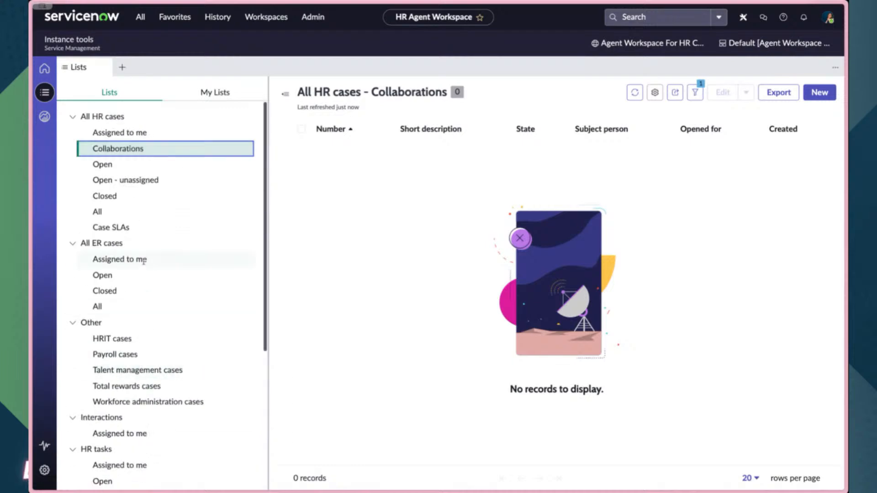
left_click(100, 165)
left_click(98, 211)
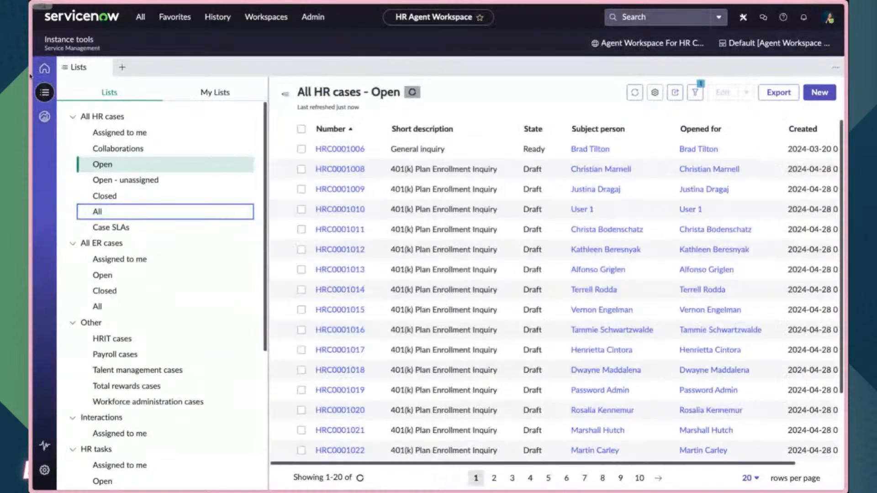
- Look through the YIBL Lab Dashboard, the Exercise 1 Record Watcher guide and the guide for creating a UI Builder page
mouse_move(31, 77)
left_click(47, 119)
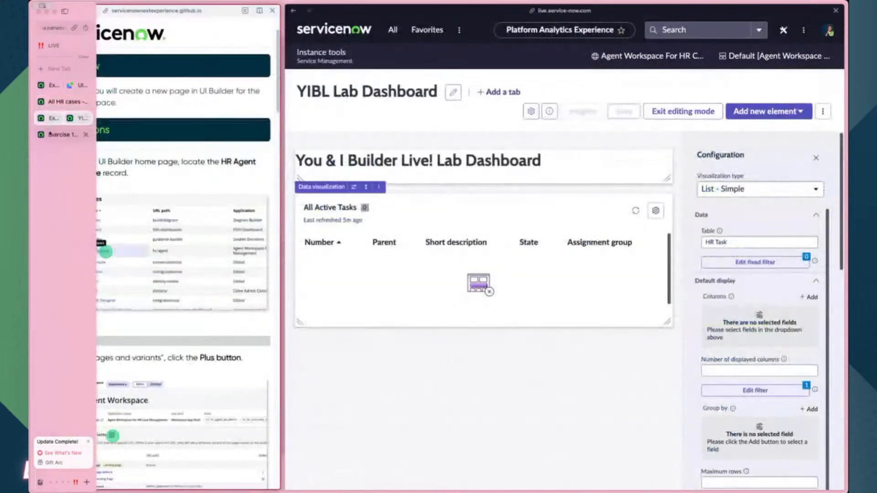
left_click(51, 136)
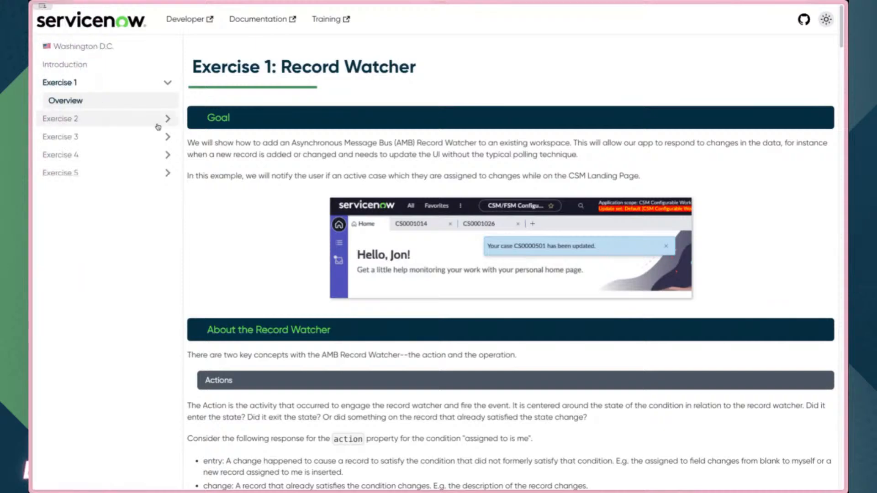
mouse_move(30, 108)
left_click(53, 118)
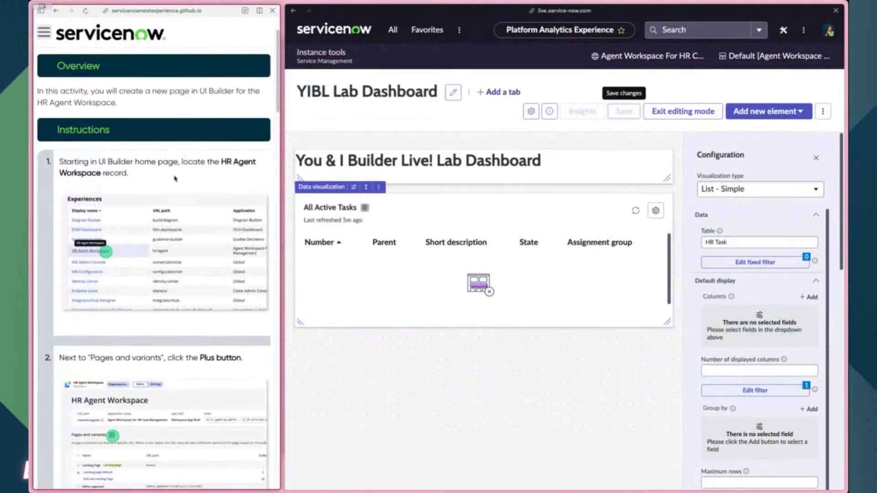
scroll(175, 178, "down", 15)
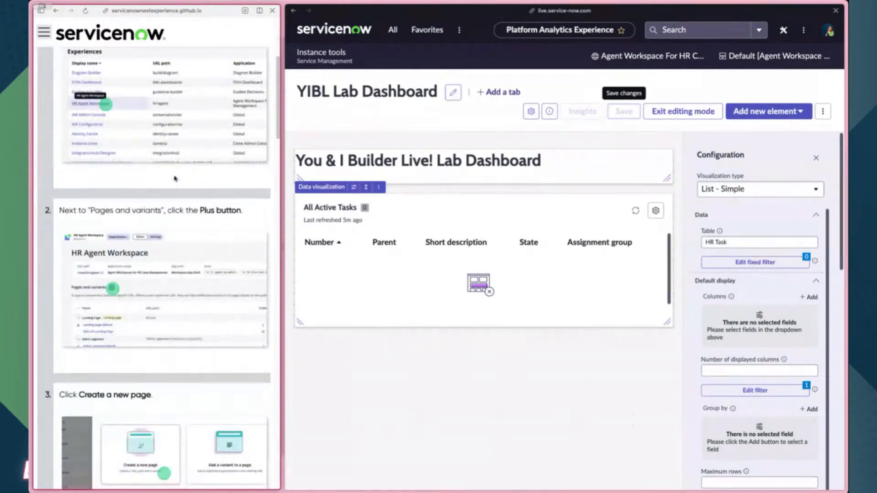
scroll(197, 188, "down", 20)
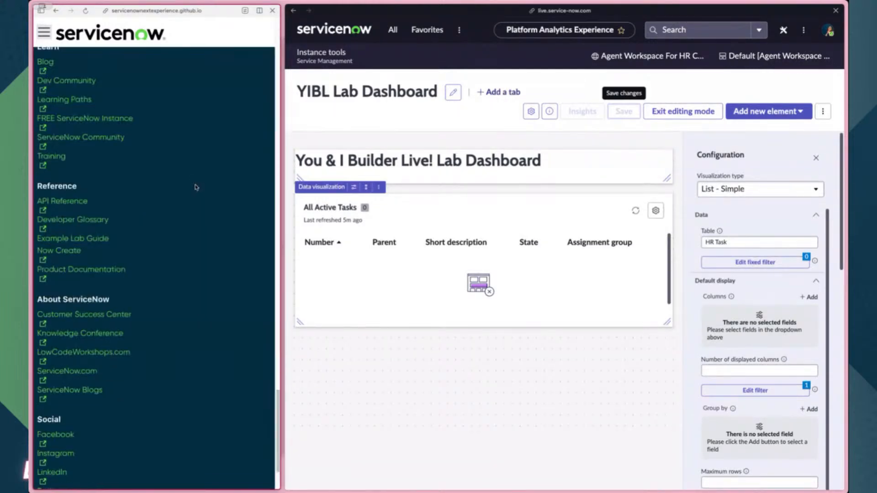
- Open Exercise 3 Activity 1 and read its first steps on switching scope to Incident Management for Service Operations Workspace
mouse_move(30, 95)
left_click(54, 85)
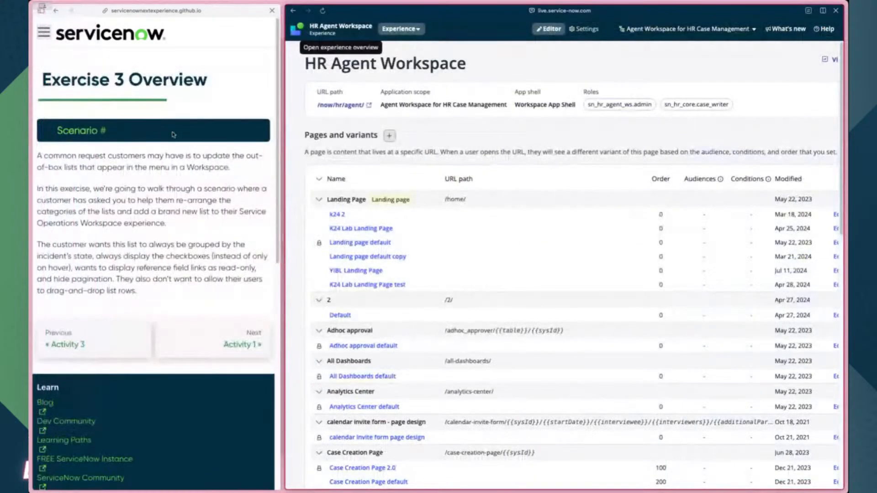
left_click(242, 344)
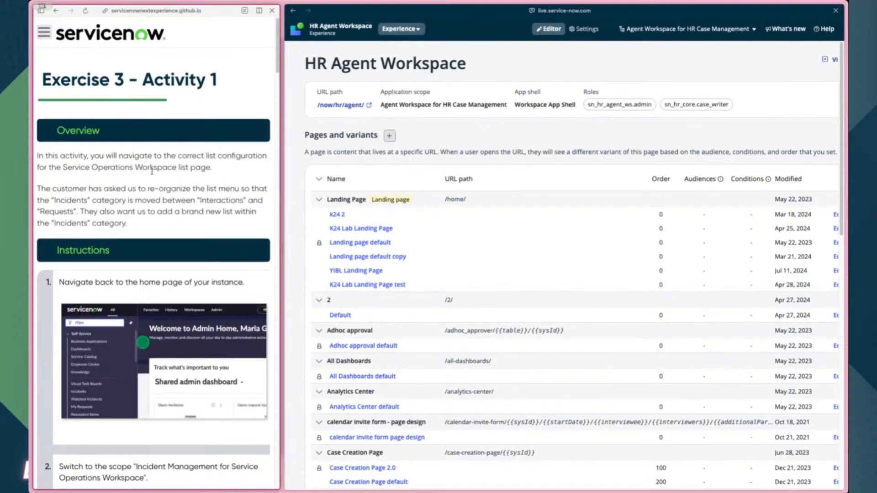
scroll(209, 335, "down", 3)
scroll(208, 335, "down", 8)
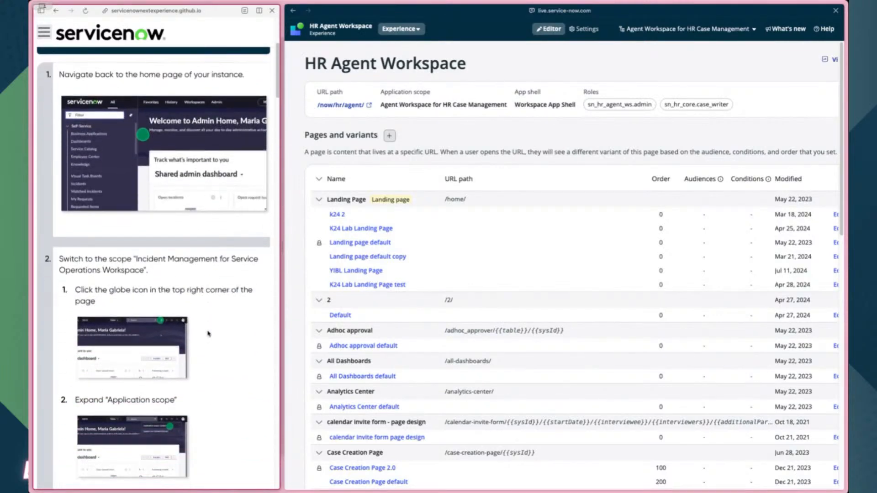
scroll(240, 273, "down", 10)
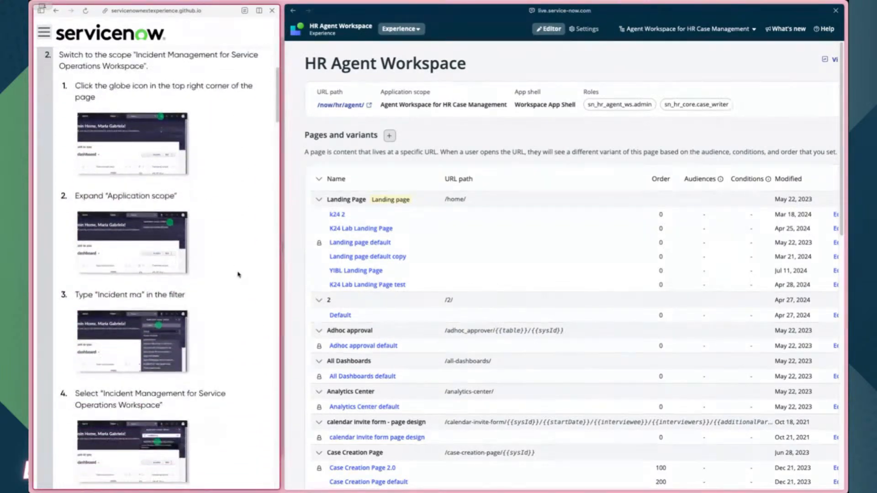
scroll(238, 274, "down", 4)
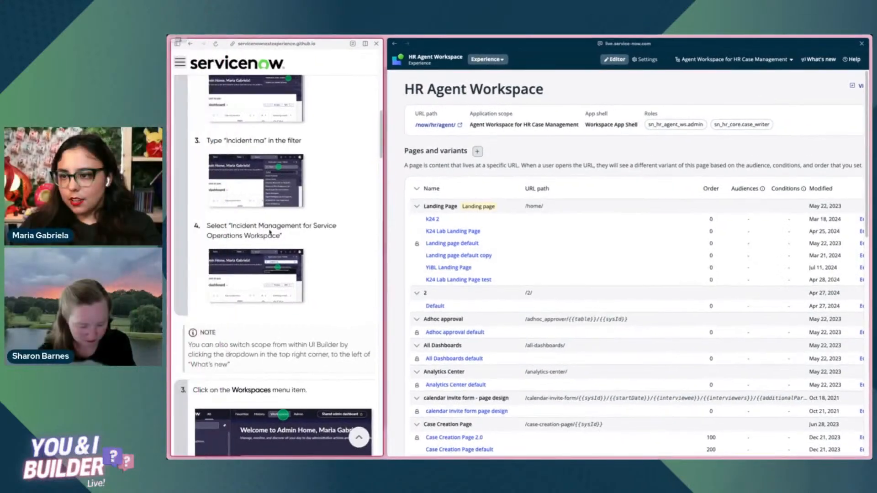
- Copy the scope name "Incident Management for Service Operations Workspace" from step 4 of the guide
left_click_drag(148, 222, 197, 231)
key("super+c")
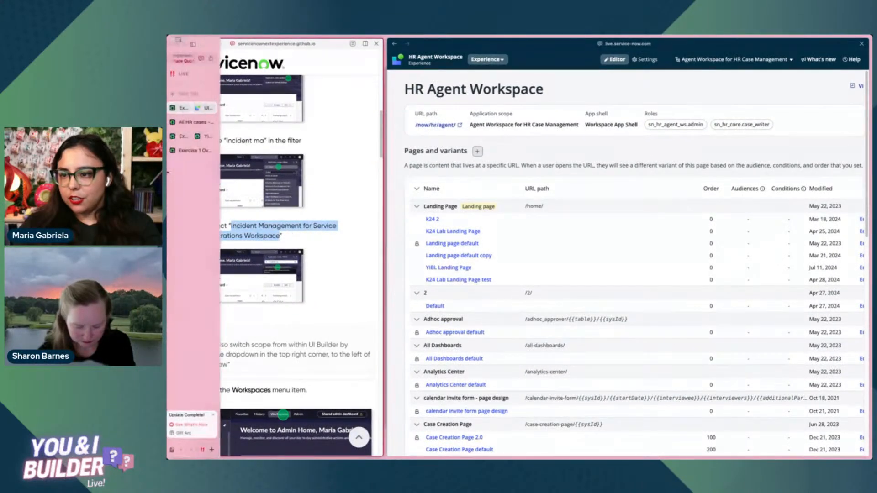
left_click(211, 122)
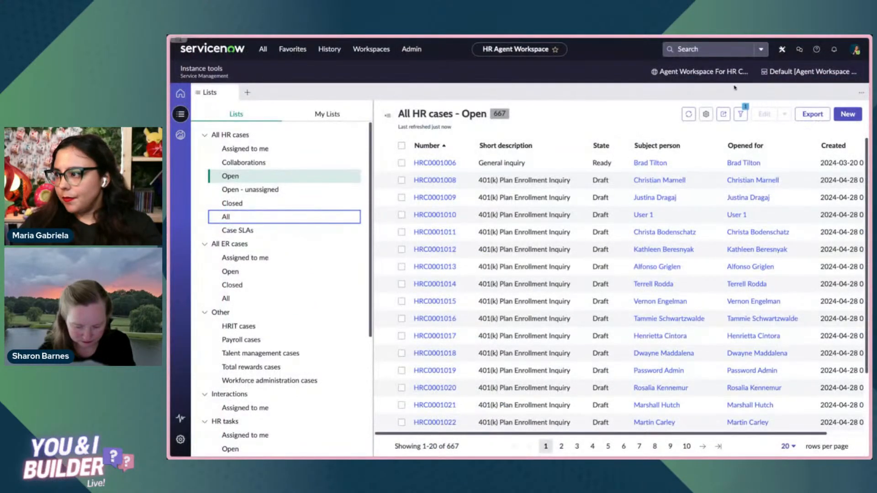
left_click(700, 71)
type("Service Operations Workspace")
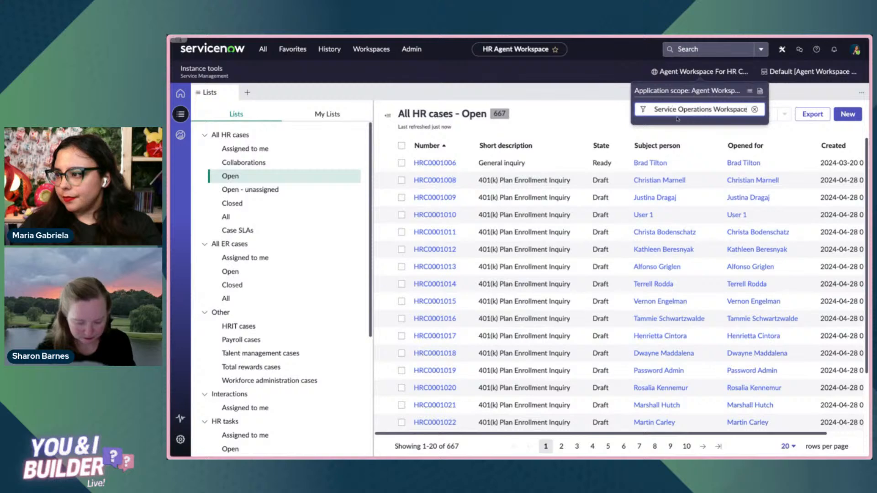
key("super+a")
left_click(787, 94)
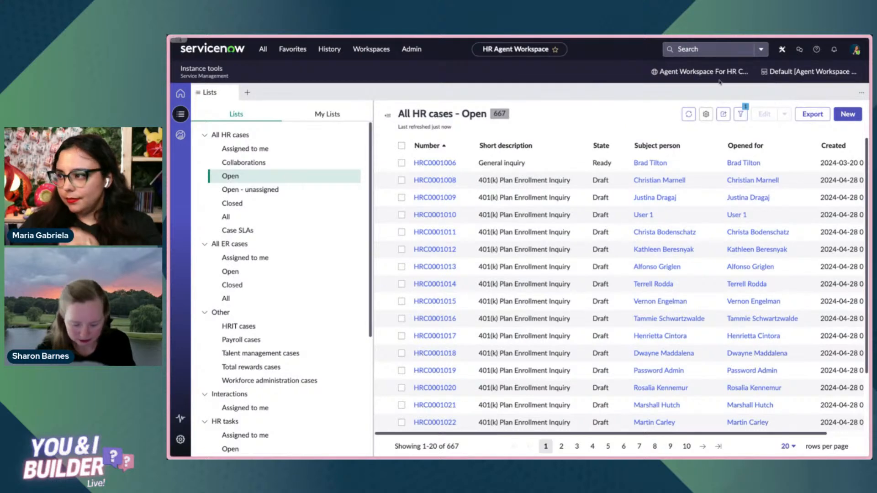
- Switch the application scope in UI Builder to Incident Management for Service Operations Workspace using the copied name
left_click(186, 109)
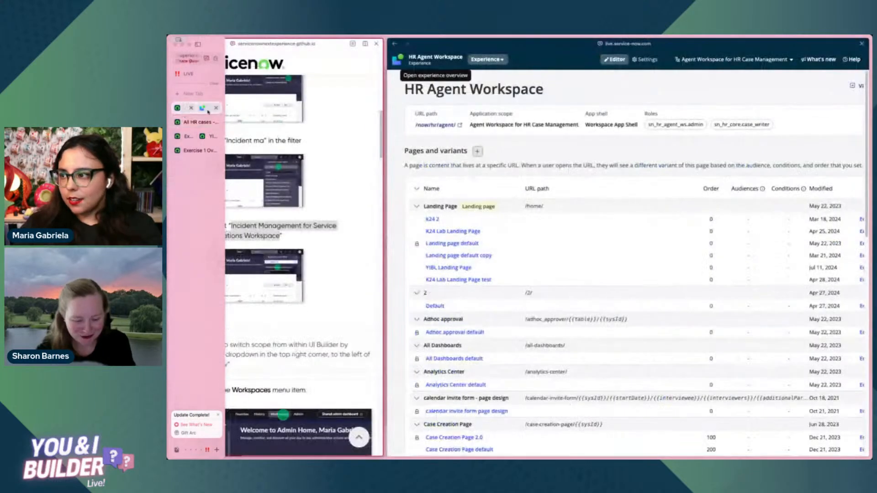
left_click(699, 59)
key("super+v")
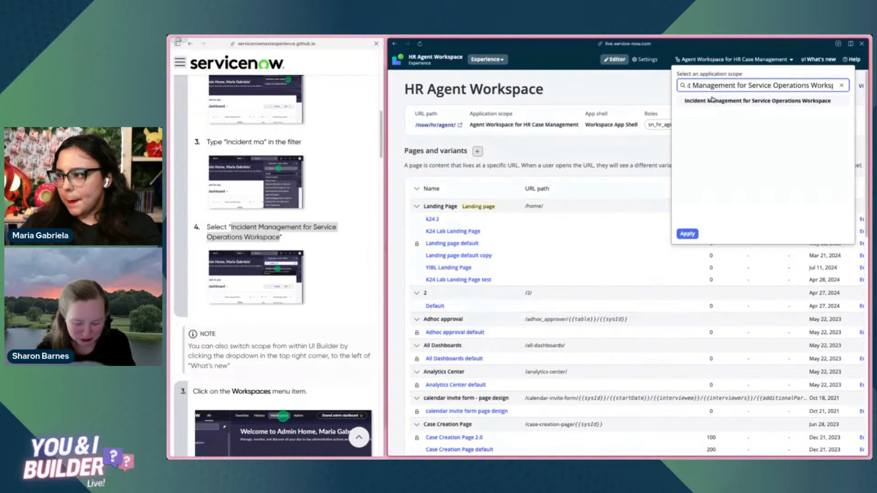
left_click(727, 101)
left_click(688, 233)
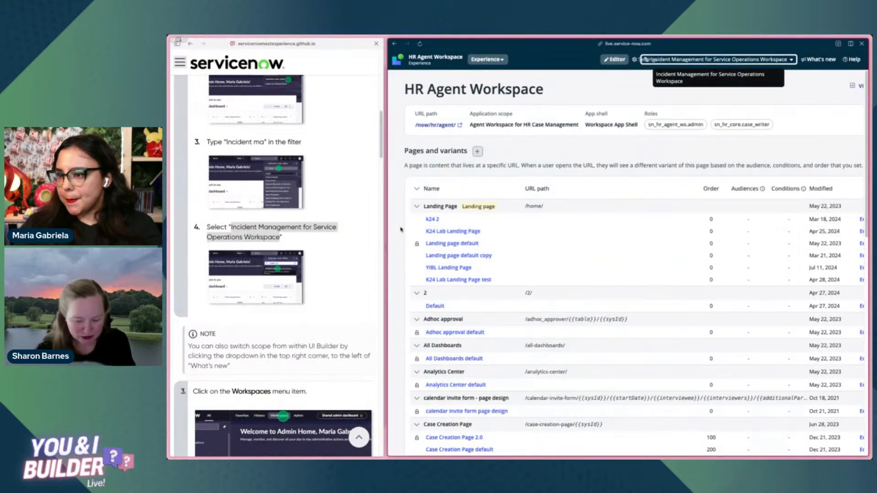
- Read the Activity 1 guide steps on opening Service Operations Workspace, its list page and UI Builder
scroll(356, 234, "down", 3)
scroll(356, 234, "down", 3)
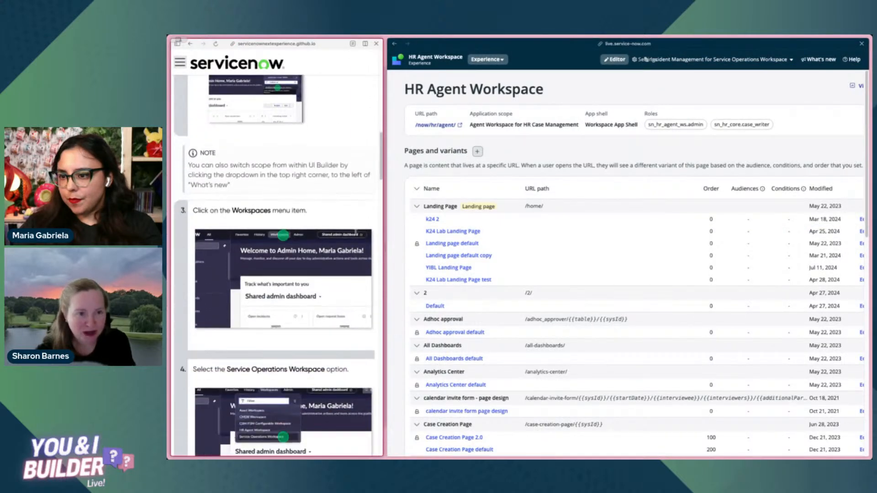
scroll(349, 165, "down", 10)
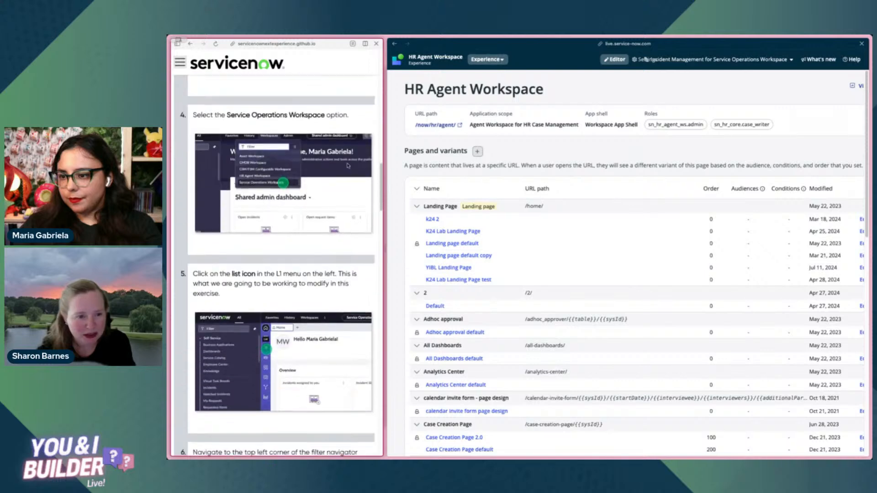
scroll(348, 166, "down", 8)
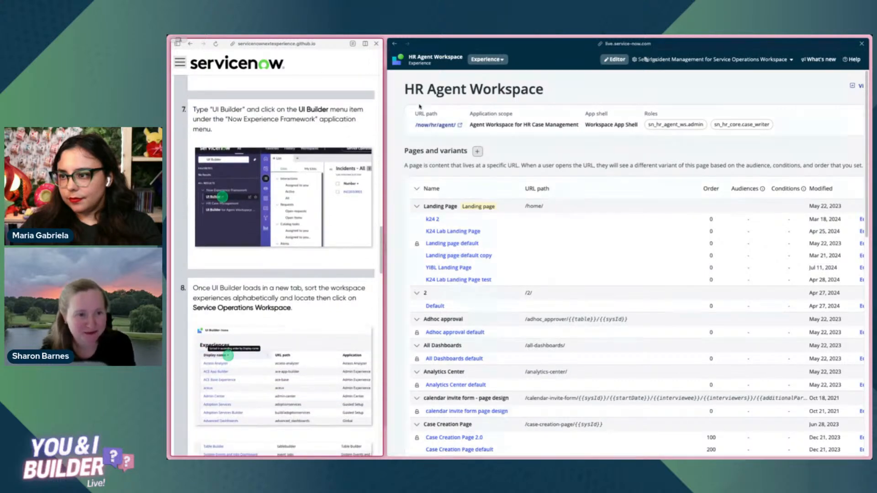
- Advance the guide beside the YIBL Lab Dashboard to Exercise 3 Activity 1 and its steps on switching scope
mouse_move(172, 119)
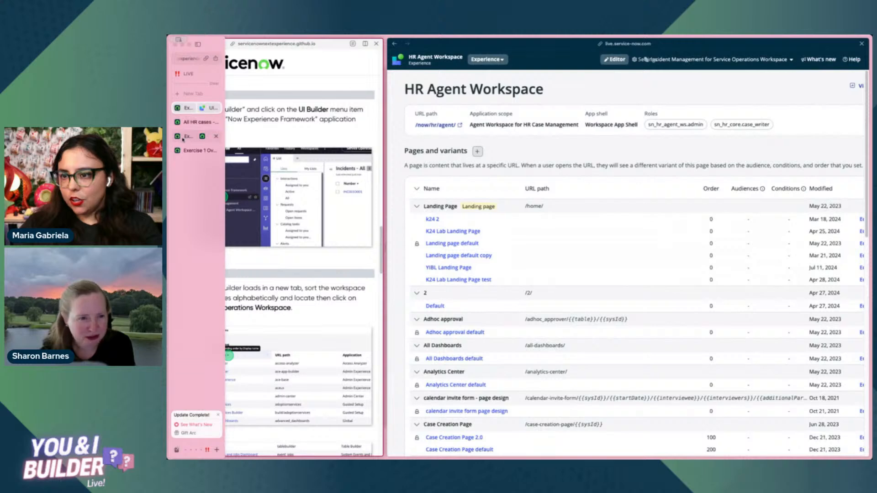
mouse_move(170, 155)
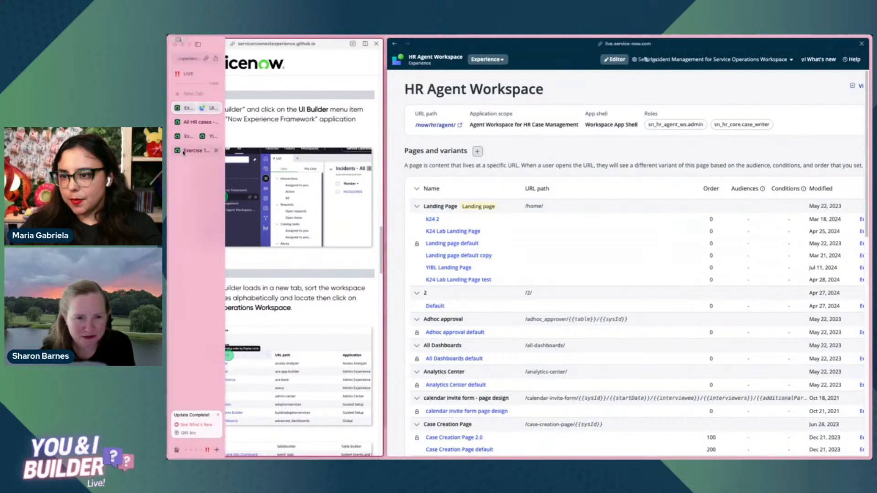
left_click(186, 136)
scroll(268, 158, "up", 4)
scroll(267, 157, "up", 3)
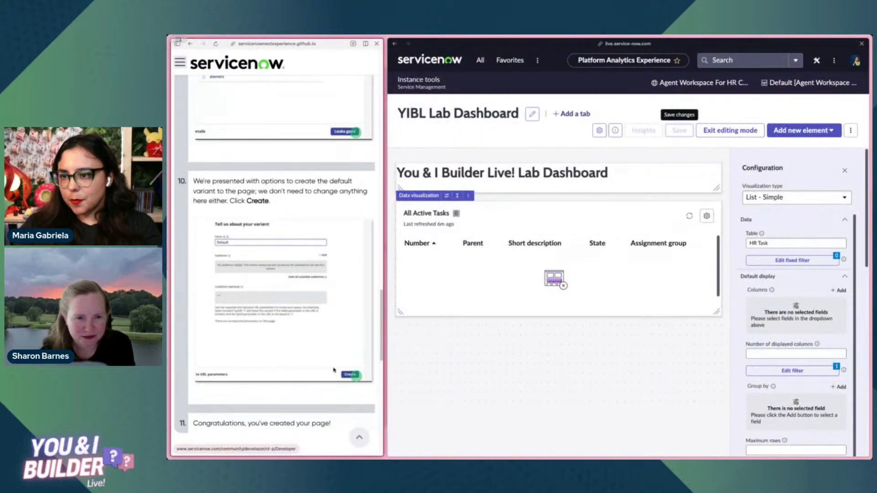
scroll(274, 183, "down", 3)
left_click(350, 204)
scroll(342, 231, "down", 20)
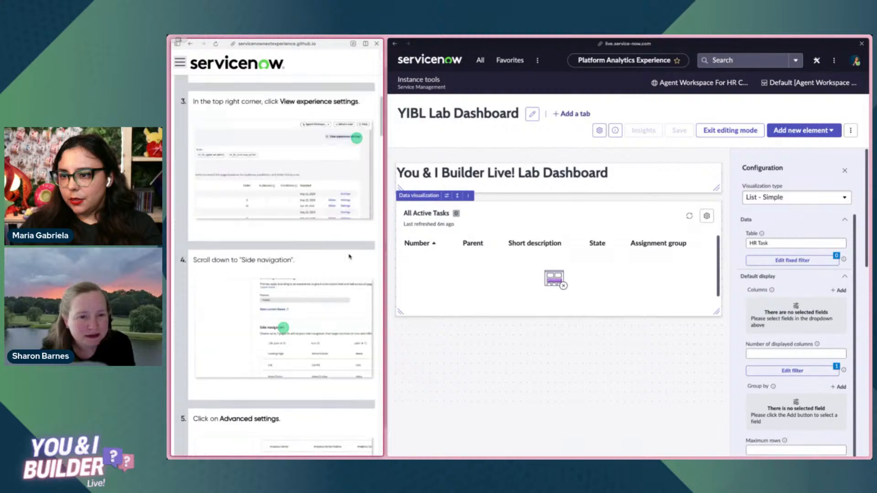
scroll(348, 255, "down", 10)
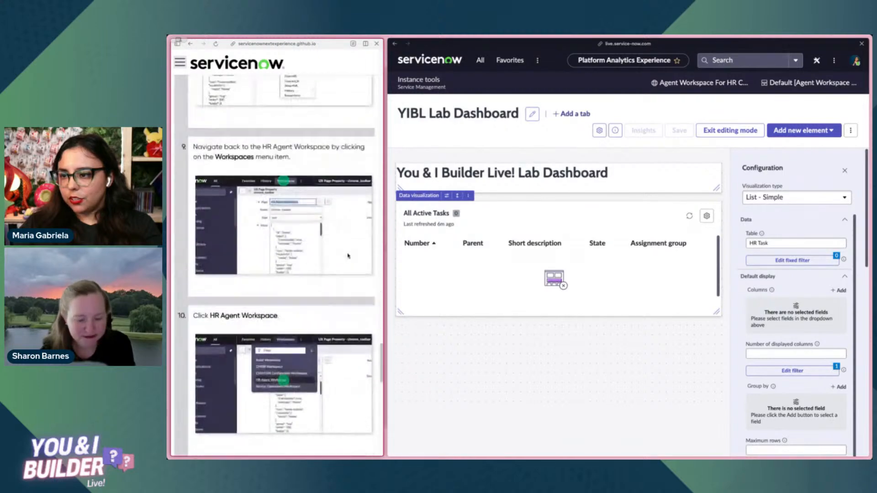
left_click(347, 317)
left_click(334, 314)
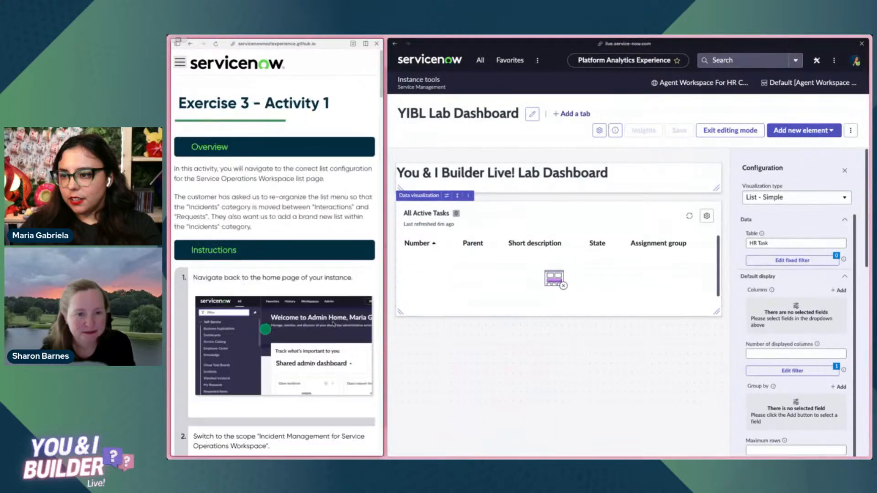
scroll(334, 313, "down", 10)
scroll(334, 313, "down", 3)
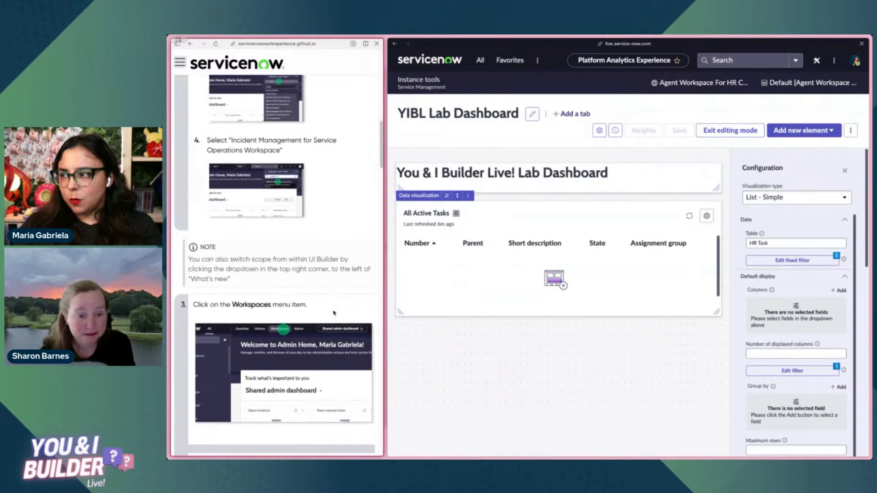
- Reload the YIBL Lab Dashboard page and go to the instance's home page
key("super+r")
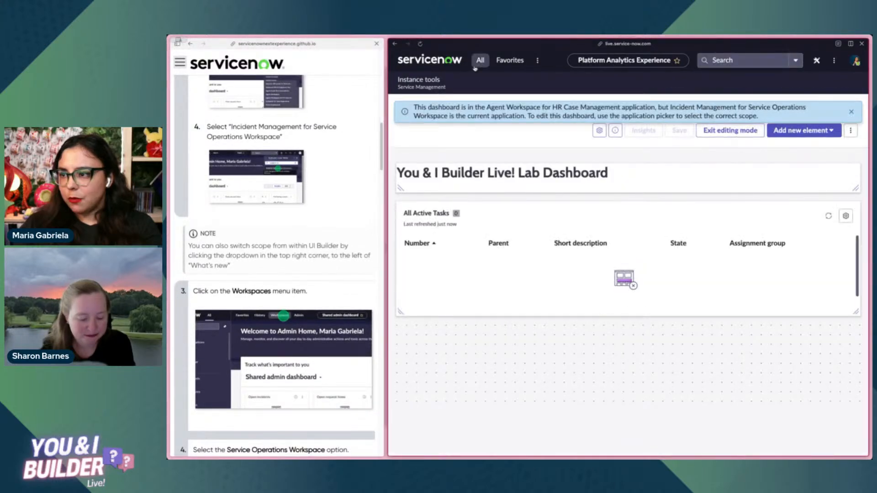
left_click(443, 64)
- Read guide steps 4 to 12, from selecting Service Operations Workspace to opening the List nav component's Configuration link
scroll(347, 182, "down", 10)
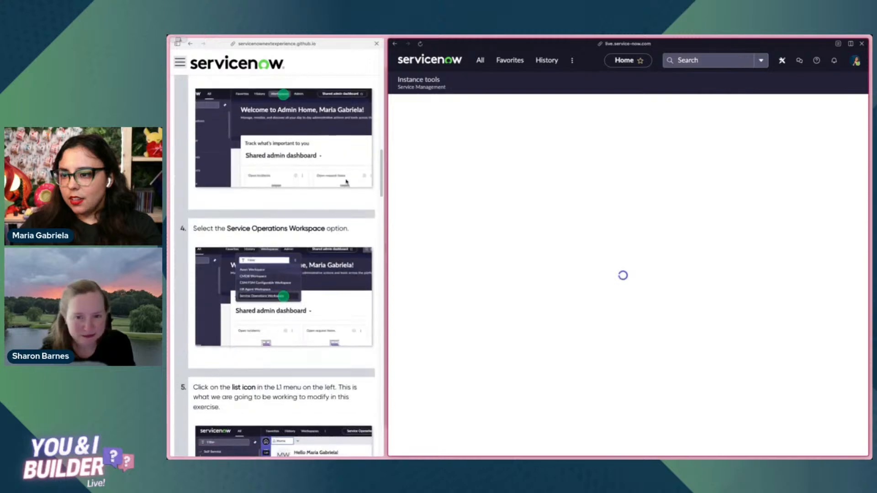
scroll(347, 181, "down", 8)
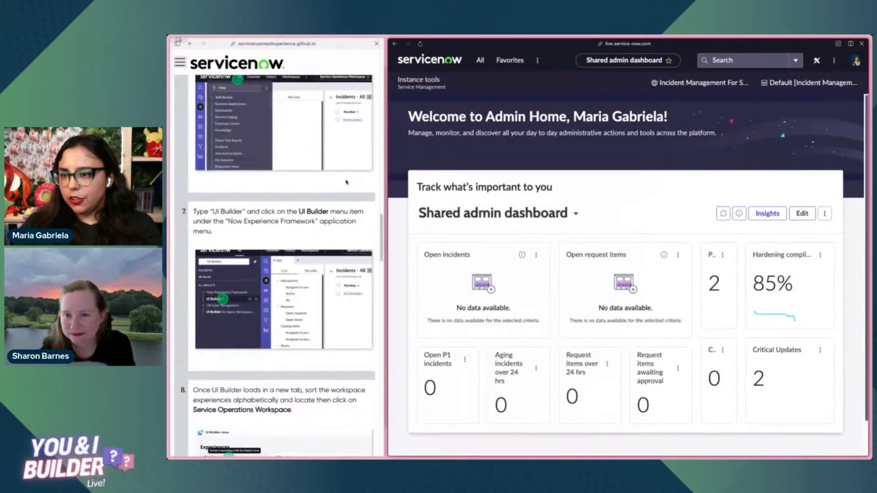
scroll(347, 182, "down", 3)
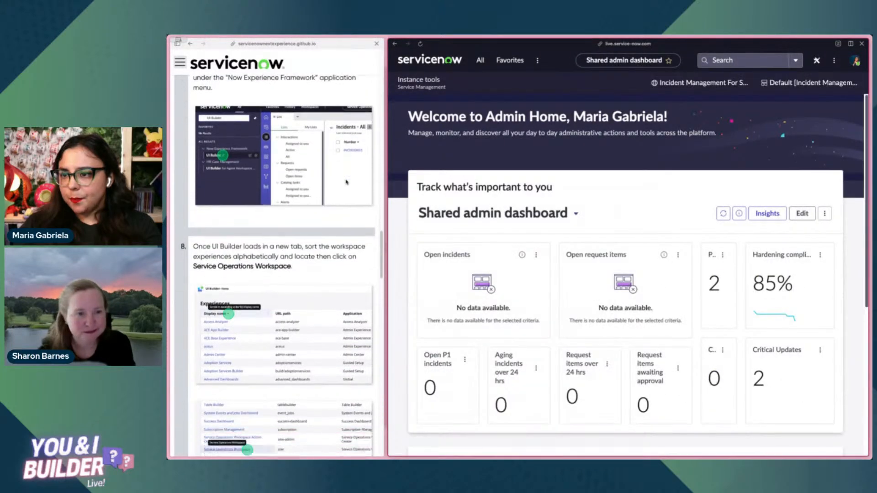
scroll(347, 183, "down", 7)
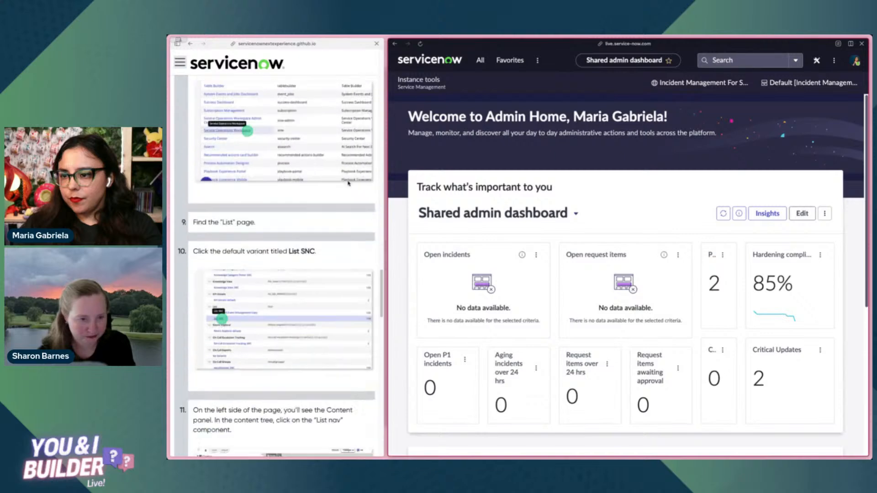
scroll(349, 183, "down", 5)
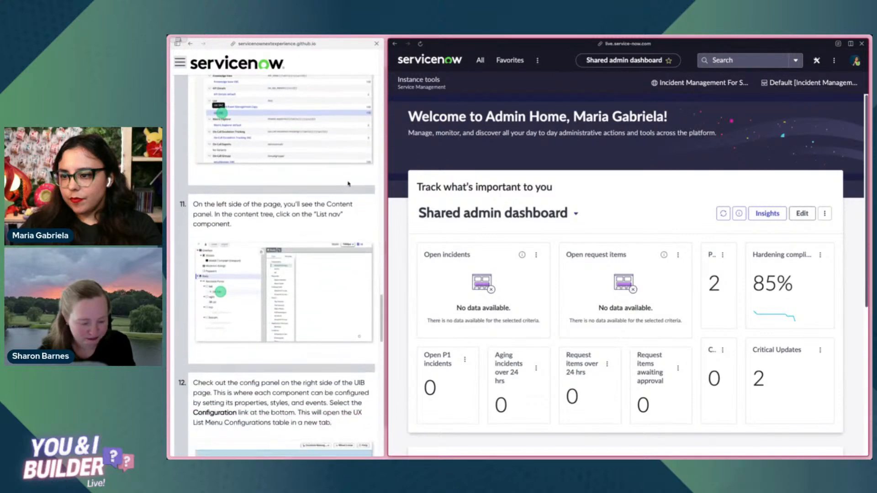
scroll(348, 182, "up", 1)
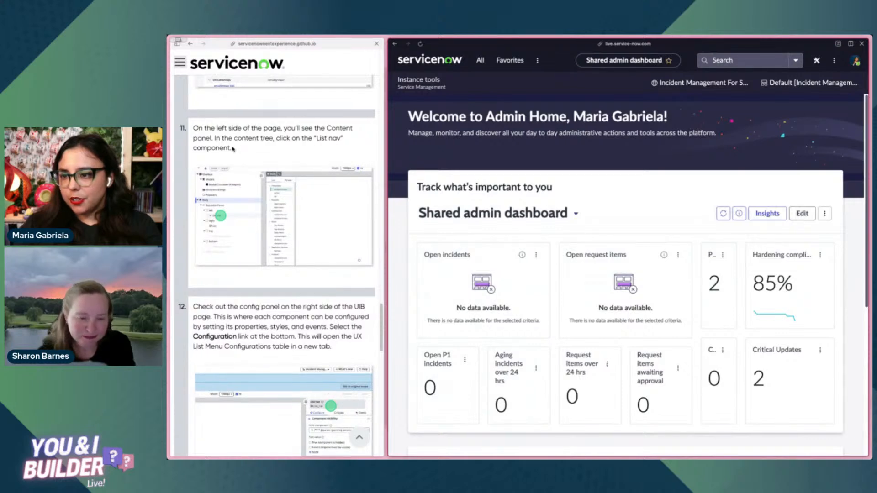
scroll(233, 149, "down", 4)
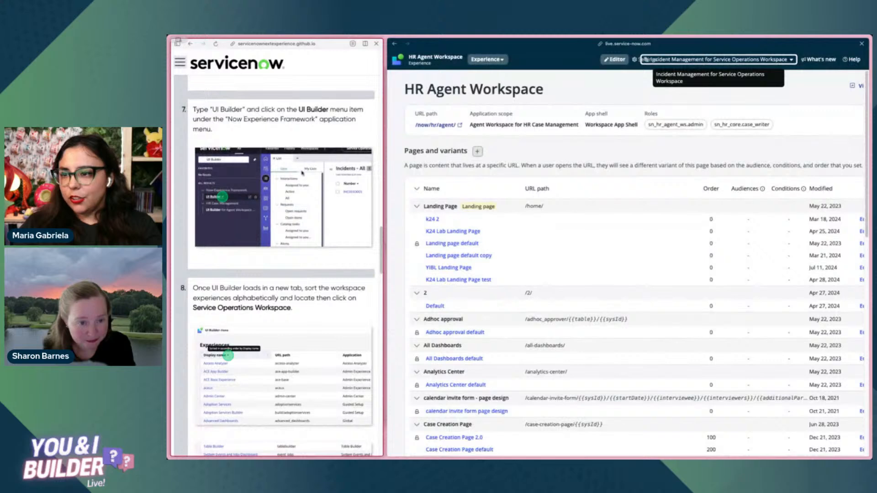
- Return to the UI Builder home page, search for "service o" and open the Service Operations Workspace experience
left_click(397, 61)
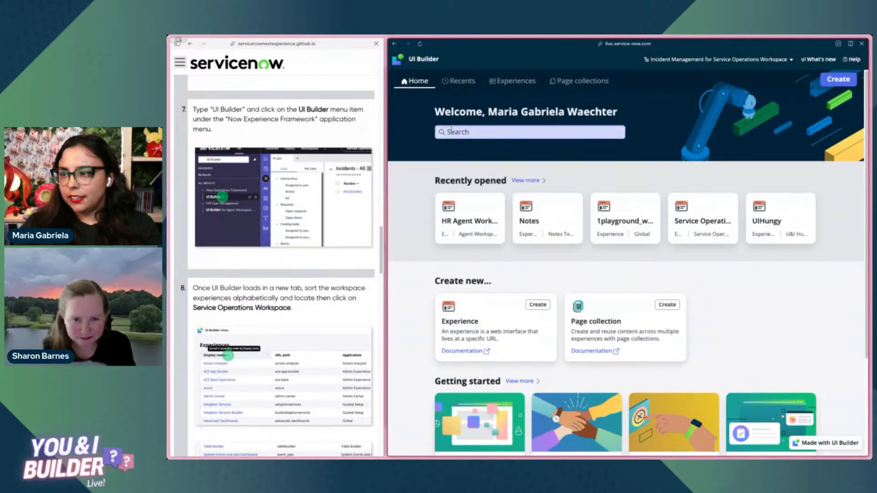
left_click(448, 132)
type("service o")
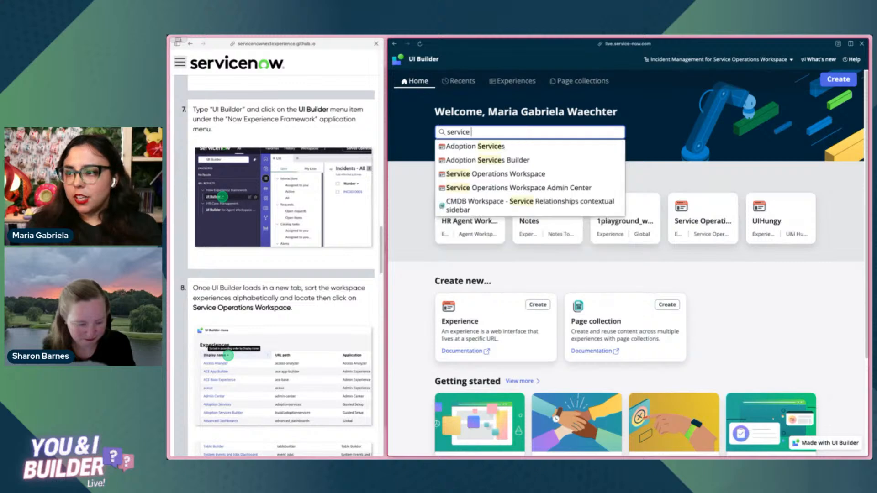
key("Return")
- Read guide steps 8 to 10 on finding the List page and its default List SNC variant
scroll(281, 265, "down", 3)
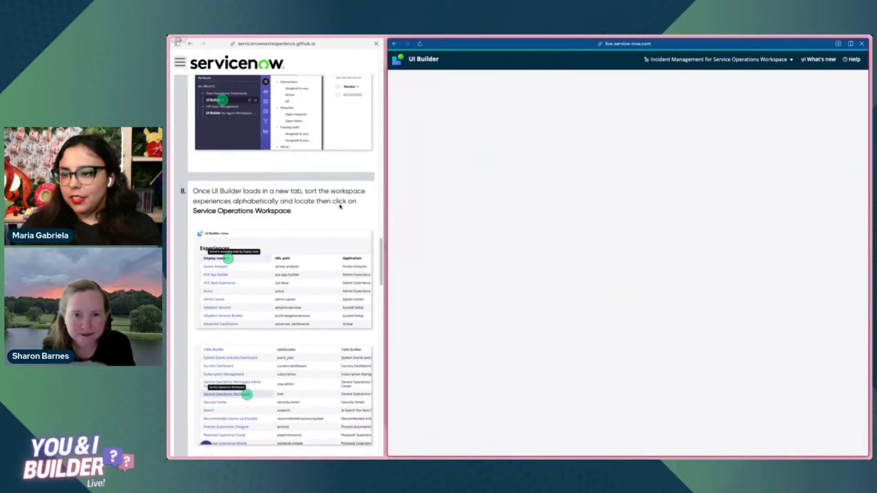
left_click_drag(295, 157, 192, 157)
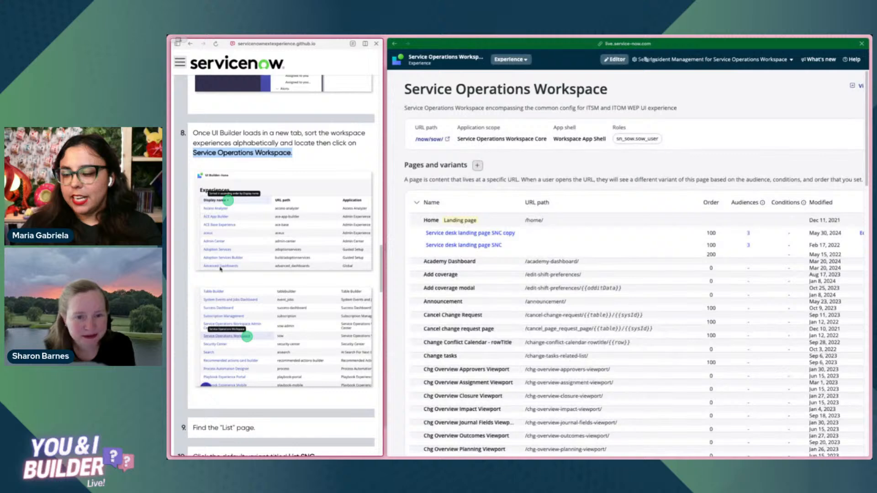
scroll(268, 244, "down", 3)
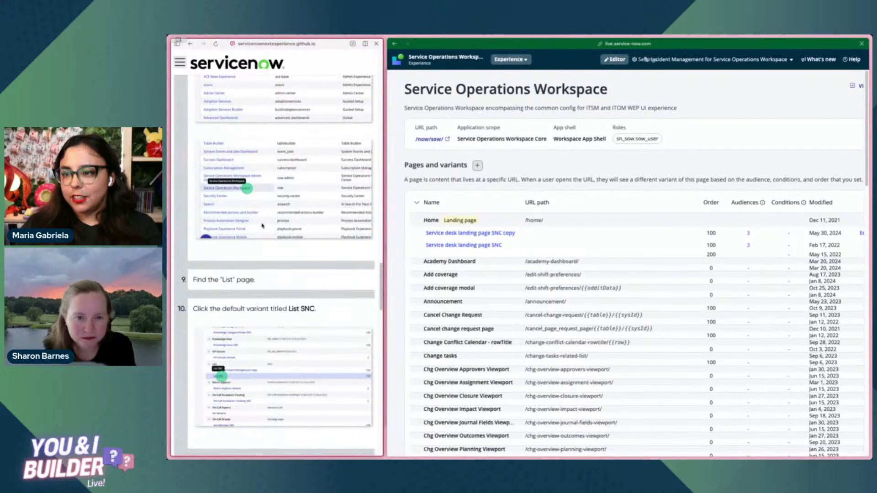
scroll(263, 226, "down", 3)
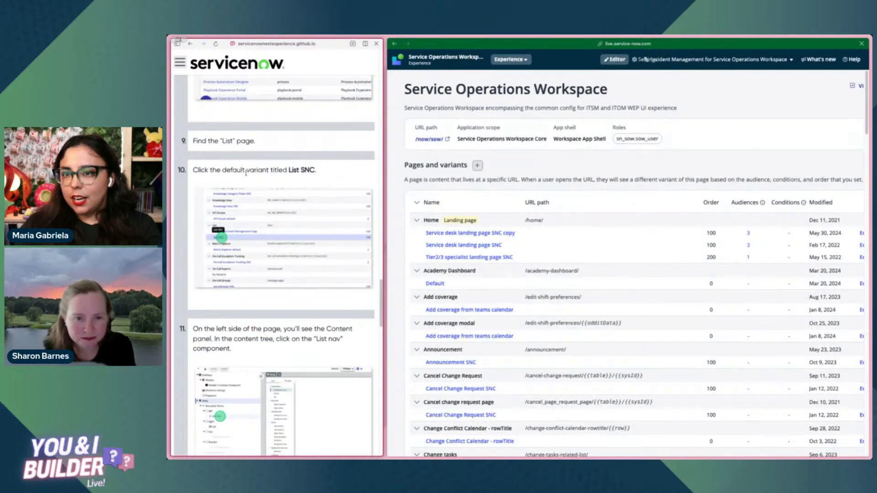
triple_click(233, 141)
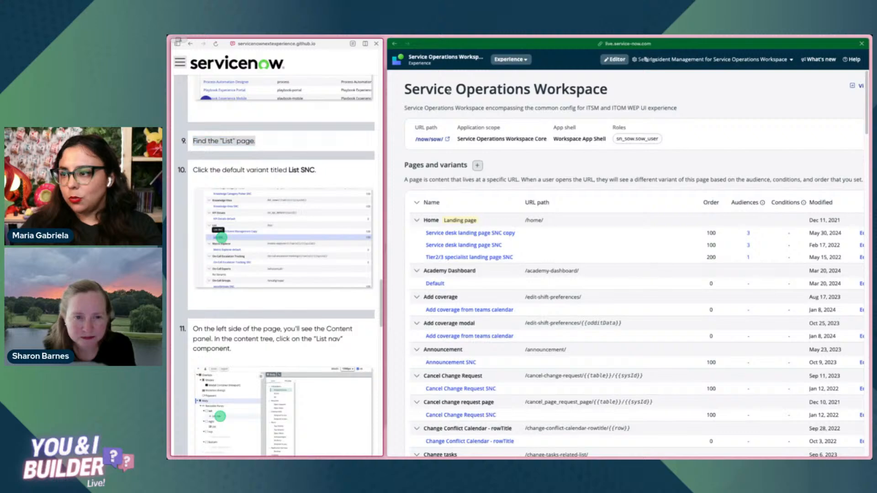
- Find the List page among the workspace's pages and open its List SNC variant
scroll(481, 273, "down", 2)
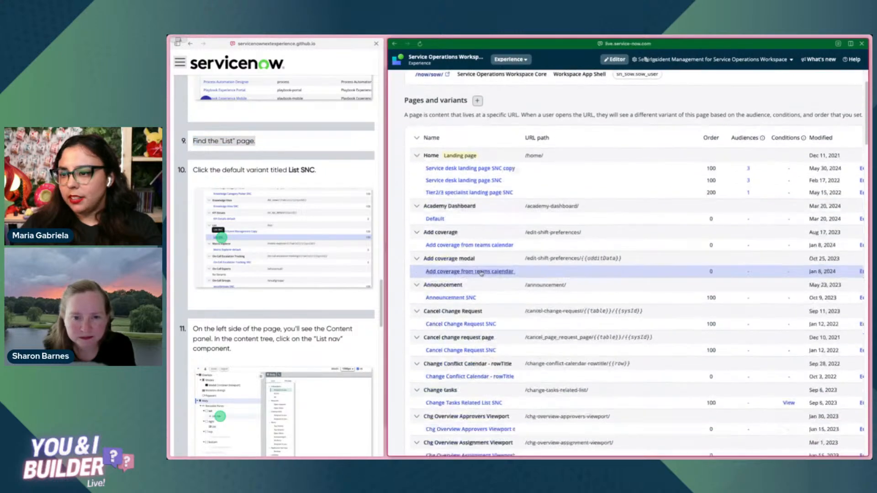
scroll(481, 273, "down", 15)
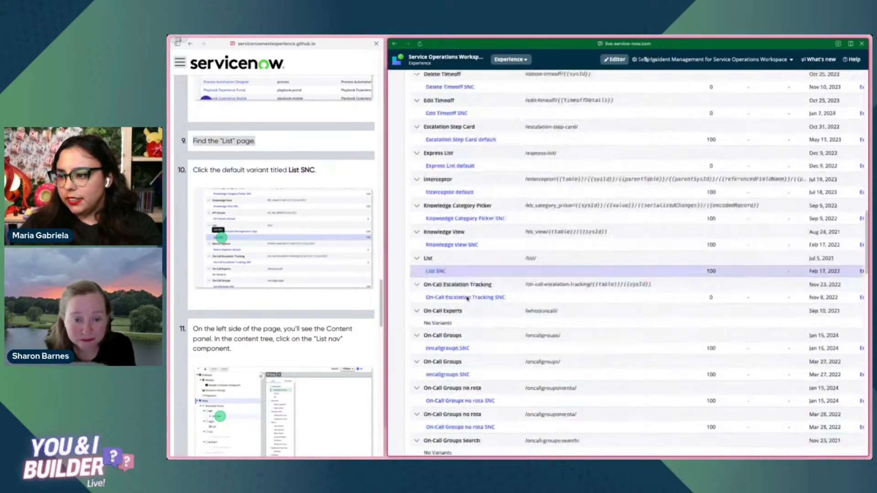
scroll(467, 298, "down", 1)
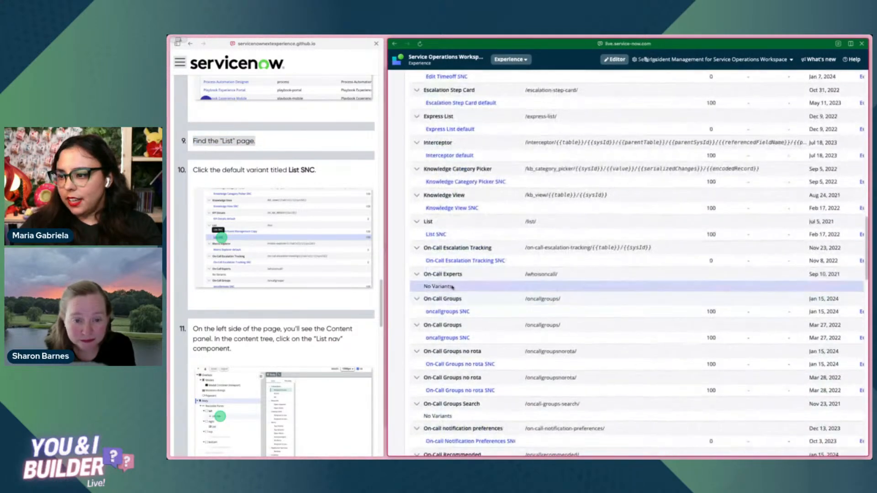
left_click(435, 235)
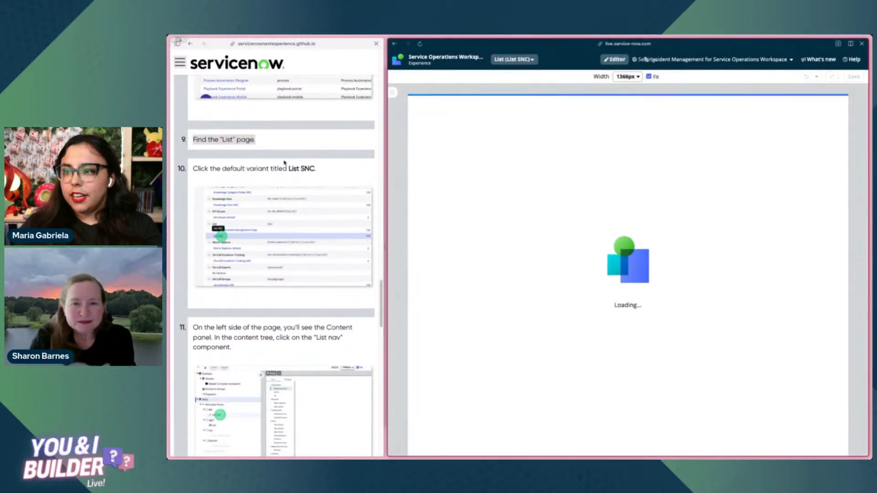
- Read guide step 11 and select the List nav component in the page's content tree
scroll(284, 162, "down", 3)
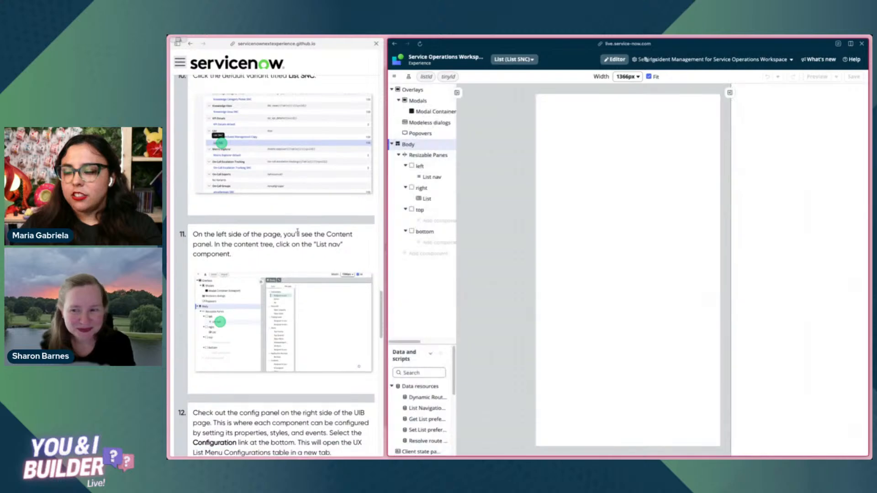
scroll(260, 167, "down", 3)
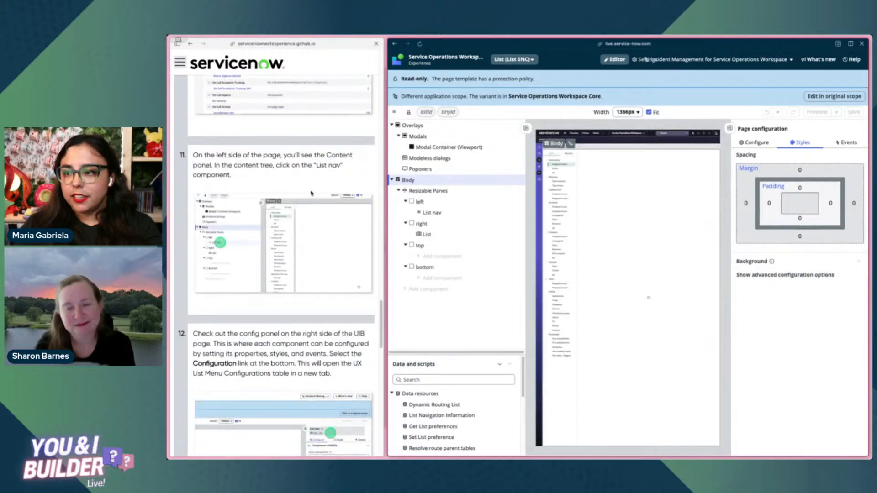
left_click_drag(236, 174, 193, 155)
left_click(332, 182)
left_click(251, 166)
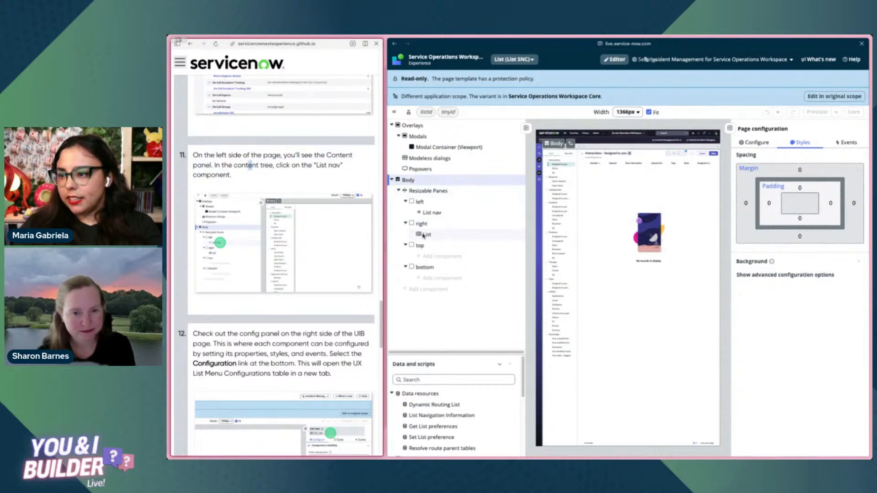
left_click(432, 213)
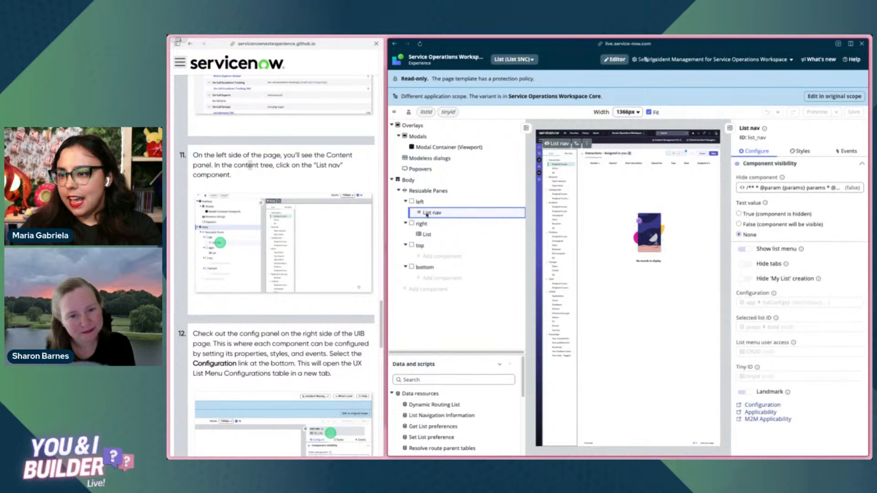
- Follow the List nav component's Configuration link, then open the Default - SOW record and show its UX Lists
scroll(327, 239, "down", 5)
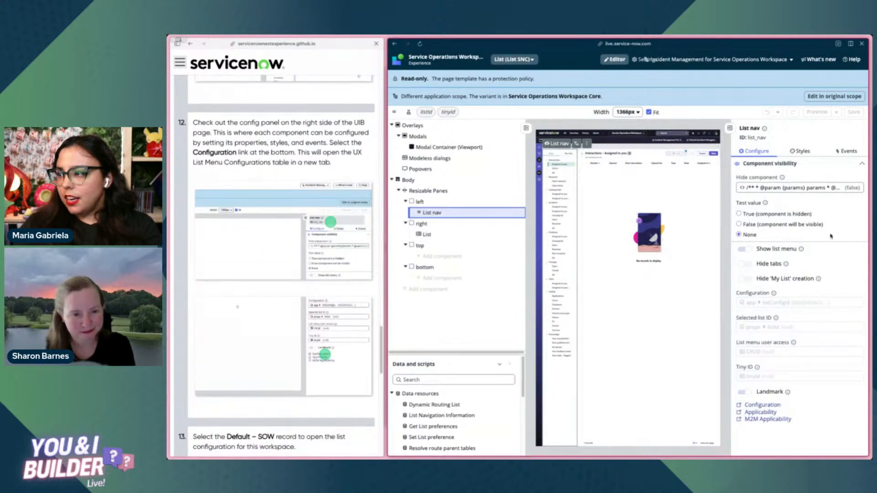
left_click(766, 405)
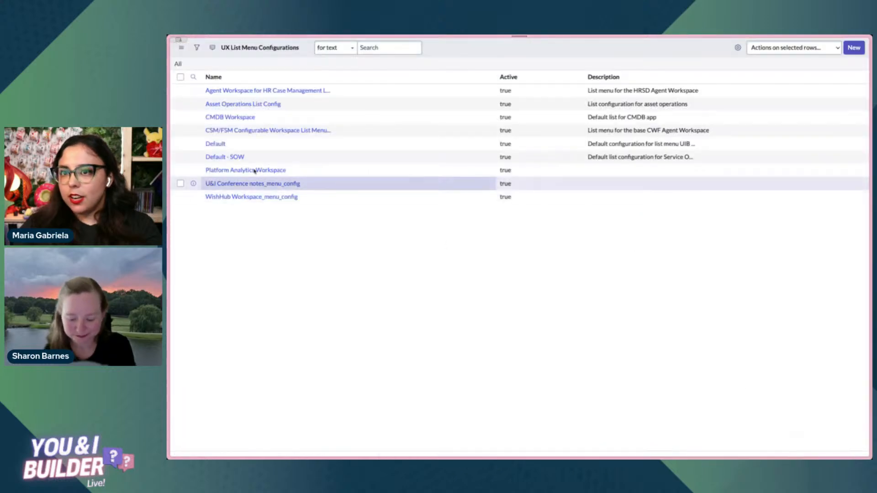
mouse_move(171, 138)
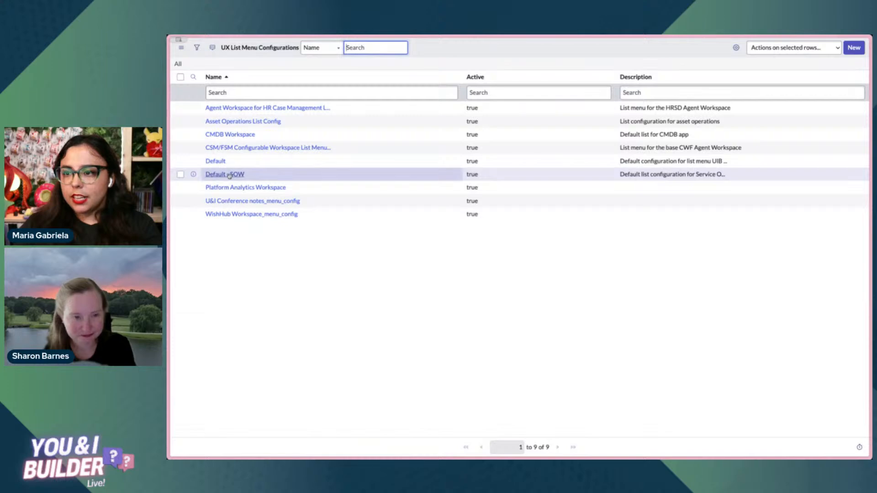
left_click(231, 176)
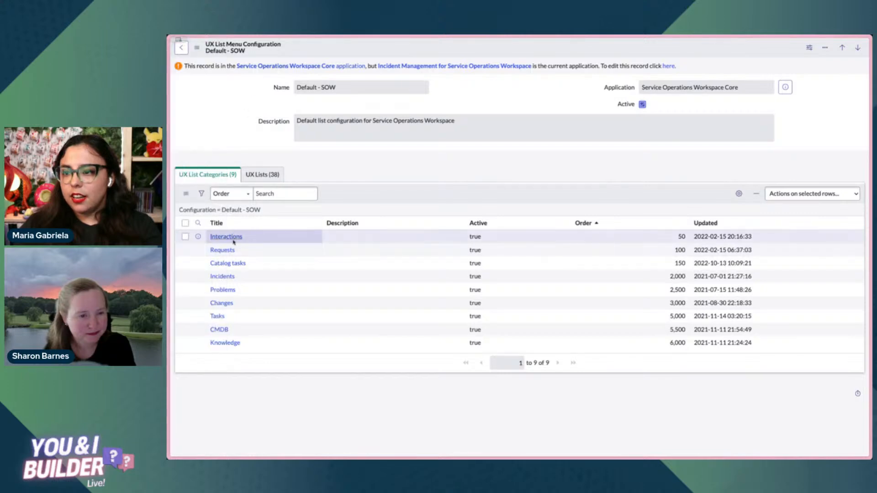
left_click(261, 174)
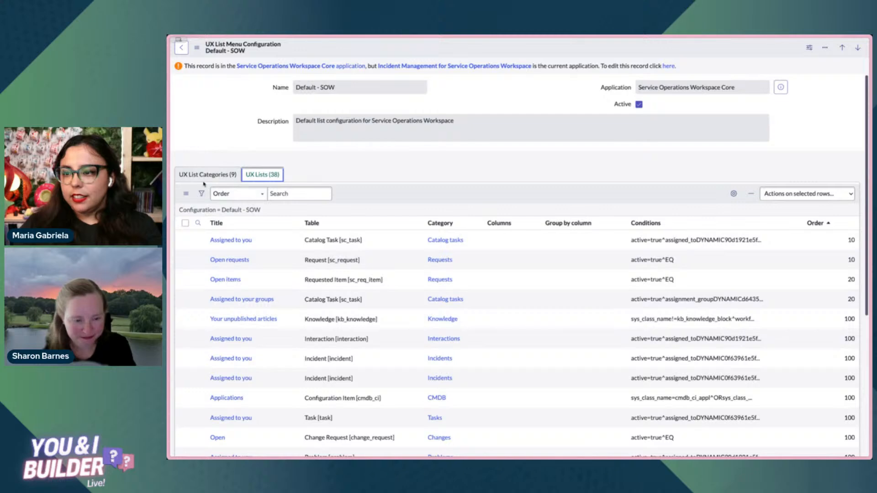
- Return to the lab guide, review step 13 and go on to the first instructions of Exercise 3 Activity 2
mouse_move(171, 133)
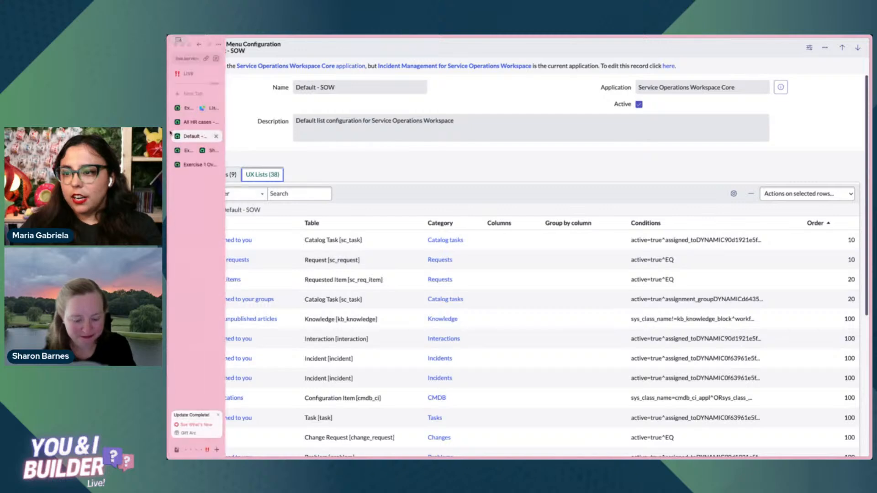
left_click(186, 151)
scroll(283, 274, "down", 10)
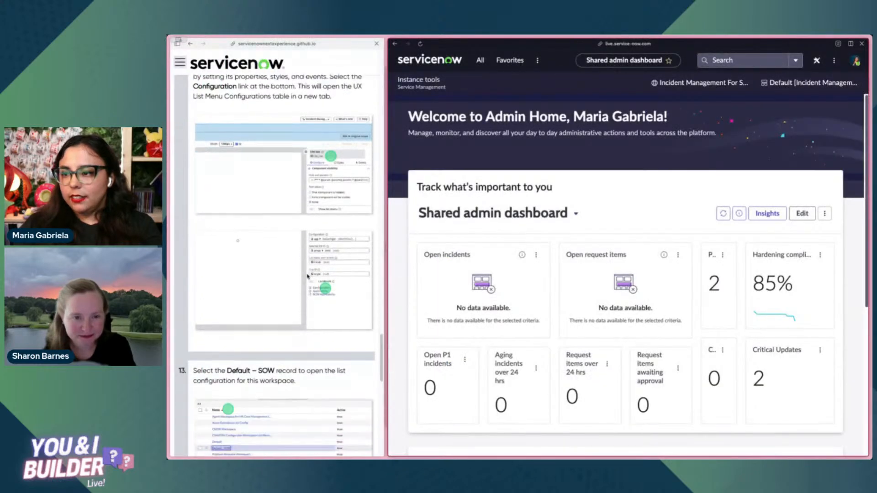
scroll(308, 276, "down", 4)
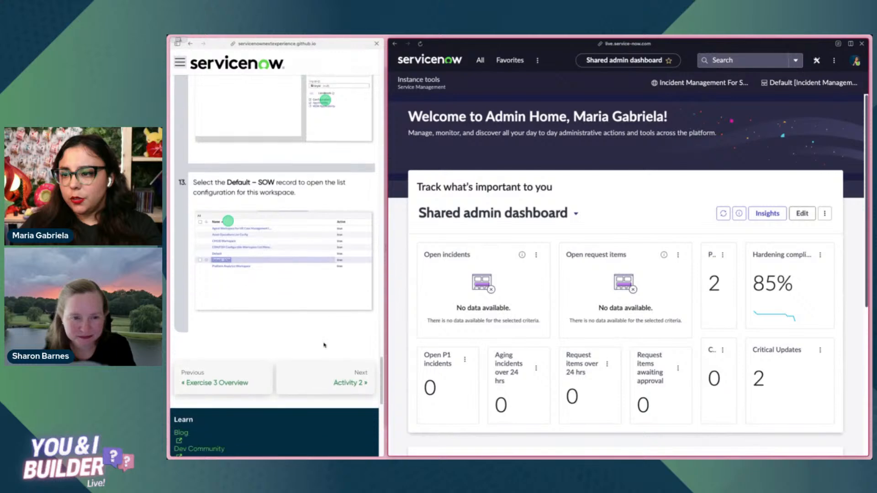
left_click(321, 372)
scroll(329, 264, "down", 5)
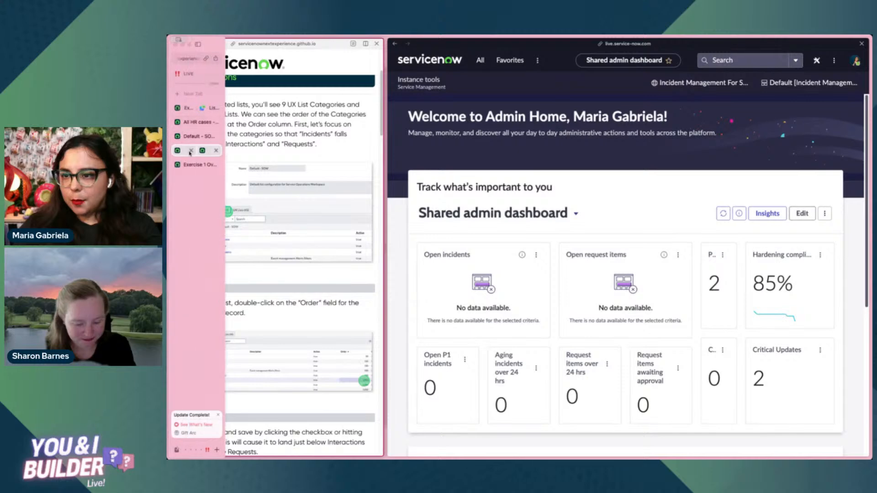
left_click(305, 44)
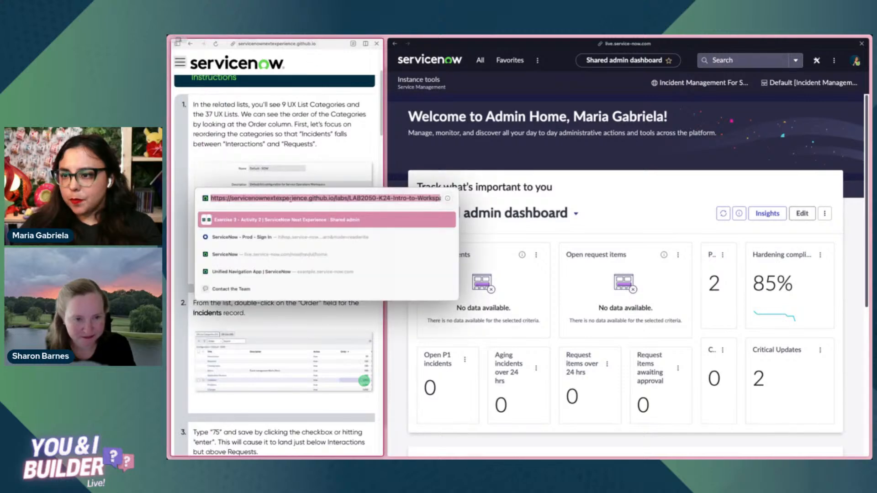
key("Escape")
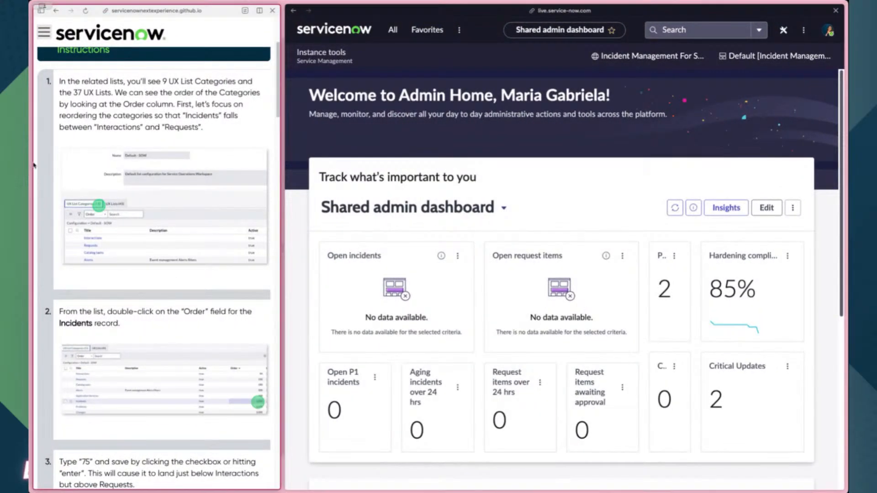
- Switch back to the Default - SOW configuration record and show its UX List Categories
left_click(47, 154)
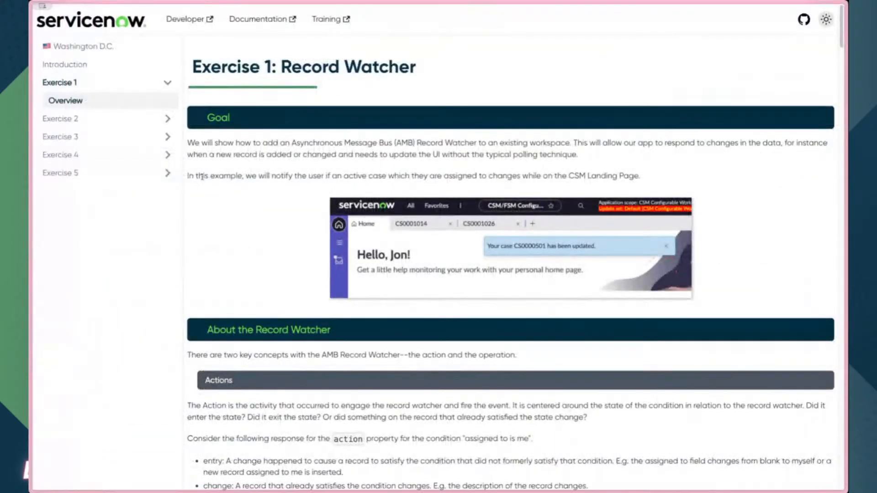
mouse_move(31, 146)
left_click(48, 119)
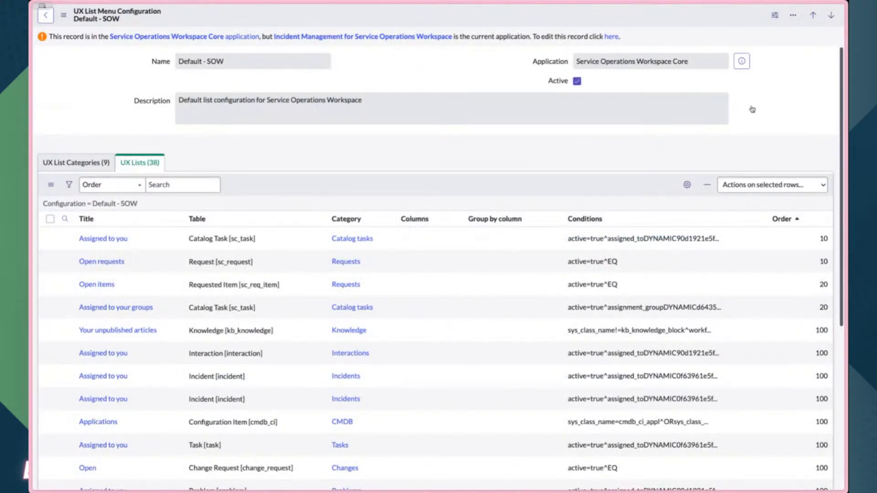
scroll(594, 179, "down", 3)
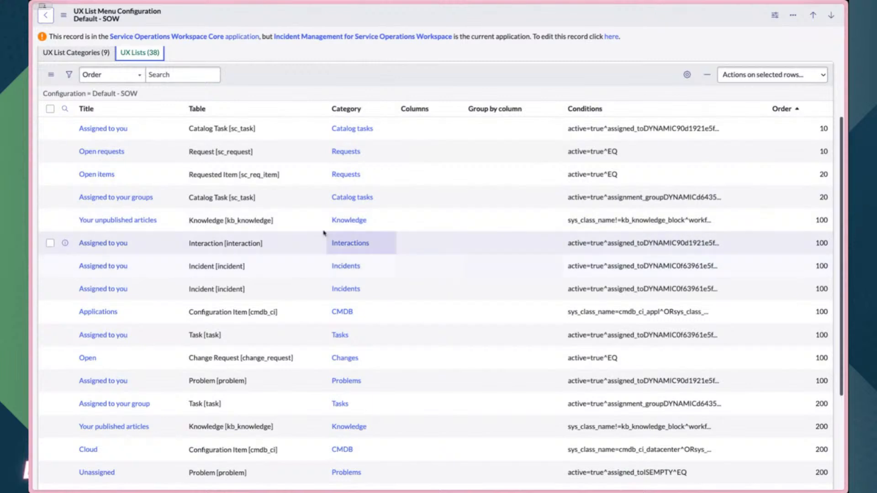
left_click(96, 55)
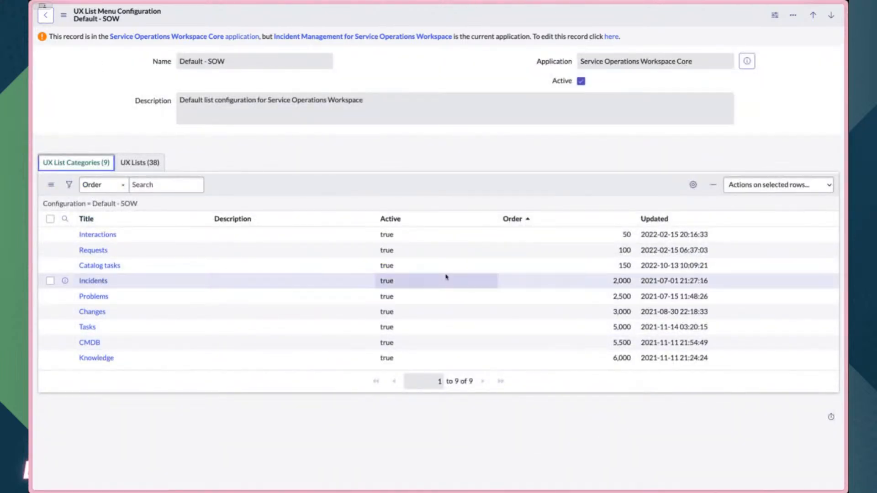
- Set the Order of the Incidents category to 75 and save the value
double_click(581, 284)
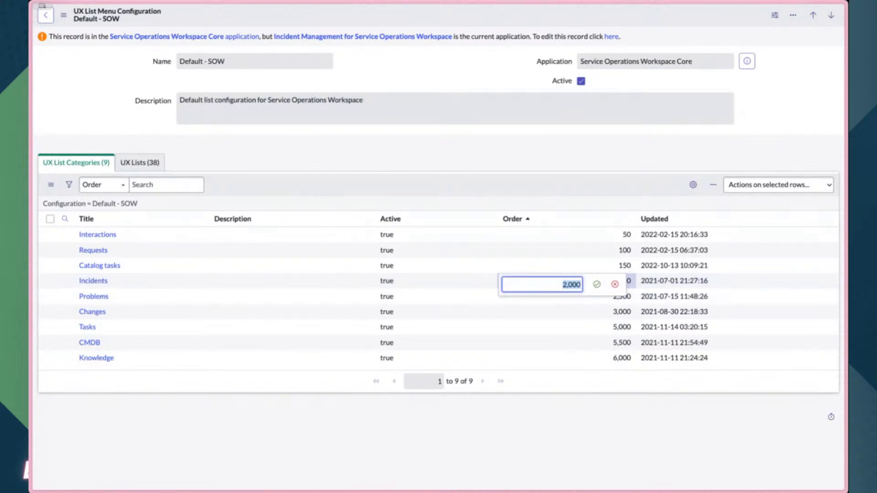
type("75")
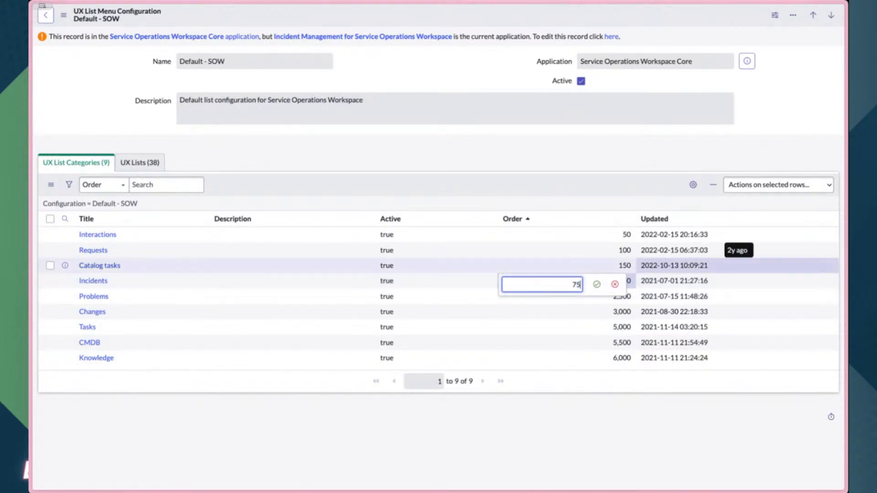
left_click(597, 284)
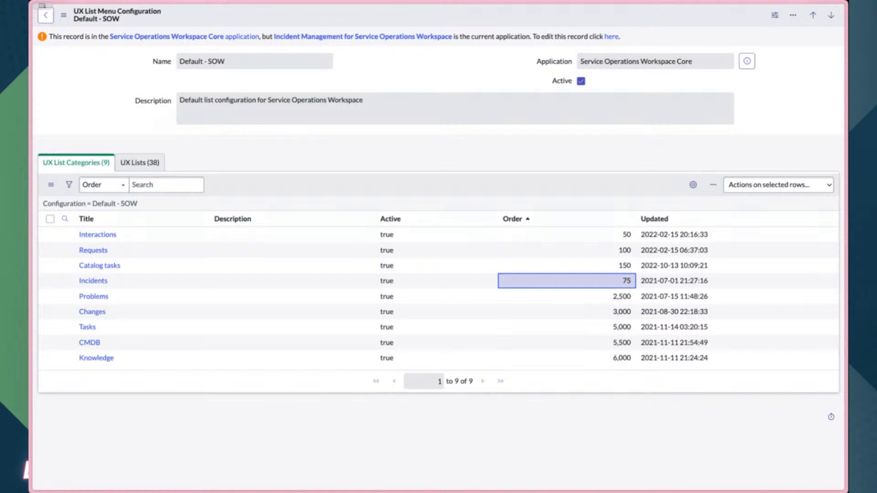
- Look through the UX Lists of Default - SOW and open the first "Assigned to you" list in the Incidents category
left_click(145, 165)
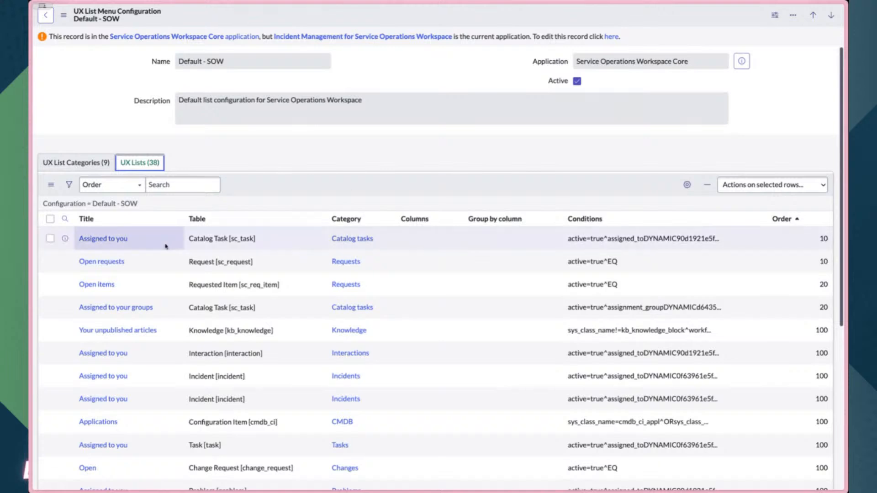
scroll(292, 249, "down", 1)
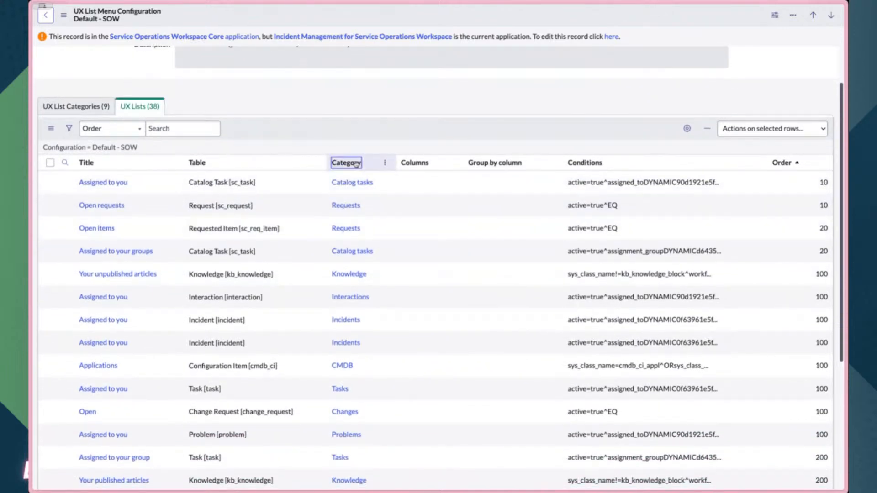
left_click(356, 164)
scroll(352, 254, "down", 1)
scroll(352, 255, "down", 2)
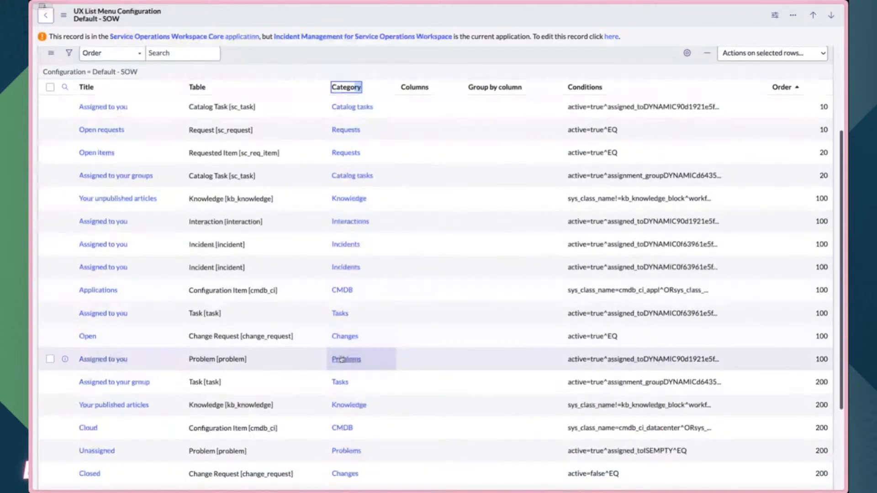
scroll(355, 247, "up", 1)
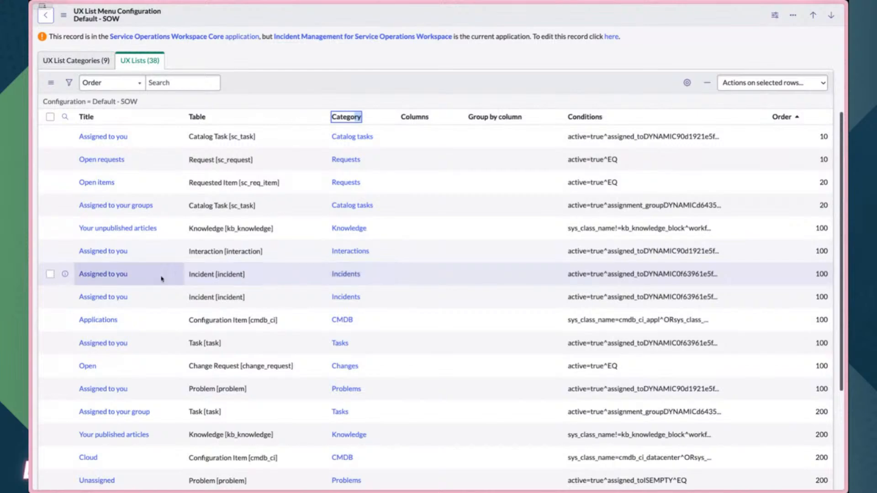
left_click(110, 275)
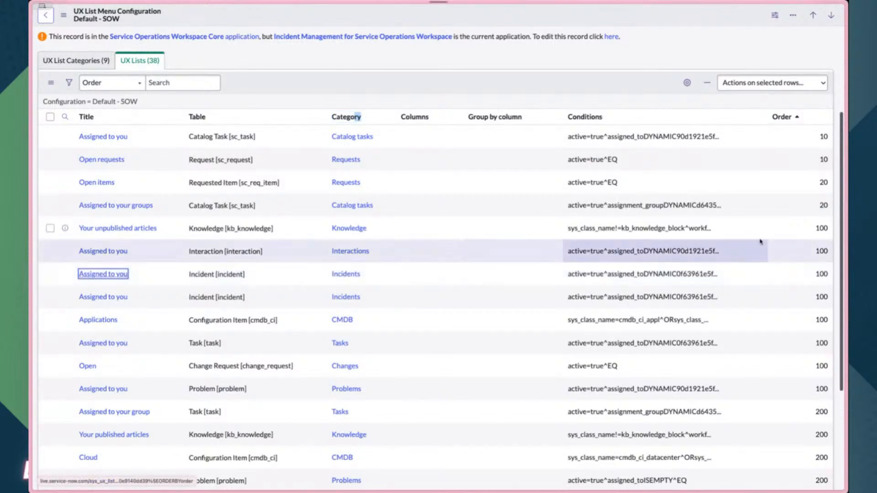
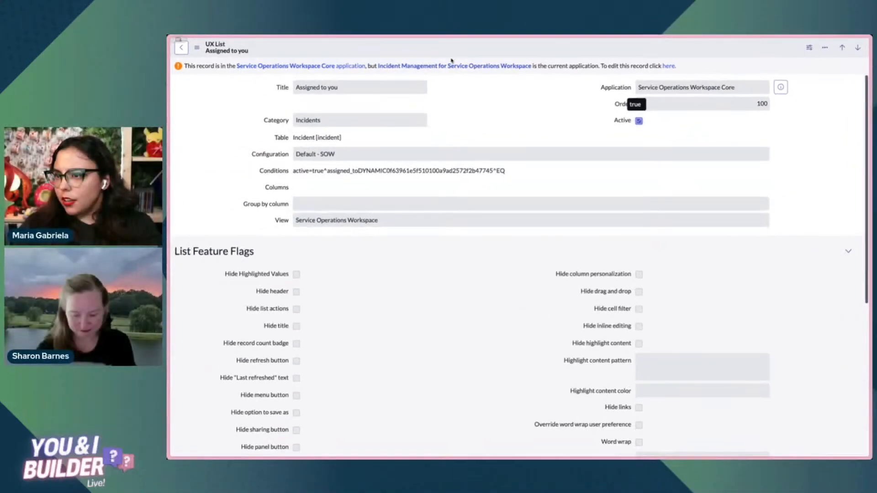
right_click(452, 53)
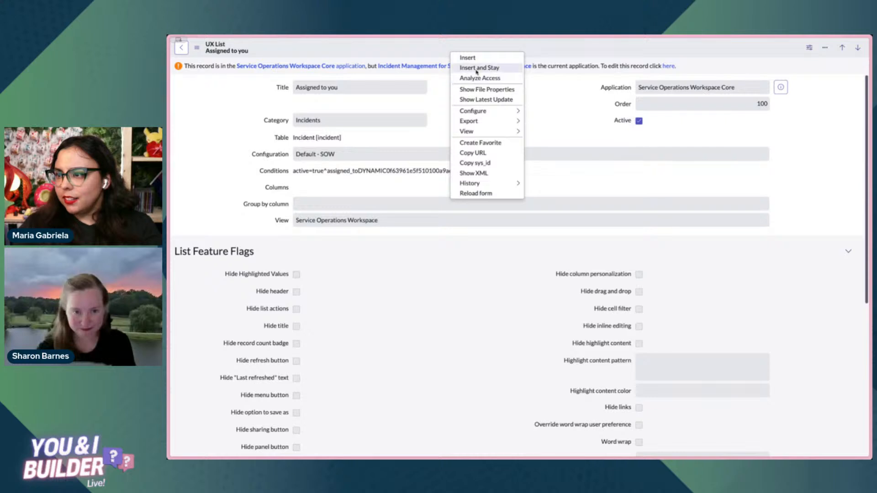
left_click(441, 86)
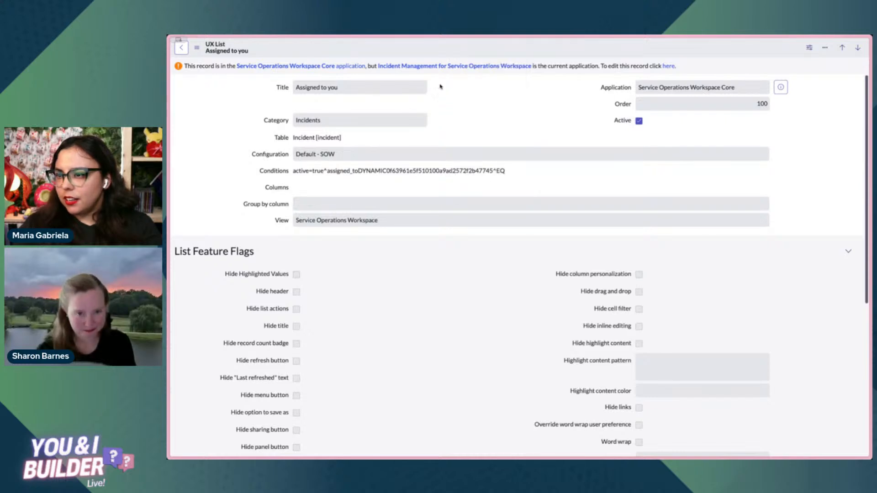
right_click(456, 49)
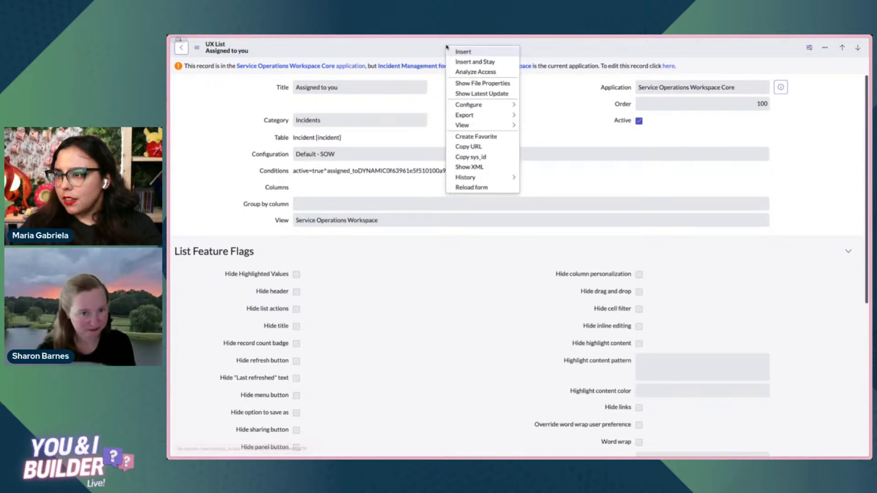
left_click(435, 48)
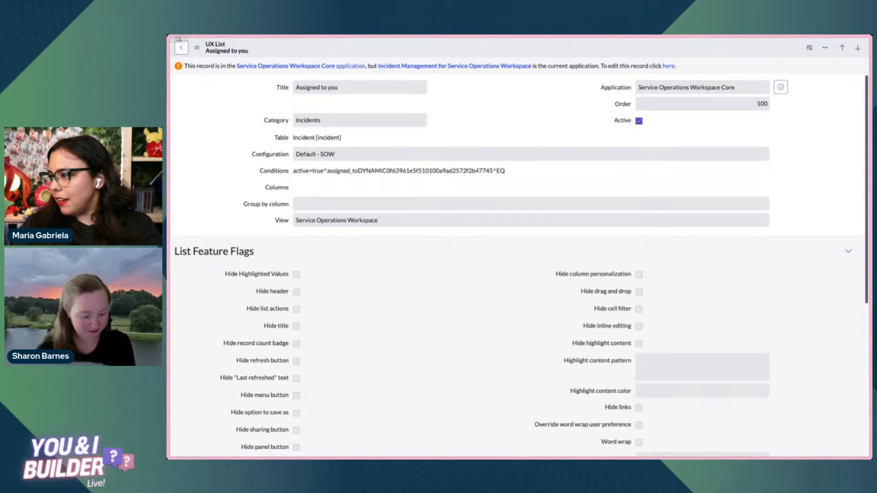
- Make the list record editable in the Service Operations Workspace Core scope, then set its Title to "The top list!" and Order to 50
left_click(668, 66)
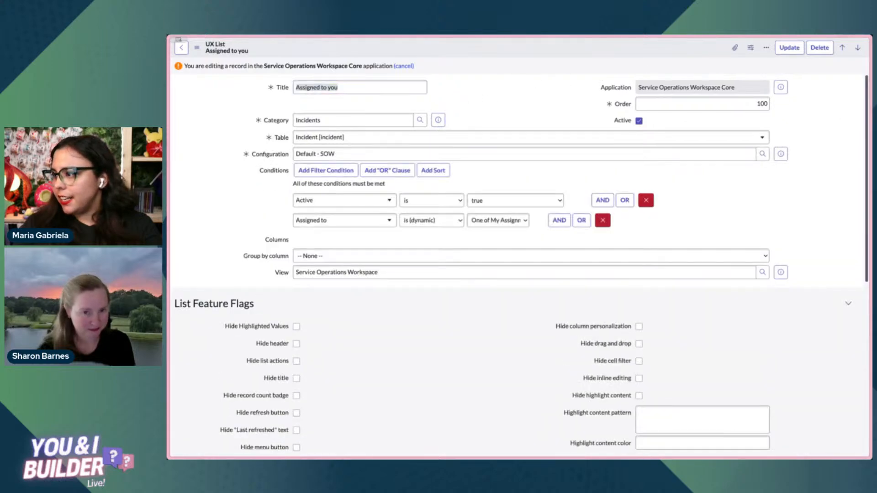
left_click(330, 85)
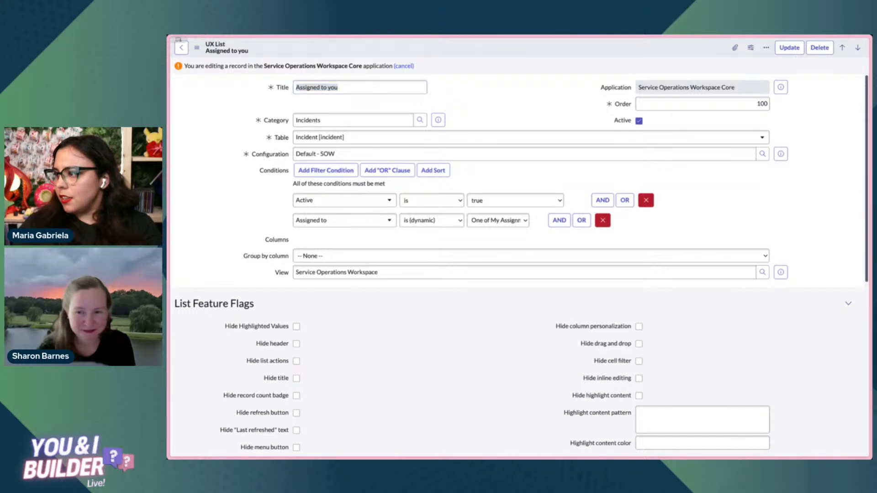
triple_click(350, 85)
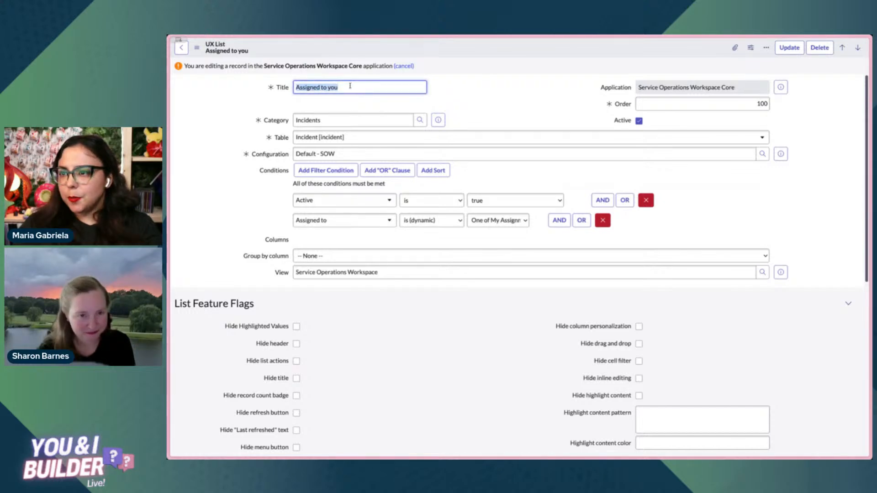
type("The top list!")
triple_click(732, 102)
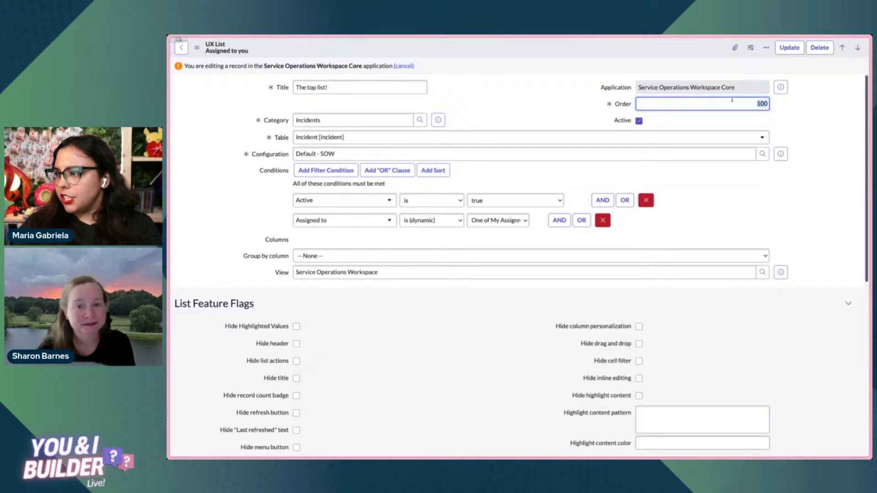
type("50")
left_click(578, 122)
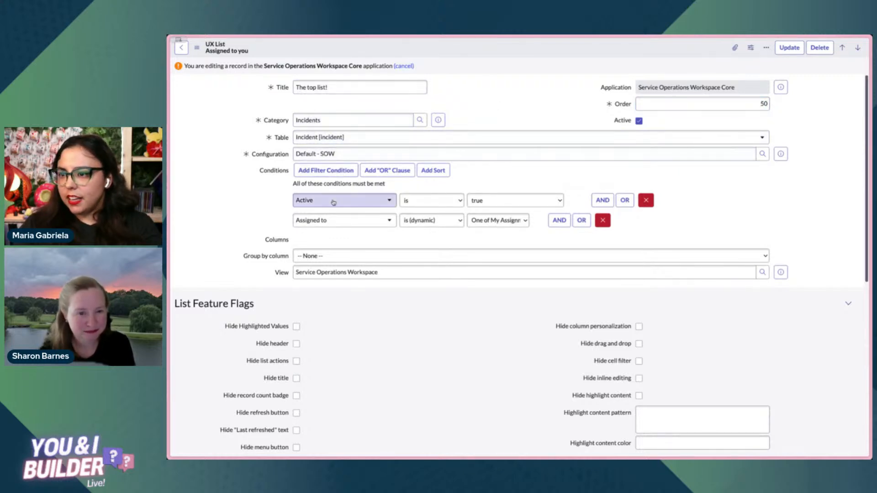
- Group the list by the State column and remove both of its filter conditions
left_click(319, 257)
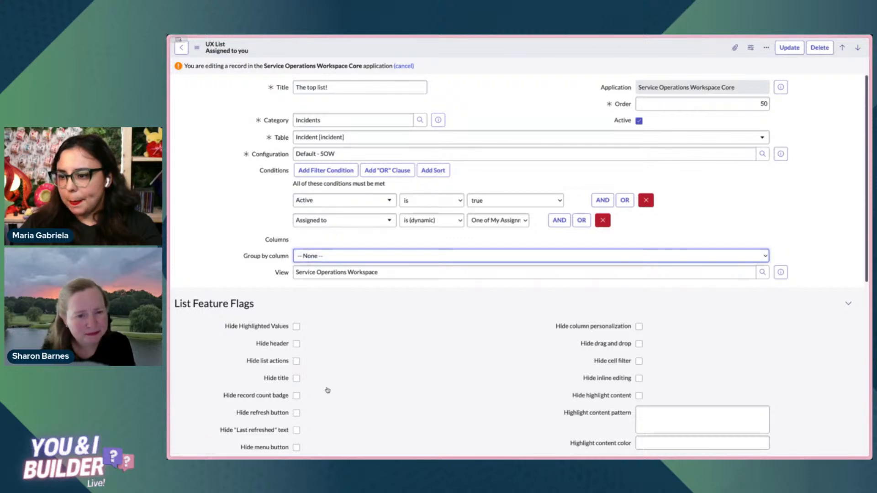
left_click(324, 417)
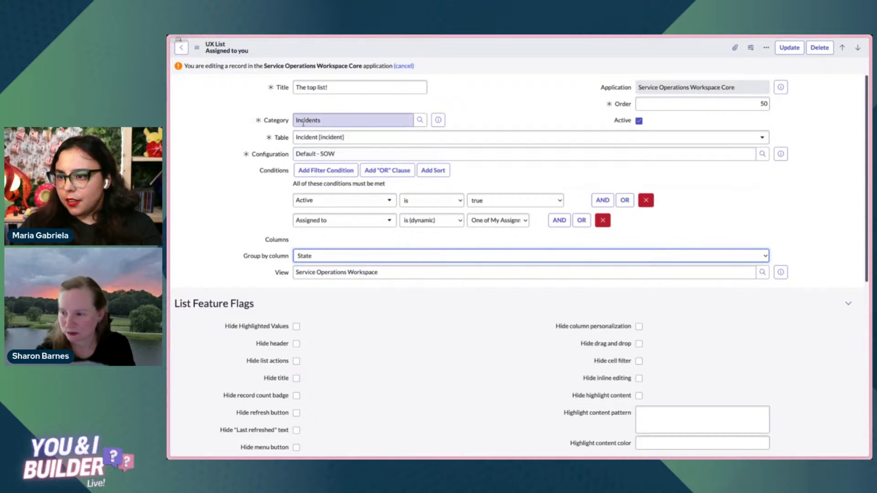
scroll(327, 245, "down", 4)
scroll(326, 246, "down", 3)
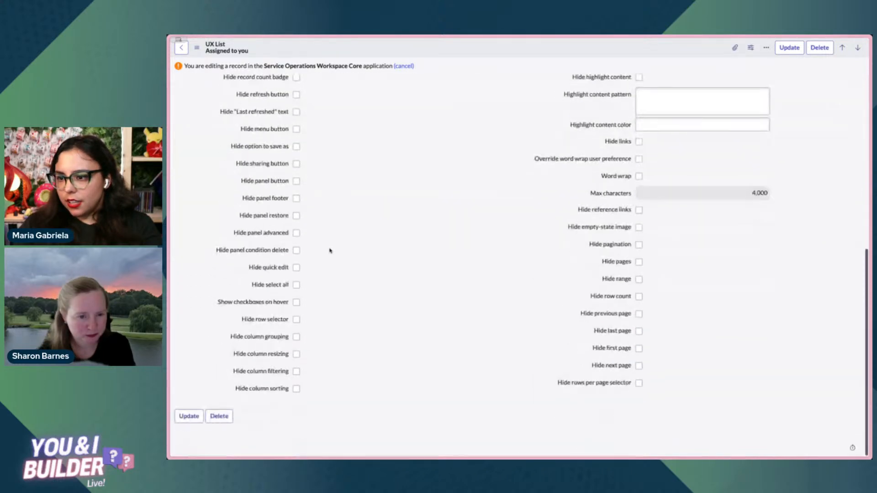
scroll(335, 254, "up", 7)
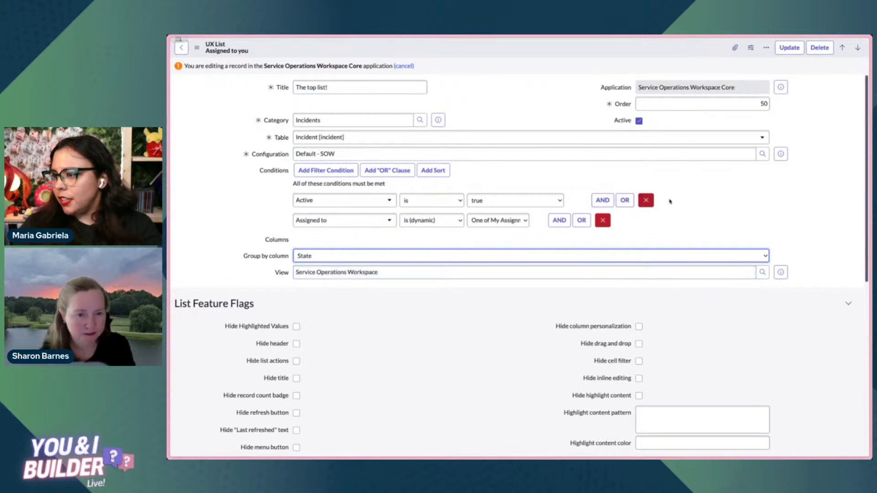
left_click(646, 201)
left_click(601, 188)
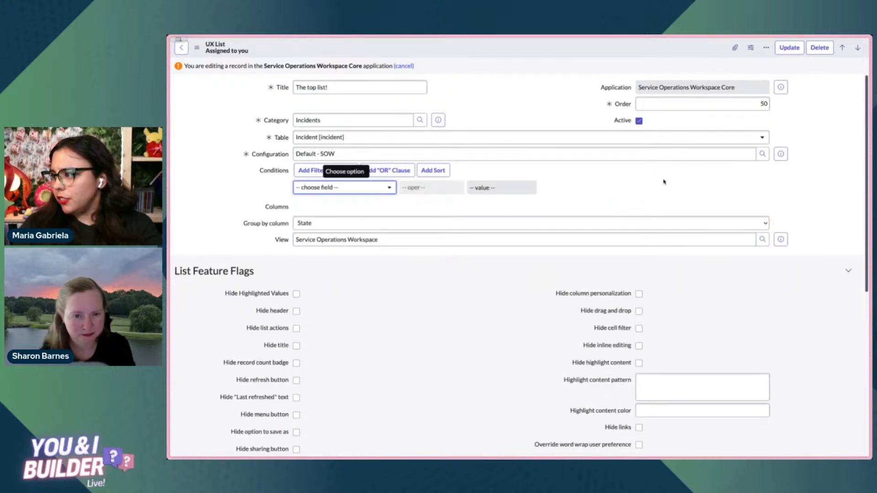
- Enable the Show checkboxes on hover and Hide column grouping feature flags for the list
scroll(809, 268, "down", 5)
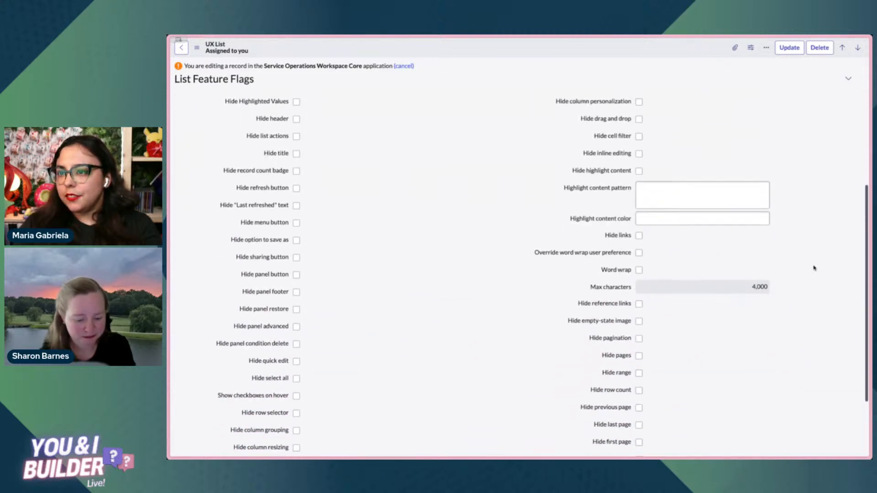
left_click_drag(872, 275, 858, 278)
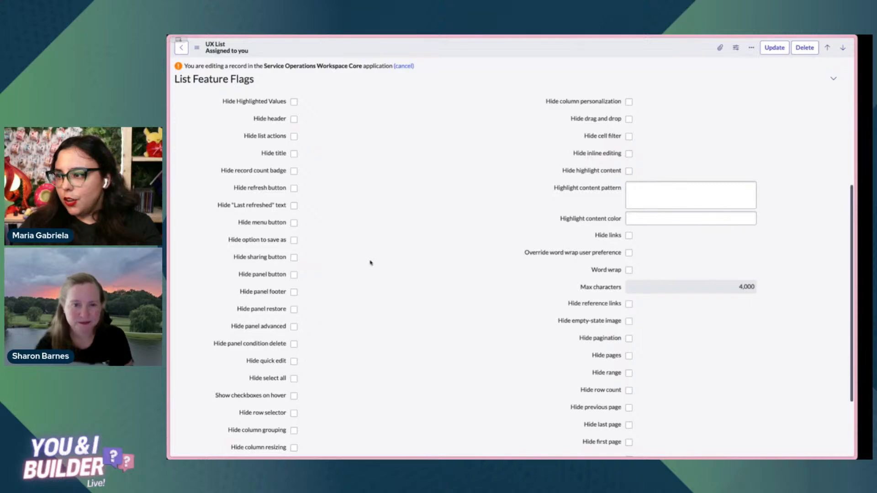
scroll(279, 264, "down", 2)
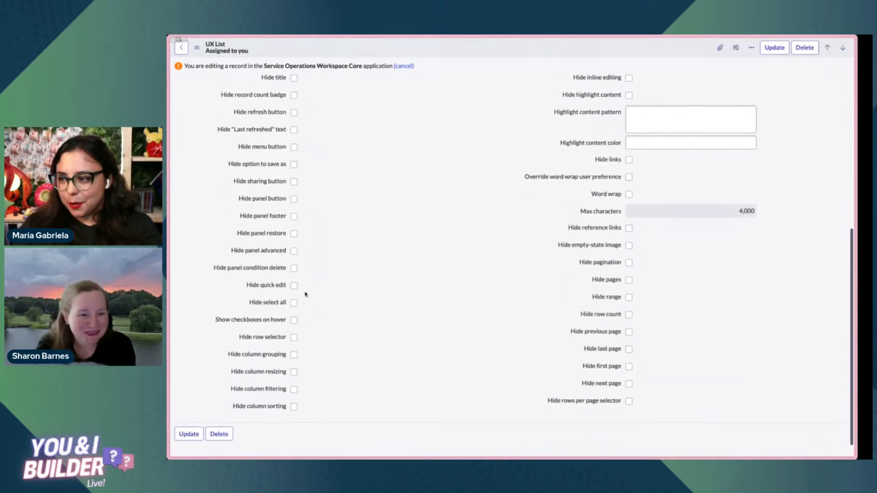
scroll(305, 294, "up", 1)
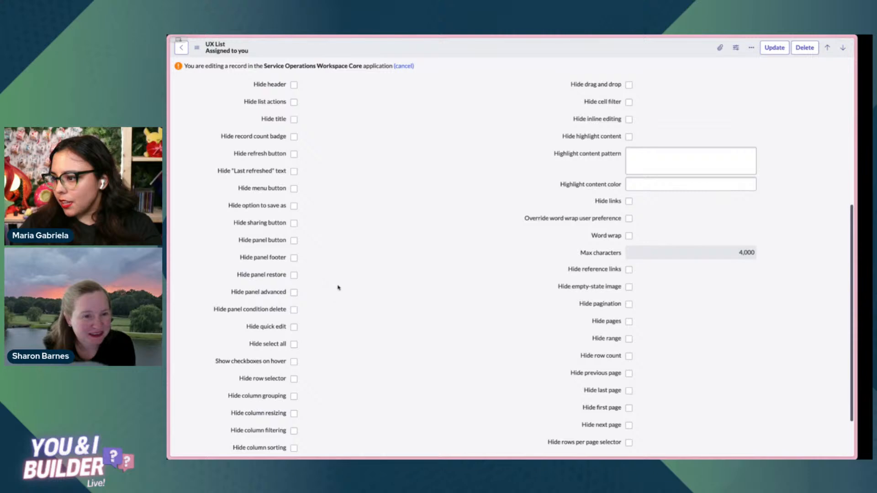
key("ctrl+f")
type("show")
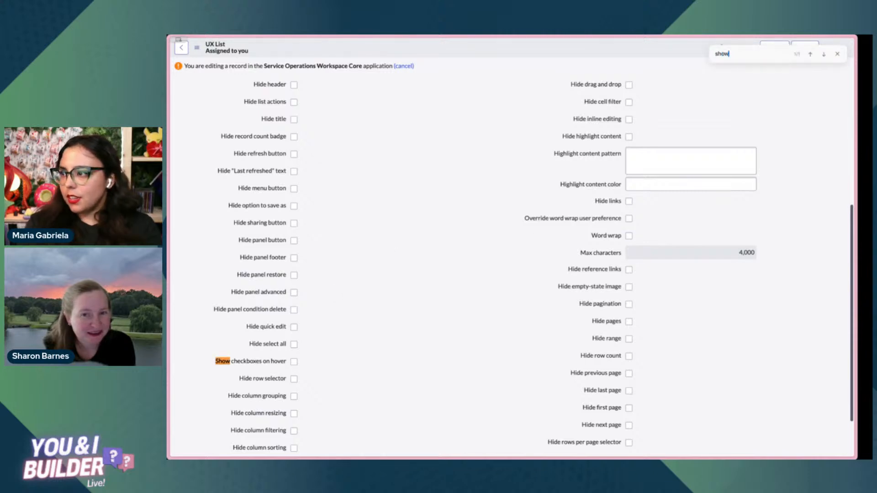
left_click(293, 362)
type("hide c")
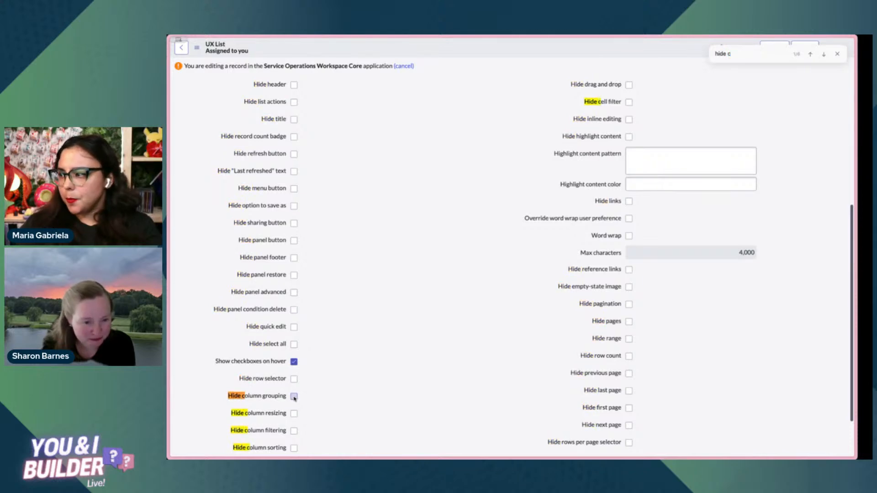
scroll(304, 397, "down", 2)
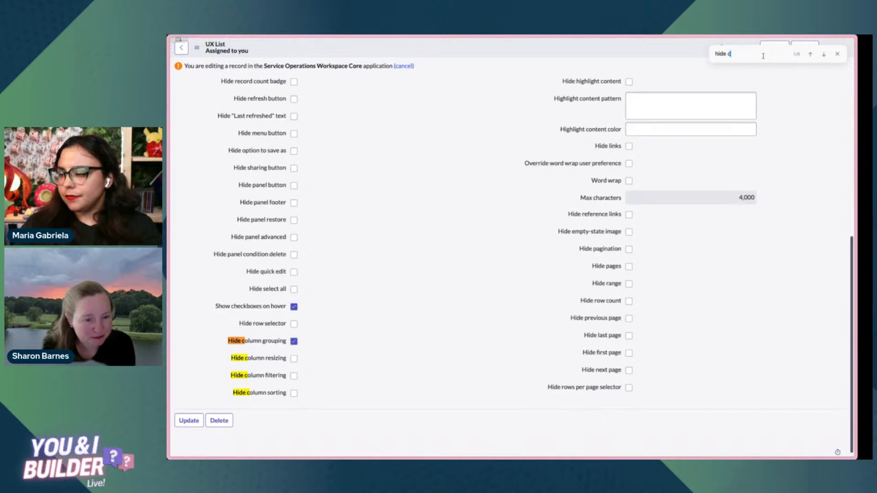
- Find and enable the Hide reference links and Hide drag and drop feature flags
key("BackSpace")
type("r")
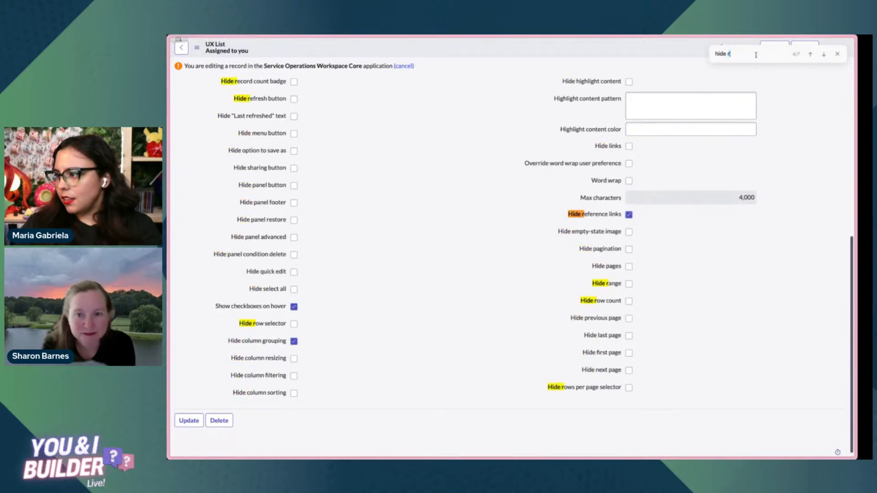
key("BackSpace")
type("dra")
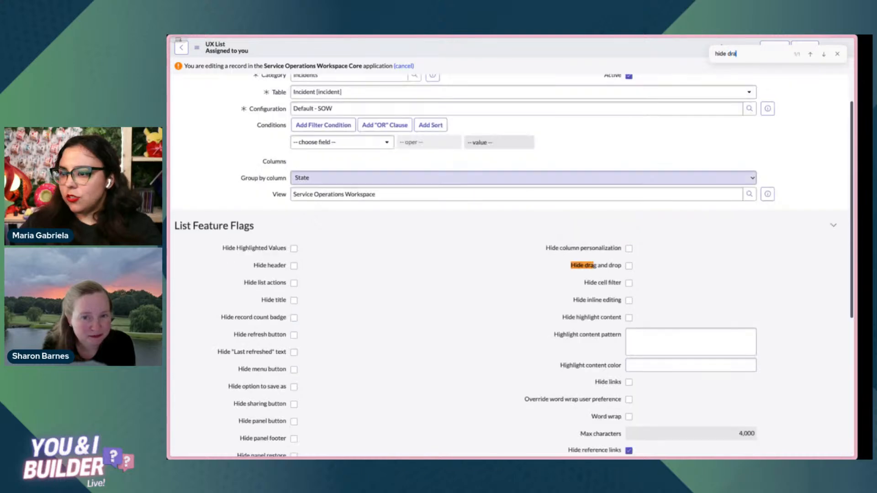
left_click(628, 266)
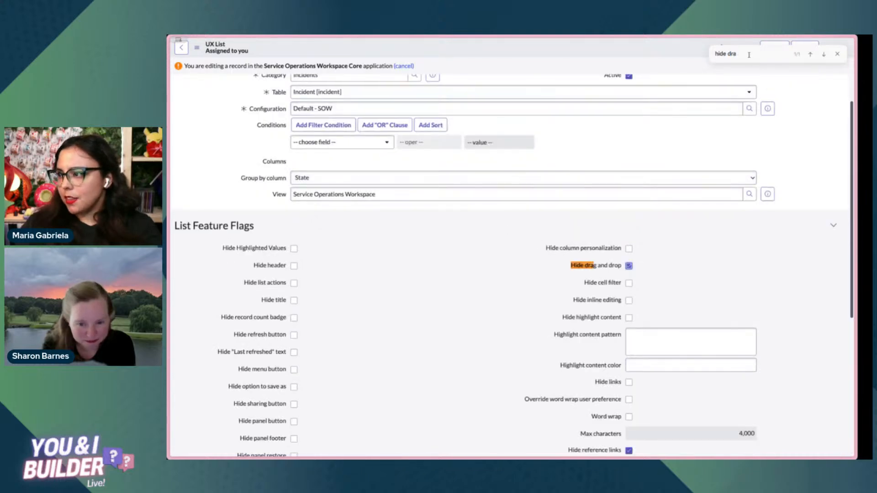
- Find the Hide pagination feature flag and enable it for the list
key("BackSpace")
key("BackSpace")
key("BackSpace")
type("pagi")
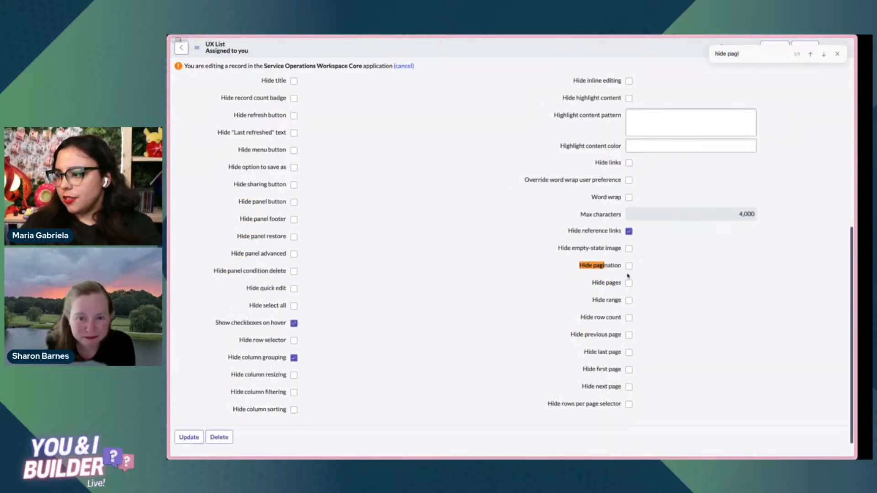
left_click(629, 266)
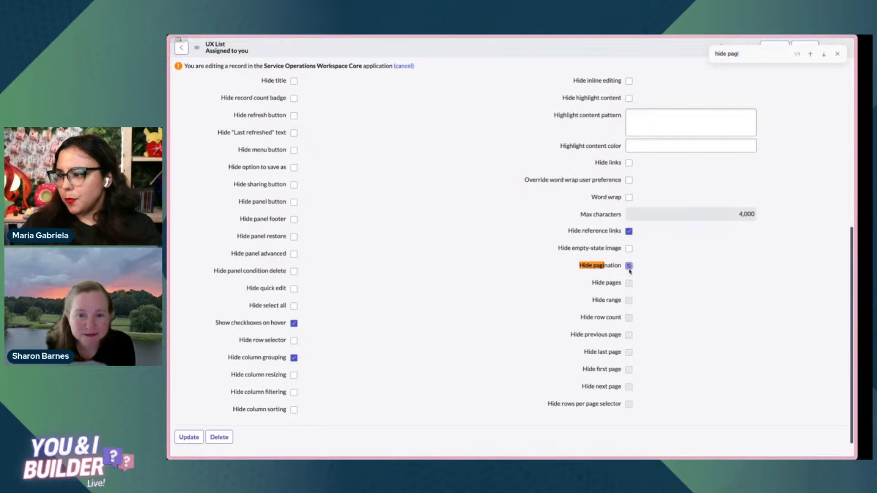
- Close the page search and update the UX List record to save its changes
scroll(286, 342, "up", 6)
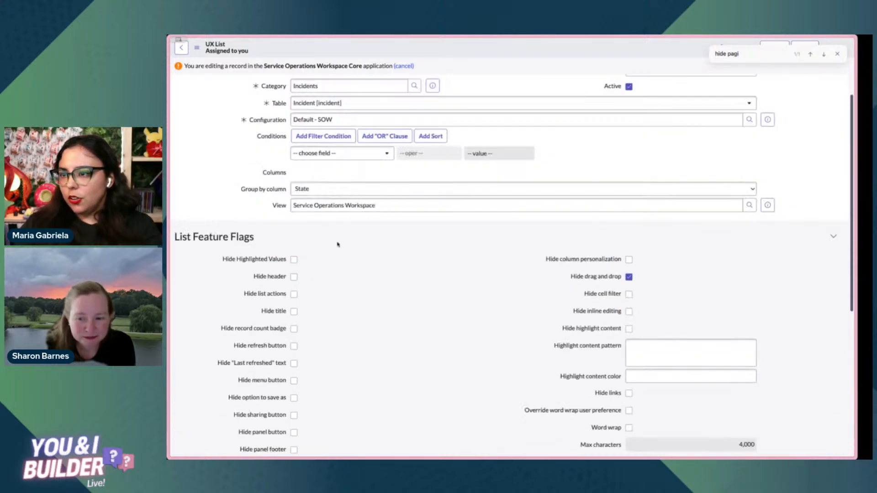
right_click(387, 50)
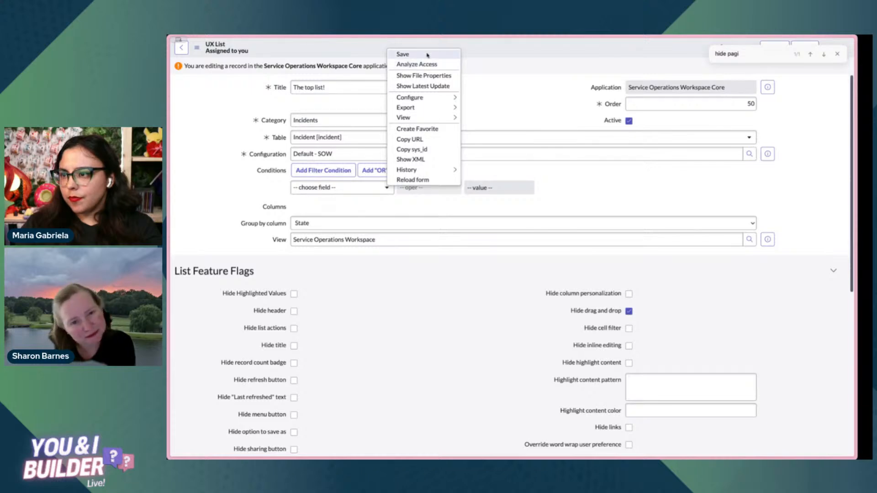
left_click(505, 51)
right_click(441, 47)
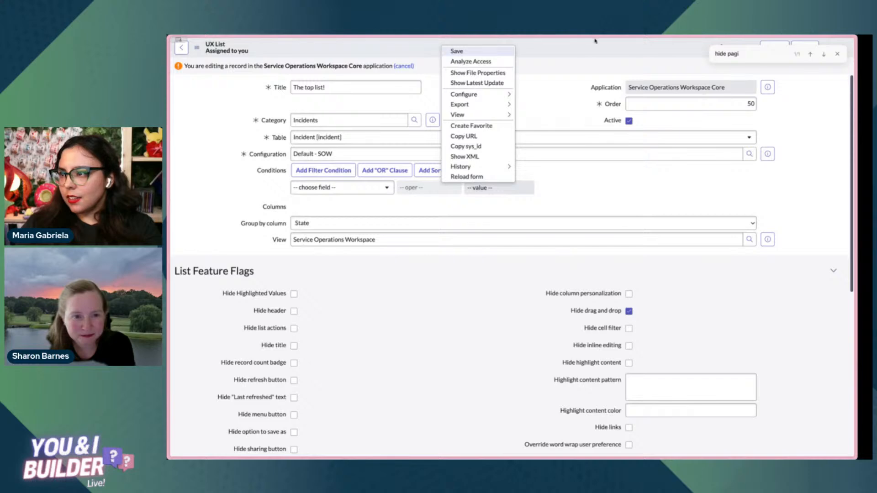
left_click(838, 54)
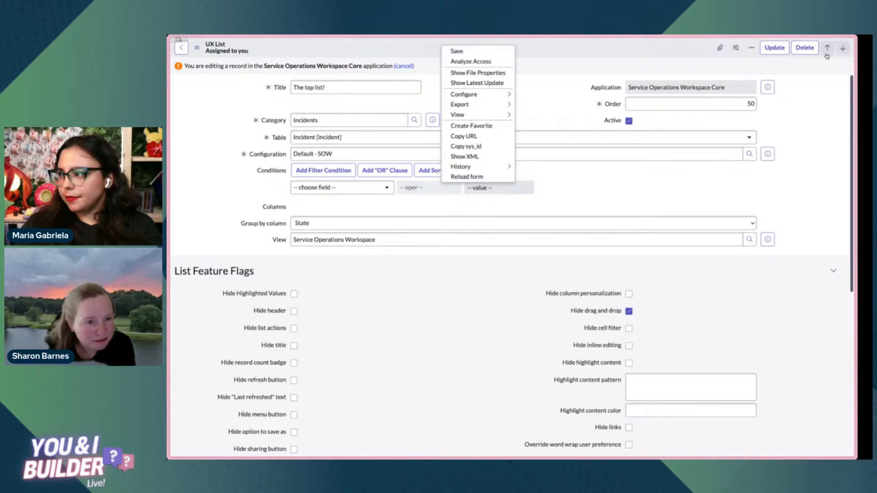
left_click(775, 47)
- Switch to the workspace browser tab, open Service Operations Workspace and close the leftover record tab beside Home
mouse_move(176, 54)
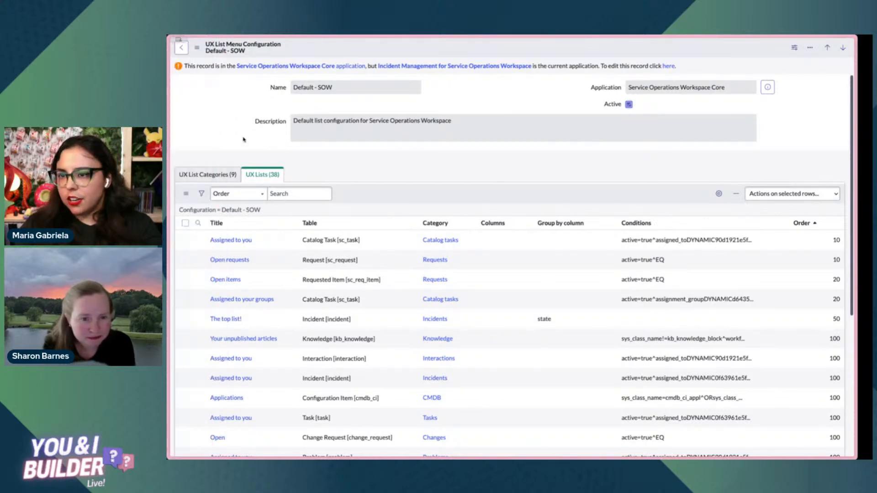
mouse_move(172, 132)
left_click(196, 122)
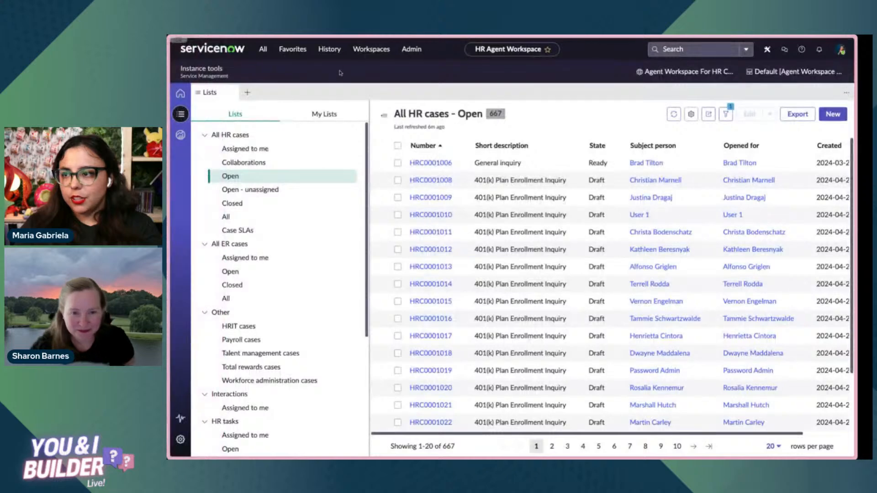
left_click(369, 51)
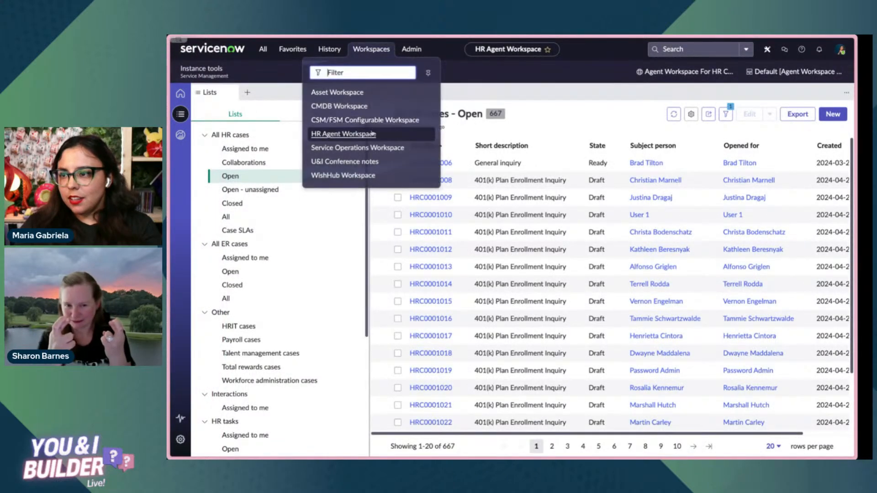
left_click(351, 151)
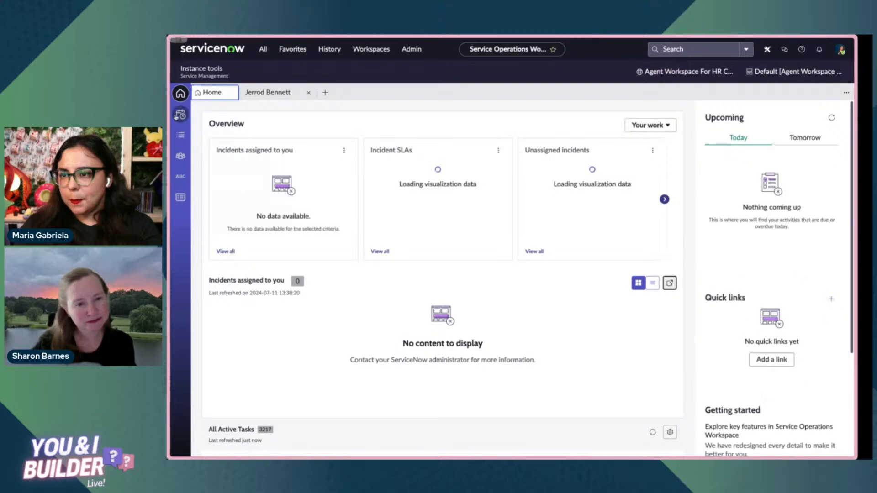
left_click(309, 93)
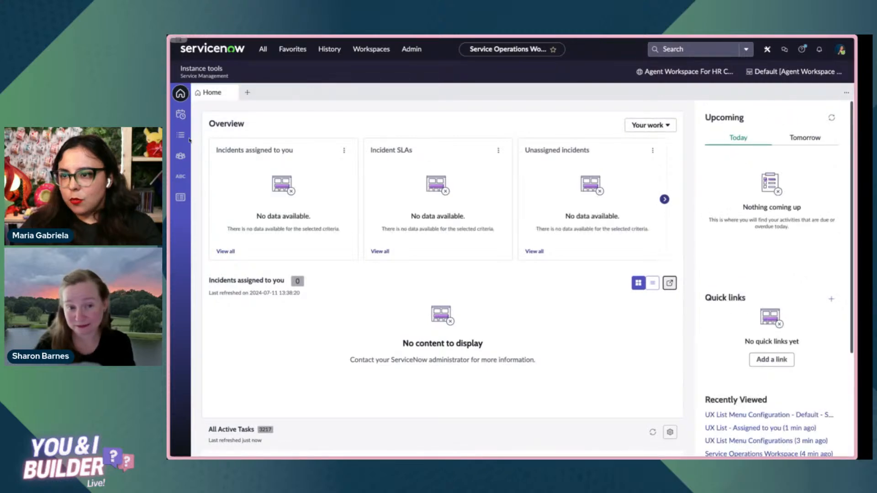
- Open the workspace's list page and display The top list! under Incidents
left_click(180, 135)
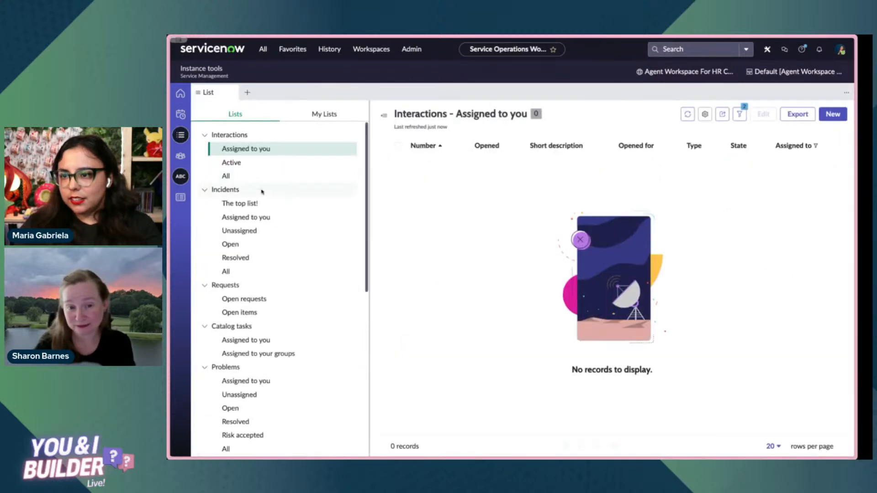
left_click(263, 203)
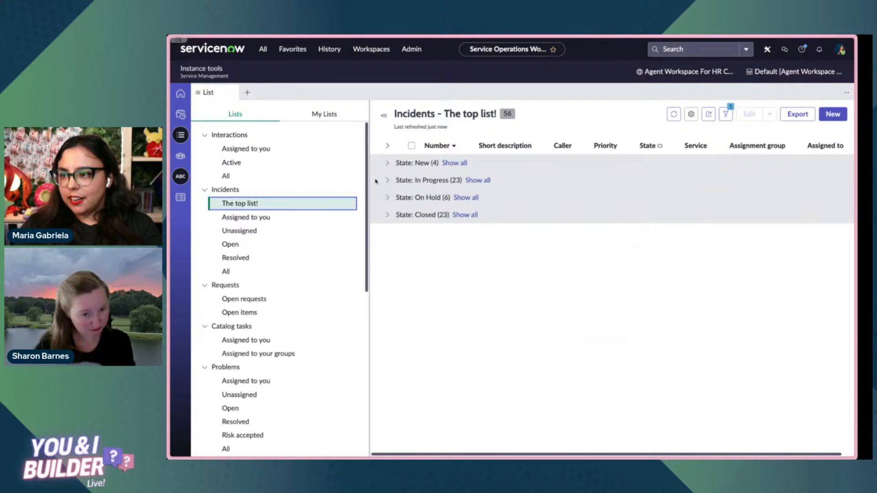
- Switch to the browser tab showing the lab guide and return to the start of Exercise 3 - Activity 2
mouse_move(169, 127)
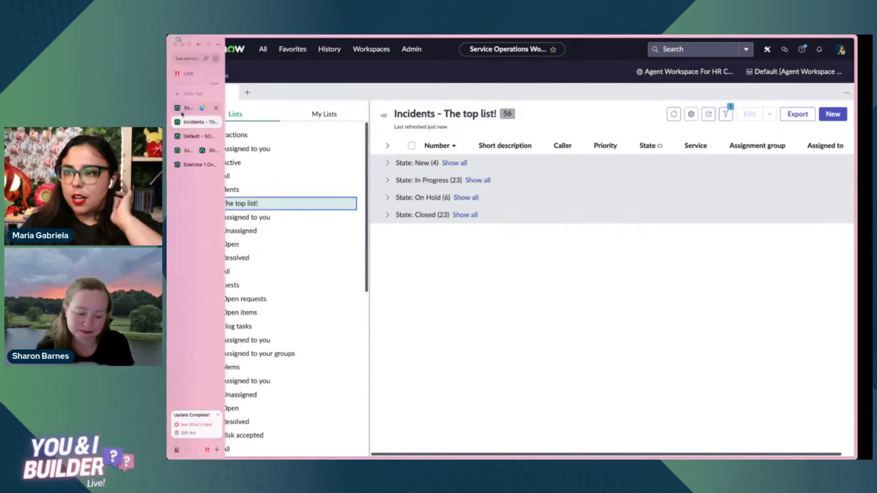
left_click(182, 111)
left_click(194, 136)
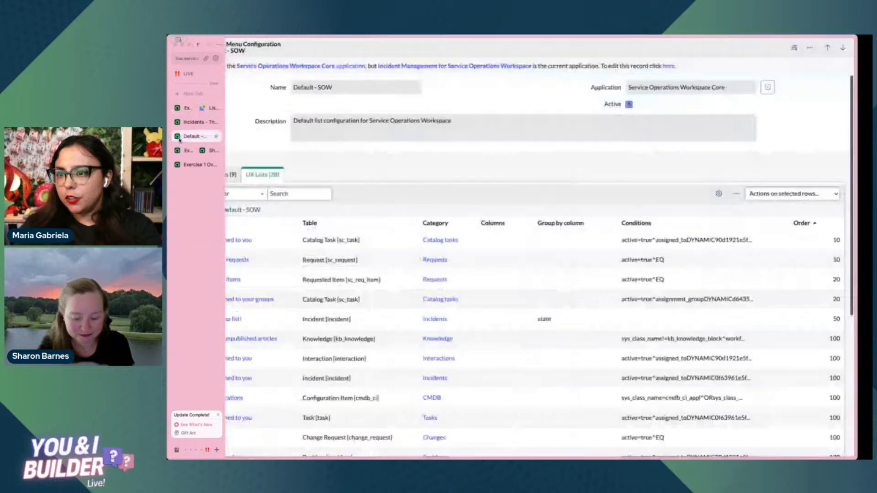
left_click(208, 150)
scroll(278, 123, "down", 5)
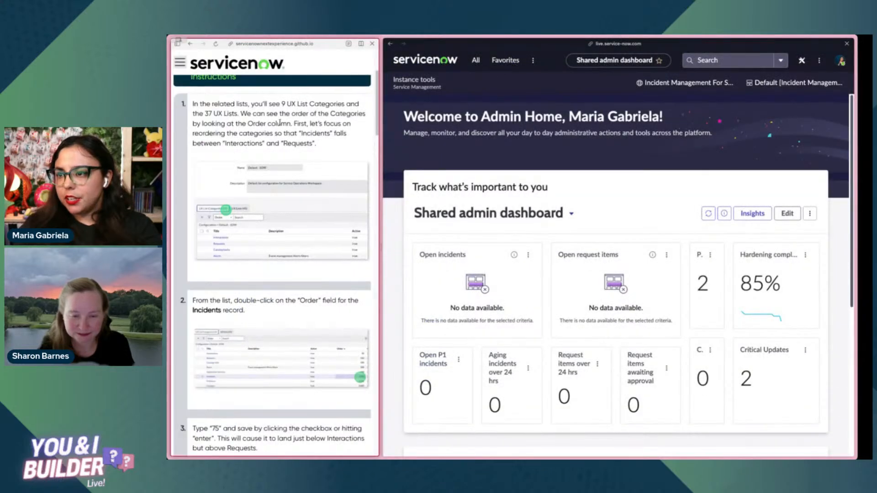
scroll(258, 120, "up", 8)
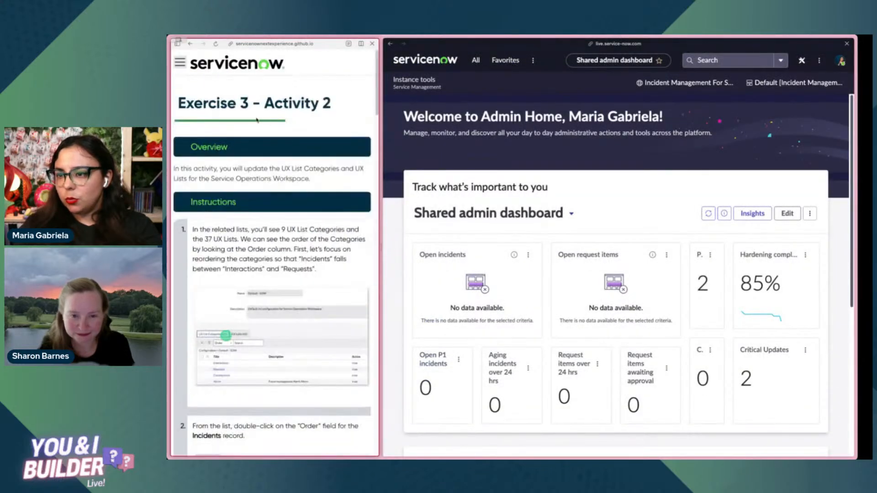
- Open Exercise 4 - Activity 1 in the lab guide and read its first instructions
left_click(179, 67)
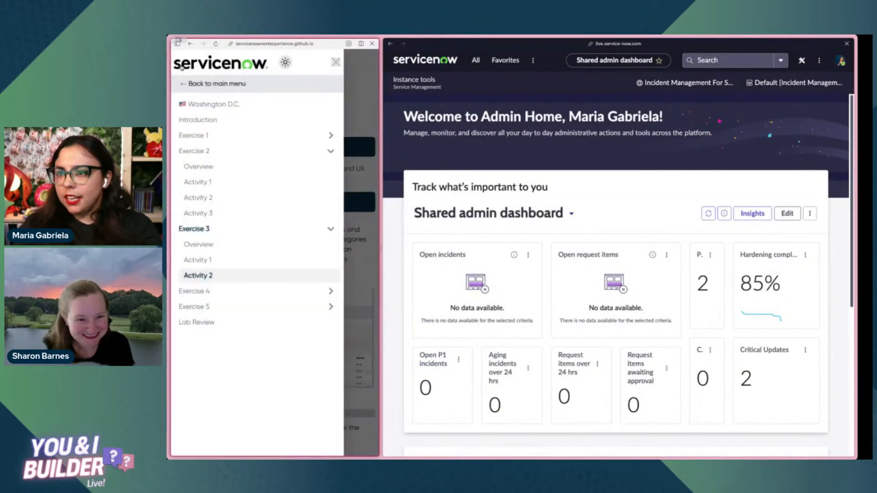
left_click(207, 297)
left_click(201, 324)
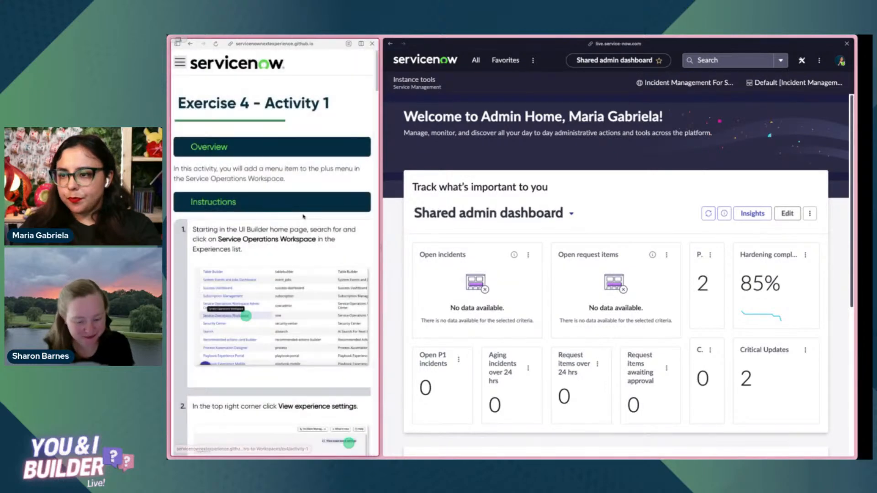
scroll(307, 213, "down", 1)
scroll(307, 213, "down", 3)
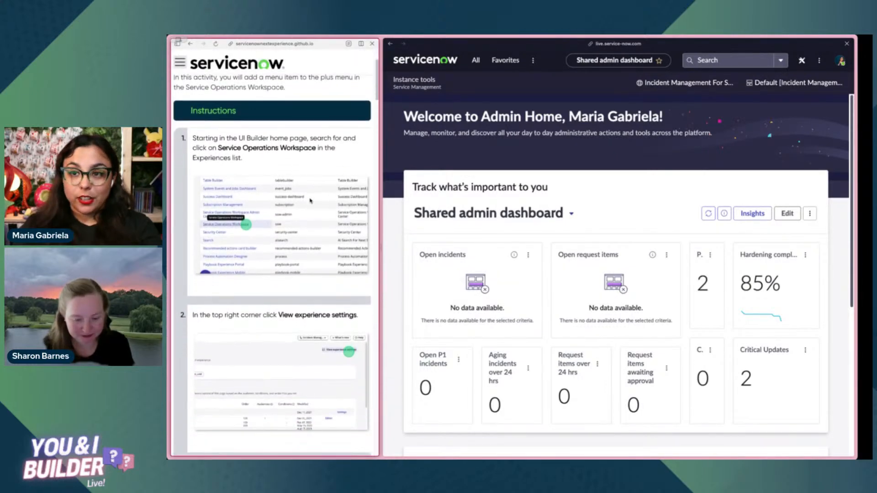
scroll(339, 175, "down", 1)
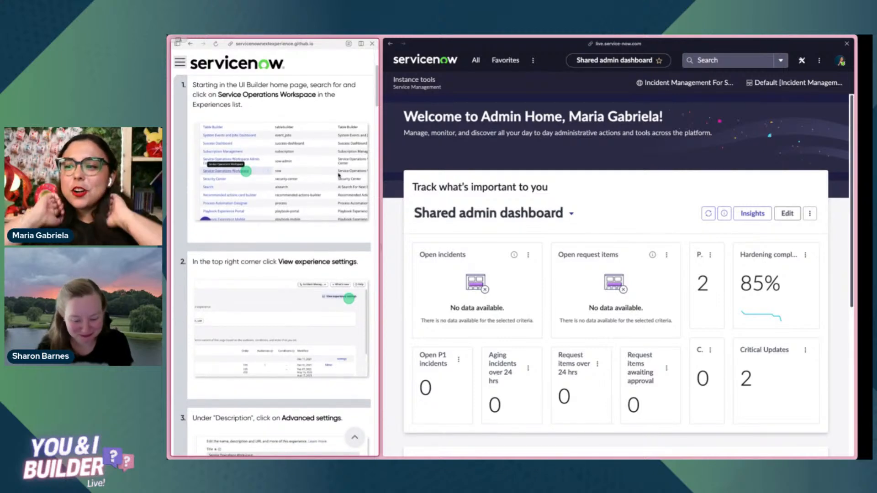
scroll(341, 165, "down", 1)
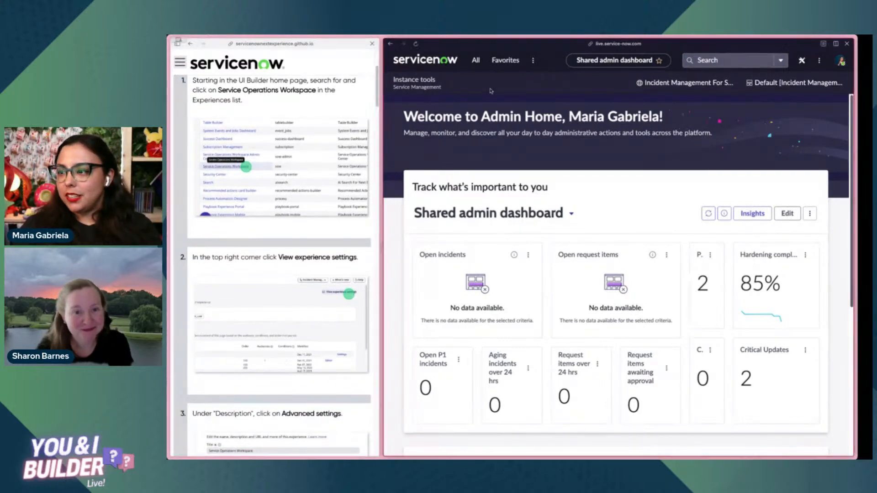
- Switch to the UI Builder browser tab and open the Service Operations Workspace experience page
mouse_move(172, 147)
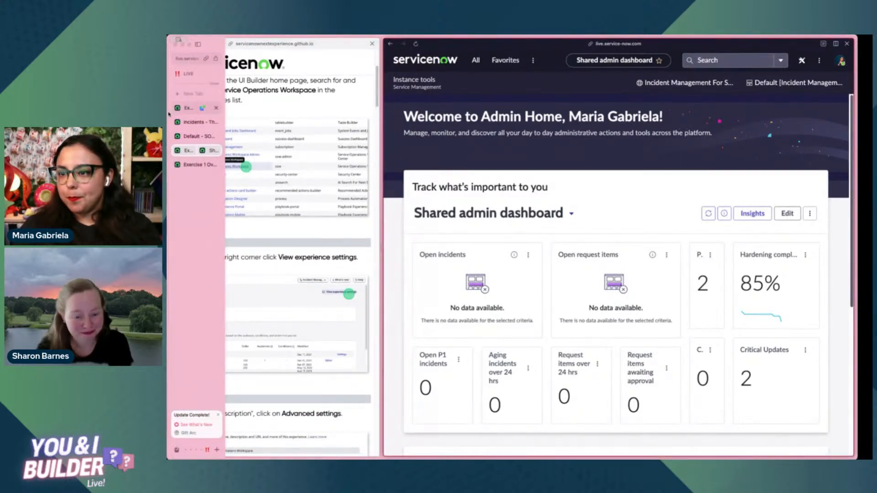
left_click(196, 164)
left_click(195, 136)
mouse_move(34, 91)
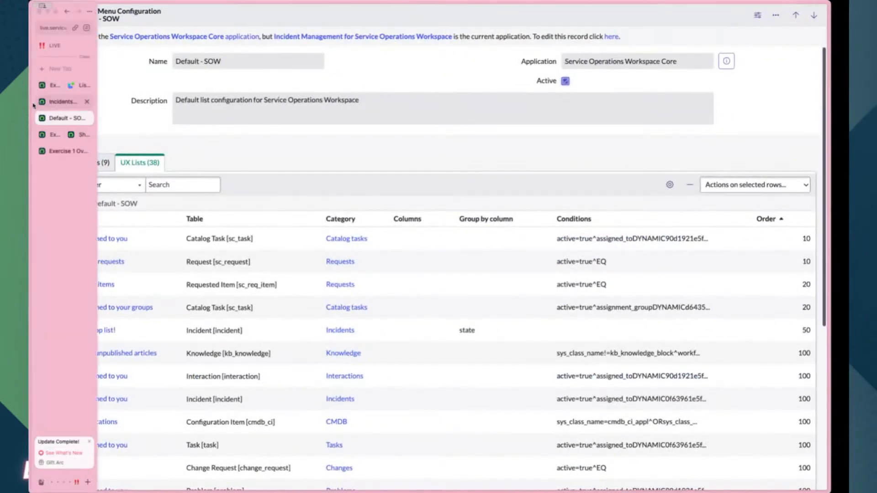
left_click(46, 105)
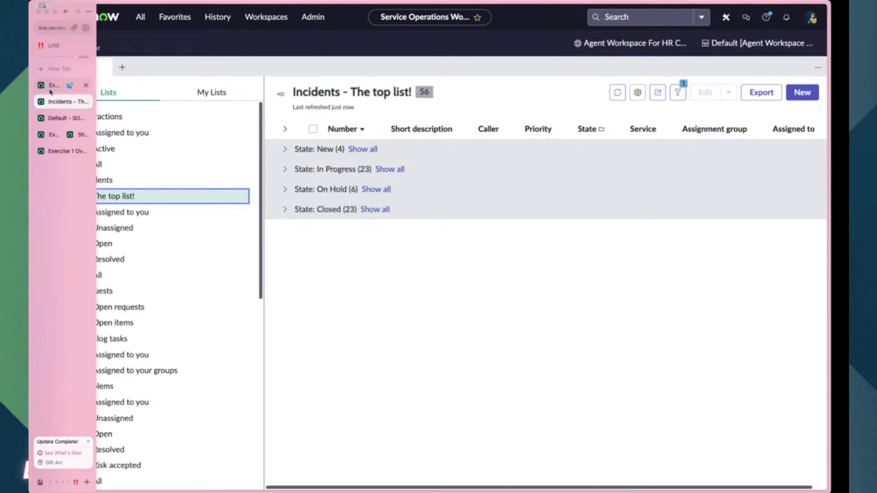
left_click(53, 84)
left_click(322, 31)
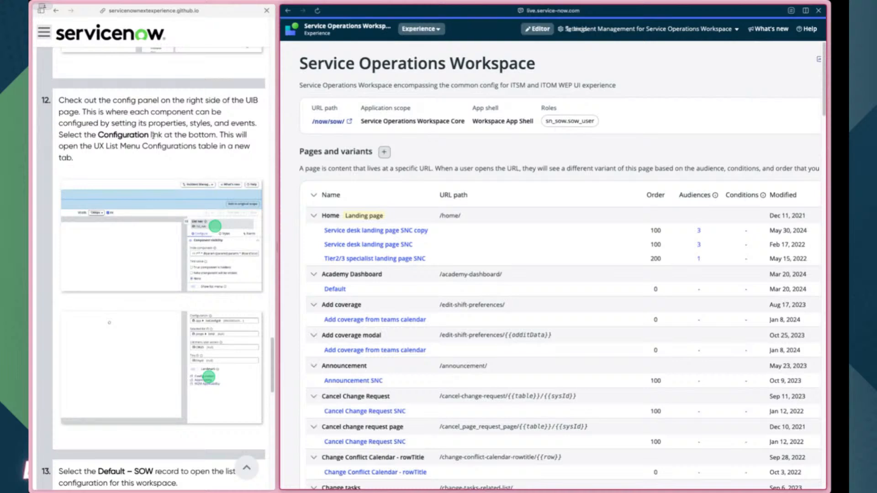
- Open the workspace's experience settings, then its UX Application record through the advanced settings below Description
triple_click(490, 167)
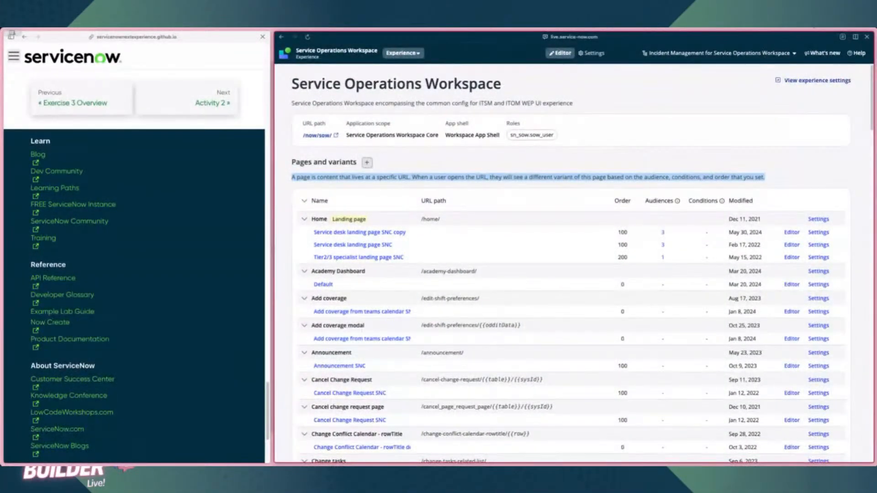
left_click(817, 80)
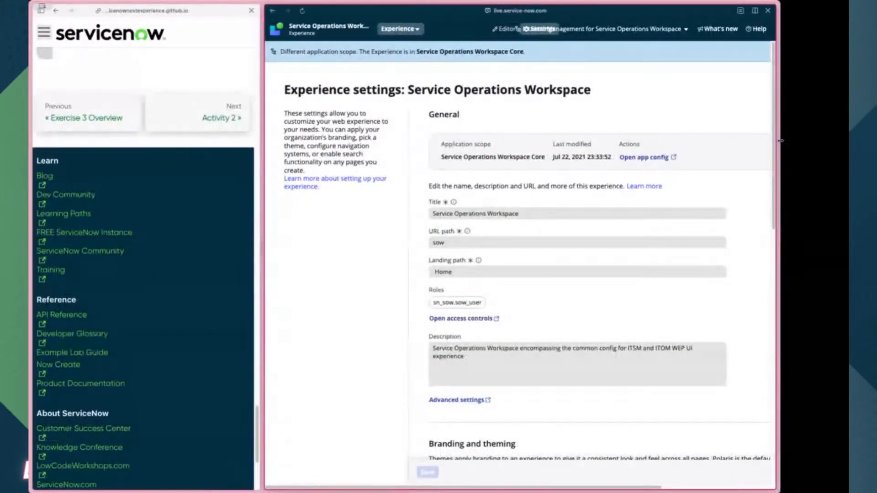
scroll(121, 167, "up", 15)
scroll(193, 180, "up", 20)
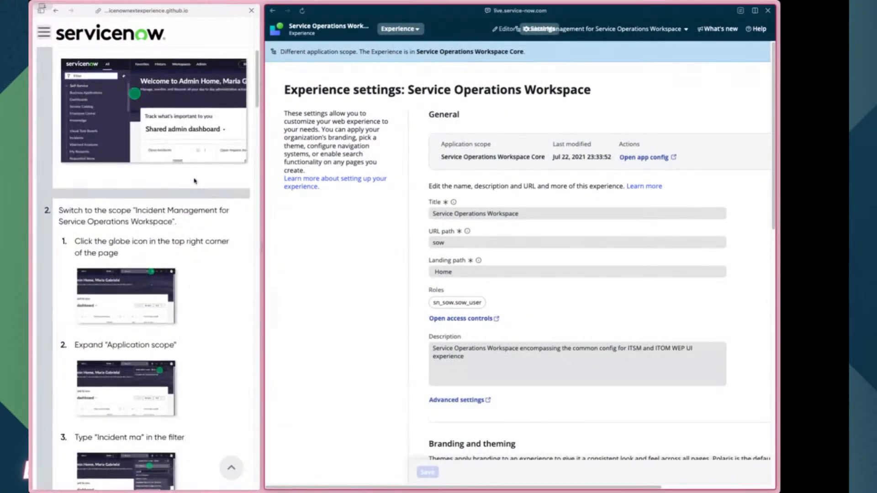
scroll(189, 181, "down", 6)
scroll(189, 181, "down", 10)
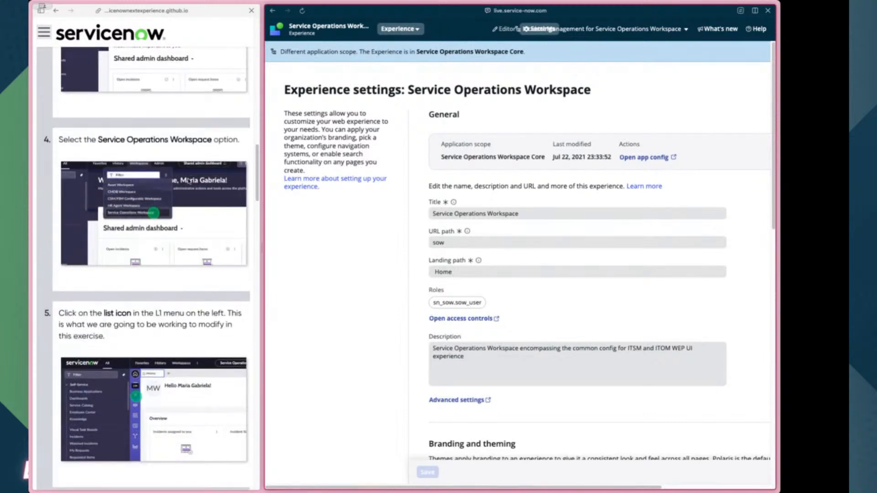
scroll(189, 181, "down", 6)
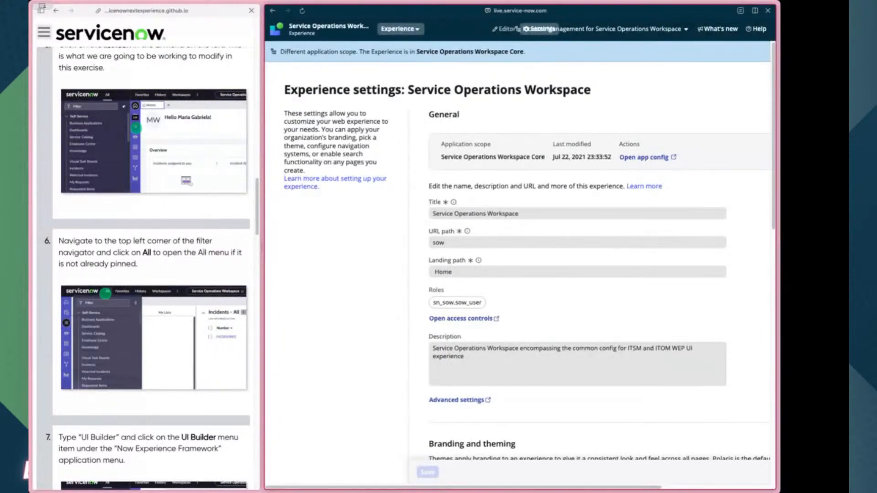
scroll(515, 277, "down", 15)
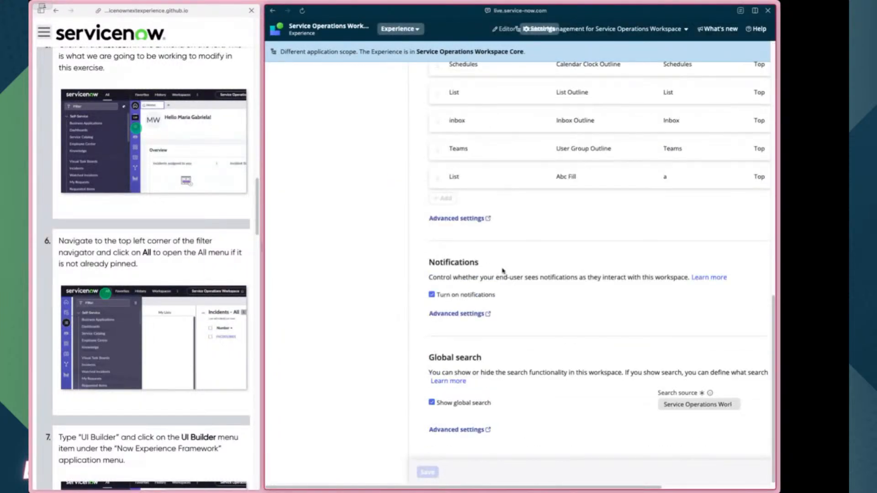
scroll(502, 271, "up", 15)
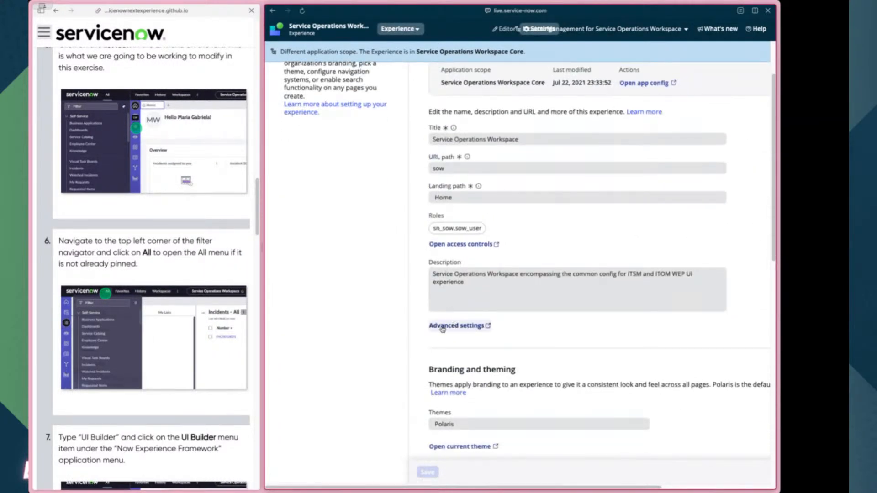
scroll(442, 329, "up", 3)
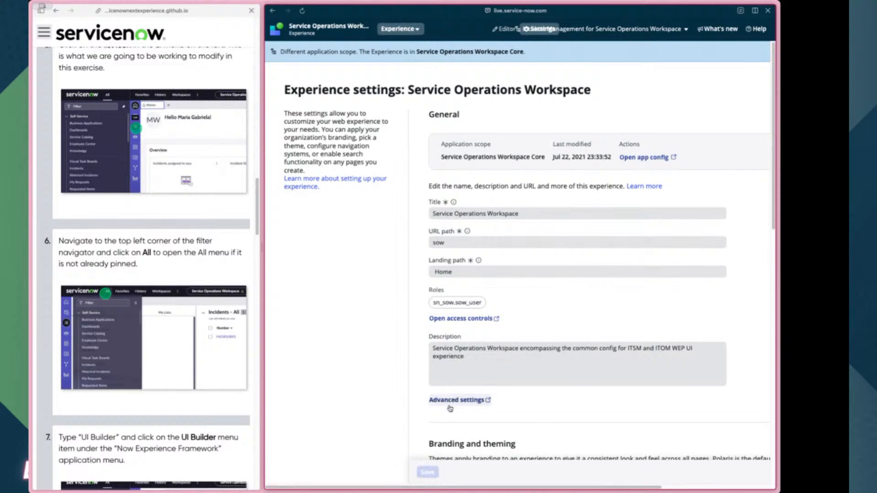
left_click(450, 406)
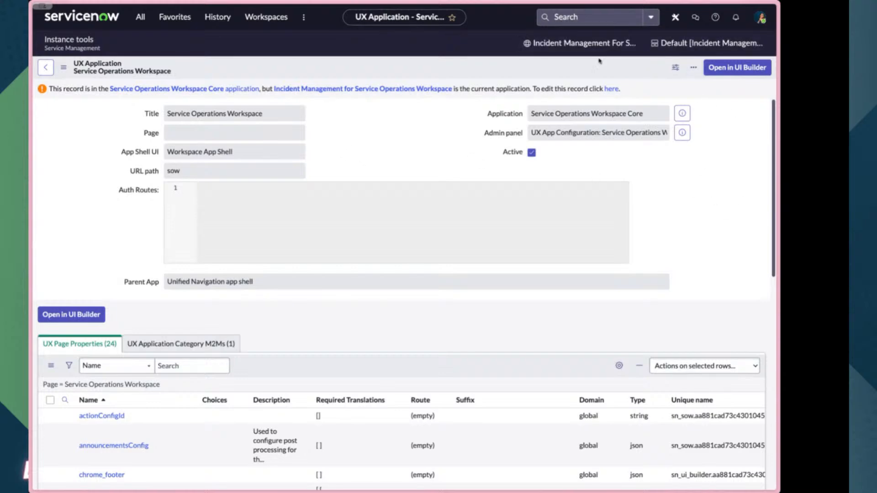
- Enable editing of the UX Application record and highlight the chrome_toolbar L1 configuration entry in its UX Page Properties
left_click(612, 89)
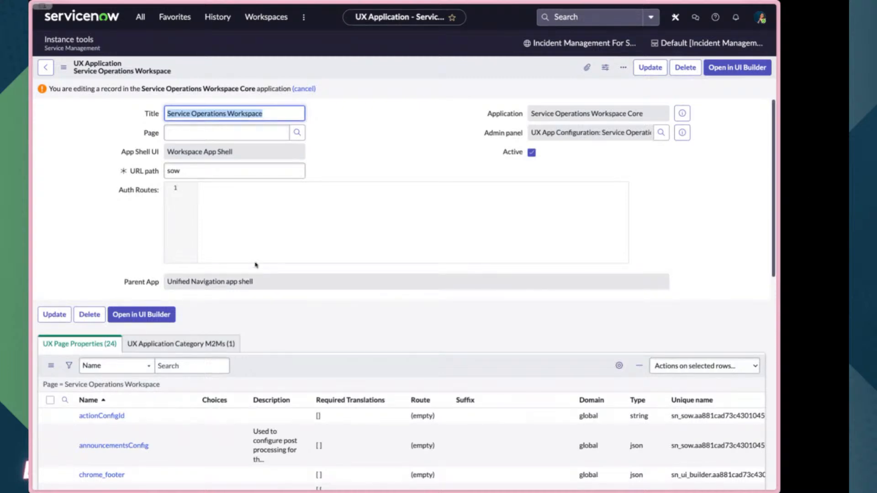
scroll(256, 265, "down", 3)
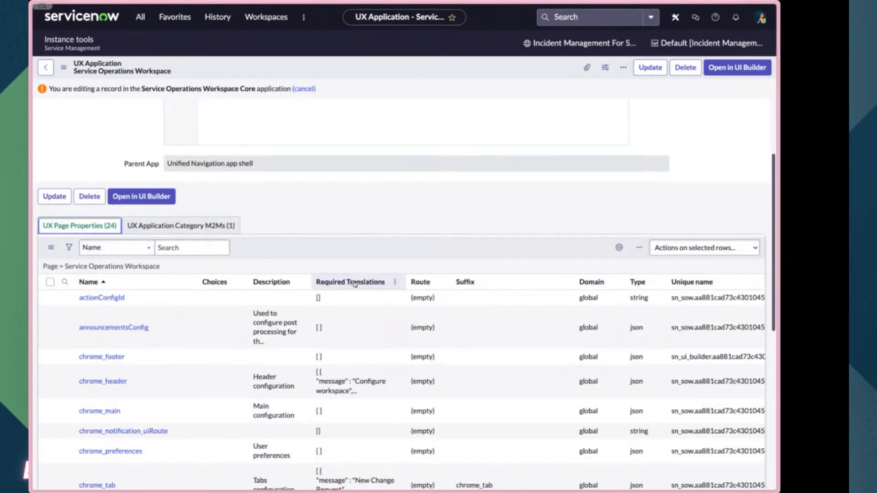
scroll(355, 283, "down", 4)
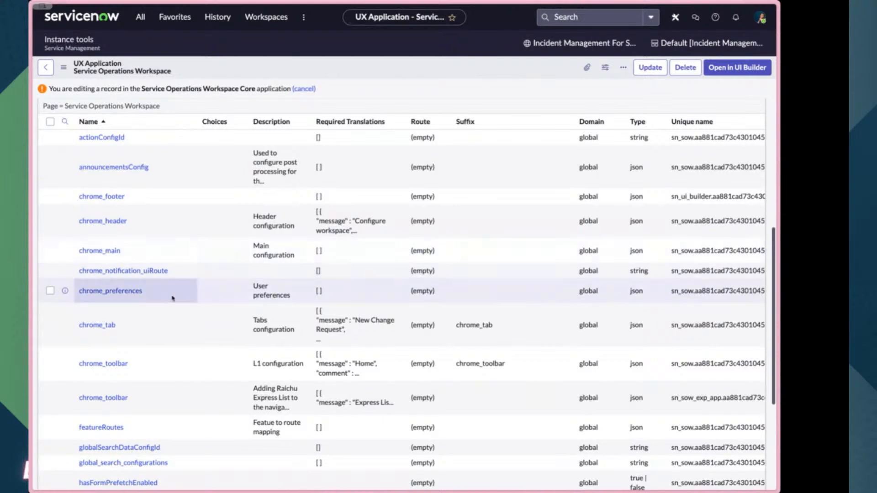
scroll(151, 356, "down", 5)
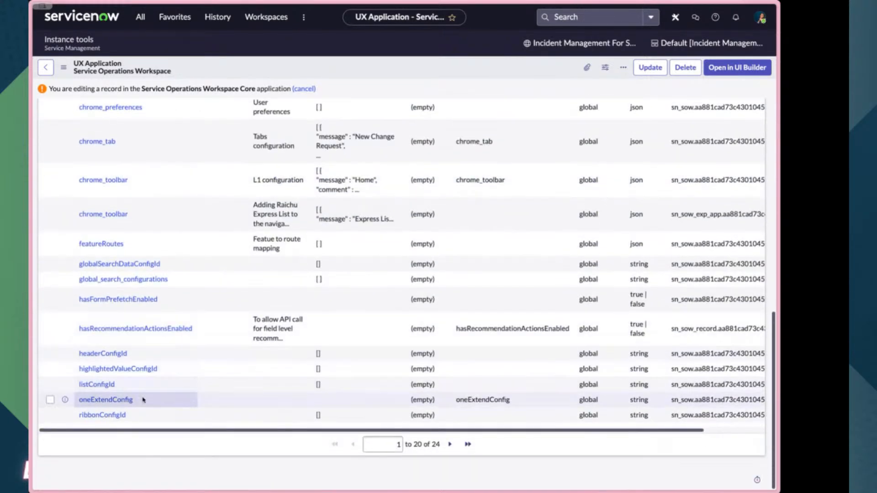
scroll(145, 375, "up", 8)
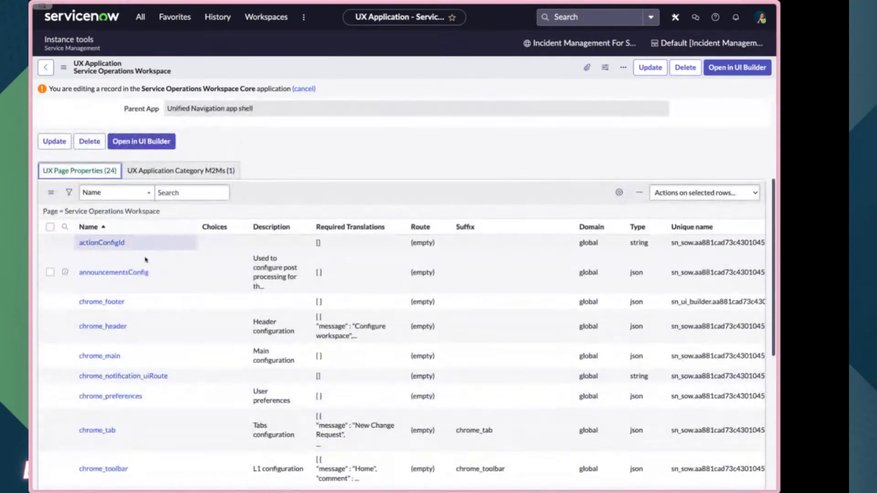
scroll(147, 260, "down", 4)
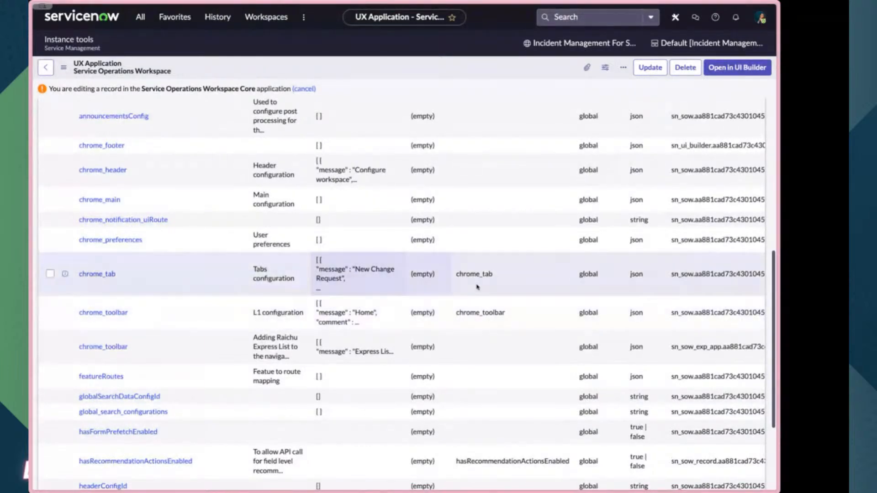
left_click_drag(77, 312, 198, 308)
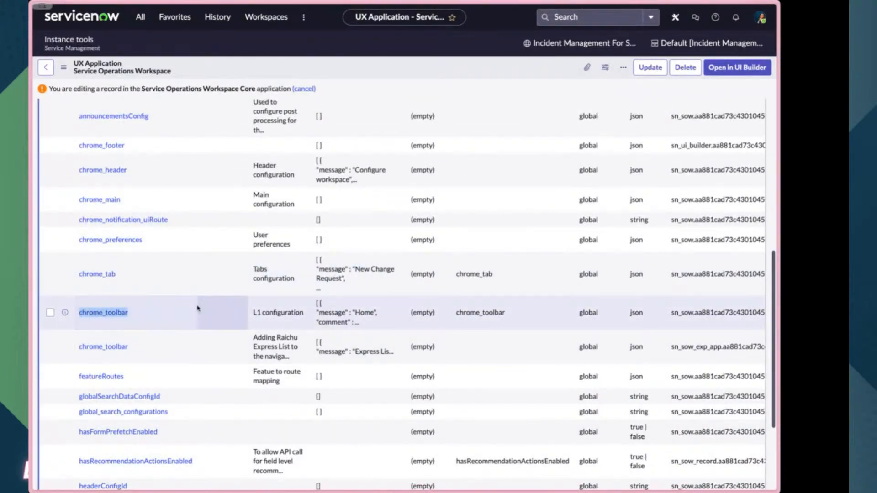
left_click_drag(256, 313, 386, 325)
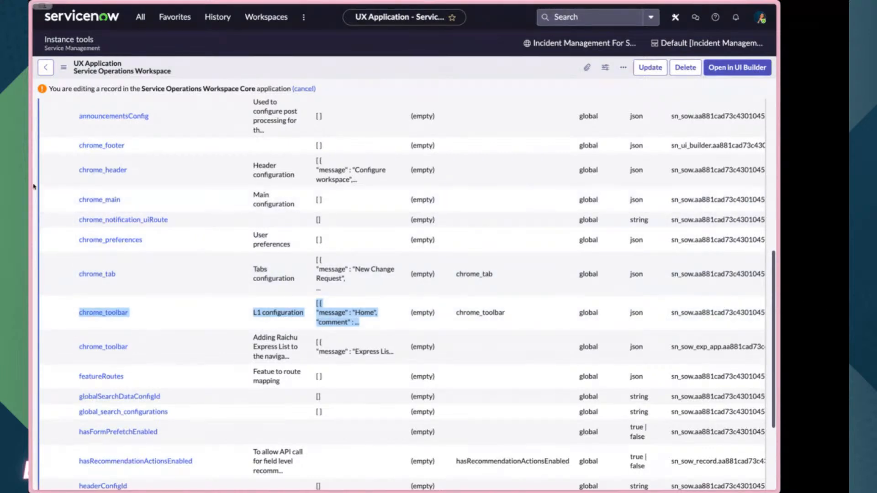
- Check the new-record options of the plus menu in Service Operations Workspace and return to the UX Application record
mouse_move(32, 185)
left_click(51, 119)
left_click(64, 101)
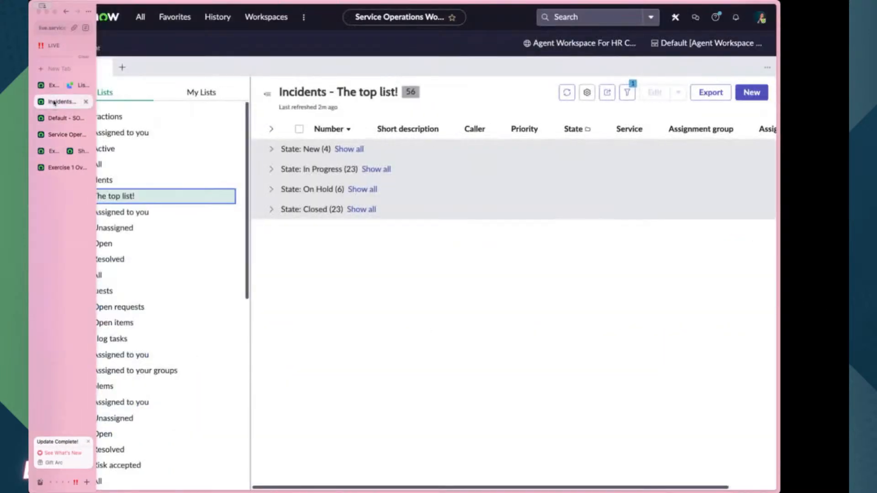
left_click(123, 69)
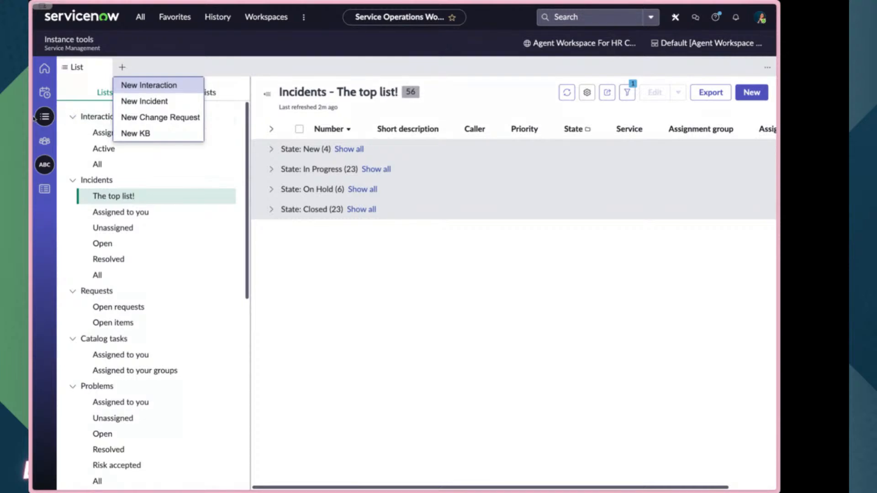
left_click(68, 151)
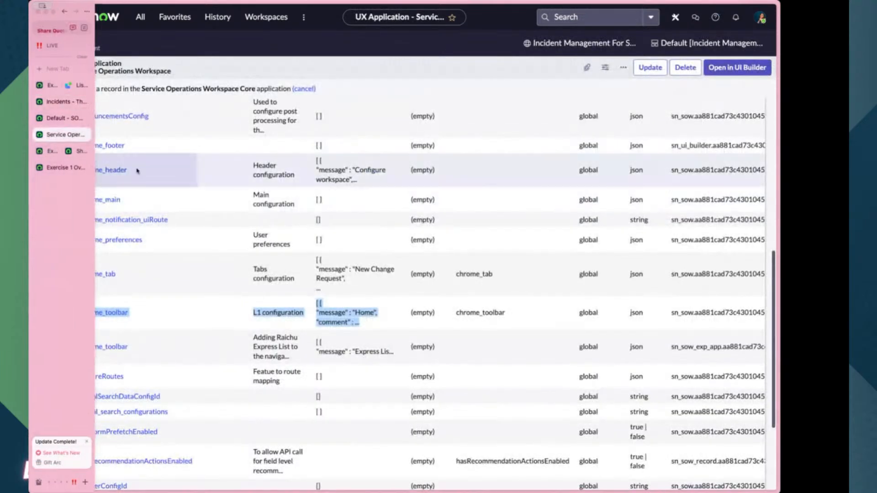
- Open the chrome_tab UX Page Property, enable editing, and paste the JSON containing a New Knowledge Article entry for kb_knowledge into Value
left_click(99, 276)
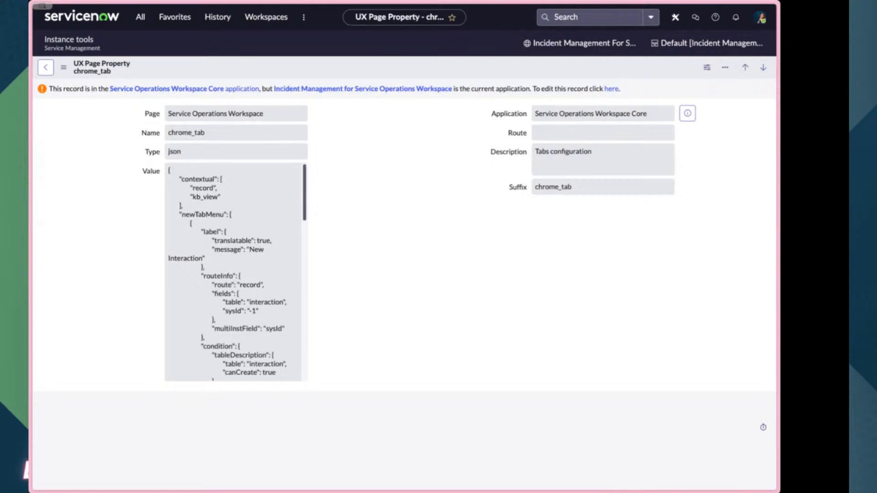
left_click(612, 89)
left_click(279, 181)
key("ctrl+v")
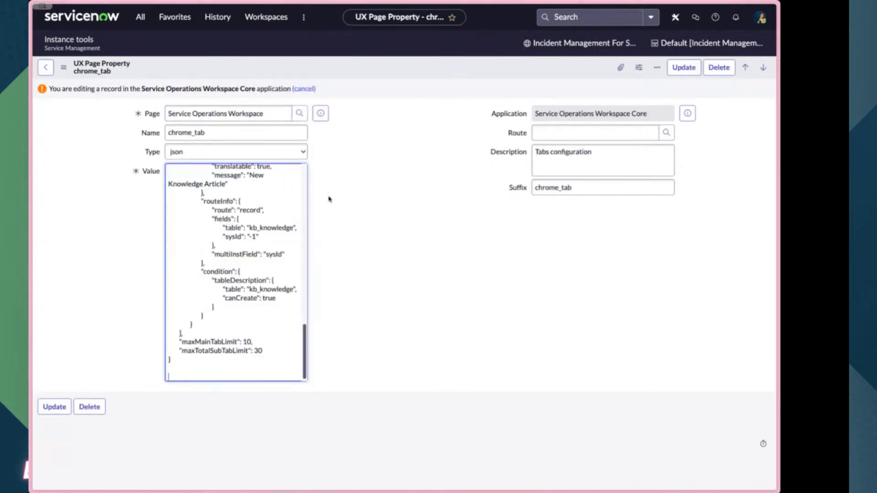
- Review the New Knowledge Article entry near the end of the Value JSON, highlighting the whole block and its label message
scroll(266, 256, "up", 3)
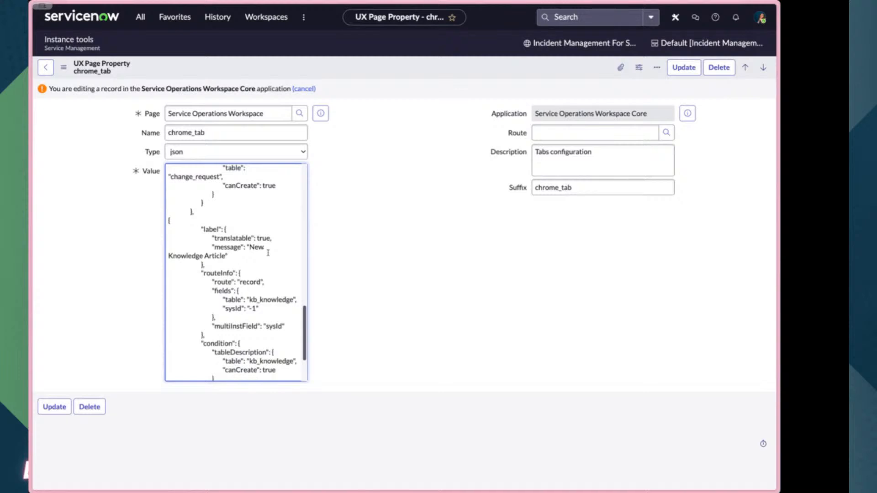
left_click(268, 253)
scroll(273, 295, "down", 2)
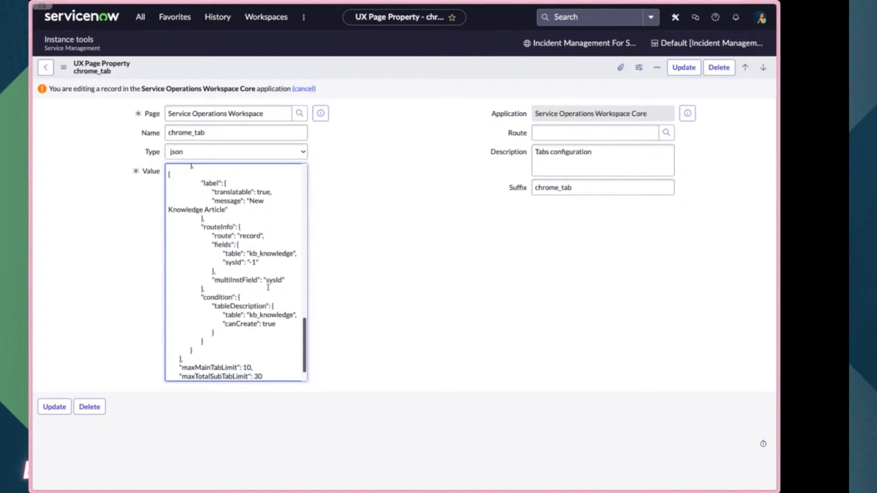
left_click_drag(202, 181, 232, 340)
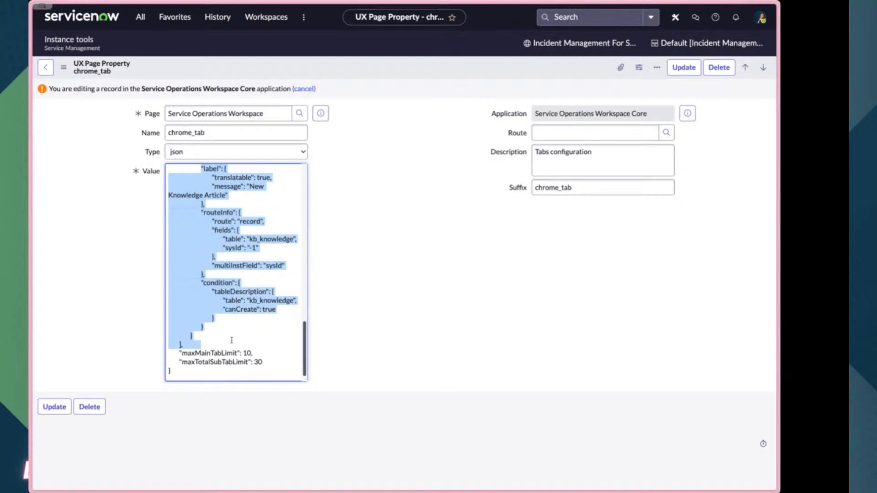
scroll(250, 224, "up", 1)
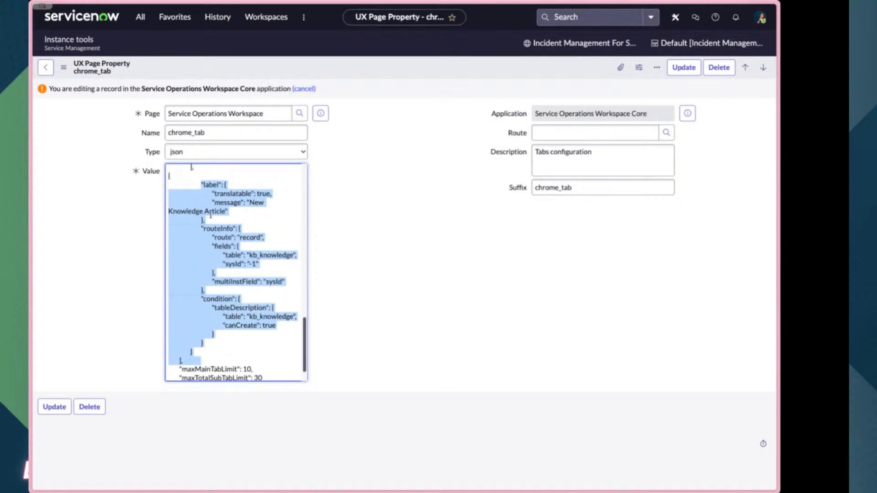
left_click(241, 202)
left_click_drag(209, 202, 240, 210)
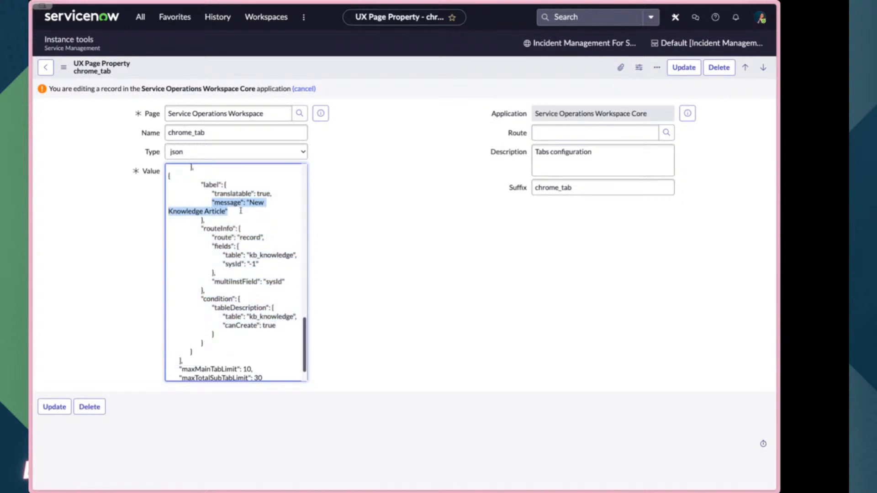
left_click(241, 211)
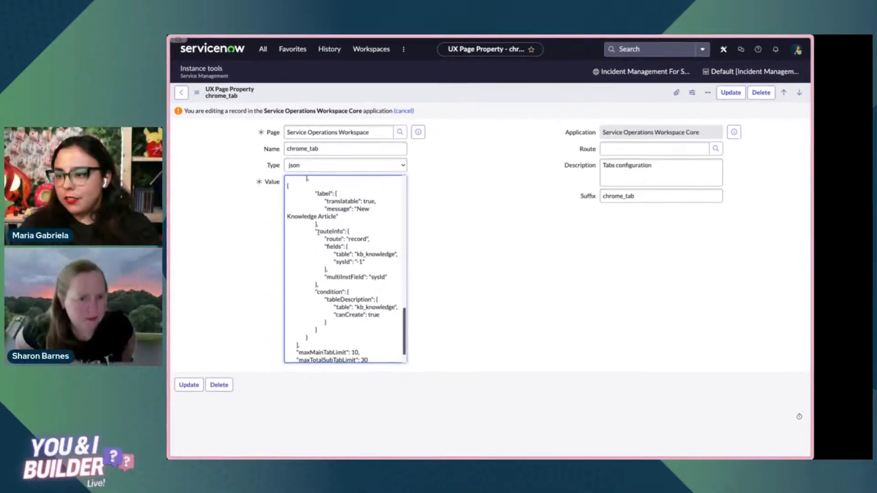
- Examine the entry's routeInfo section, highlighting its route, the fields block, the table name and the sysId value
left_click_drag(201, 229, 253, 228)
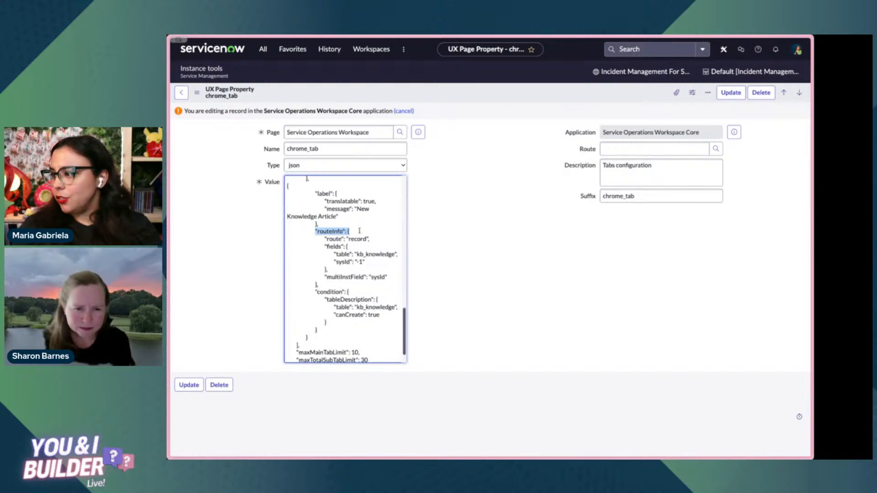
left_click_drag(326, 239, 368, 239)
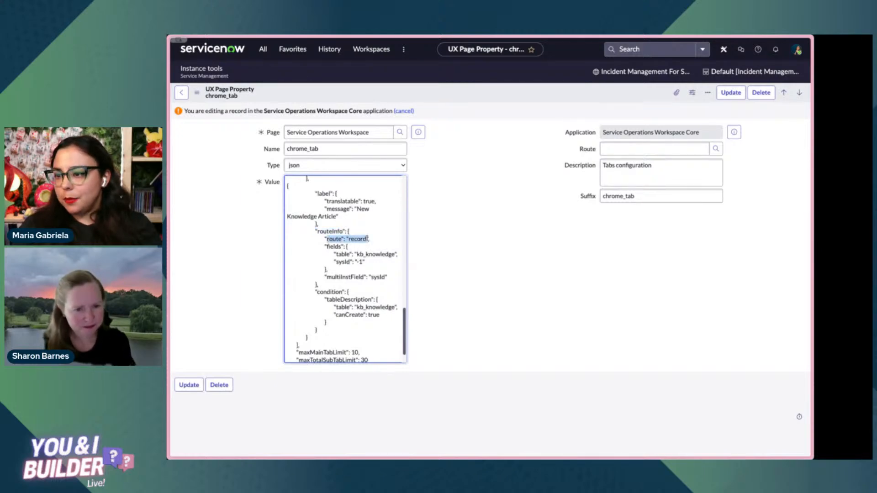
left_click(359, 239)
double_click(359, 239)
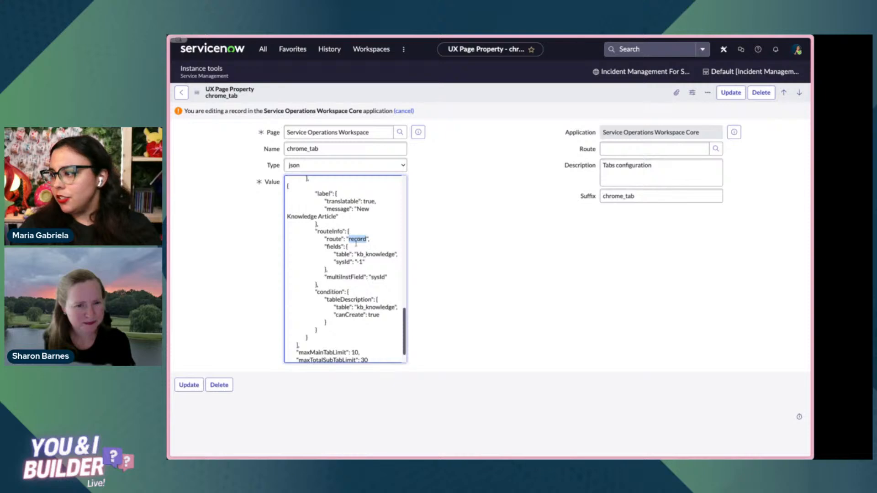
left_click_drag(326, 247, 370, 265)
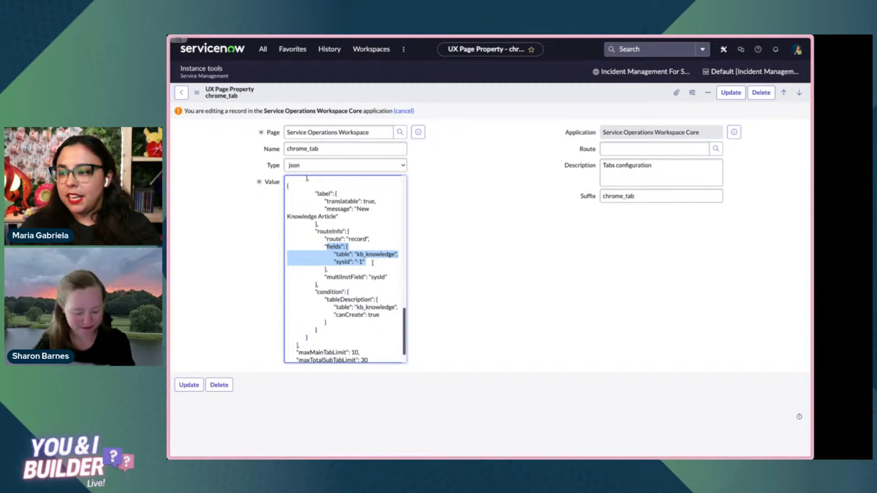
left_click(382, 261)
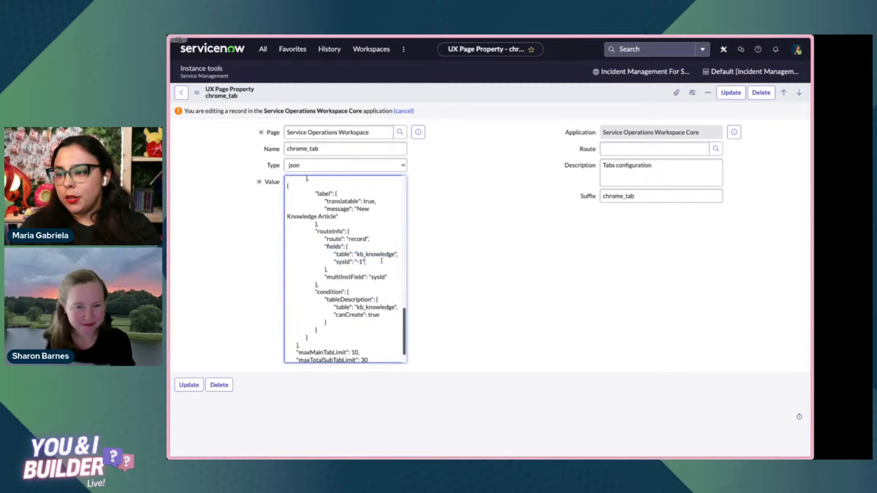
double_click(366, 254)
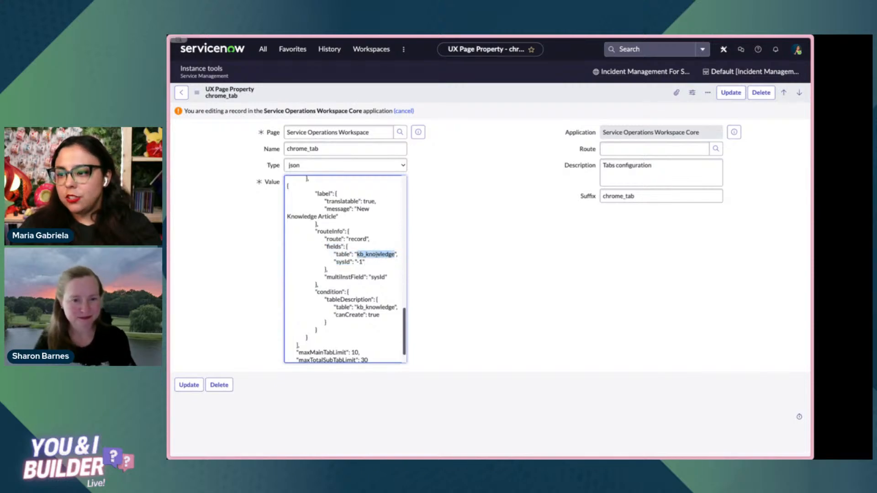
double_click(361, 262)
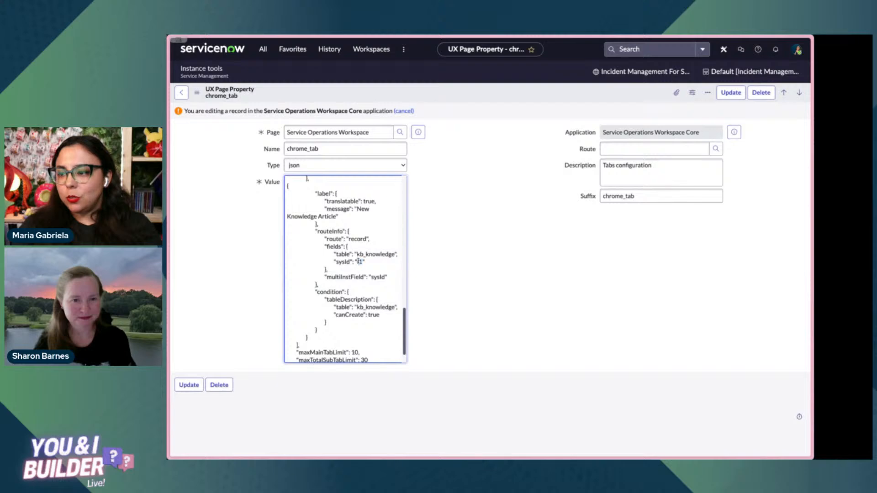
left_click_drag(365, 263, 293, 268)
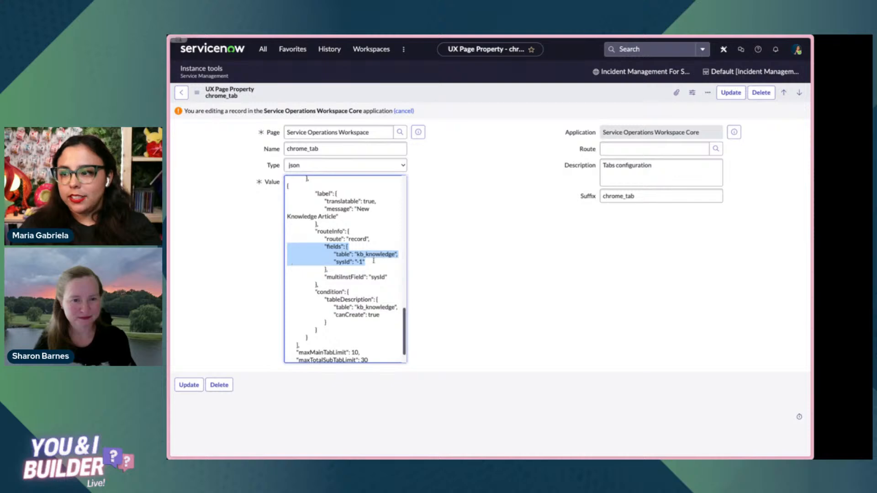
left_click_drag(364, 262, 288, 243)
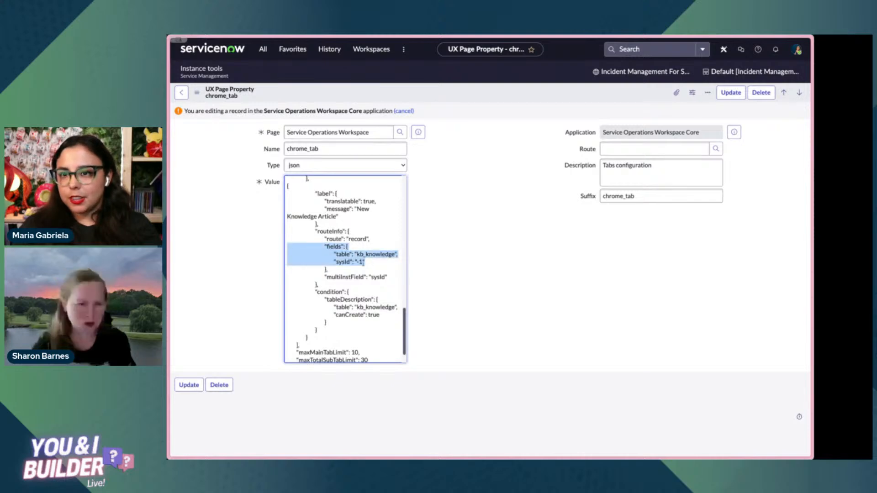
left_click(359, 261)
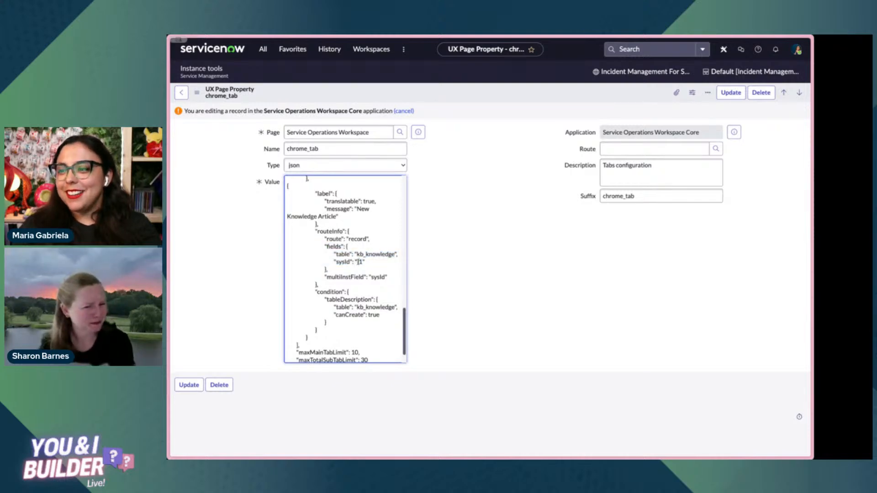
double_click(359, 262)
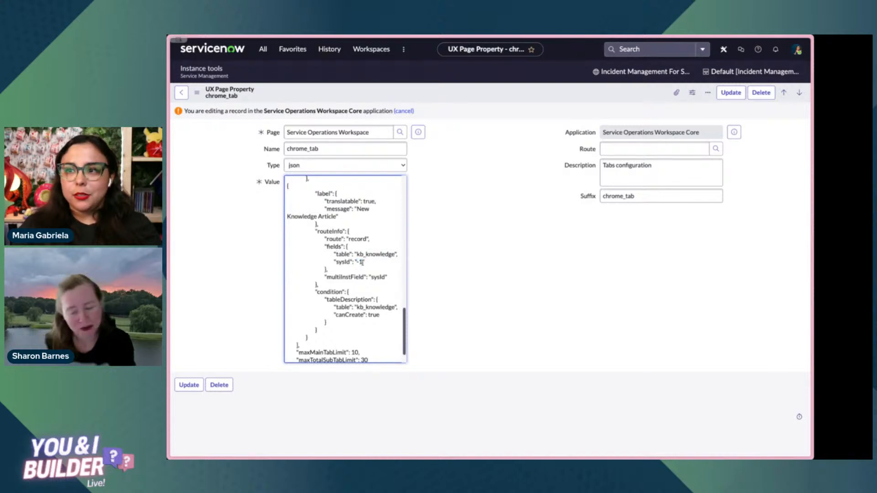
left_click_drag(363, 262, 357, 264)
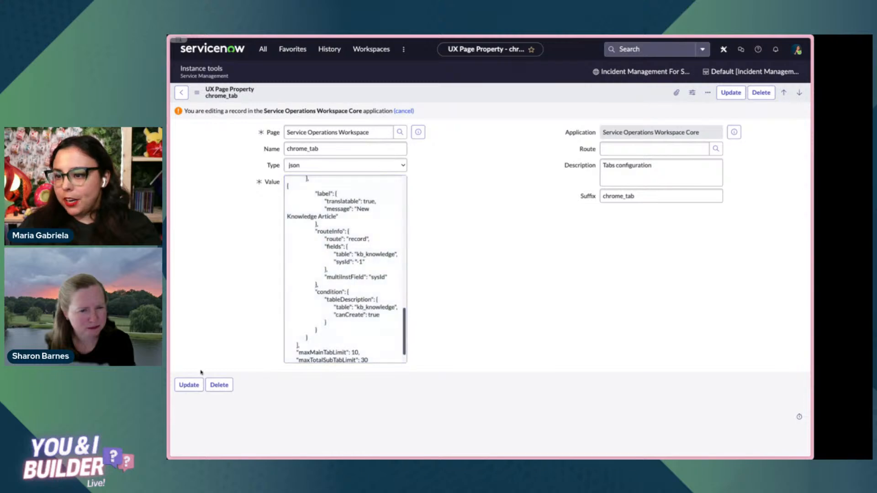
- Save the chrome_tab property, return to the Service Operations Workspace Incidents list tab, and reload the page
left_click(189, 385)
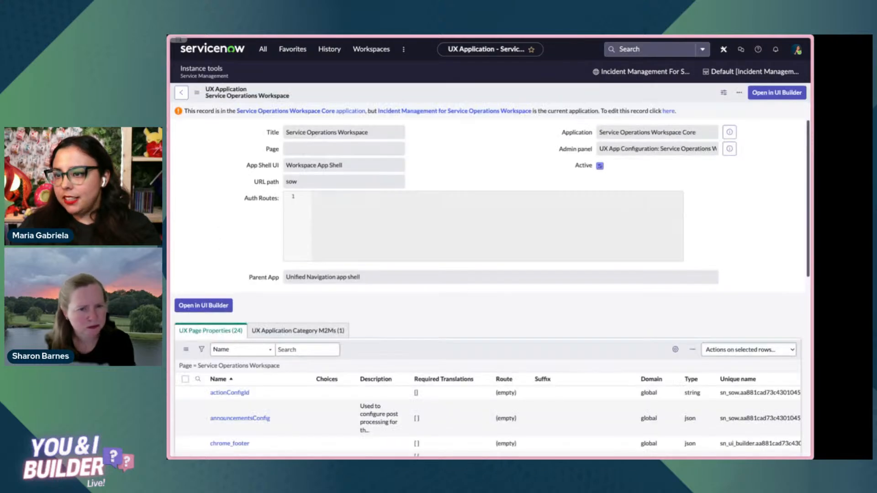
mouse_move(170, 124)
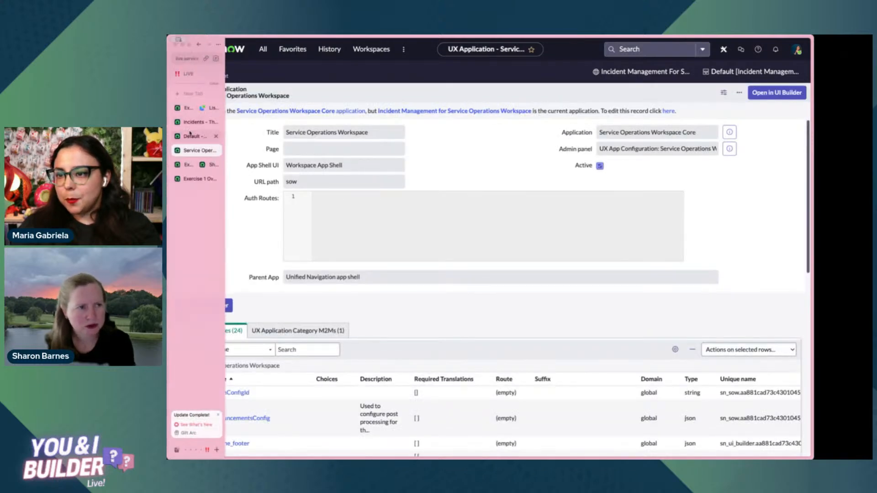
left_click(194, 179)
left_click(189, 164)
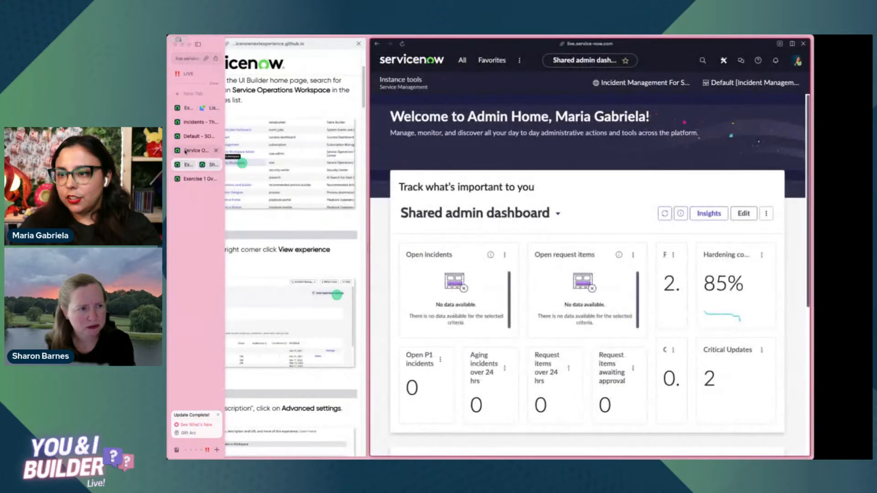
left_click(197, 136)
left_click(197, 150)
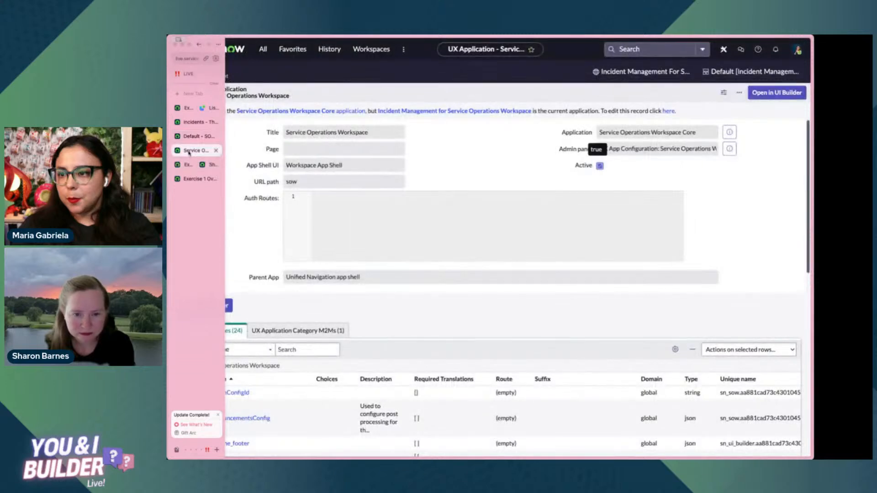
left_click(199, 122)
left_click(466, 288)
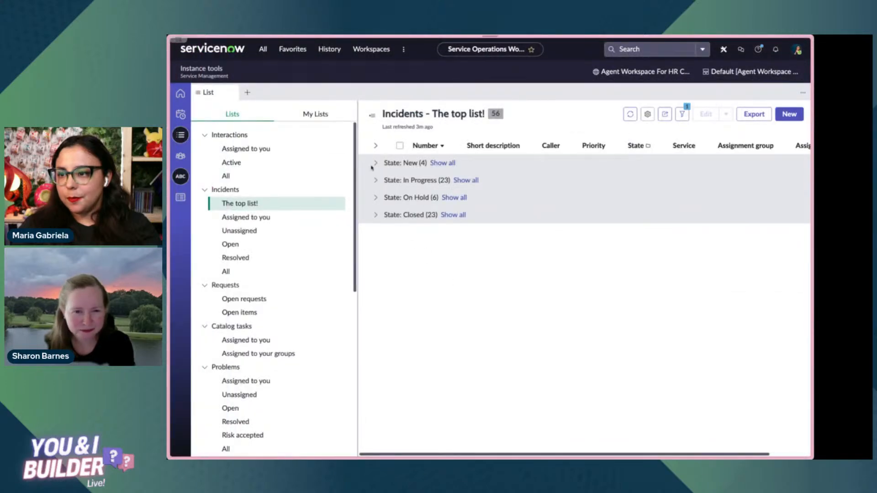
key("super+r")
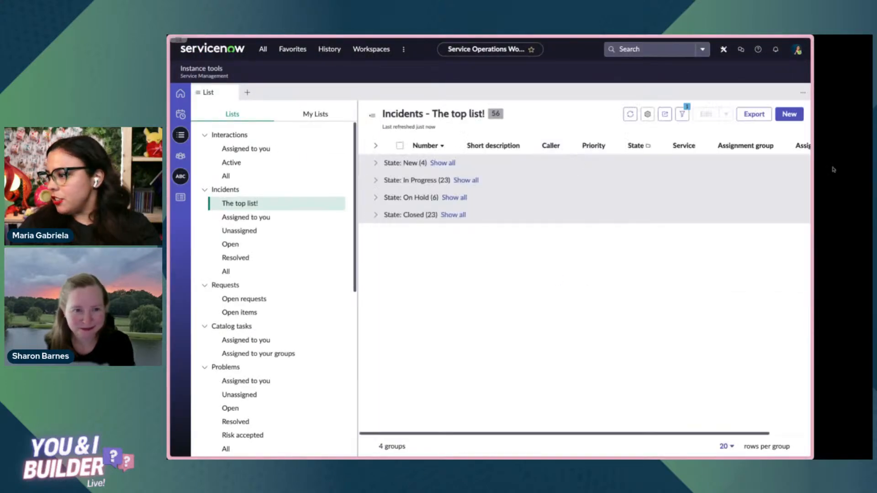
- Create a new knowledge article record from the workspace's plus menu to test the New Knowledge Article option
left_click(247, 92)
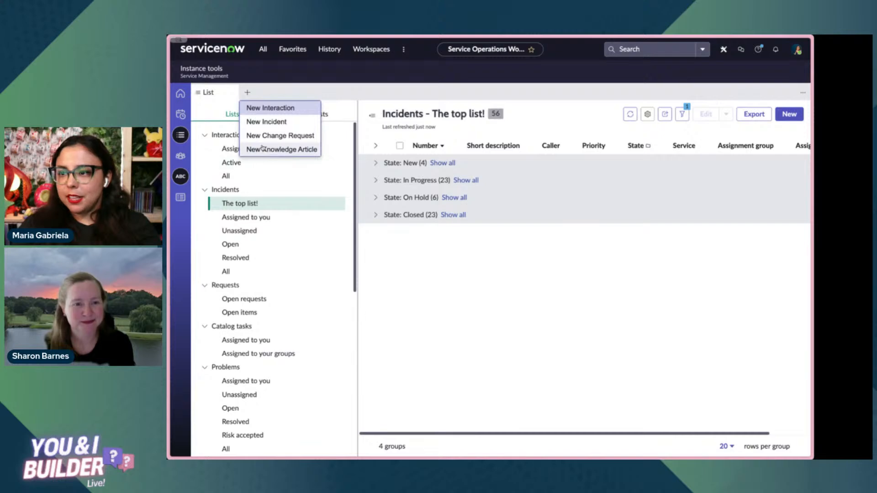
left_click(461, 243)
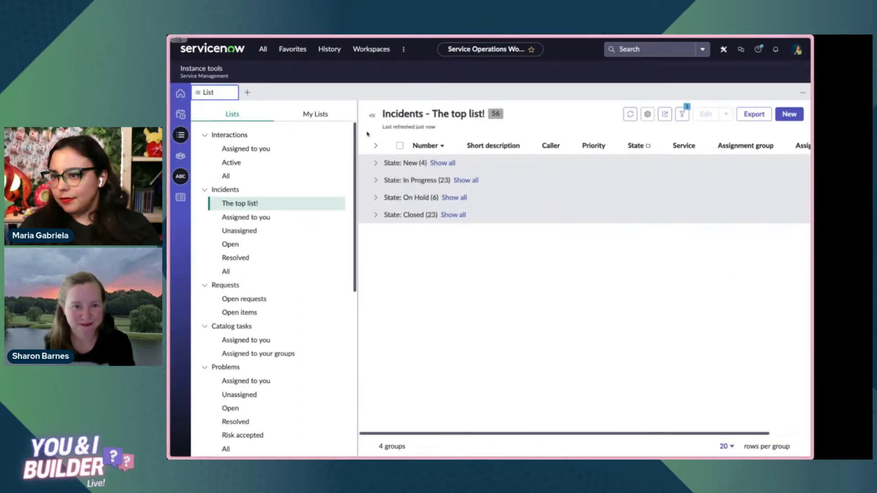
left_click(247, 92)
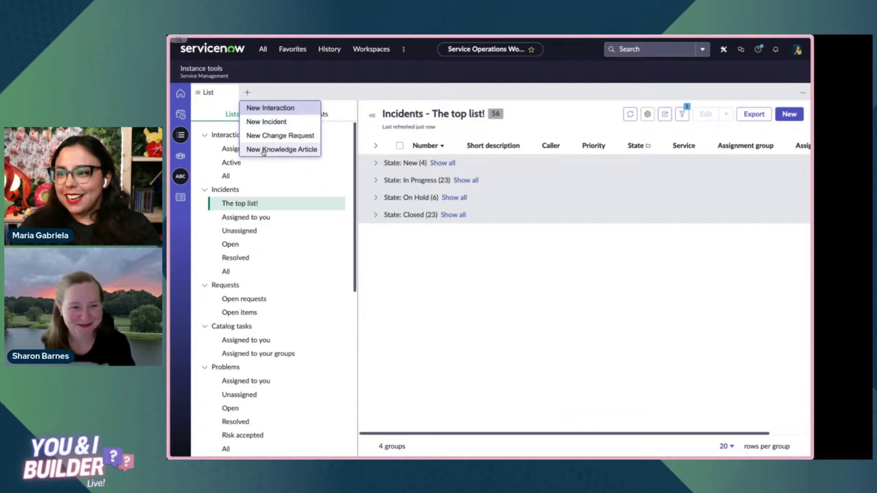
left_click(296, 151)
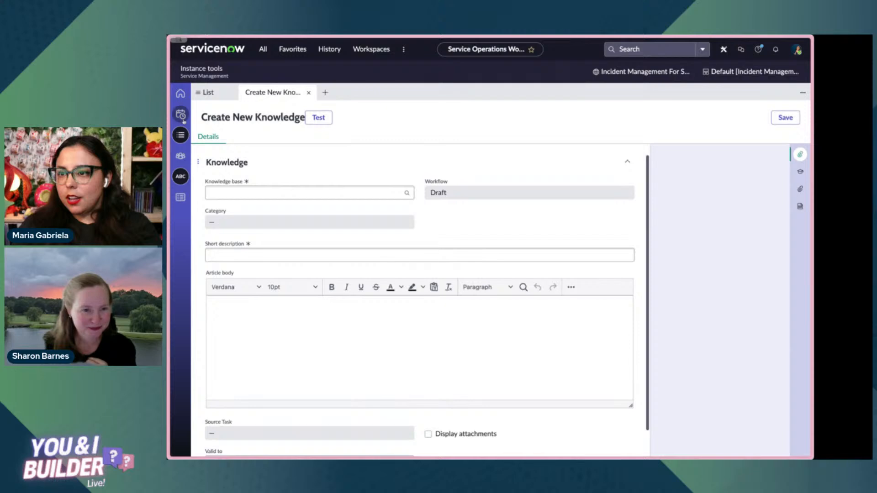
- Inspect the new knowledge record's page URL, highlighting the portion with the table name and record ID
mouse_move(168, 122)
left_click(186, 61)
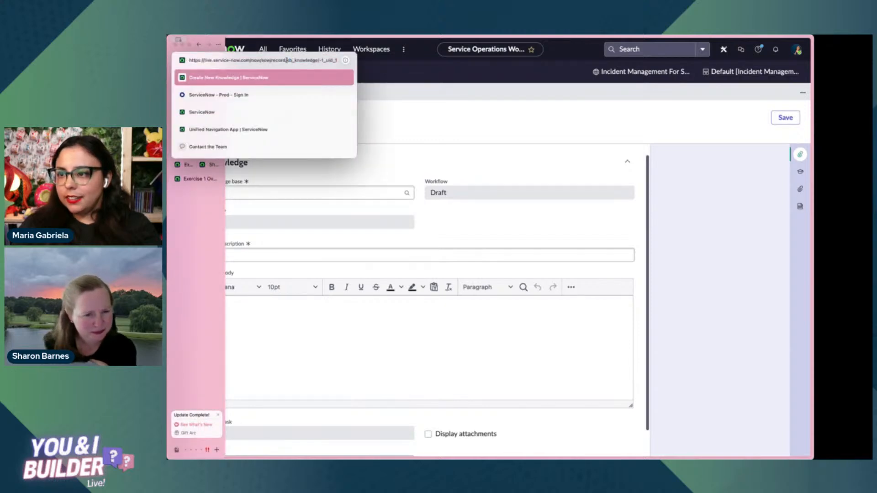
left_click_drag(286, 60, 337, 59)
left_click(311, 190)
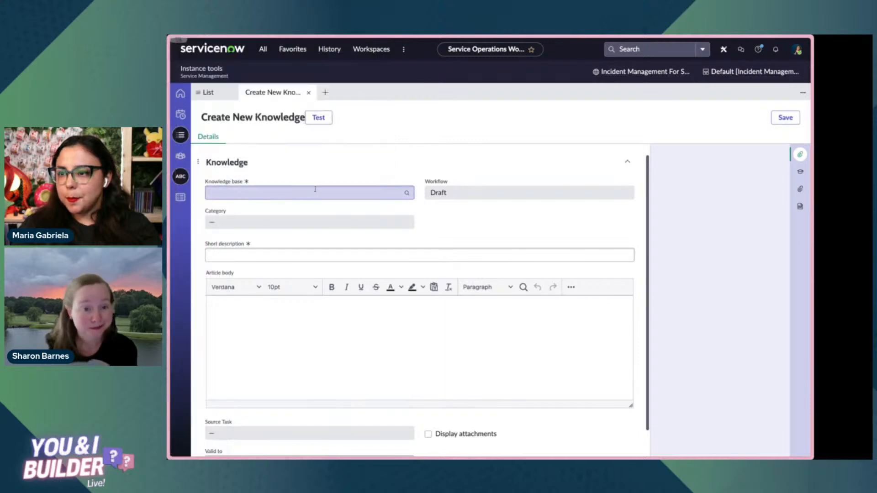
left_click(389, 137)
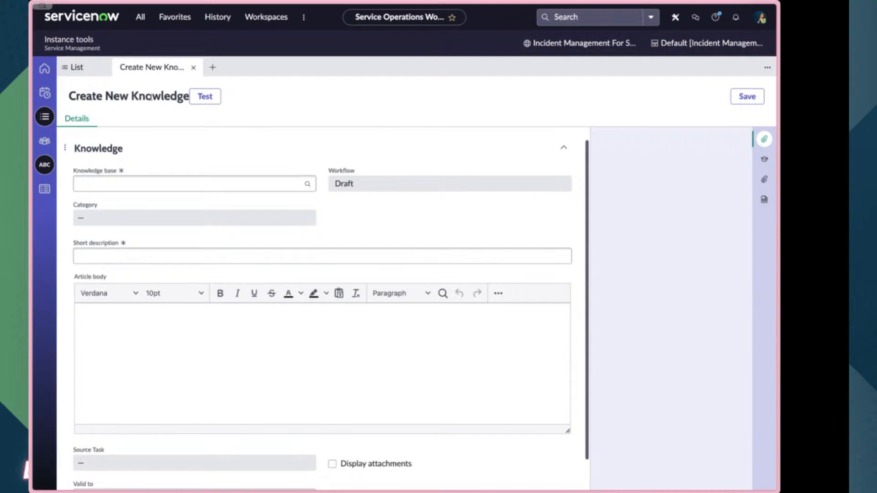
- Highlight the Create New Knowledge heading and switch to the Default - SOW list menu configuration browser tab
triple_click(150, 97)
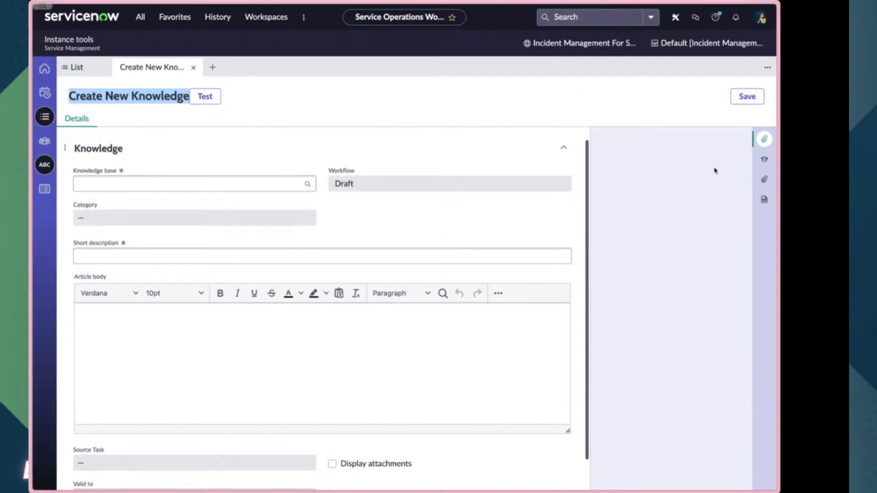
left_click(57, 119)
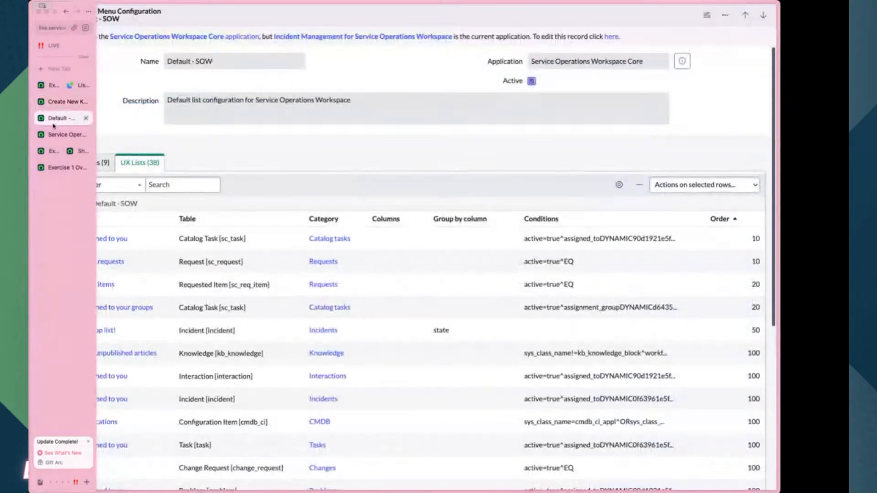
- Switch to the lab guide tab and open the Exercise 5 Overview, highlighting the scenario text about controlling a field with UI Policy
left_click(56, 136)
left_click(54, 85)
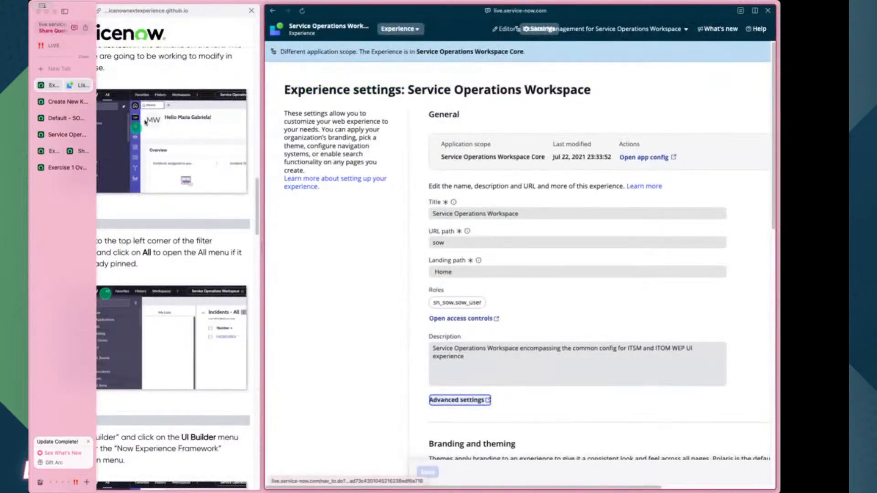
scroll(141, 130, "up", 10)
left_click(44, 32)
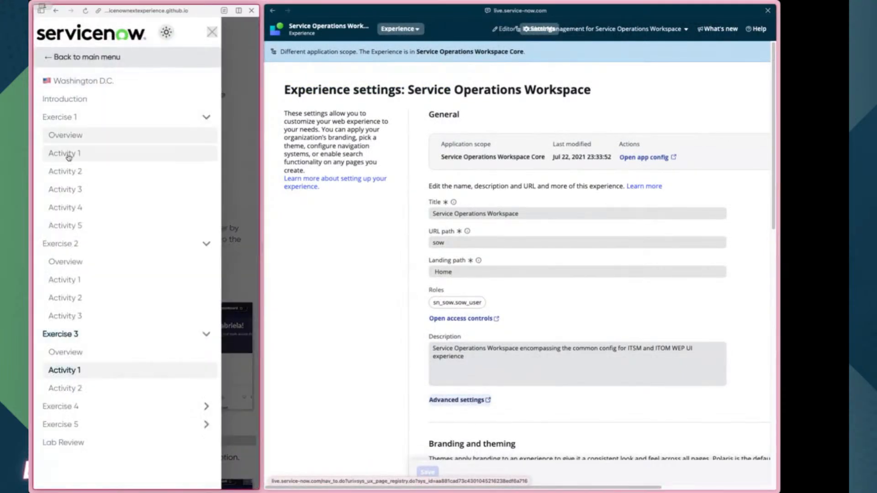
left_click(61, 430)
scroll(60, 438, "down", 1)
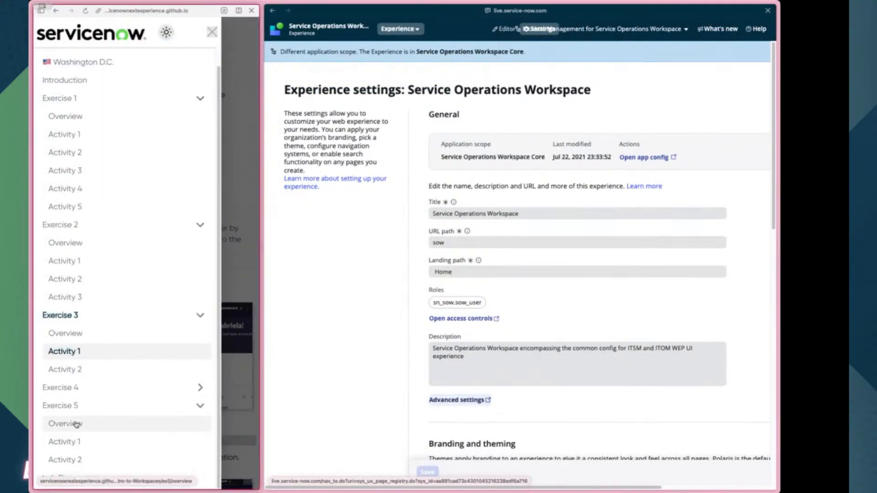
left_click(61, 423)
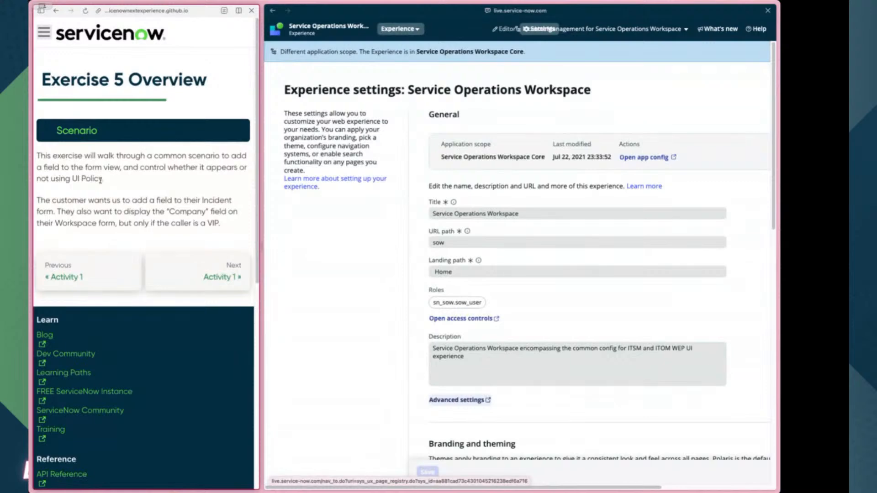
left_click_drag(106, 177, 105, 167)
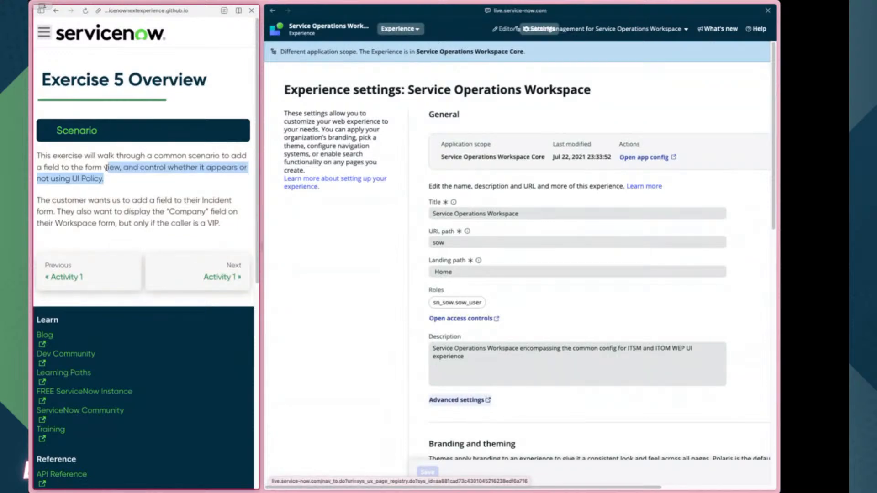
left_click(111, 166)
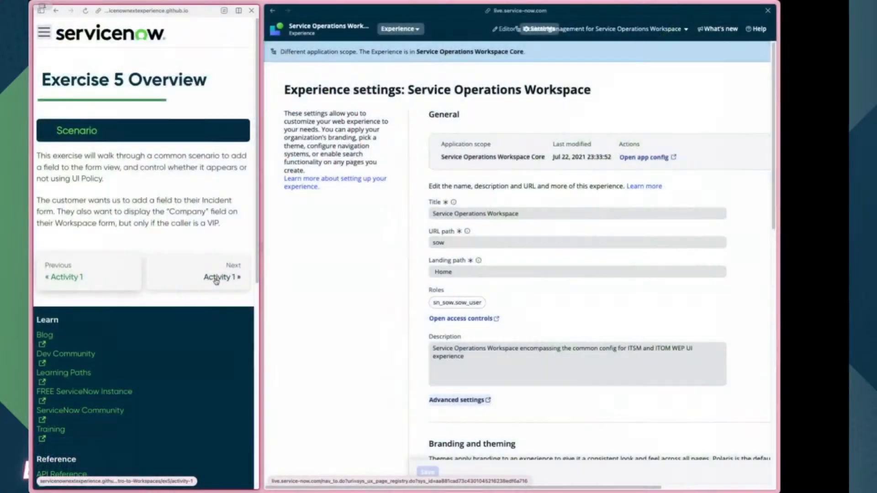
- Open Exercise 5's Activity 1 in the lab guide and read through its instructions for finding the incident and configuring the form
left_click(229, 275)
scroll(215, 178, "down", 2)
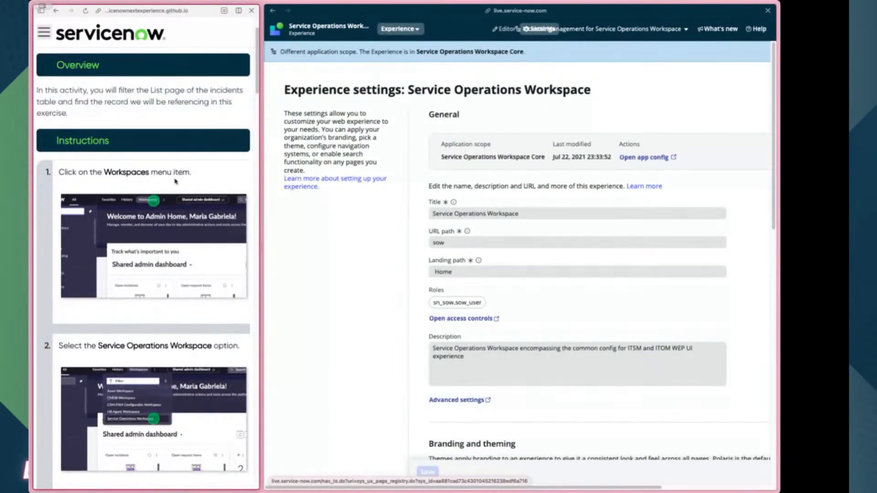
scroll(148, 99, "down", 7)
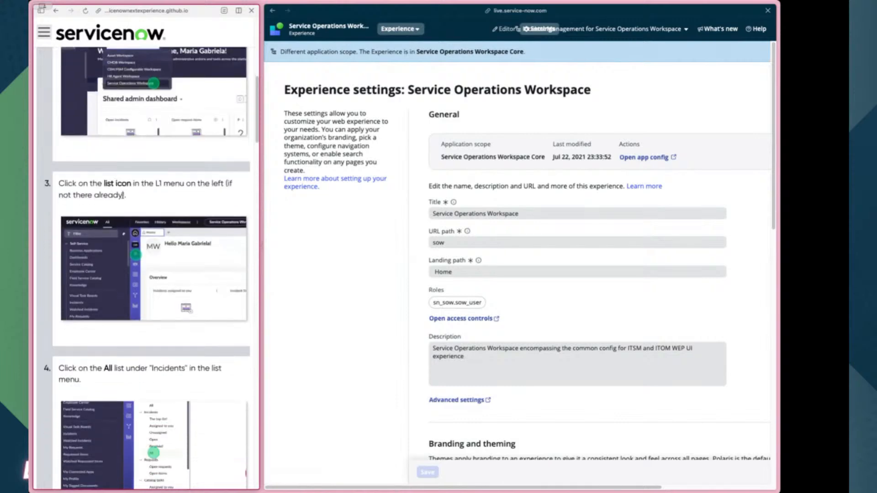
triple_click(126, 191)
scroll(128, 201, "down", 8)
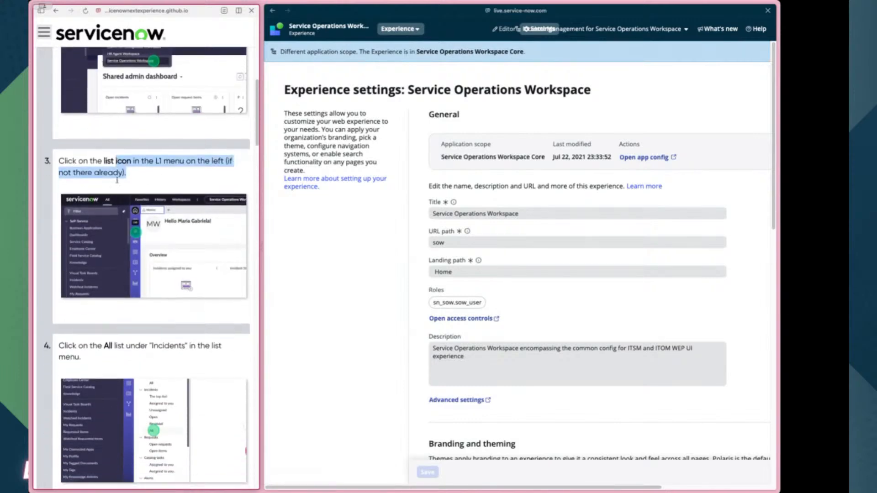
scroll(129, 212, "down", 6)
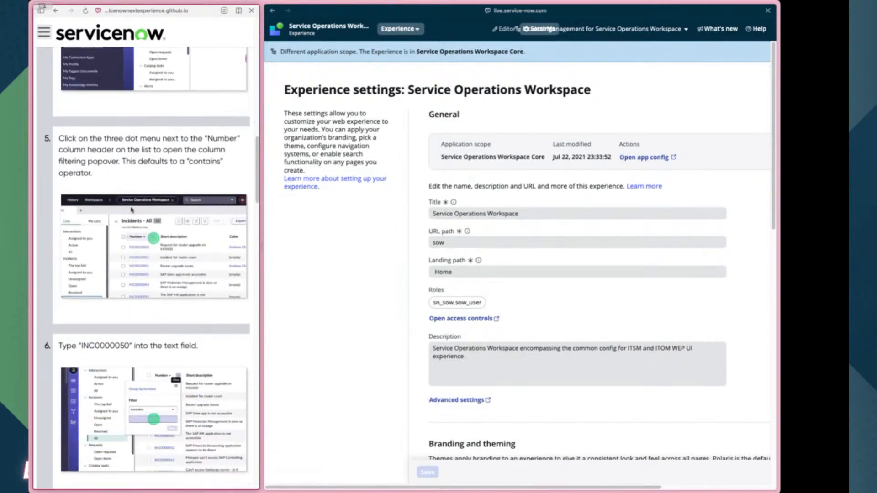
scroll(147, 221, "down", 10)
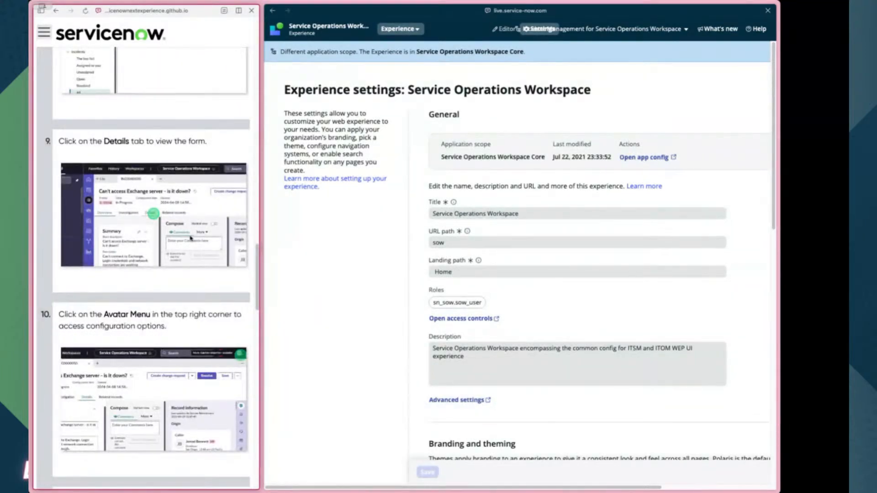
scroll(187, 239, "down", 10)
scroll(182, 241, "up", 18)
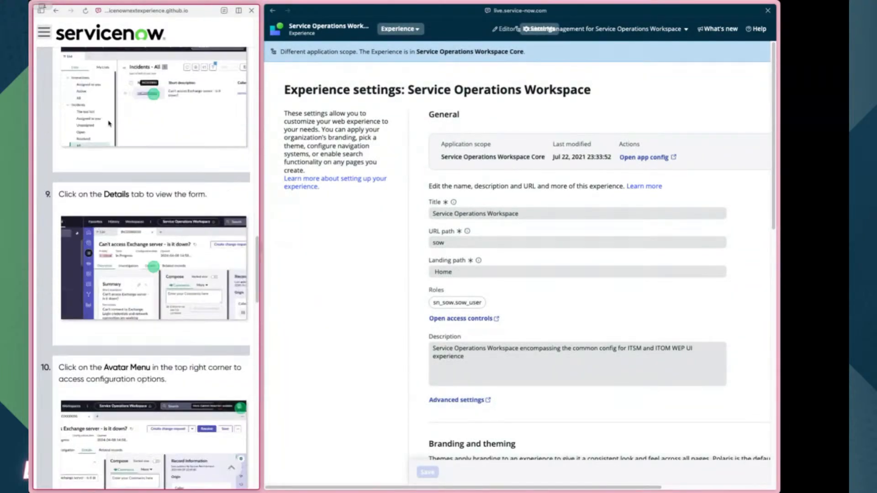
- Return to the Service Operations Workspace browser tab, close the unsaved Create New Knowledge record, and open the workspace lists
mouse_move(34, 93)
left_click(58, 117)
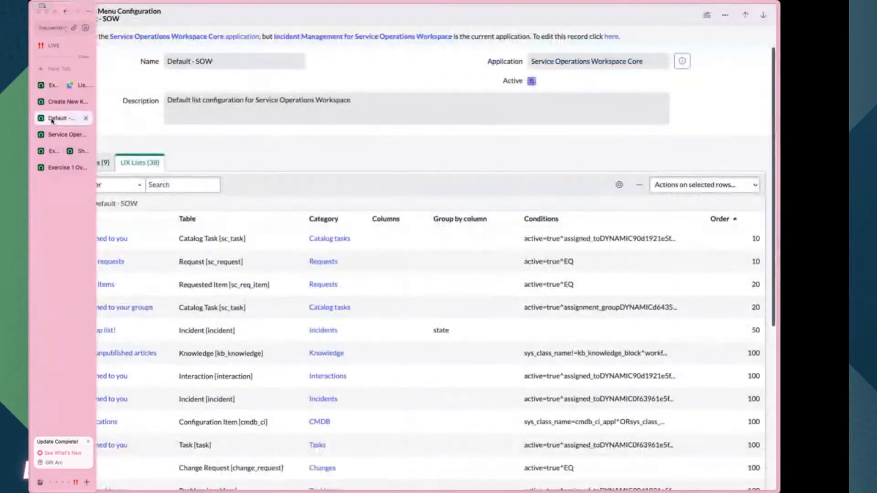
left_click(58, 101)
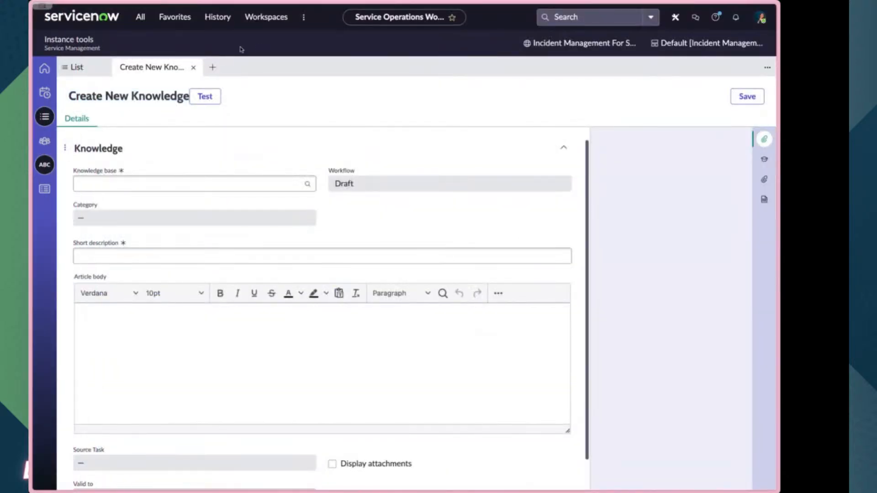
left_click(44, 68)
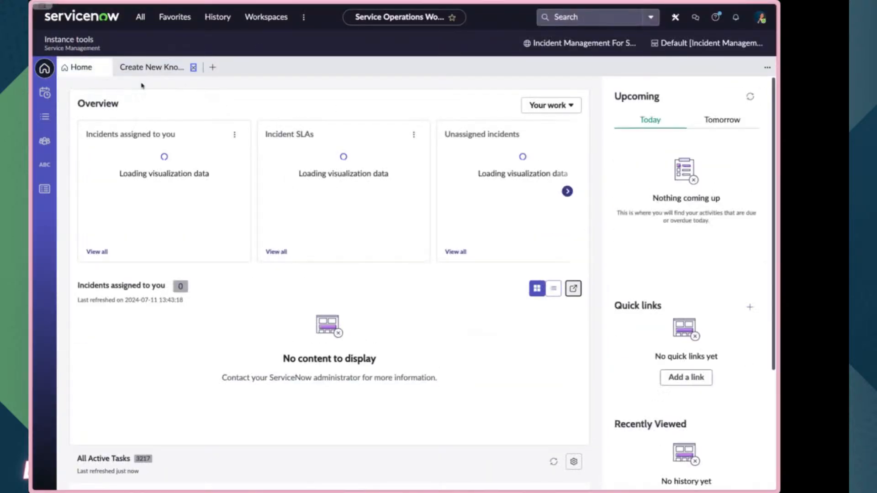
left_click(193, 67)
left_click(44, 117)
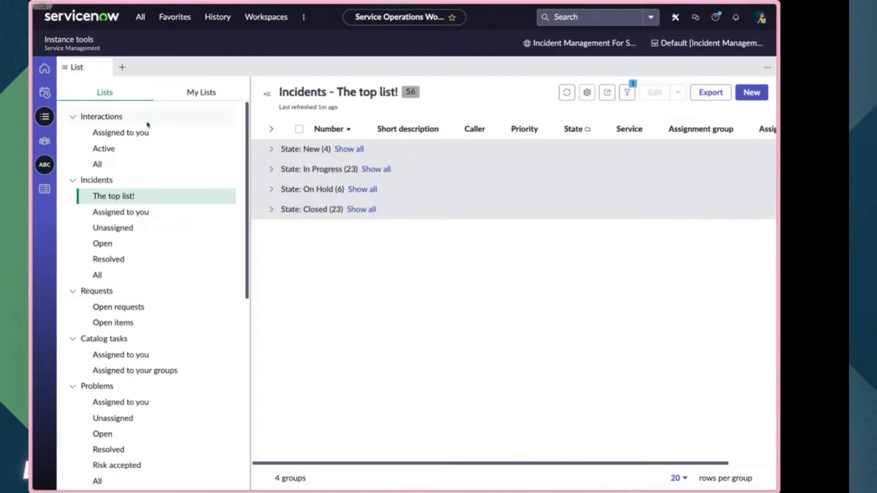
- Open the "My computer won't turn on" incident from the New state group and show its Details form
left_click(271, 150)
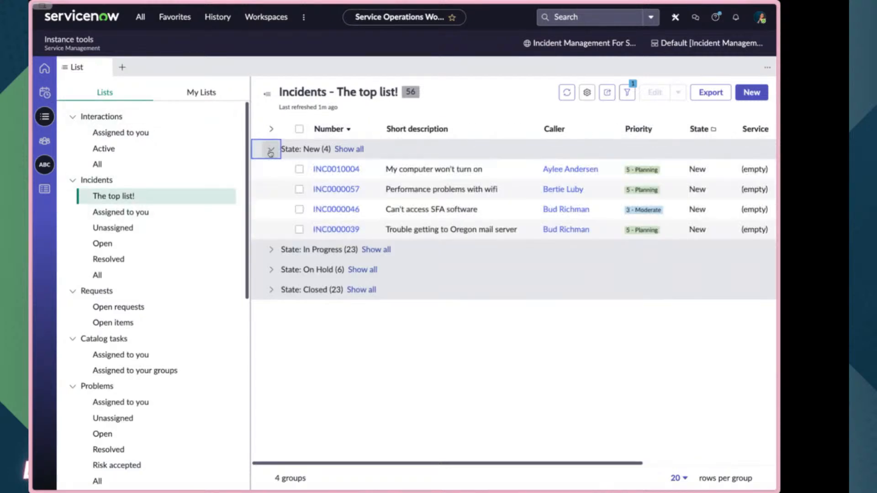
left_click(336, 169)
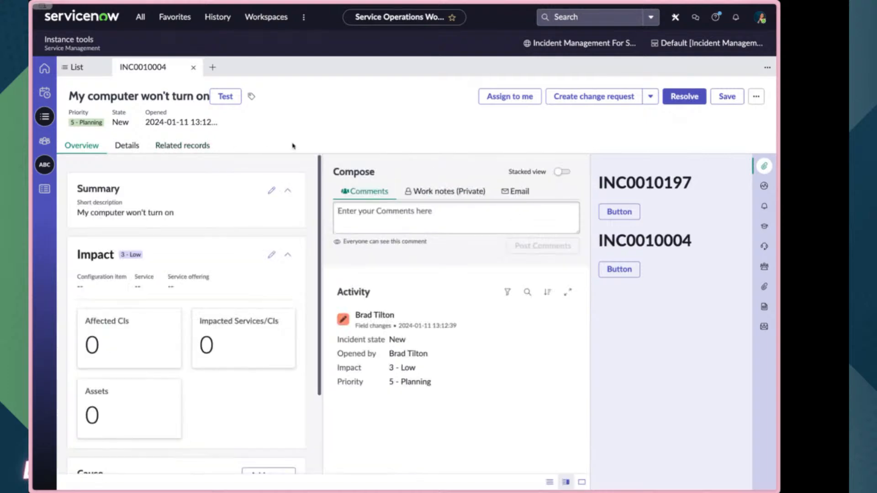
left_click(122, 148)
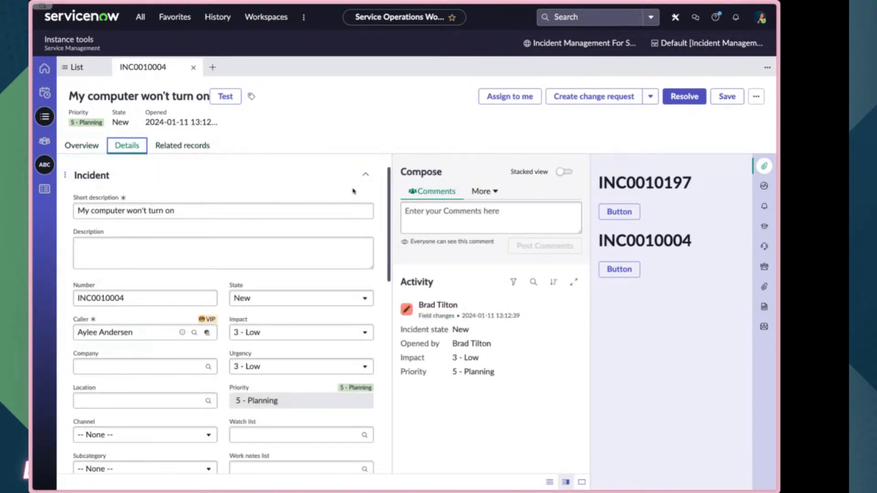
scroll(249, 411, "down", 2)
scroll(249, 410, "up", 2)
- Open the incident page's Form Layout configuration and accept the offer to use Form Builder instead
left_click(762, 19)
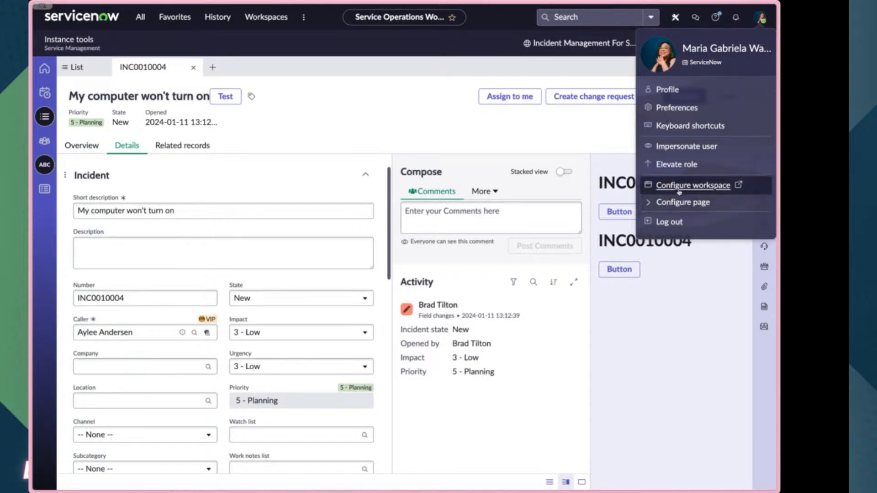
left_click(677, 203)
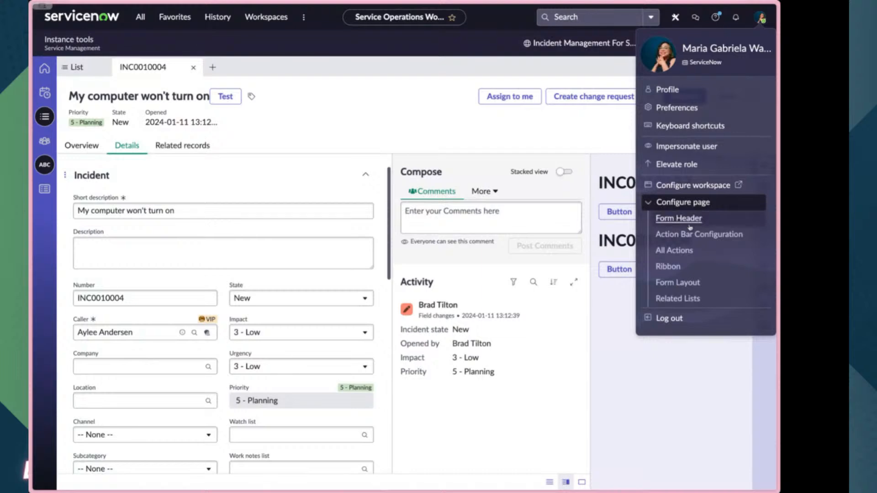
left_click(677, 283)
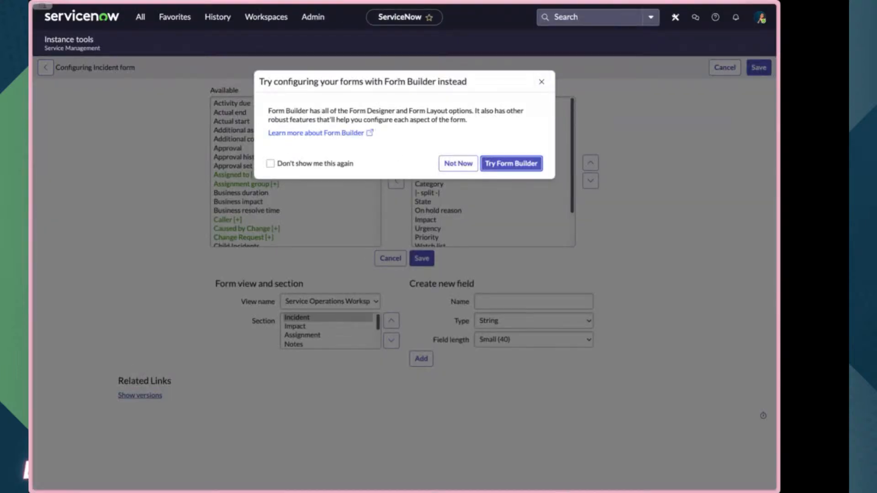
left_click_drag(390, 82, 433, 82)
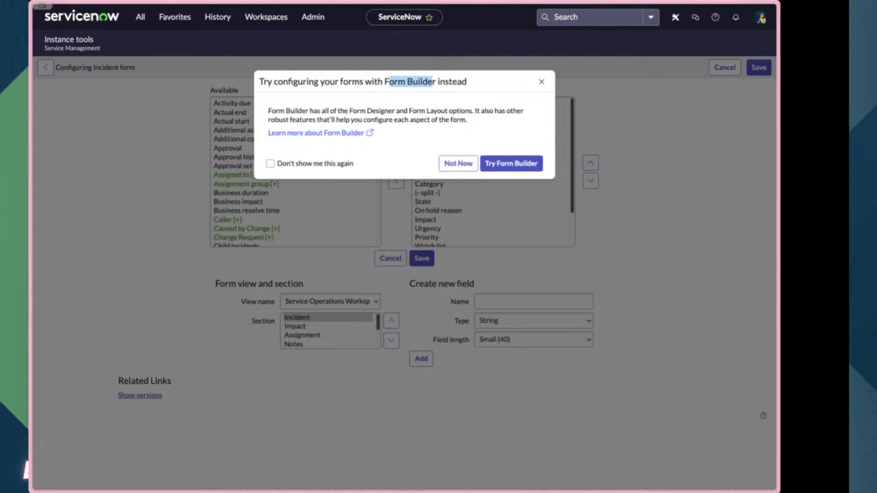
left_click(507, 164)
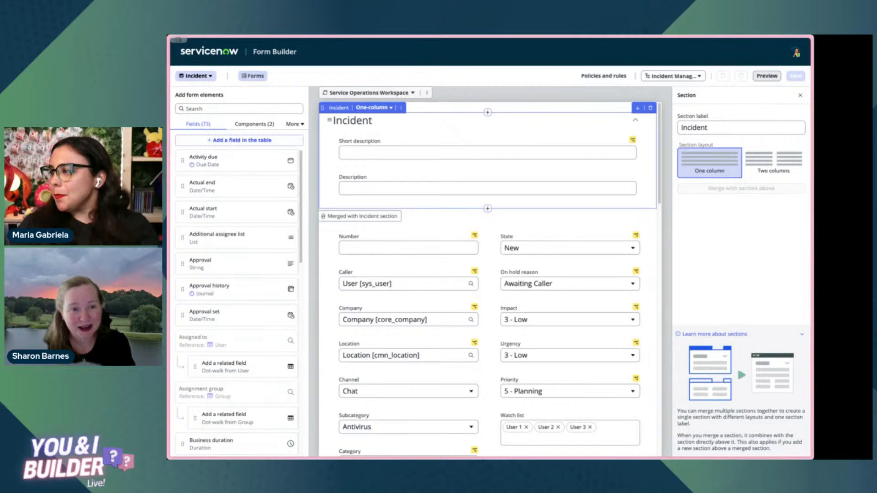
- Remove the Company field from the Incident section of the Service Operations Workspace form view
left_click(442, 308)
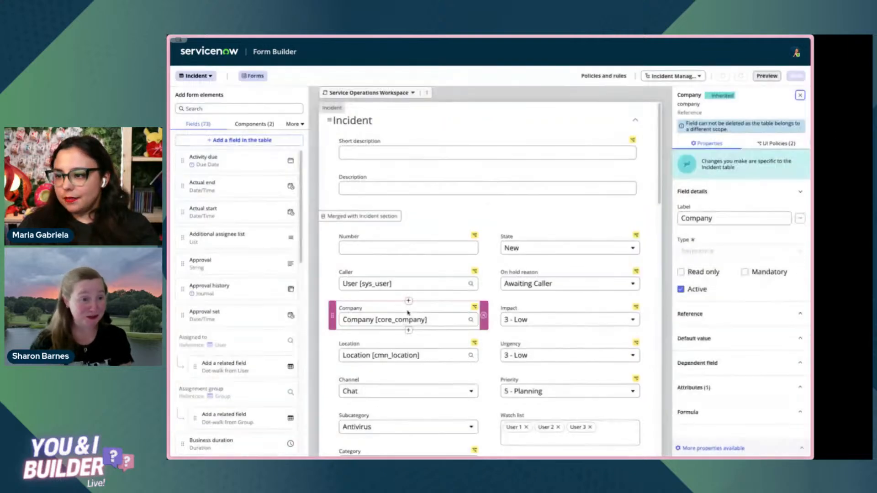
left_click(483, 315)
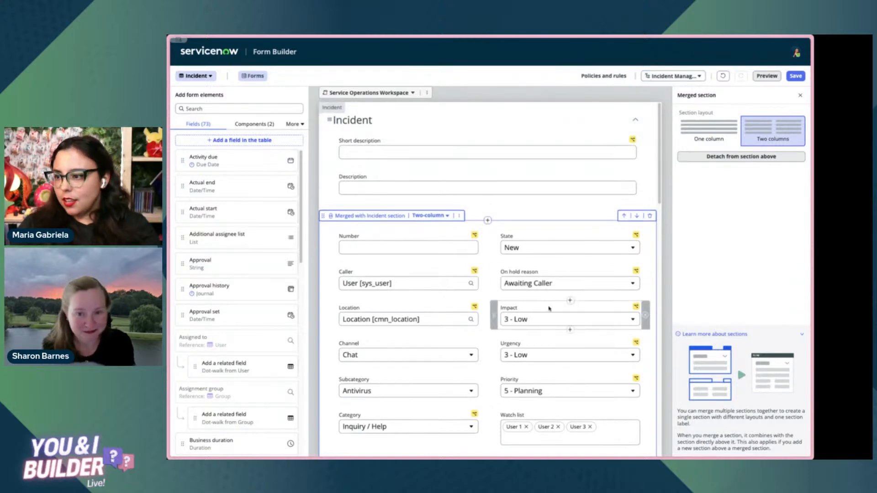
scroll(567, 283, "down", 1)
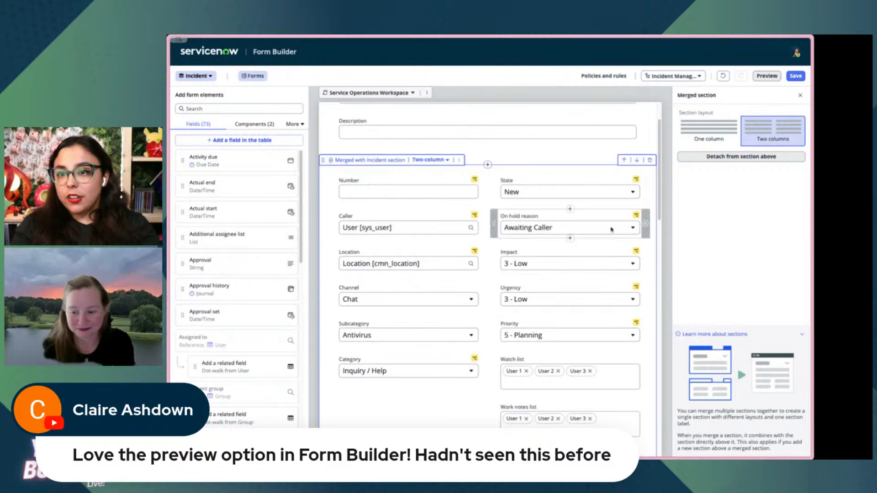
scroll(409, 269, "down", 1)
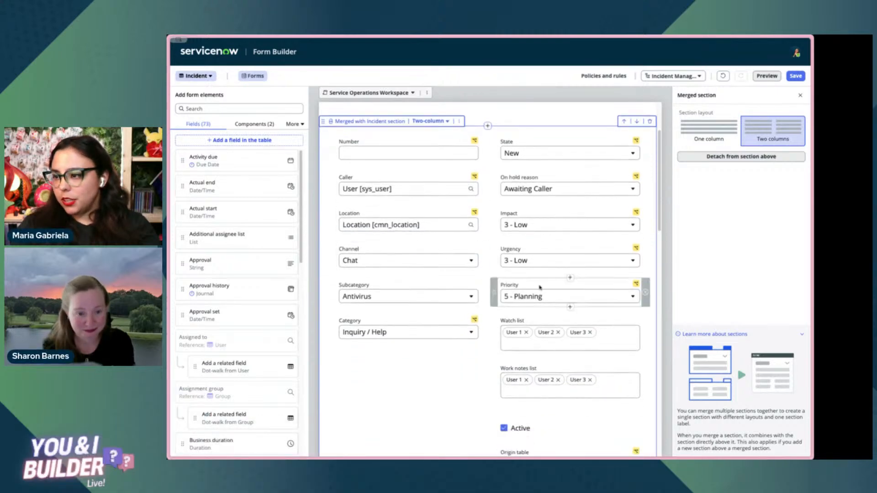
scroll(409, 274, "up", 2)
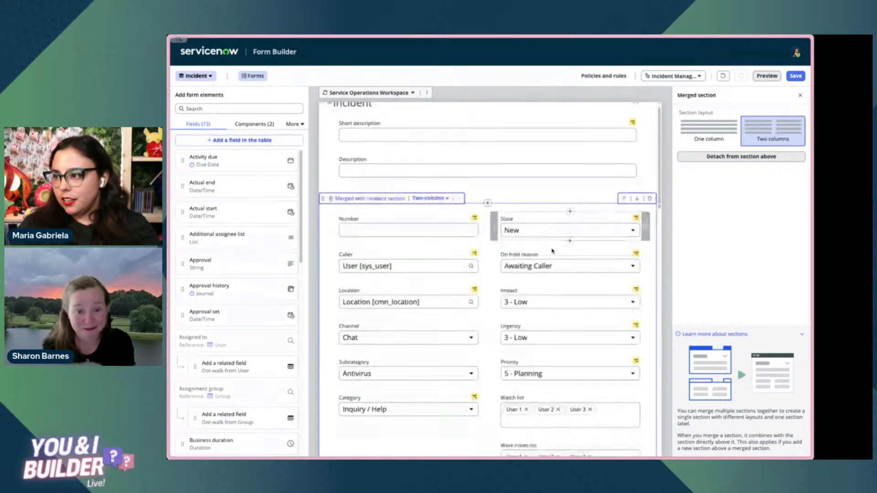
scroll(555, 256, "down", 4)
scroll(529, 296, "down", 8)
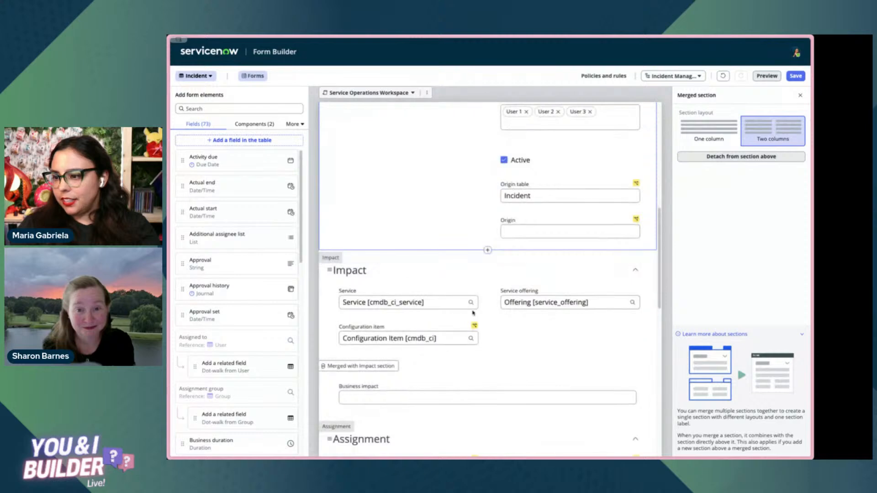
scroll(469, 308, "up", 8)
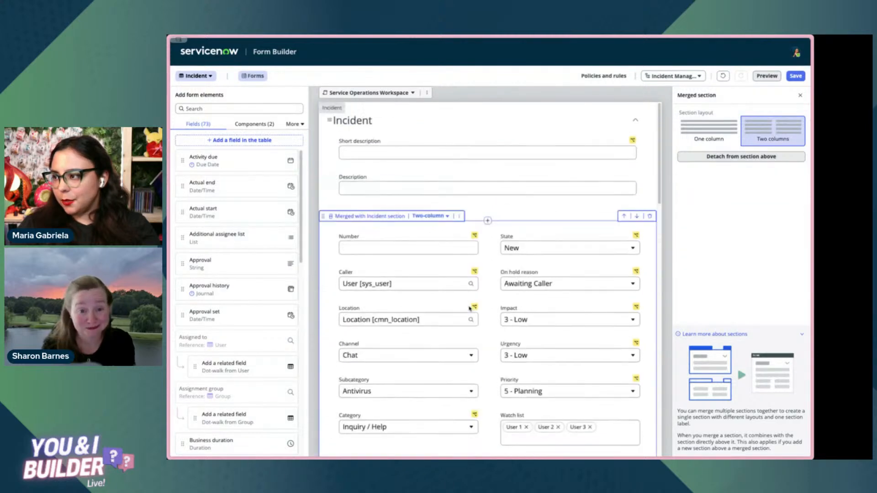
- Select the Caller field on the form and examine the UI policies that affect it
scroll(416, 256, "down", 1)
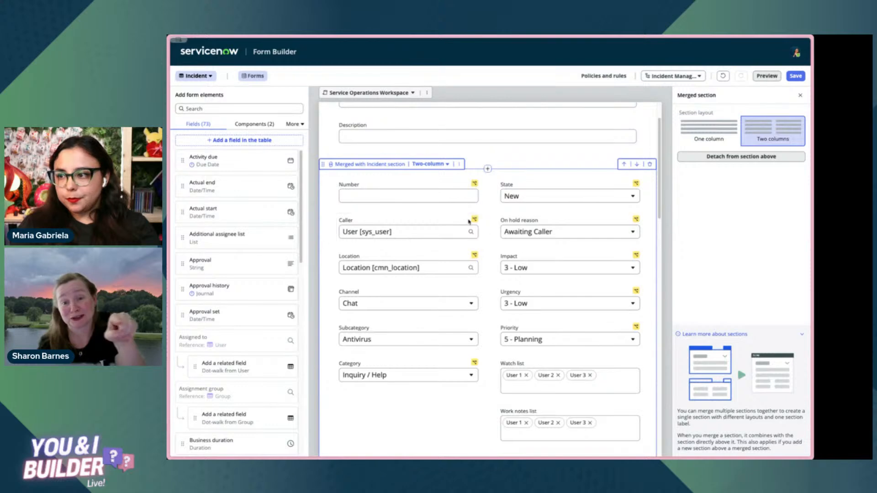
mouse_move(476, 221)
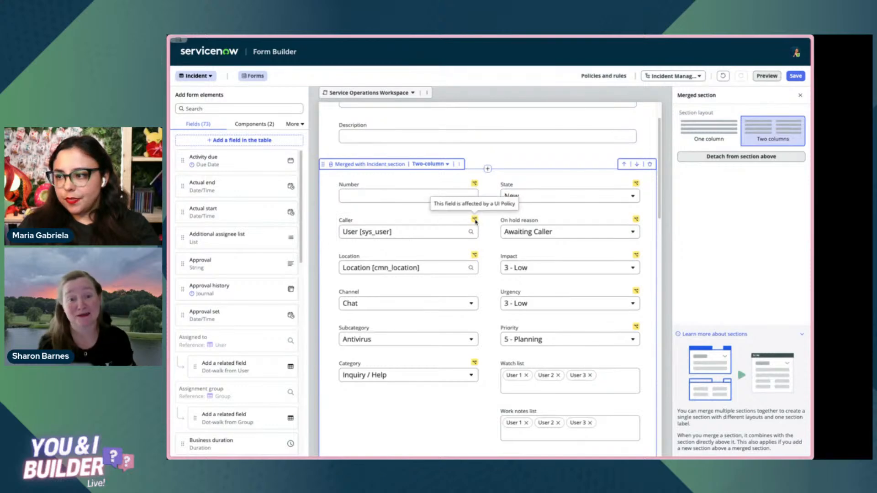
left_click(466, 223)
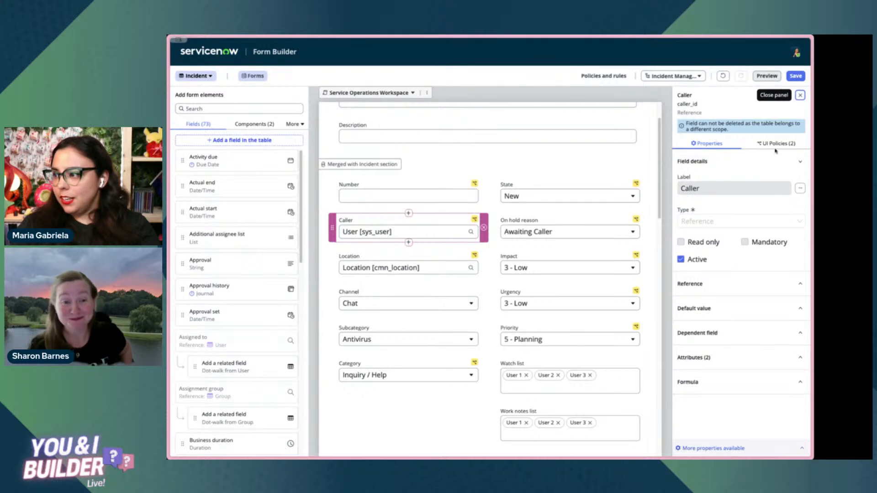
left_click(775, 143)
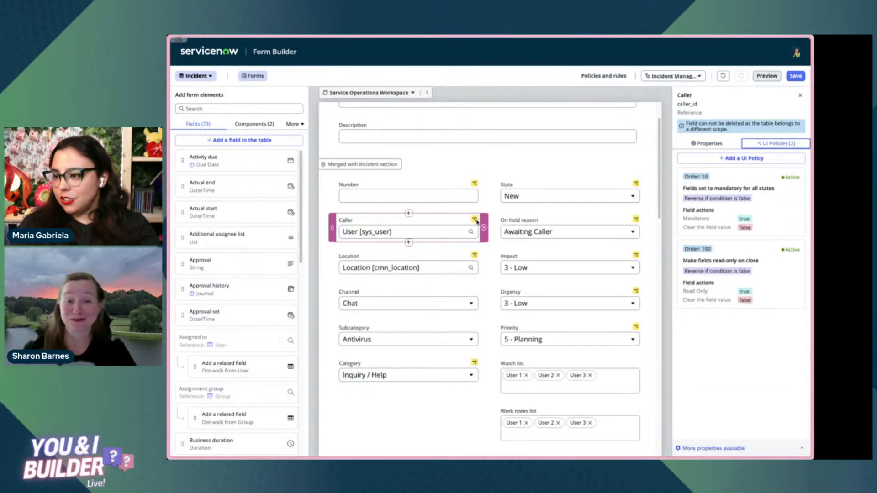
- Add the existing Company field directly below the Caller field on the Service Operations Workspace form view
scroll(458, 303, "down", 3)
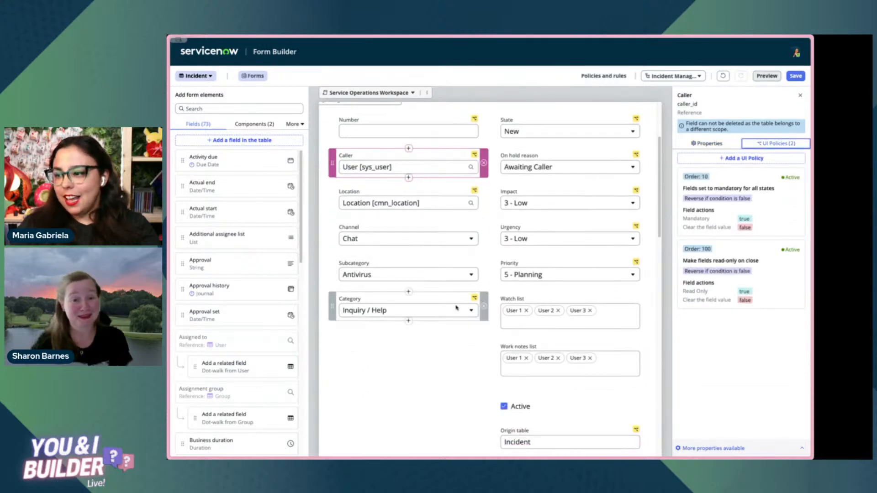
left_click(474, 156)
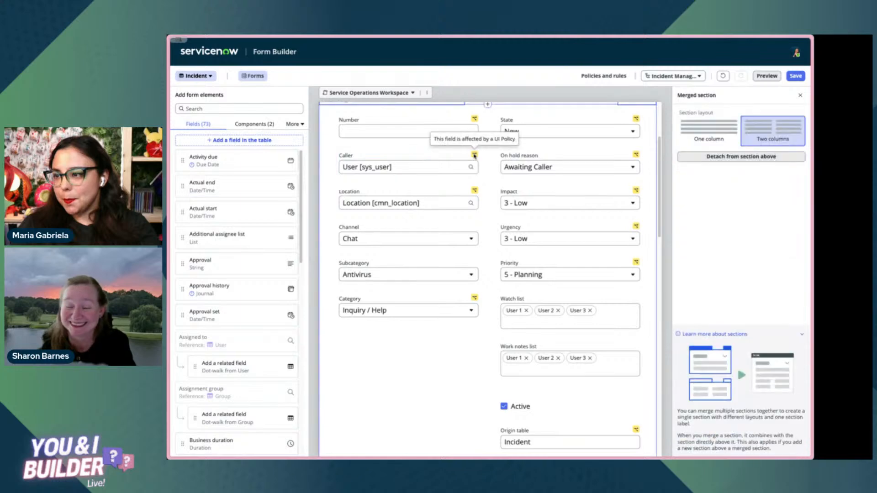
scroll(473, 157, "up", 2)
left_click_drag(462, 237, 434, 239)
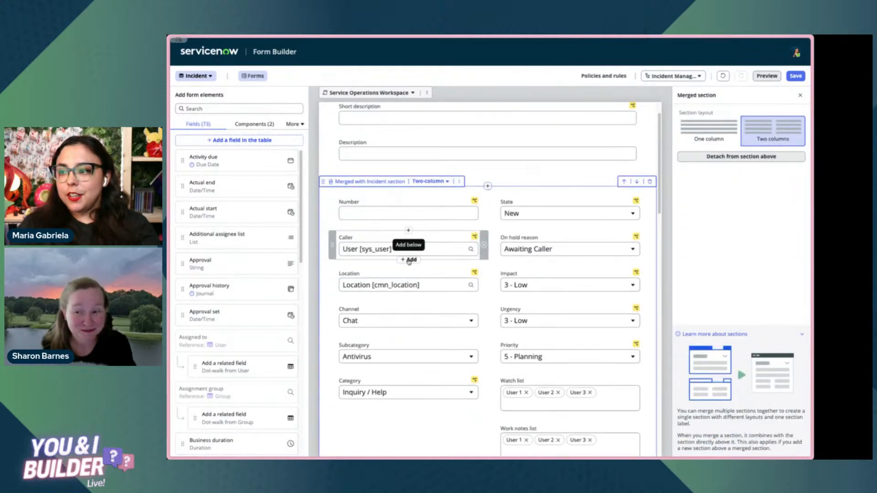
left_click(404, 260)
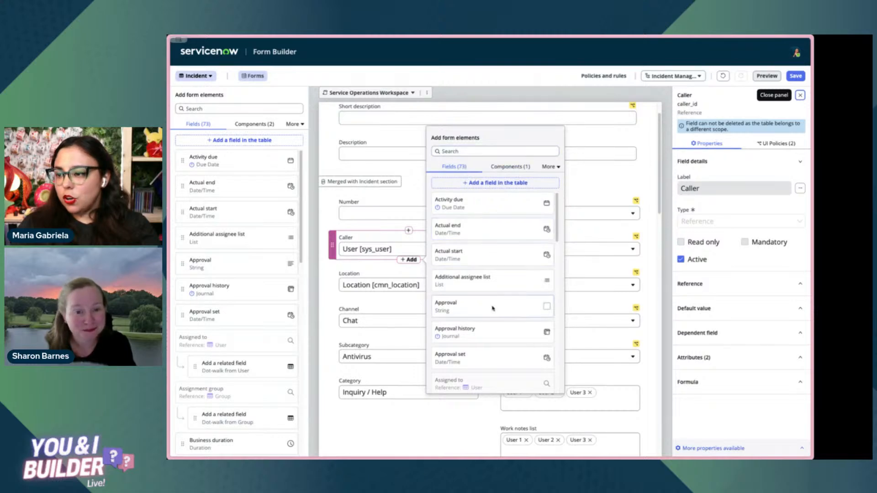
left_click(479, 151)
type("compa")
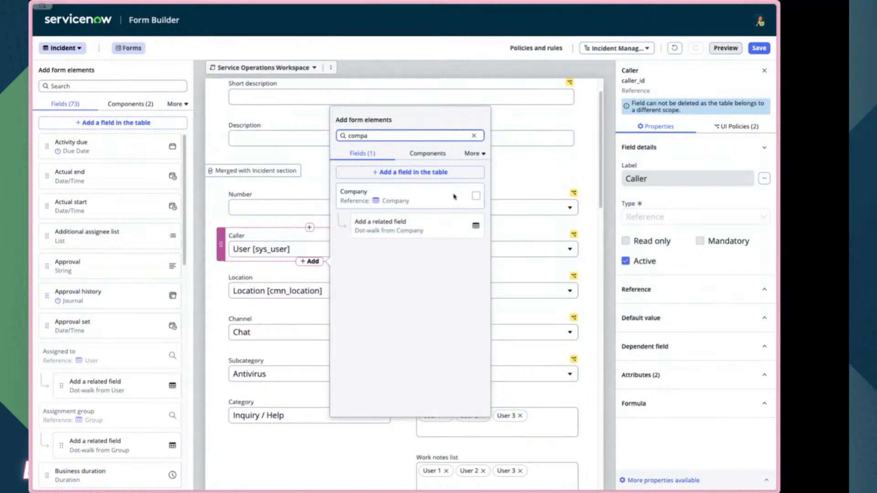
left_click(446, 197)
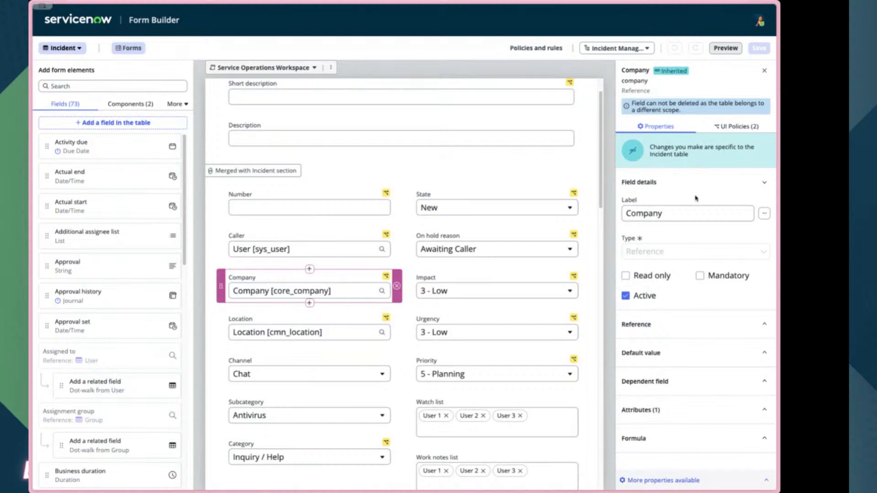
- Start a new UI policy for the Company field, described as "Show only if caller is a VIP", and apply it to all views
left_click(718, 124)
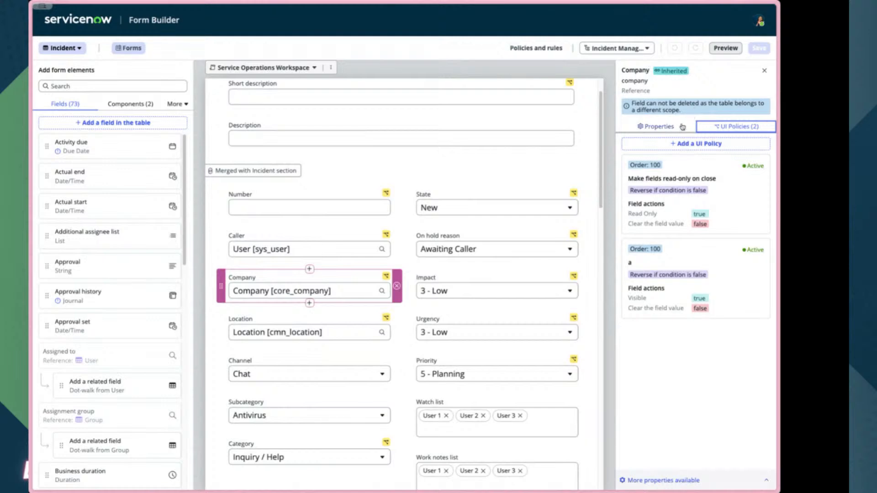
left_click(682, 144)
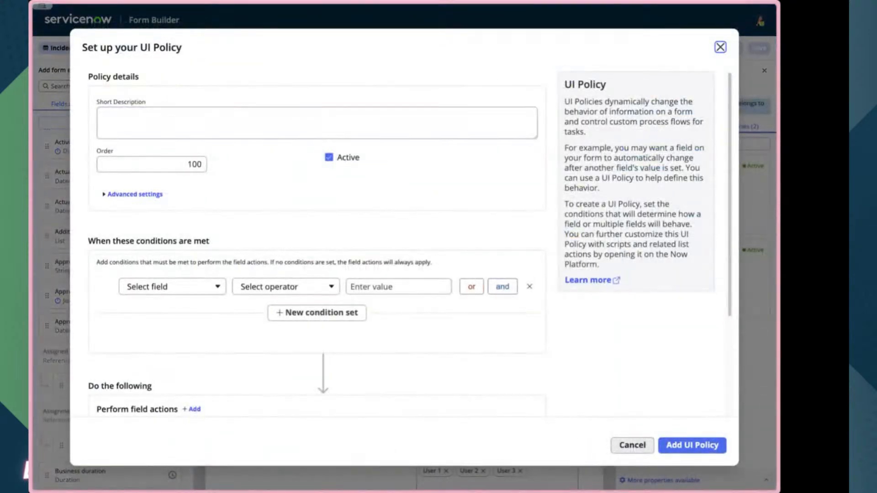
left_click(160, 127)
type("Sho")
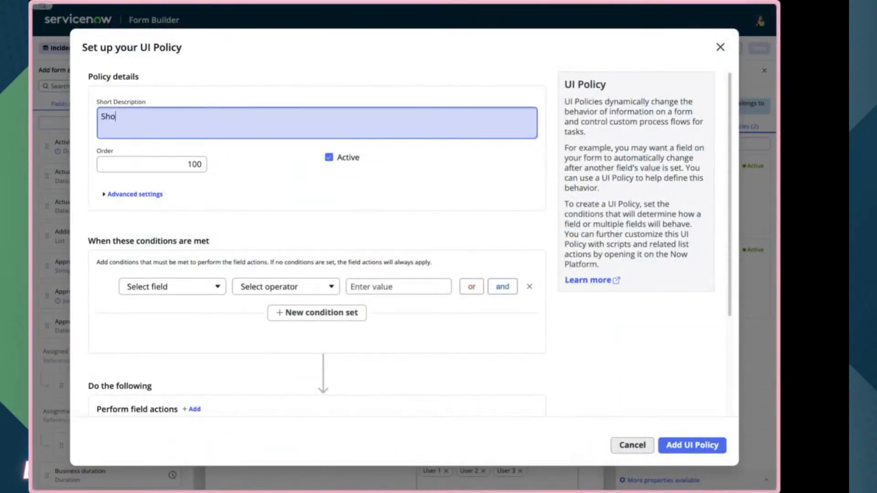
type("w only if caller is a VIP")
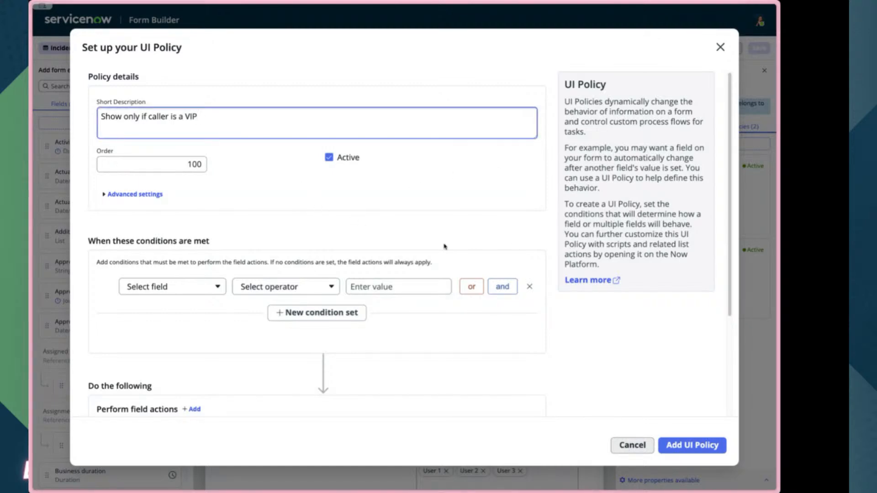
left_click(135, 194)
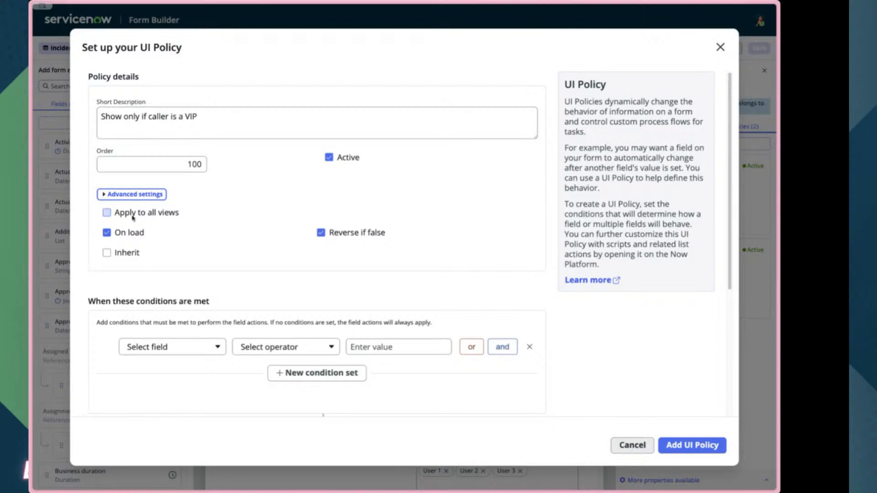
left_click(175, 212)
- Set the UI policy's condition to Caller > VIP is true
scroll(206, 309, "down", 3)
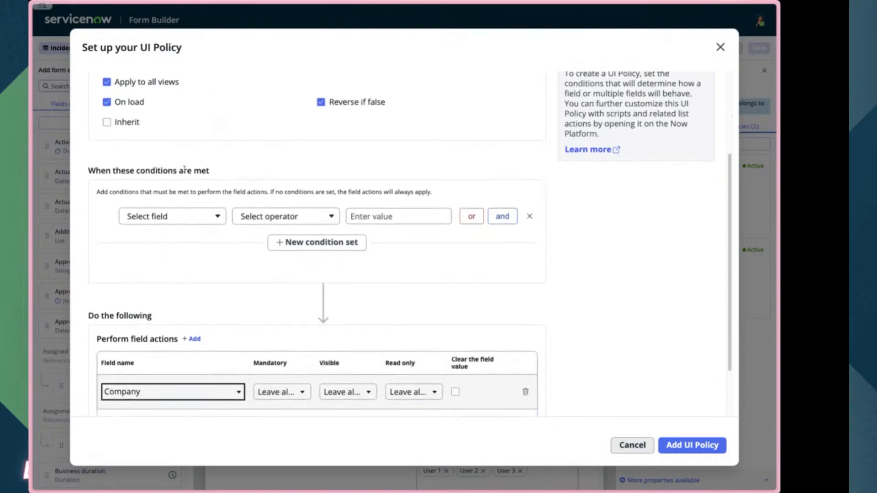
left_click(173, 218)
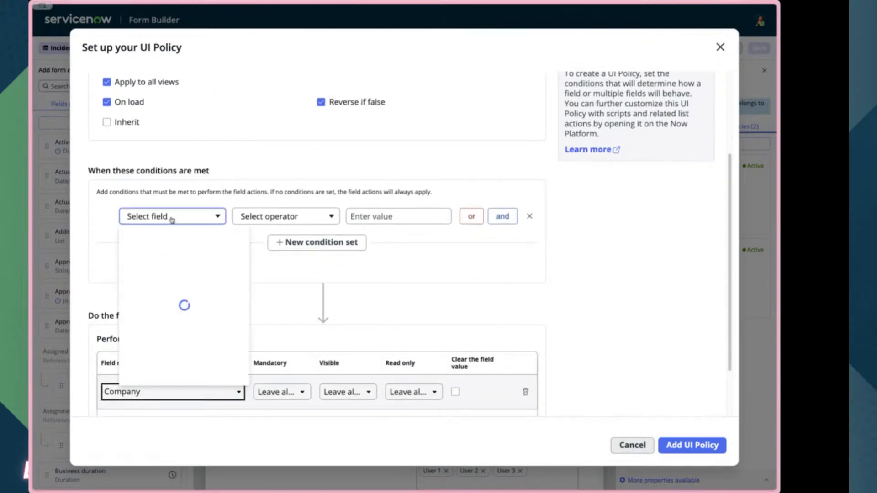
type("calle")
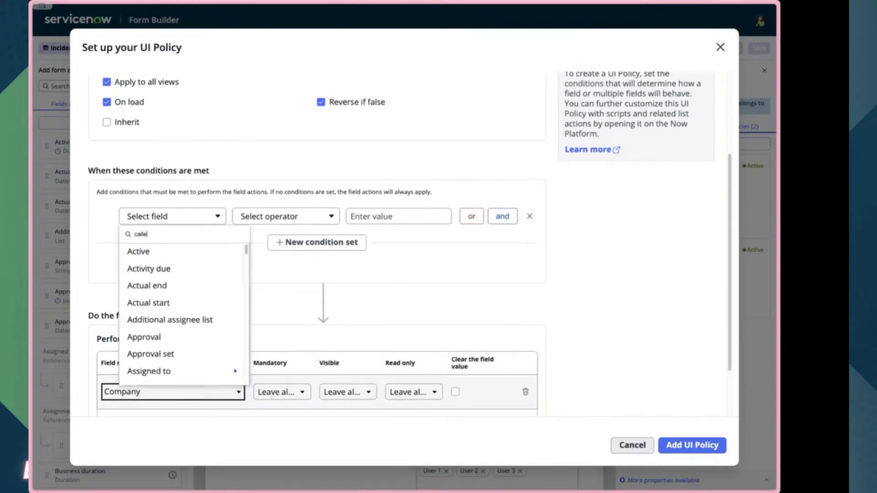
left_click(149, 252)
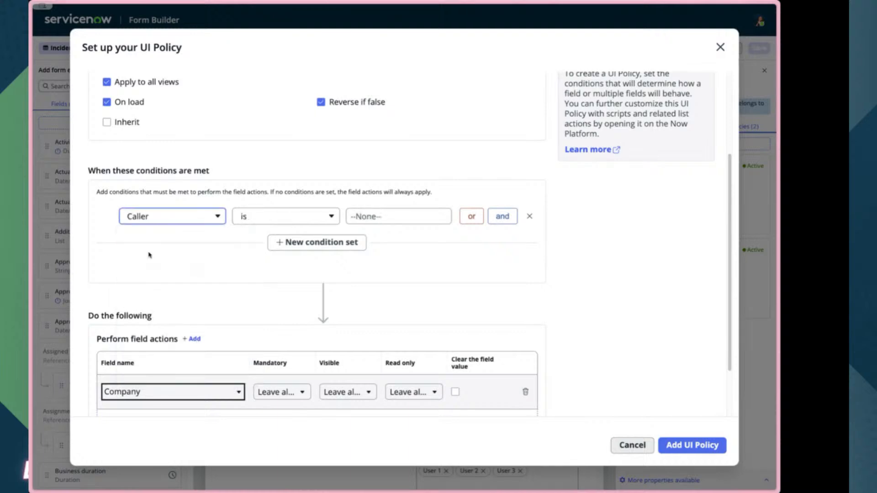
left_click(206, 221)
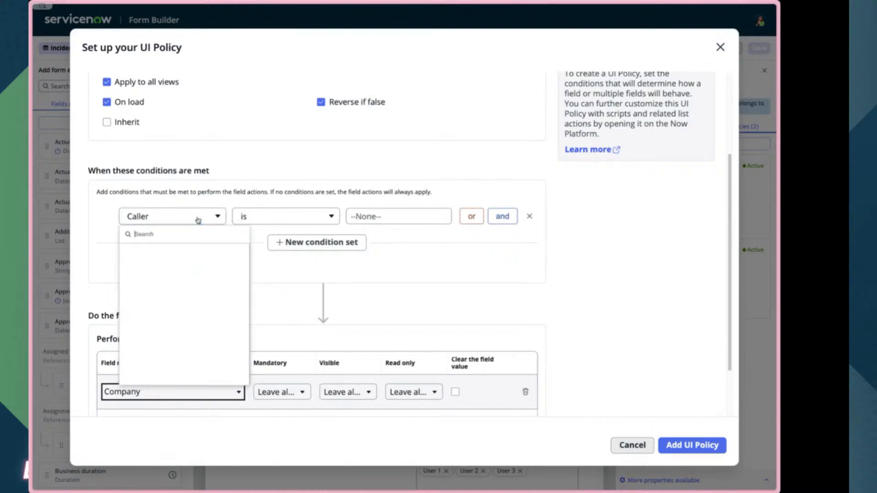
type("caller")
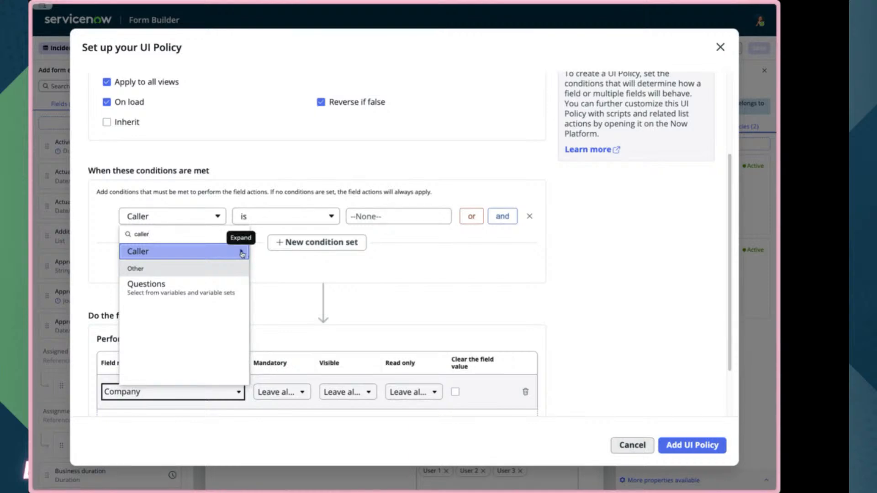
left_click(242, 254)
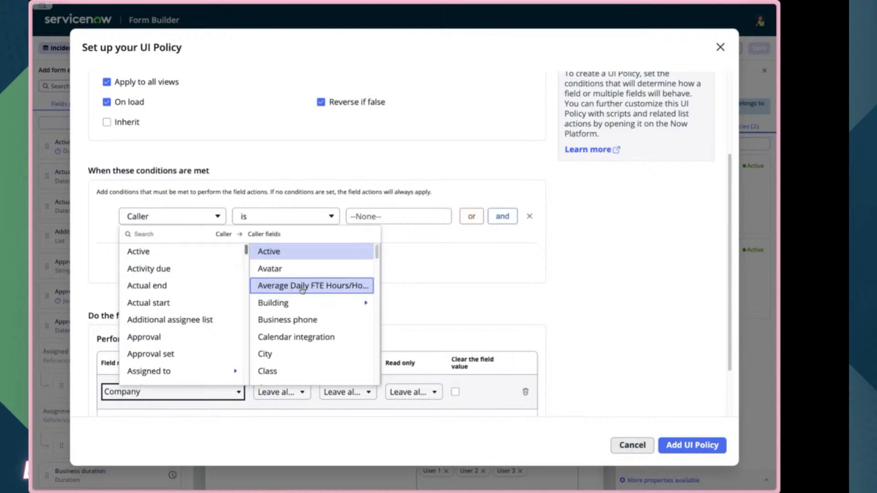
scroll(301, 290, "down", 20)
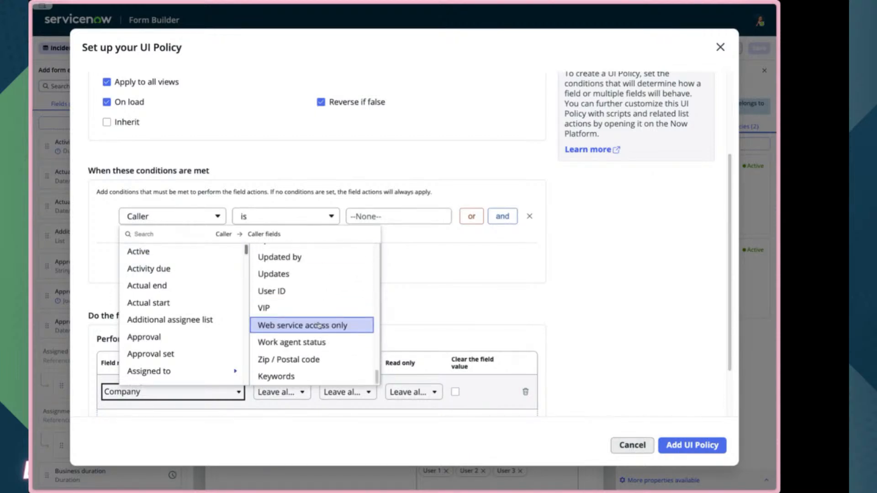
scroll(316, 311, "up", 4)
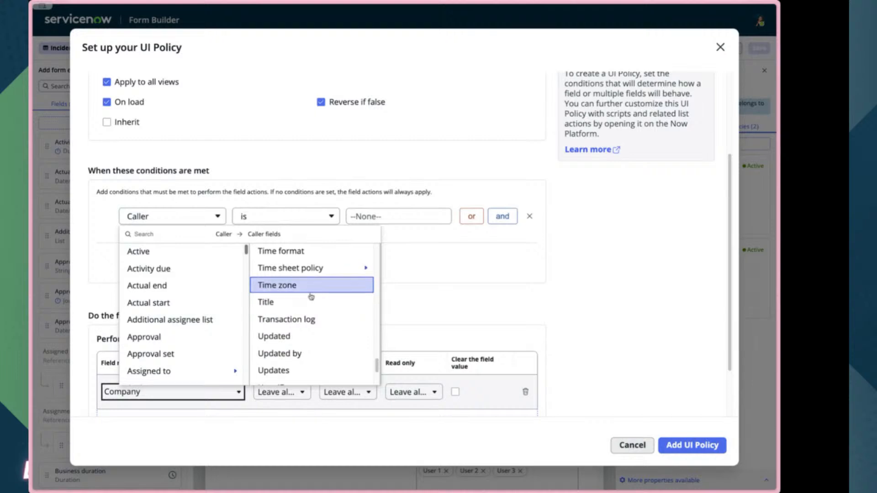
scroll(312, 297, "down", 3)
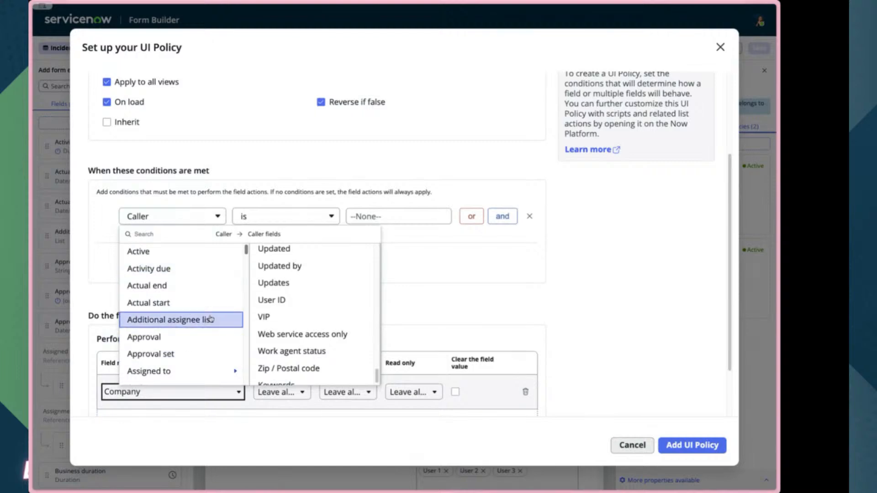
left_click(283, 322)
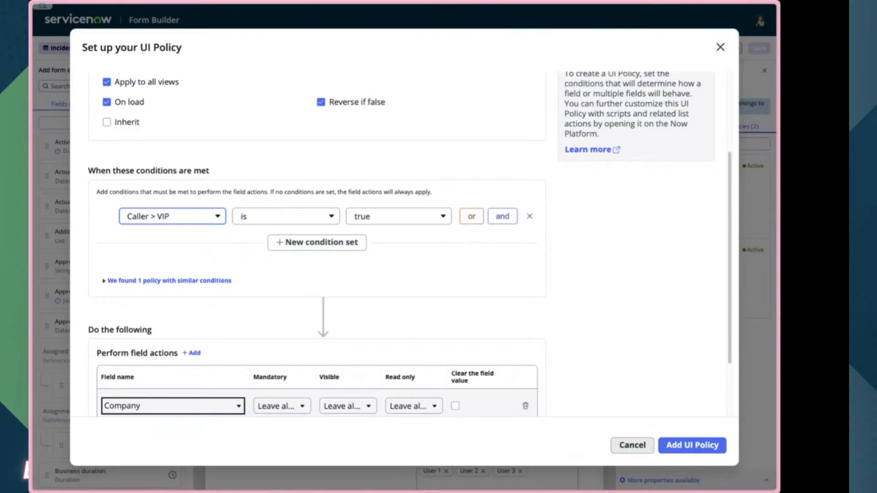
- Set Visible to true for the Company field action, then add the UI policy and save the form
scroll(625, 247, "down", 3)
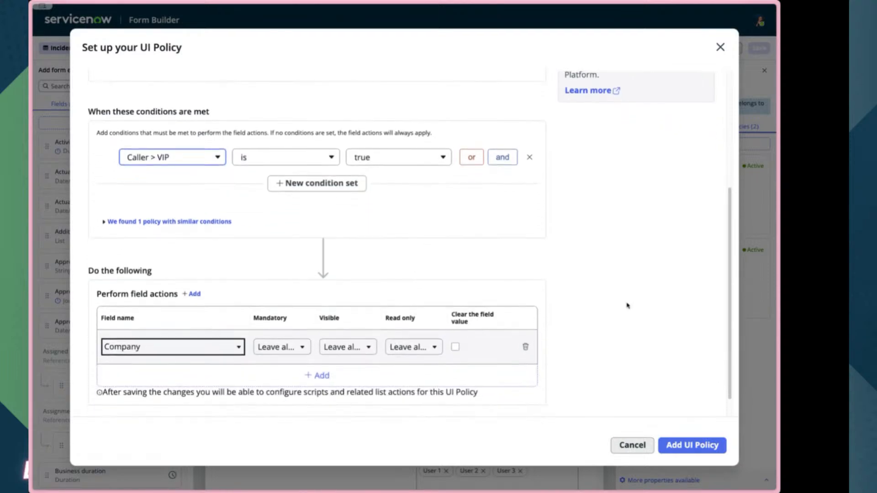
scroll(312, 320, "down", 2)
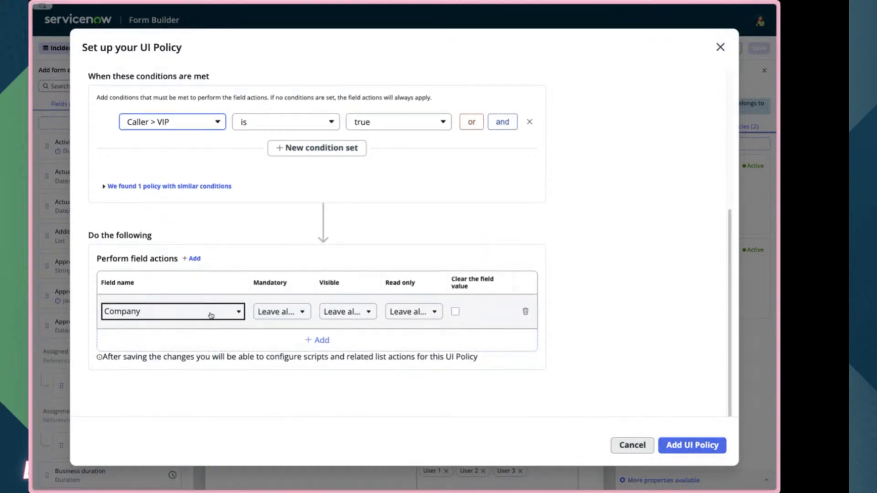
left_click(352, 314)
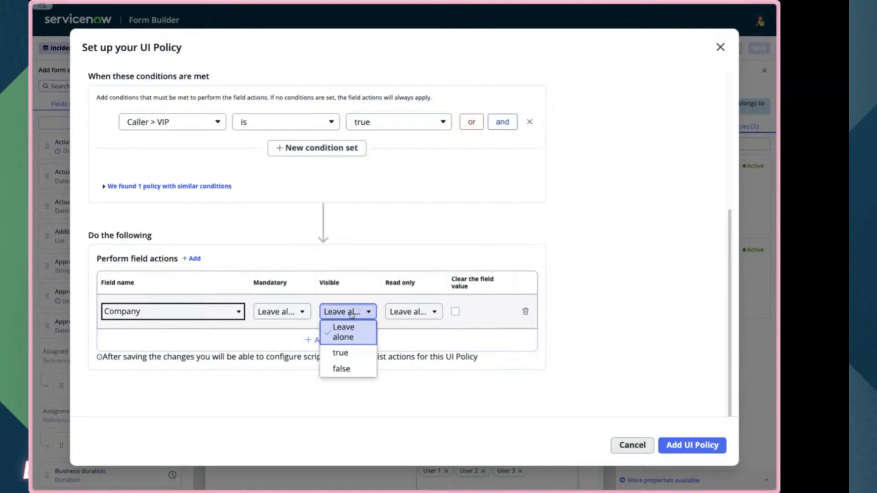
left_click(341, 354)
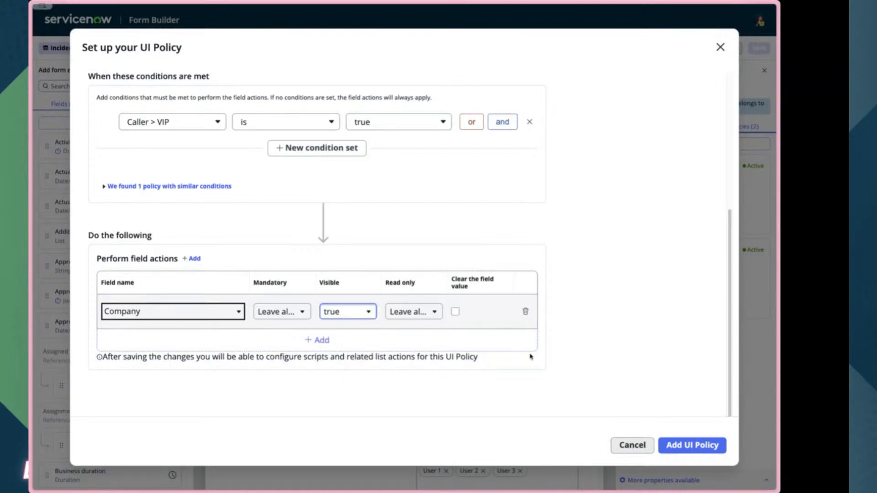
left_click(684, 445)
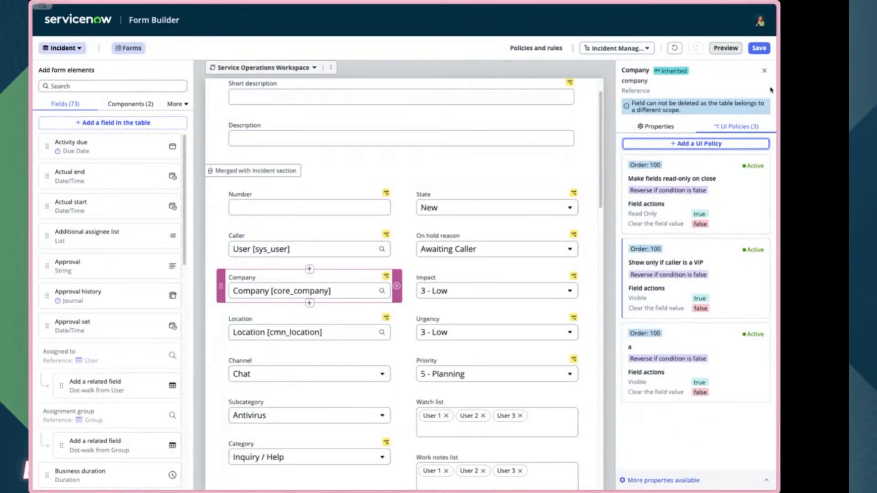
left_click(758, 48)
- Return to the "My computer won't turn on" incident, reload it and check the Company field with the VIP caller
mouse_move(31, 137)
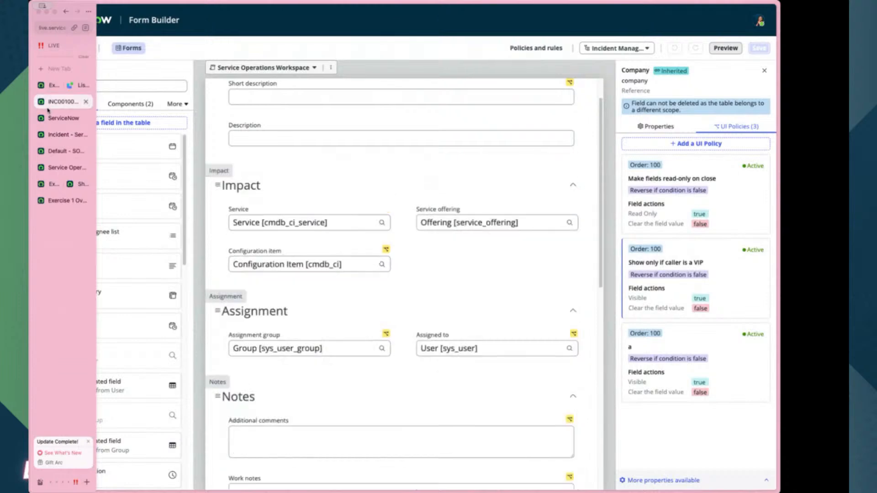
left_click(51, 150)
left_click(295, 123)
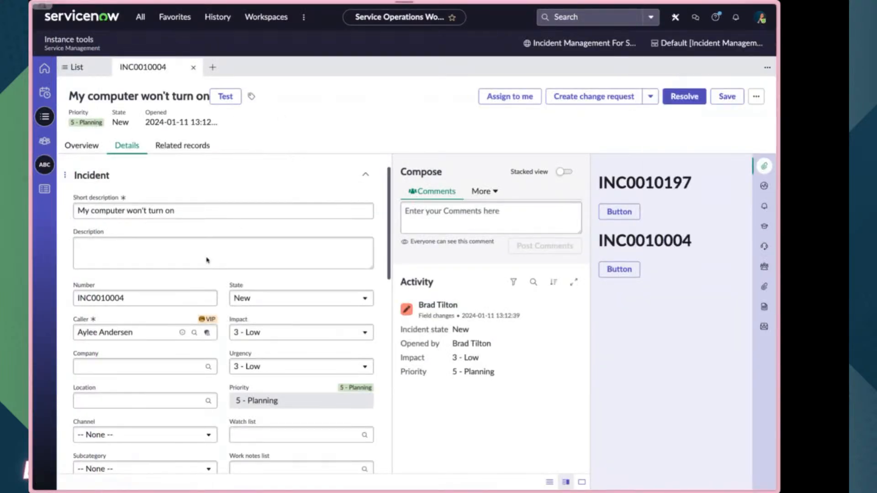
key("super+r")
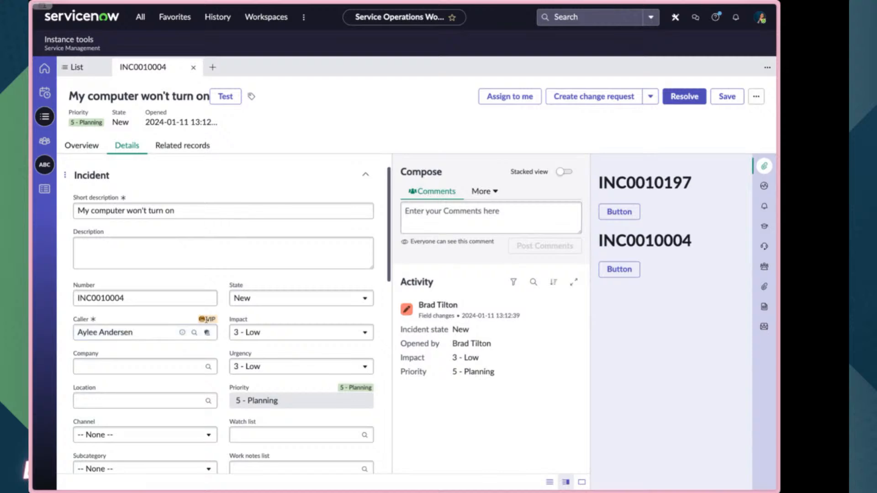
left_click(129, 365)
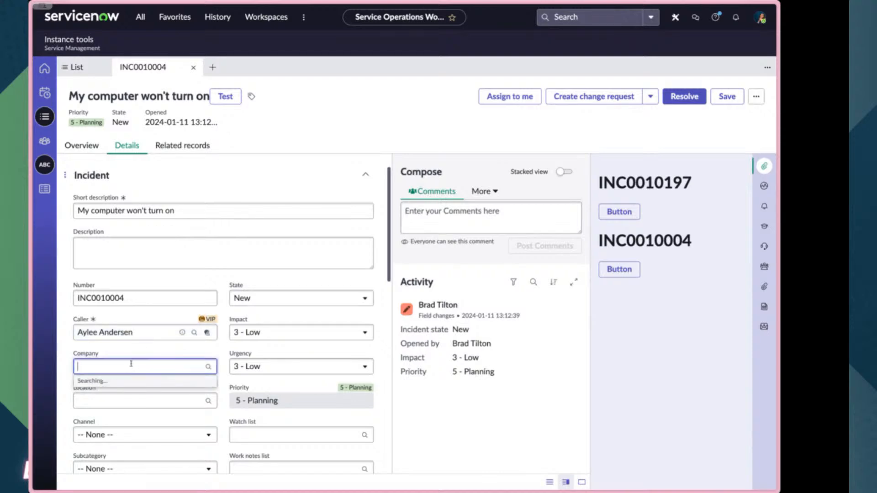
- Replace the incident's caller with the first listed user, the Architect, and save the incident
left_click(133, 333)
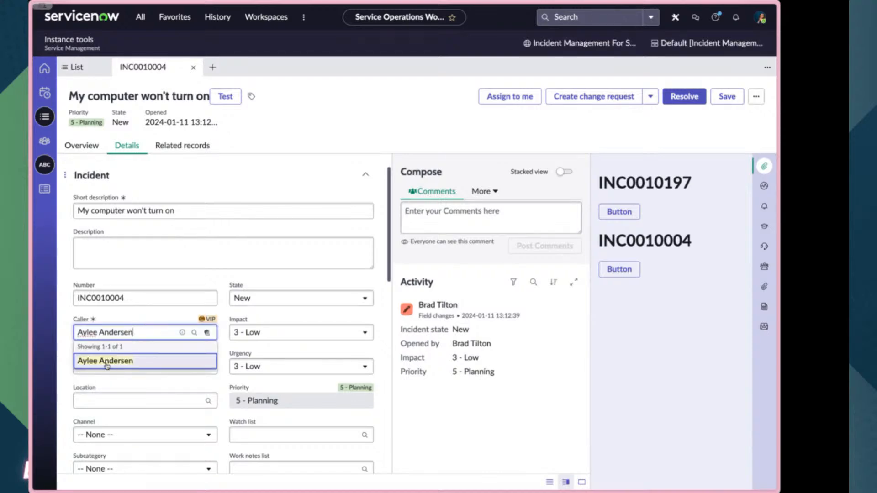
key("ctrl+a")
key("BackSpace")
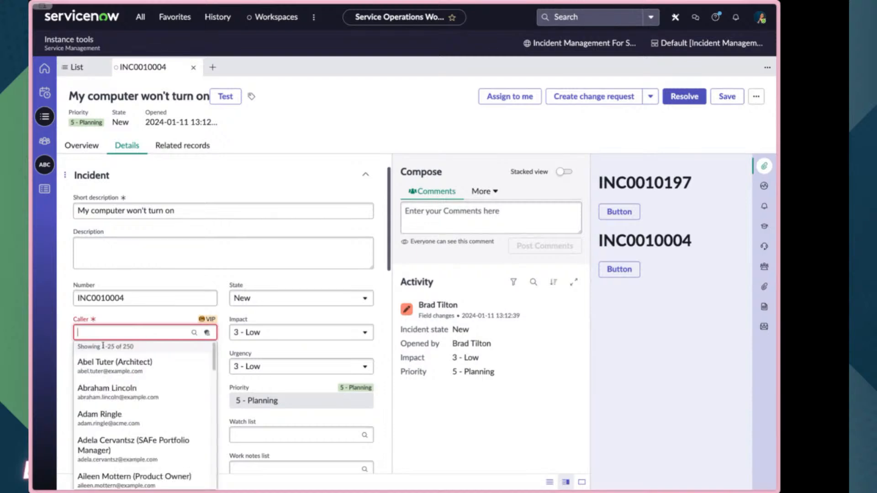
left_click(104, 366)
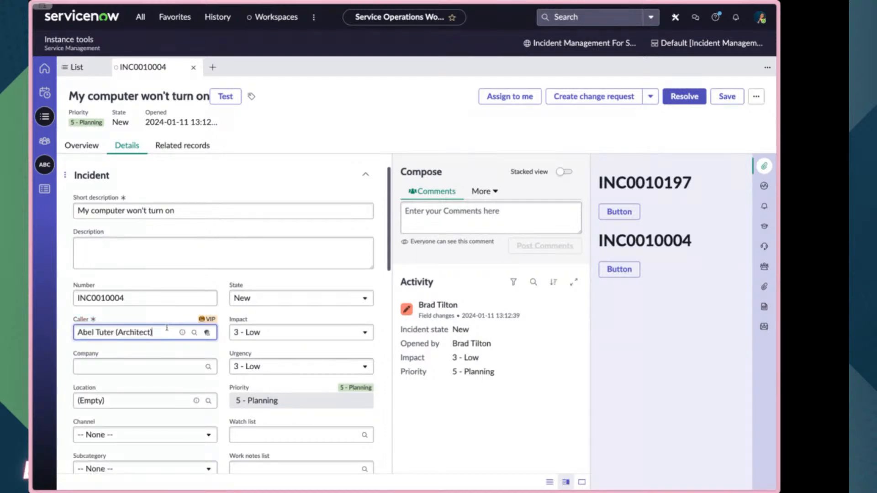
left_click(727, 96)
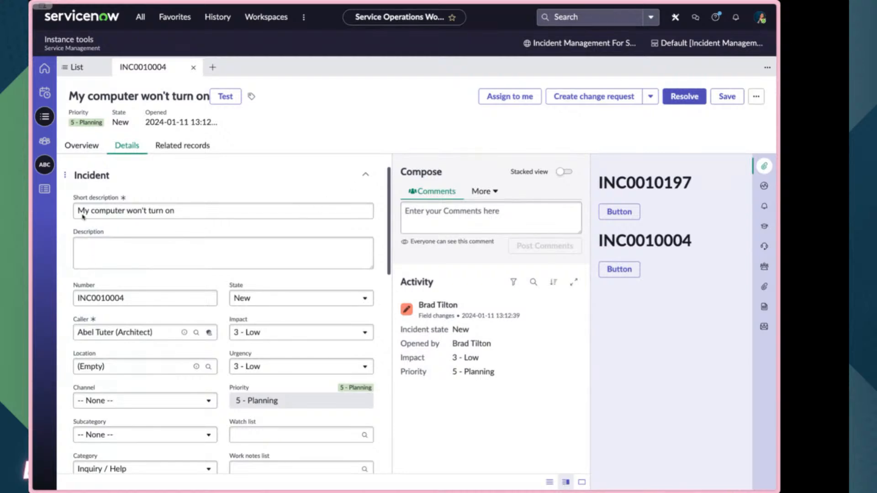
- Switch to the lab guides site, go to its home page and look over the Next Experience resources and available labs
mouse_move(31, 178)
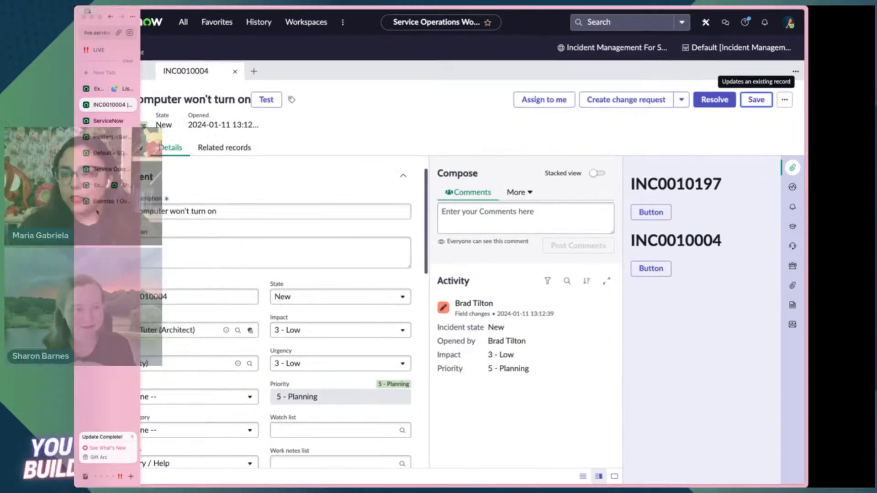
left_click(57, 201)
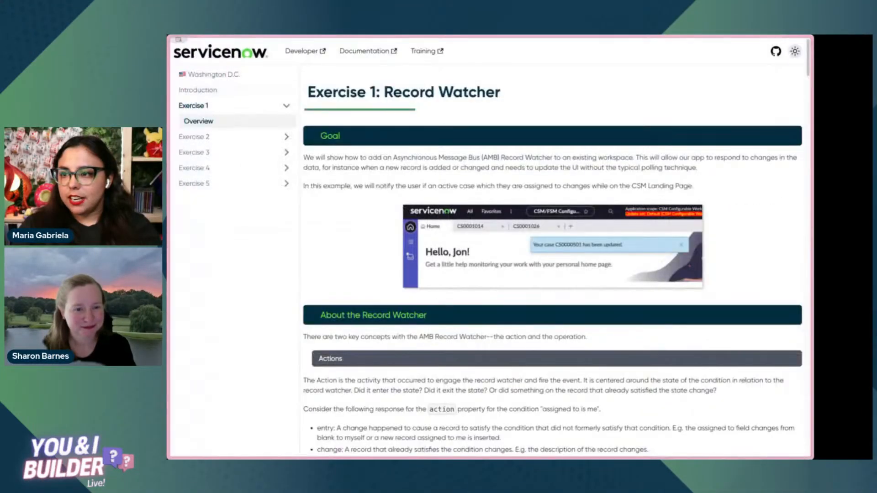
left_click(239, 53)
scroll(218, 136, "down", 5)
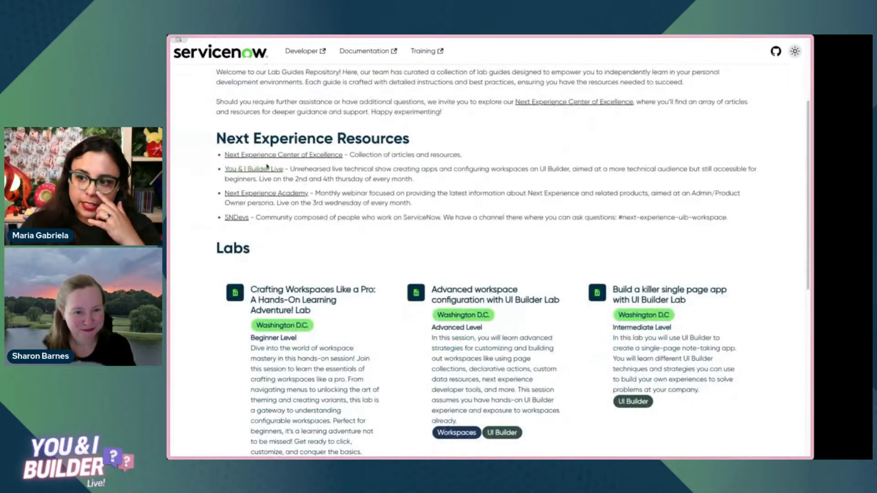
left_click_drag(218, 136, 319, 229)
left_click(319, 229)
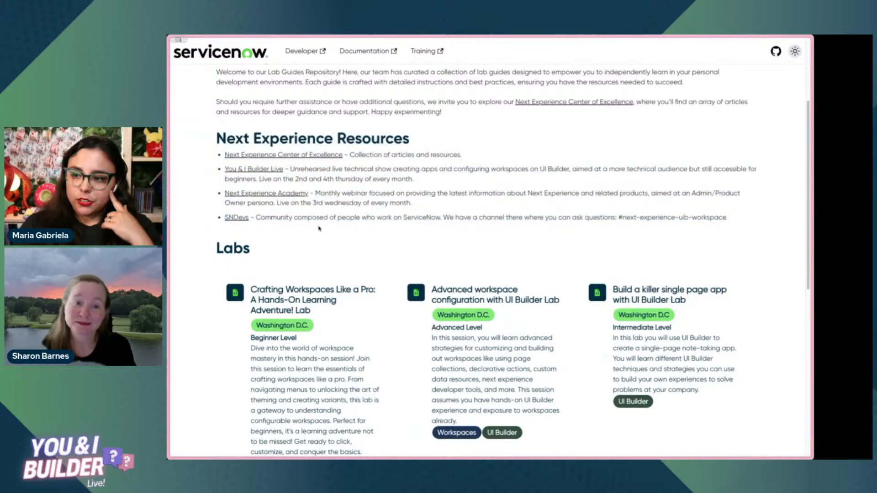
scroll(319, 229, "down", 4)
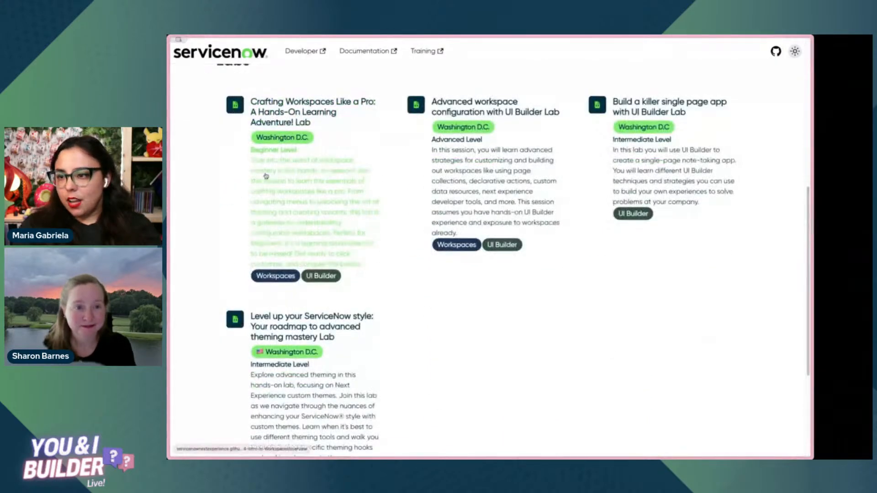
scroll(267, 176, "up", 1)
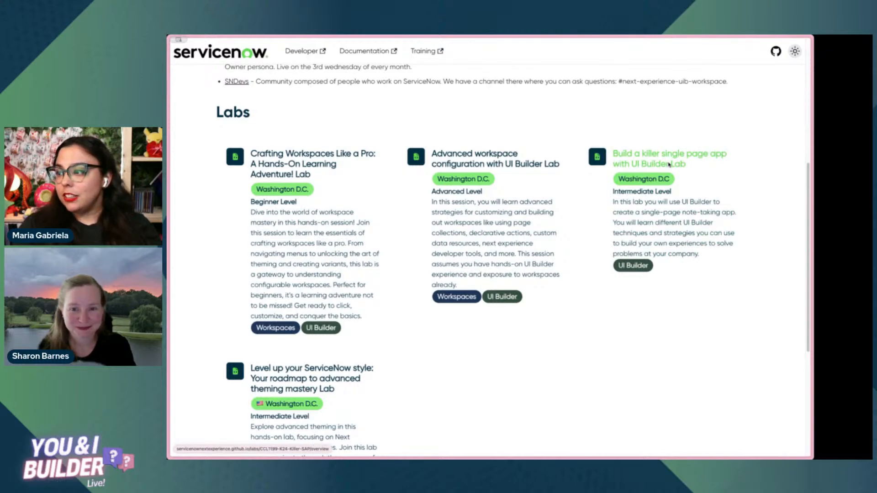
- Open the "Build a killer single page app with UI Builder Lab" and review its introduction's scenario and exercise overview
left_click(643, 155)
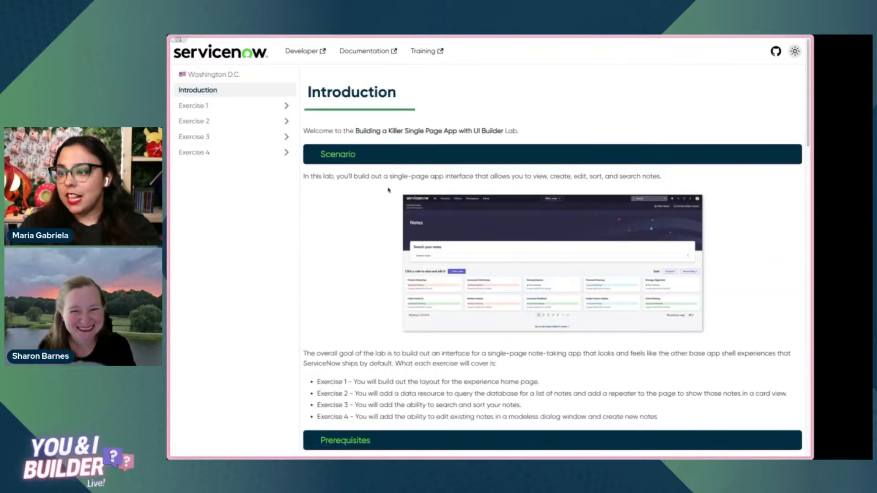
scroll(366, 205, "down", 1)
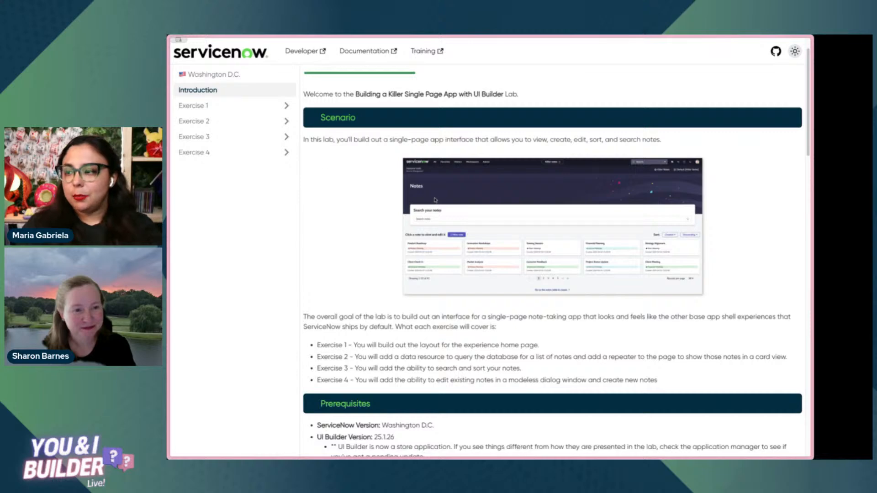
scroll(434, 204, "down", 1)
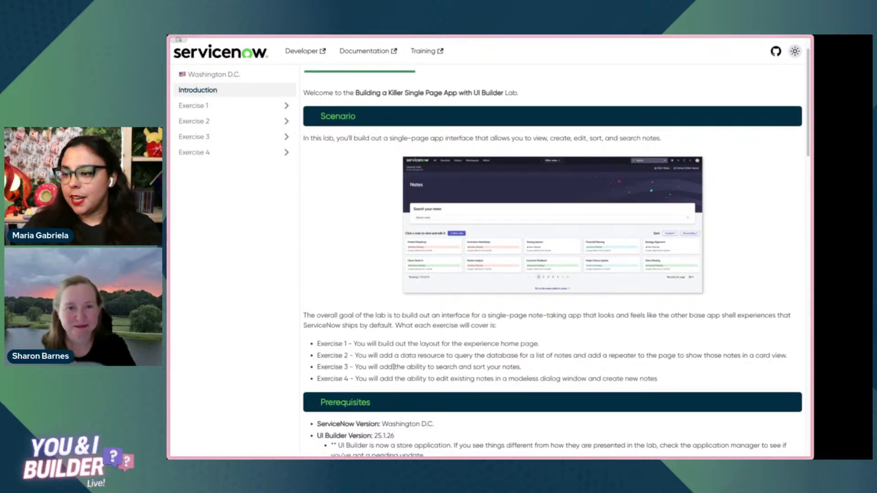
scroll(428, 239, "up", 1)
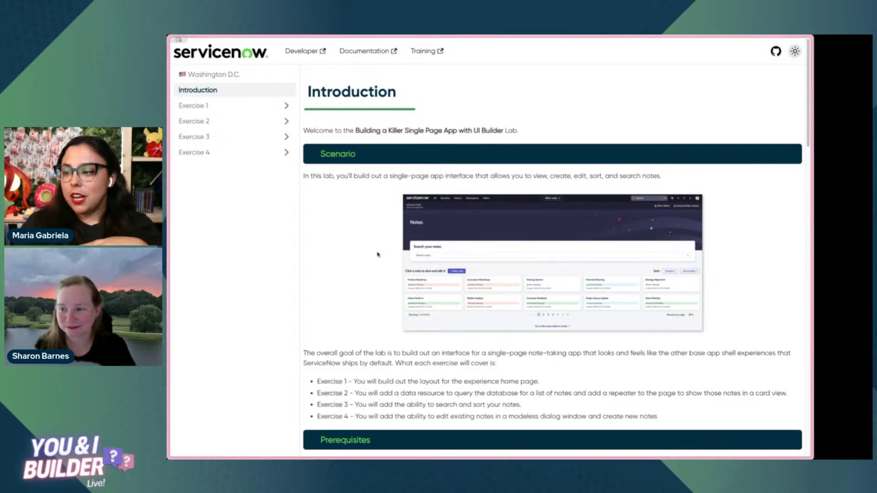
- Review the lab's PDI Instructions, focusing on the KillerNotesV1.1.xml update set and the required sn_ui_builder store app version
scroll(384, 252, "down", 5)
scroll(378, 255, "down", 3)
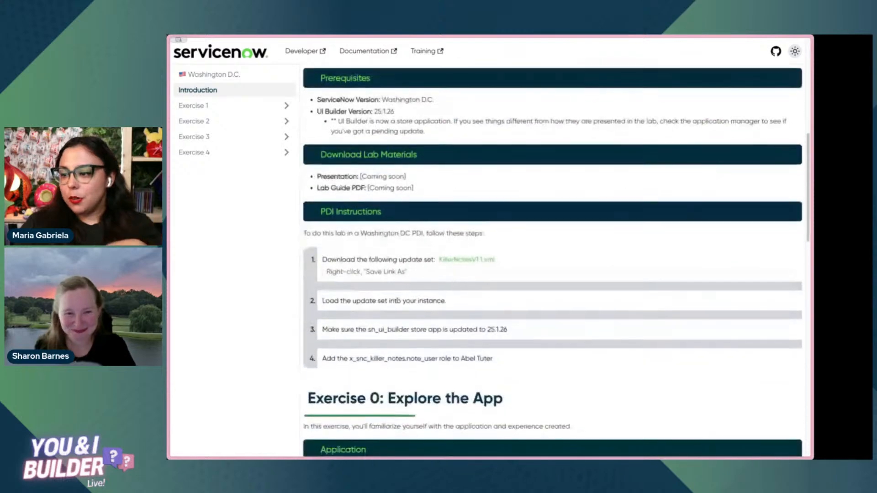
triple_click(477, 249)
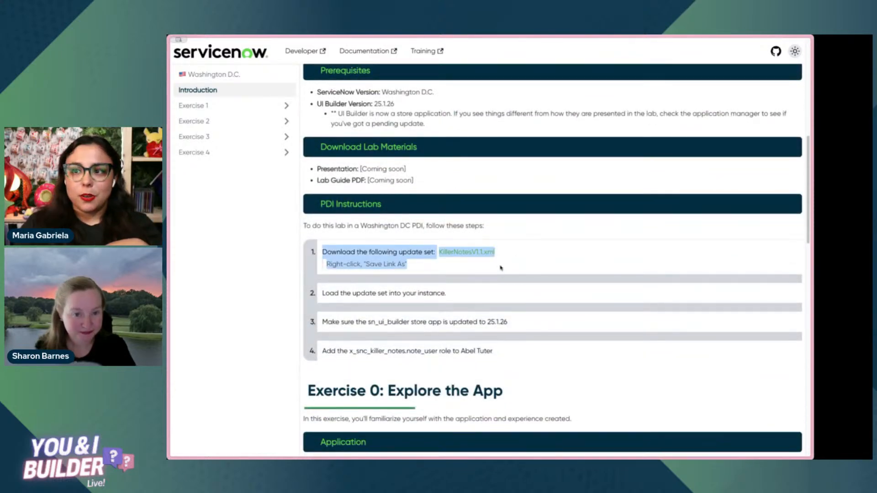
left_click_drag(502, 268, 386, 242)
left_click_drag(386, 241, 432, 279)
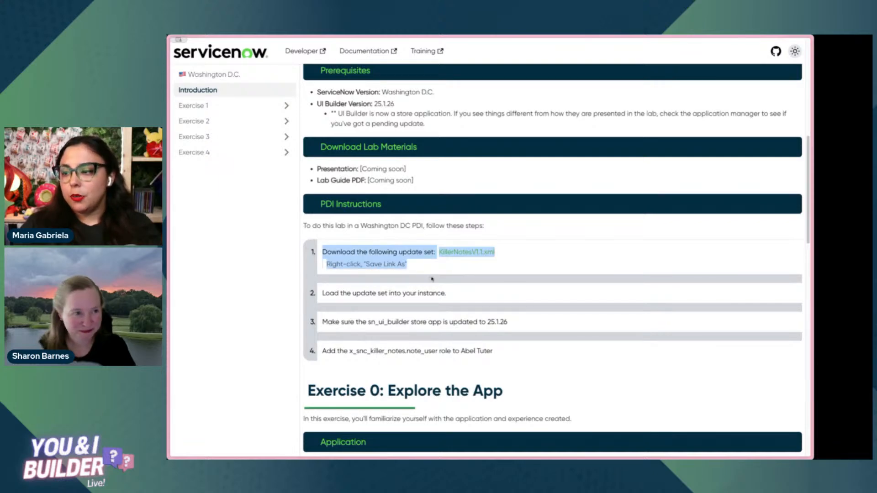
left_click(432, 279)
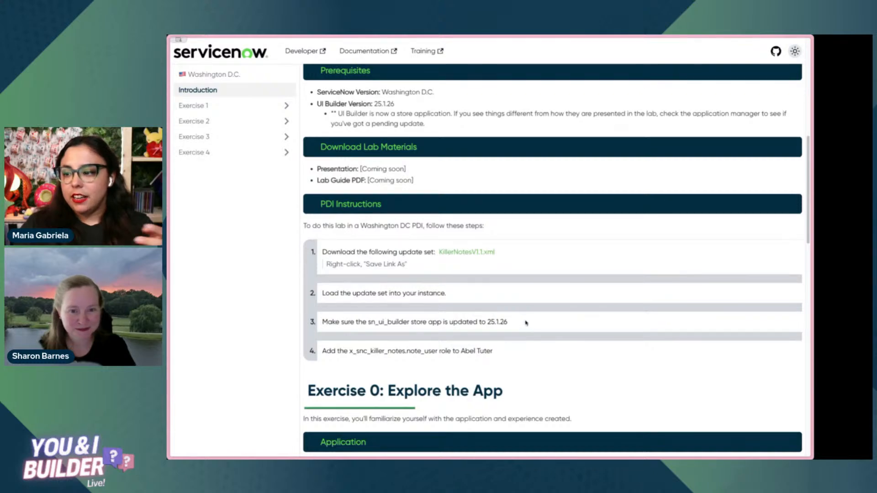
left_click_drag(524, 325, 368, 328)
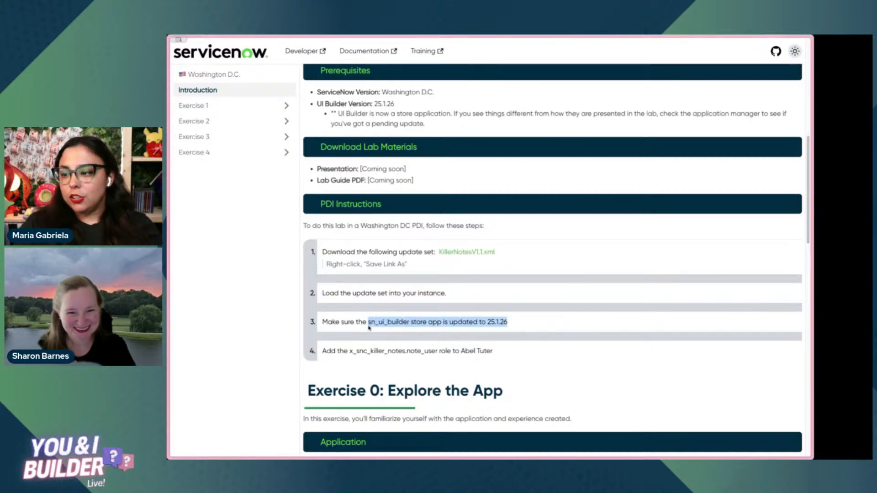
left_click(519, 326)
scroll(526, 314, "up", 2)
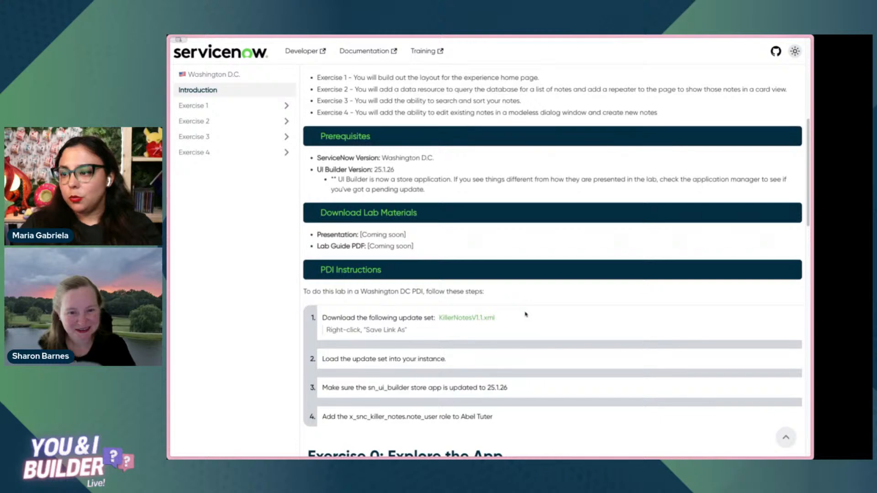
scroll(526, 315, "up", 9)
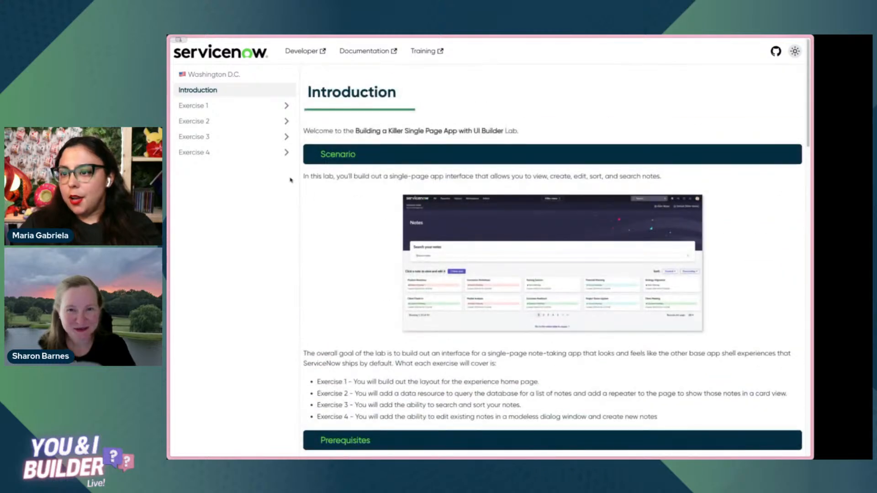
- Return to the lab guides home page, open the "Advanced workspace configuration with UI Builder Lab" and review its list of covered exercises
mouse_move(170, 137)
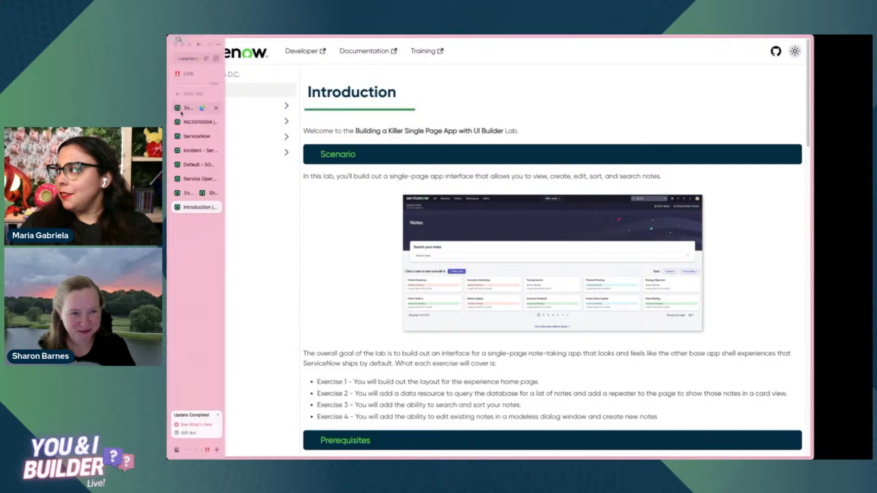
left_click(229, 54)
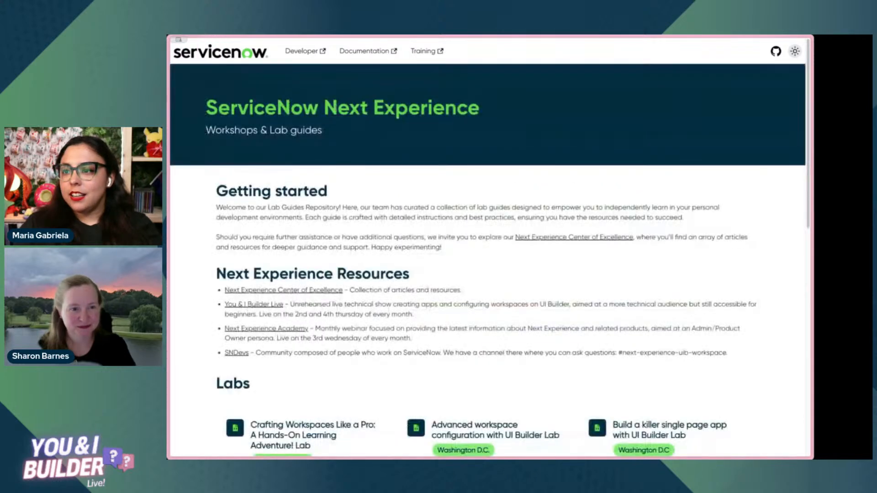
scroll(469, 258, "down", 5)
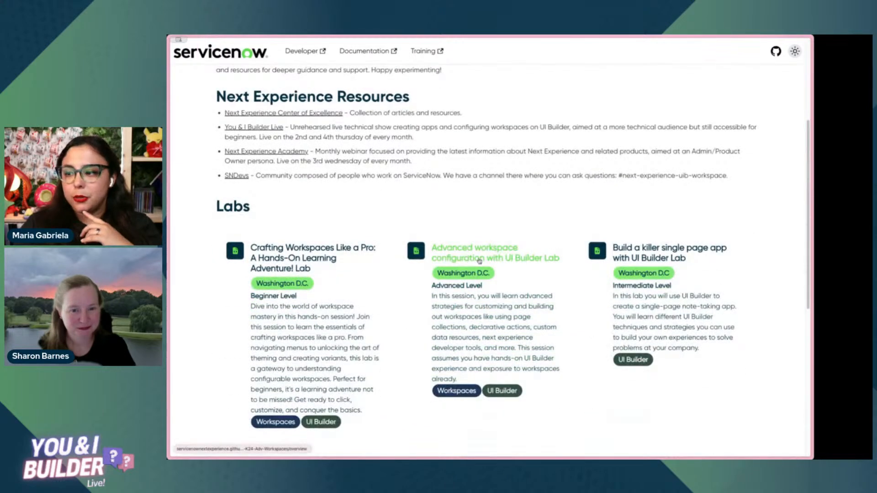
left_click(480, 260)
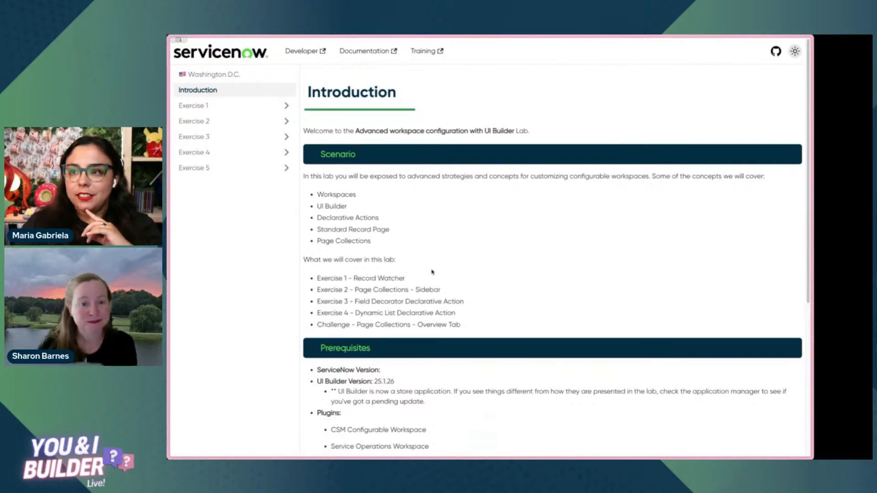
left_click_drag(431, 273, 484, 328)
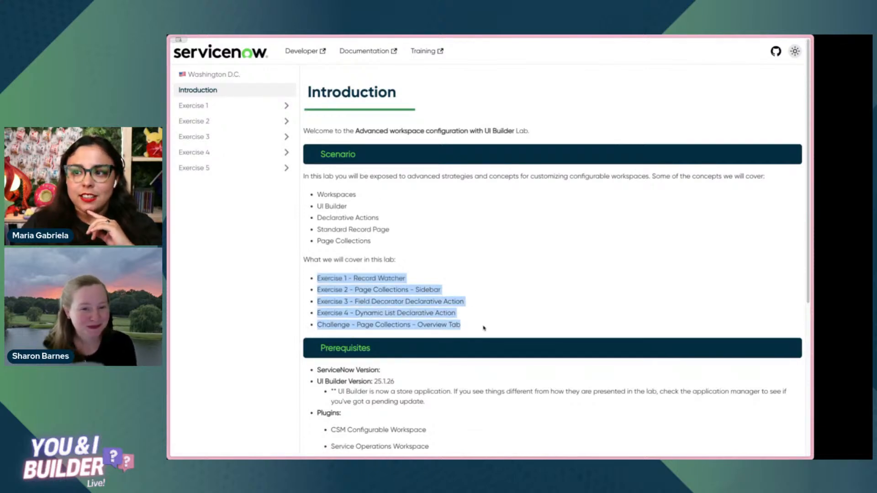
left_click(484, 328)
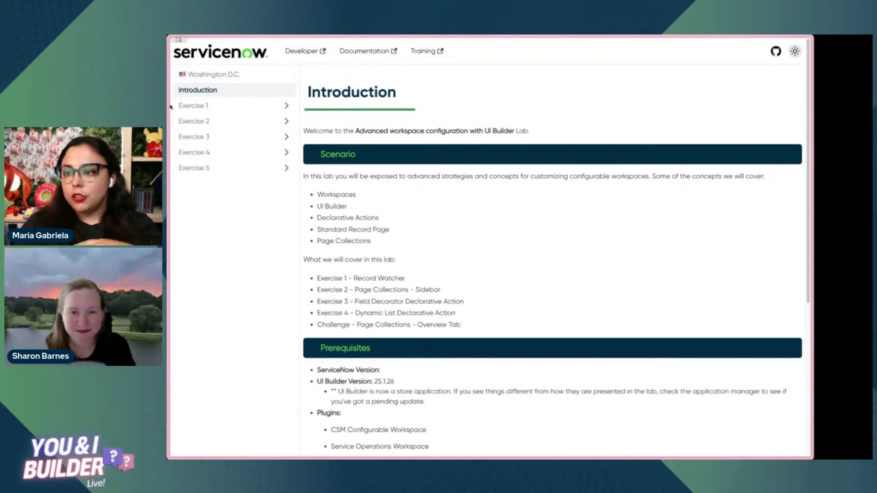
- Reopen the Advanced workspace configuration lab from the home page, examine the Exercise 3 entry, and return to the home page
left_click(226, 54)
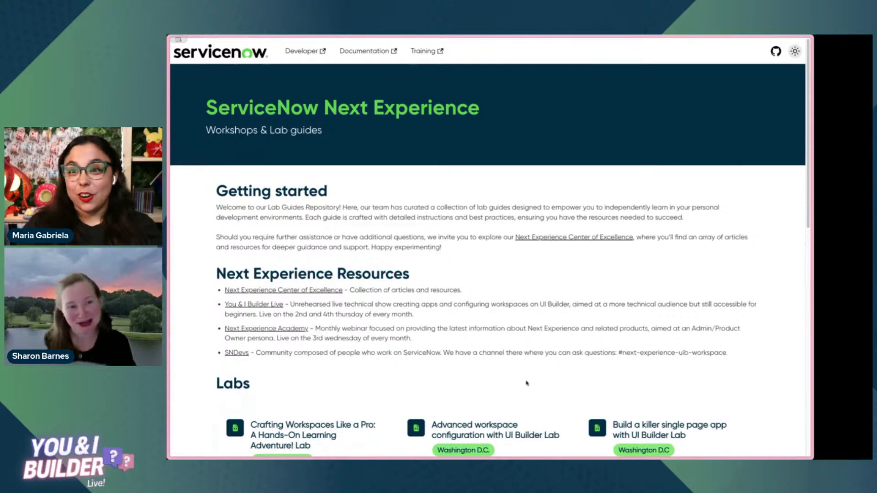
left_click(514, 435)
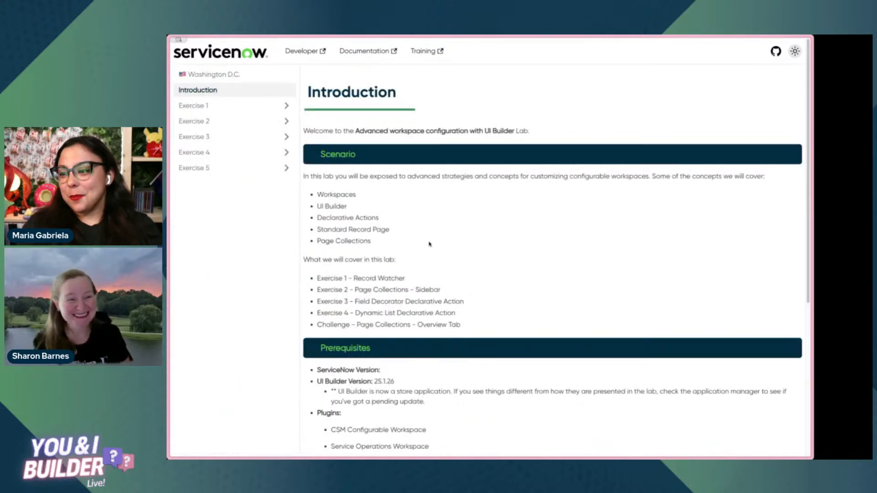
triple_click(403, 302)
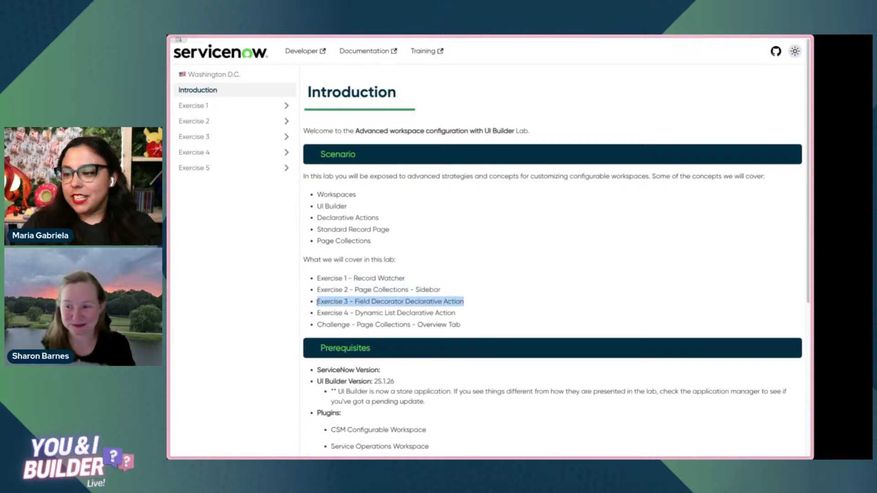
left_click(317, 302)
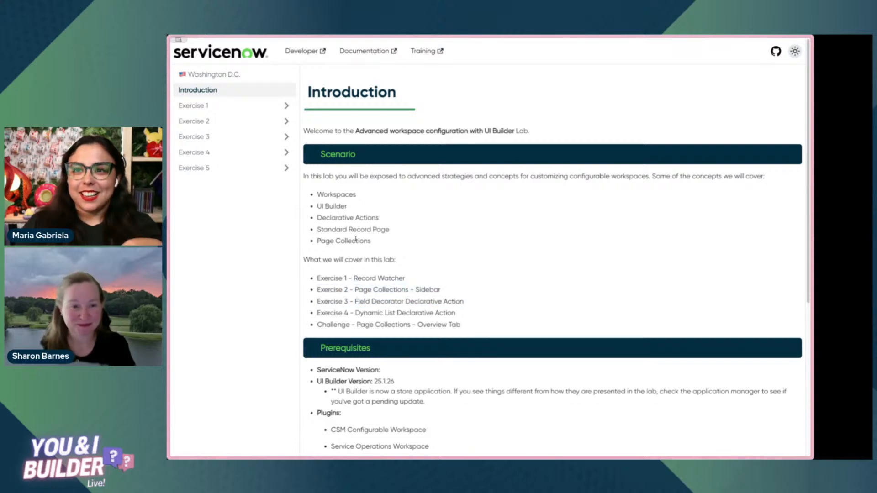
mouse_move(170, 187)
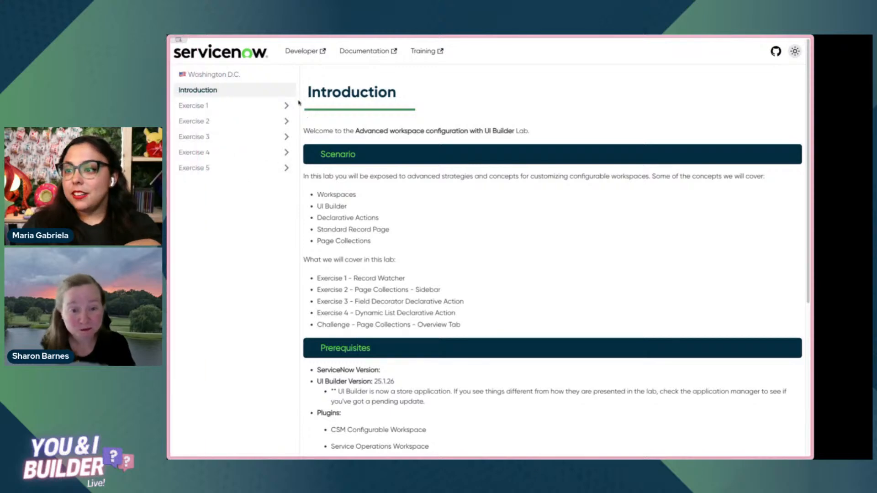
left_click(234, 58)
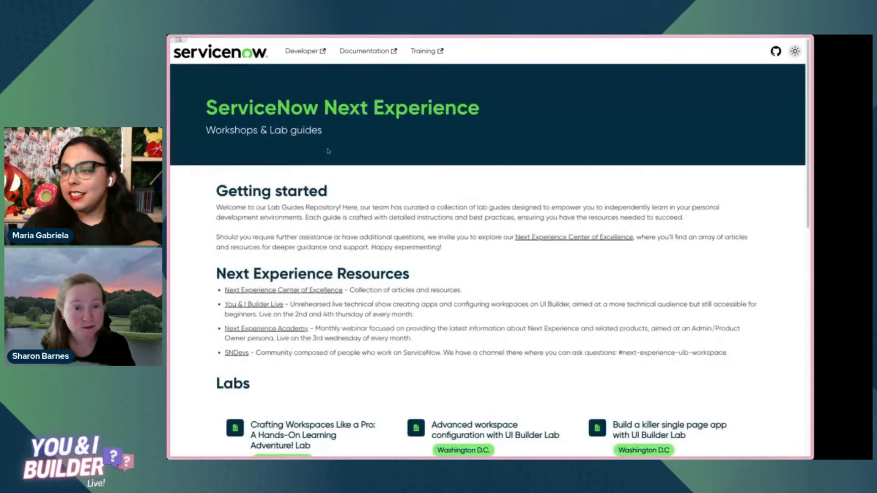